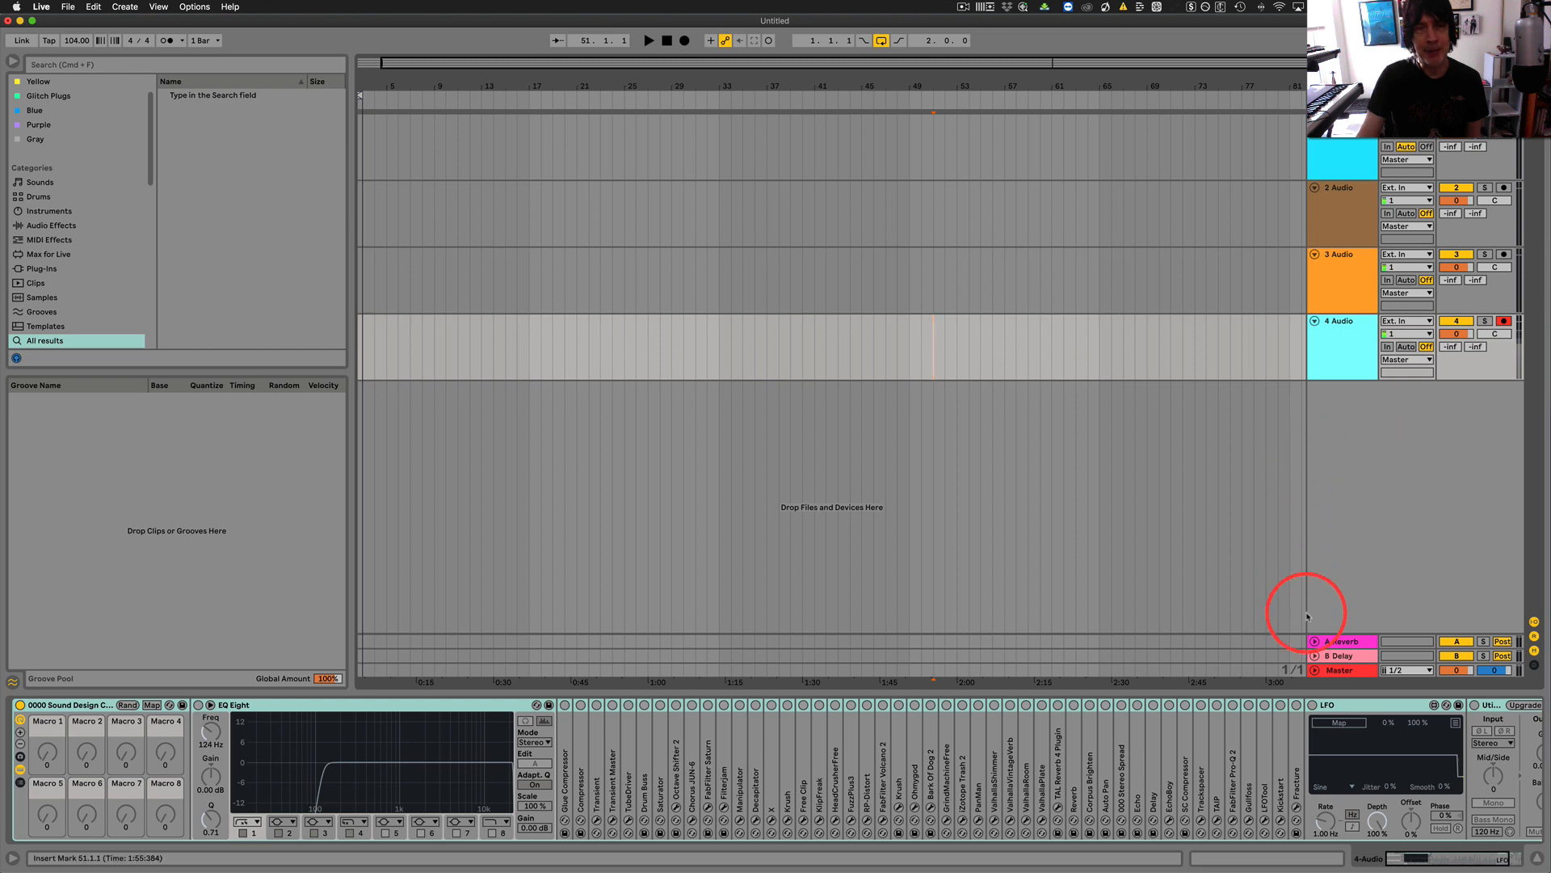
Examine the devices in the 0000 Sound Design Chain rack on track 4 Audio and show the Audio Effects browser category.
scroll(651, 762, right, 5)
scroll(652, 763, left, 5)
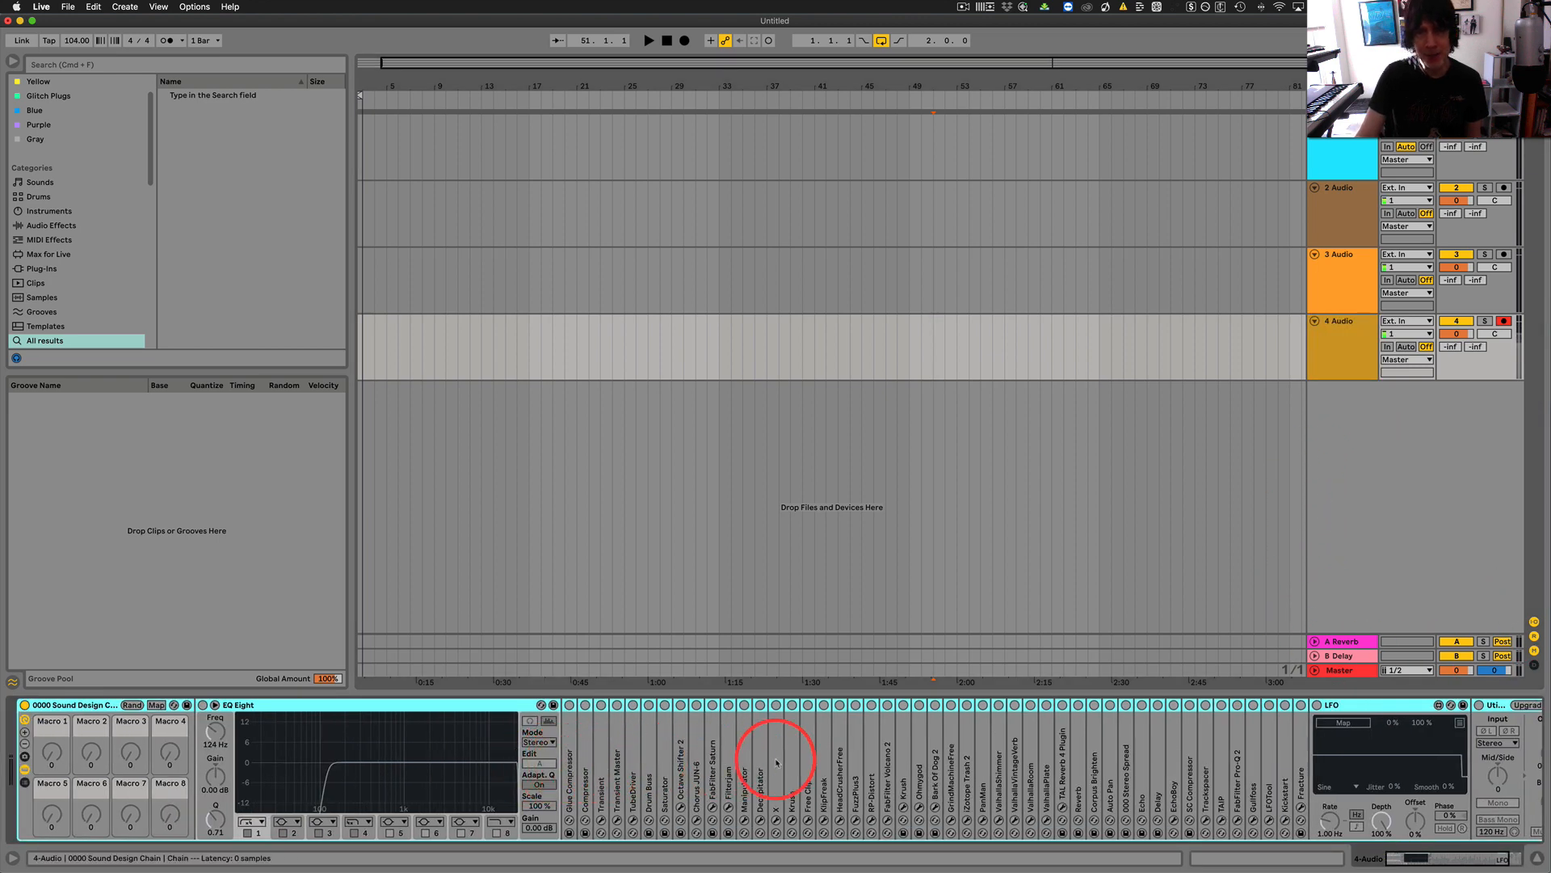
scroll(981, 766, right, 5)
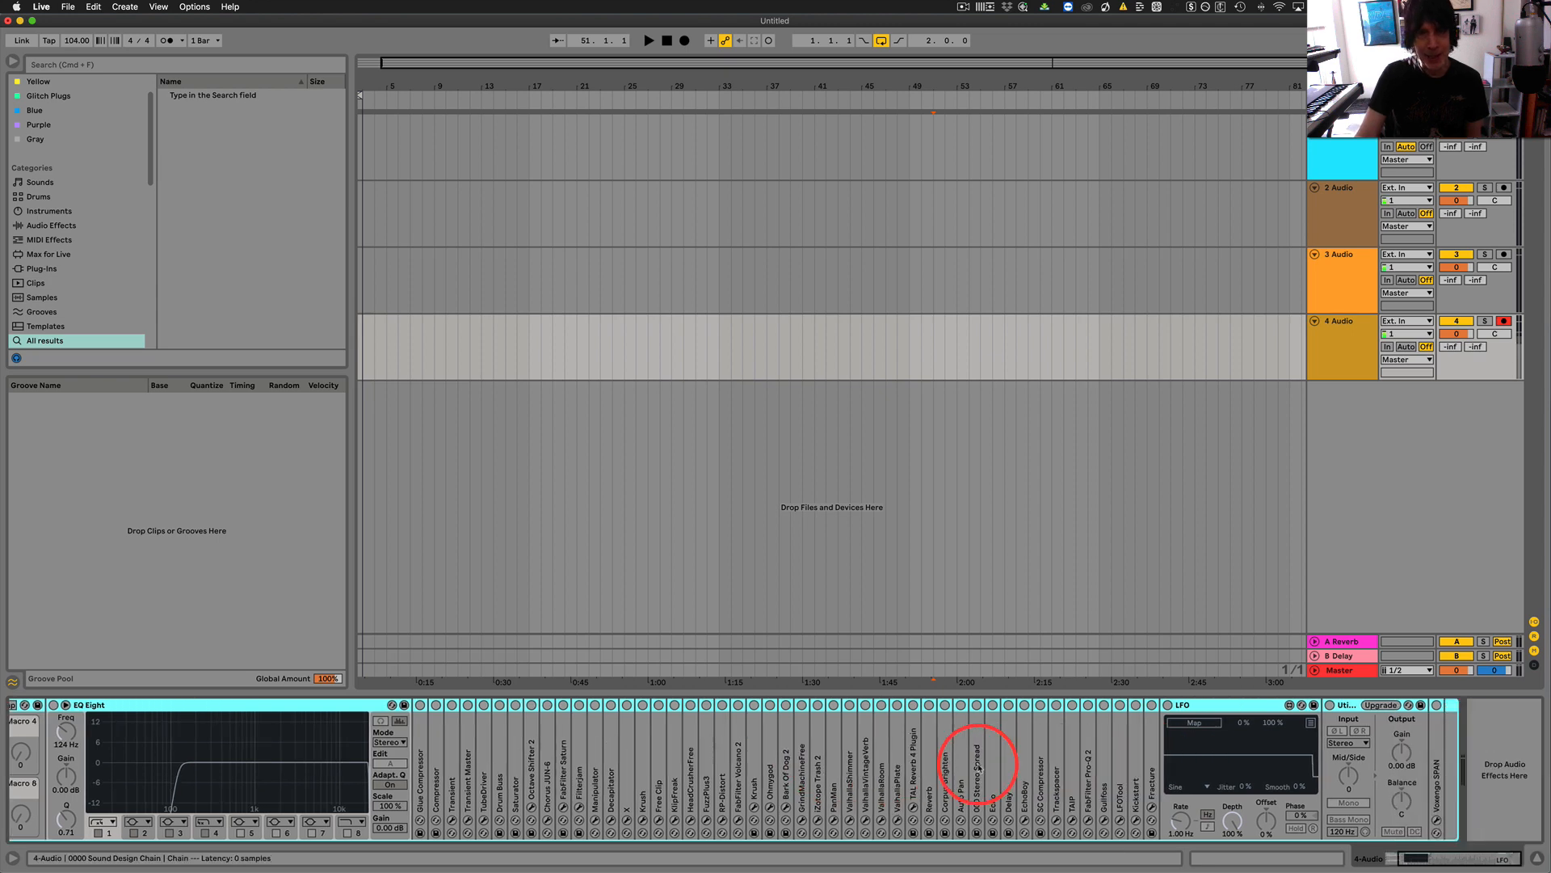
scroll(977, 766, left, 5)
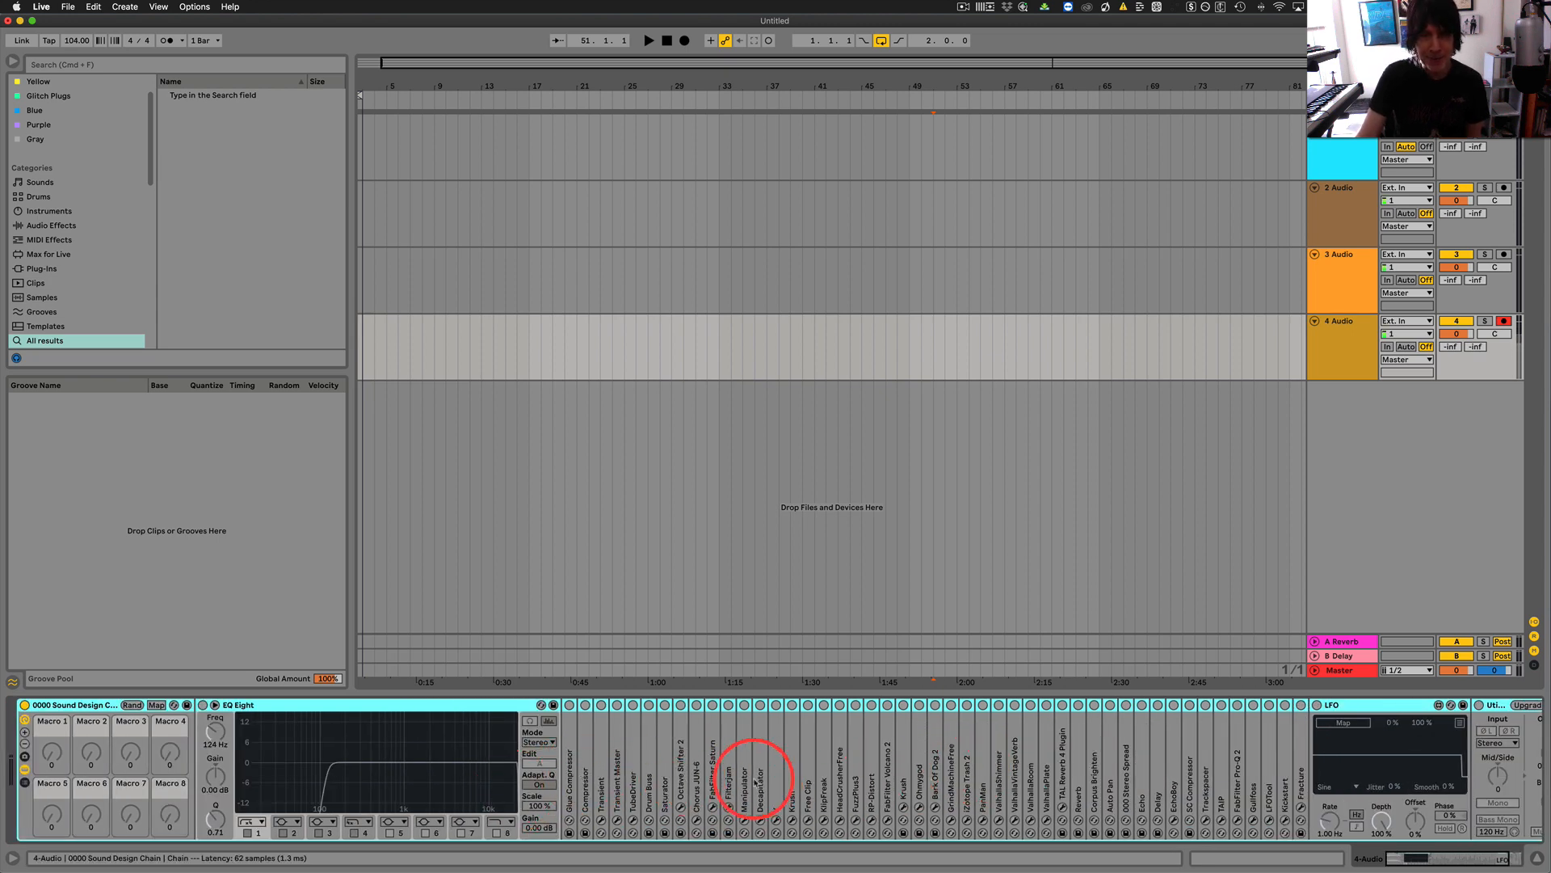
scroll(1238, 782, right, 1)
scroll(1238, 781, right, 5)
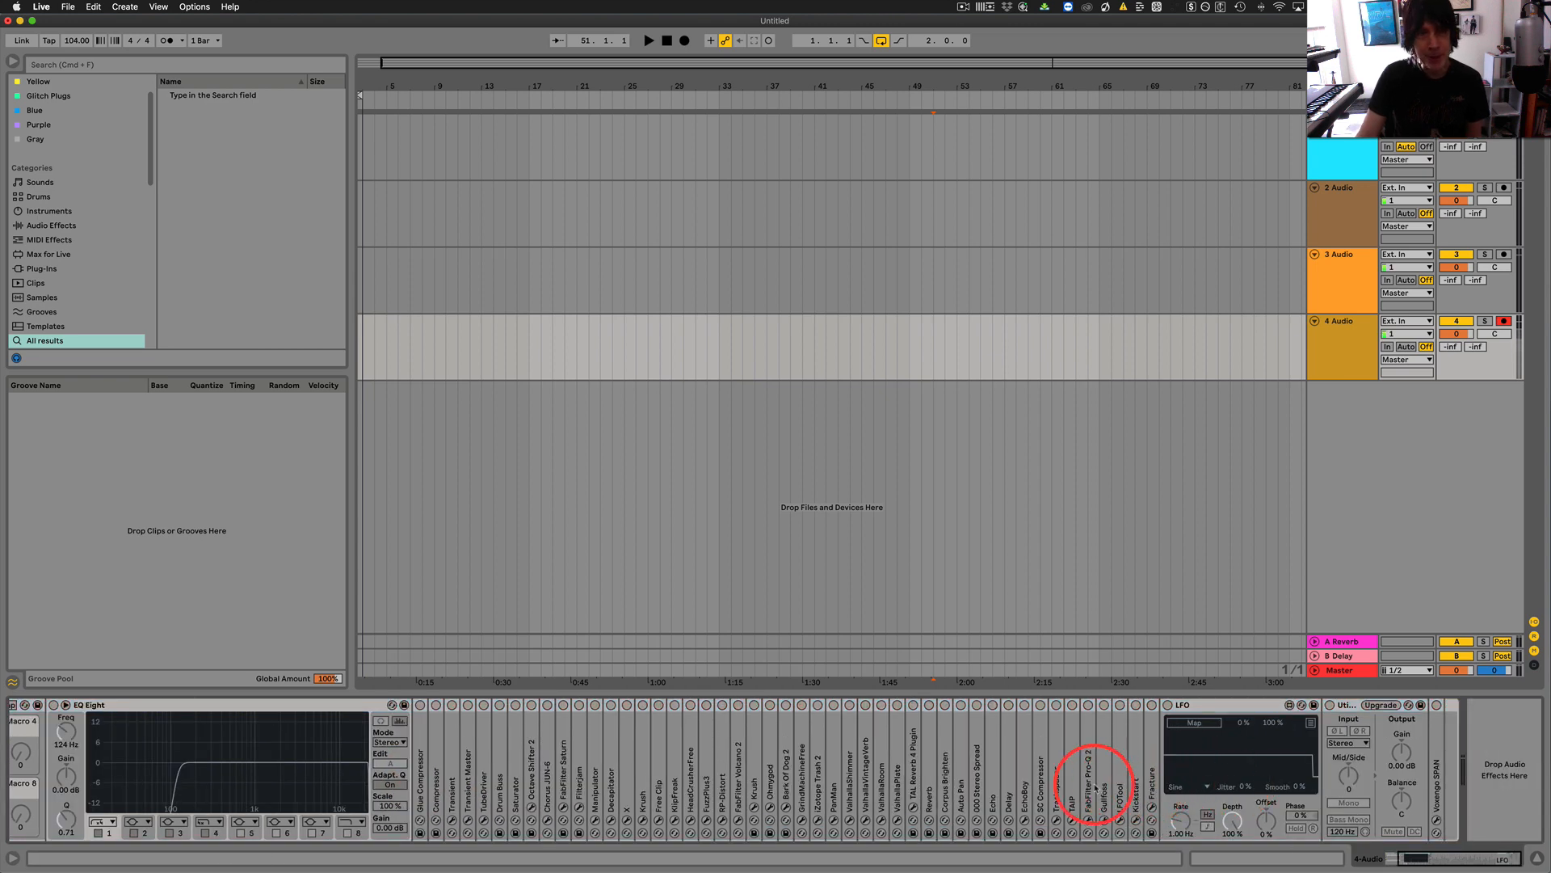
scroll(1094, 784, left, 1)
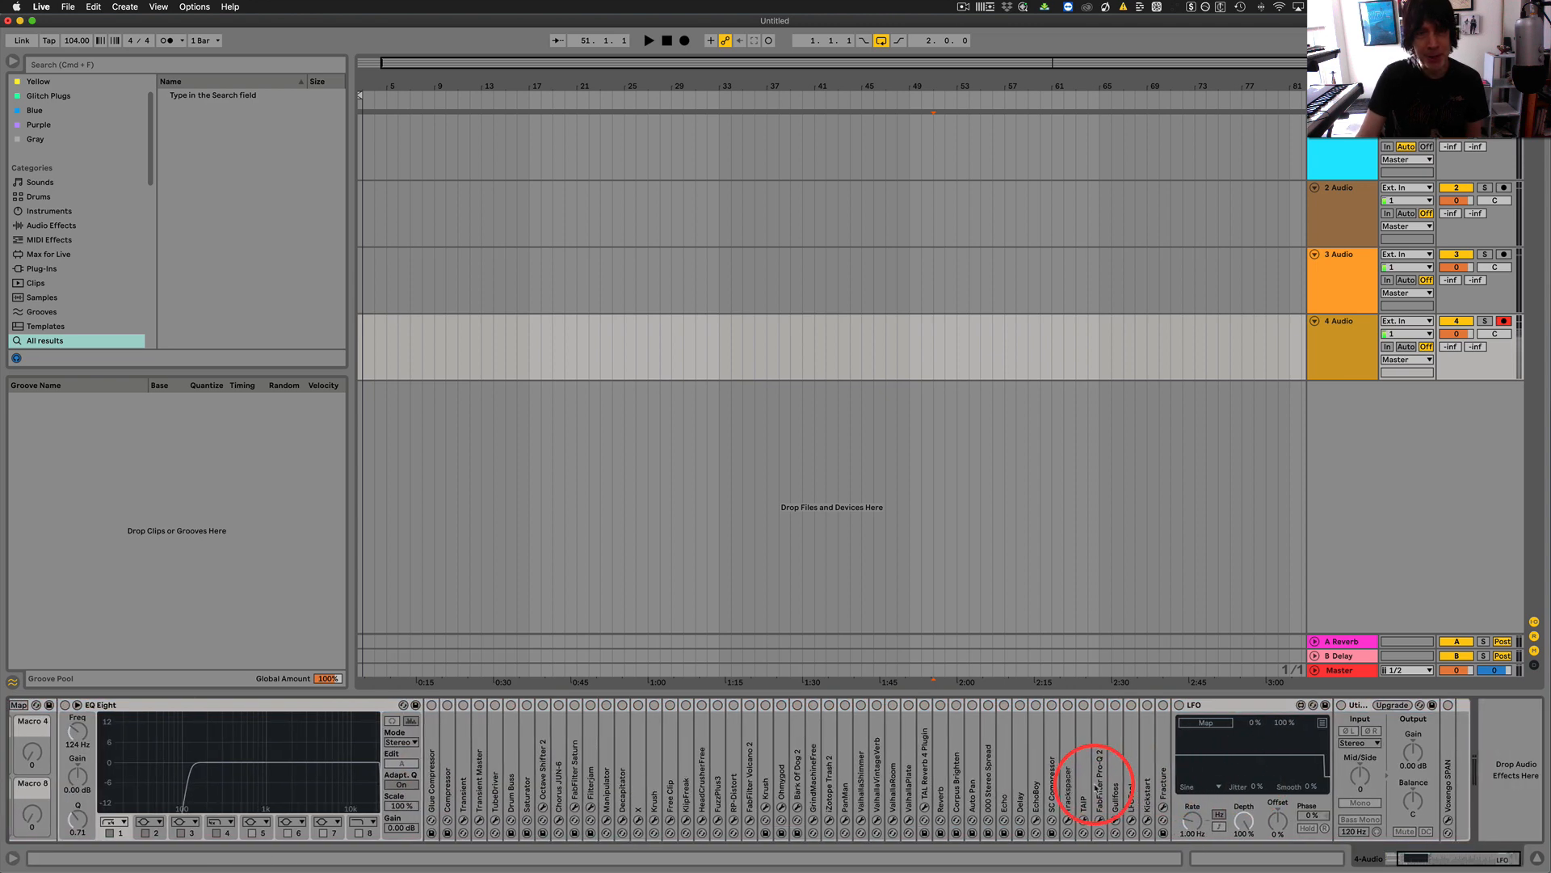
click(39, 226)
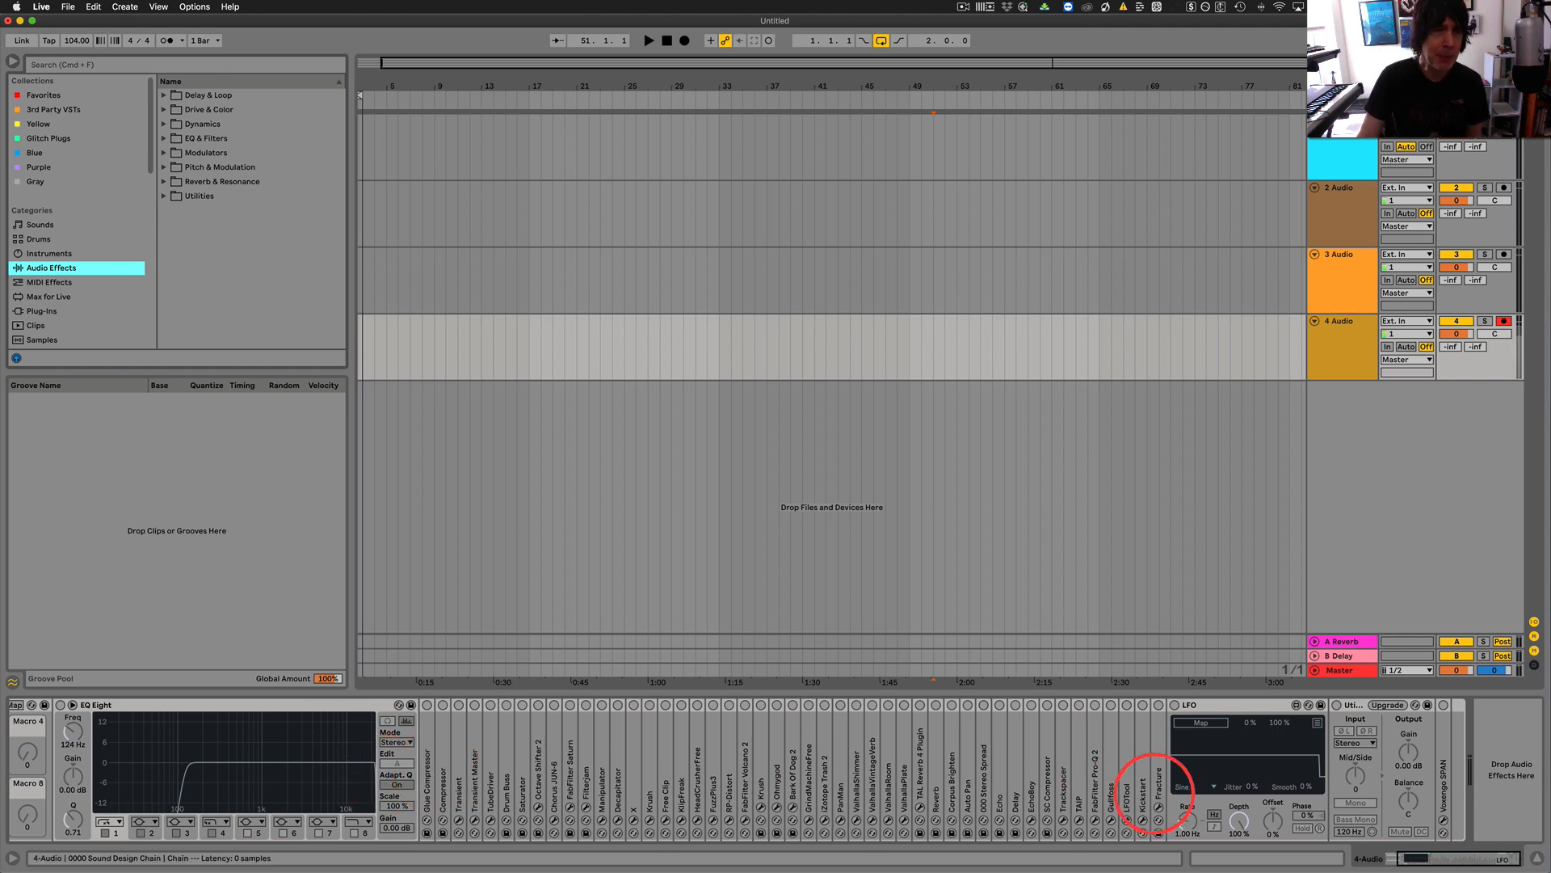
scroll(1080, 794, left, 3)
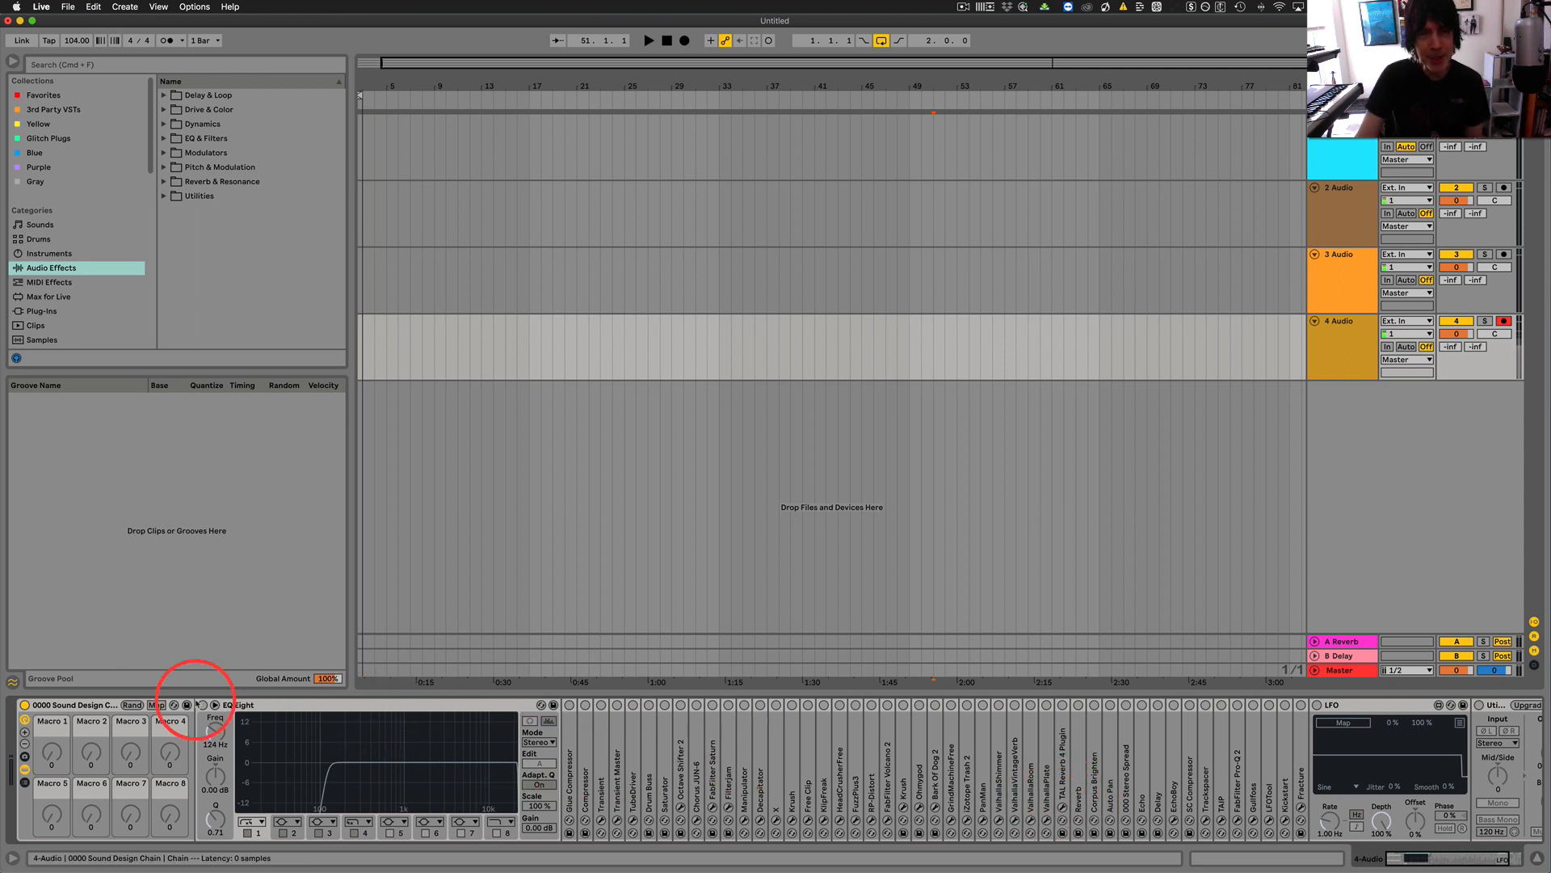
click(103, 706)
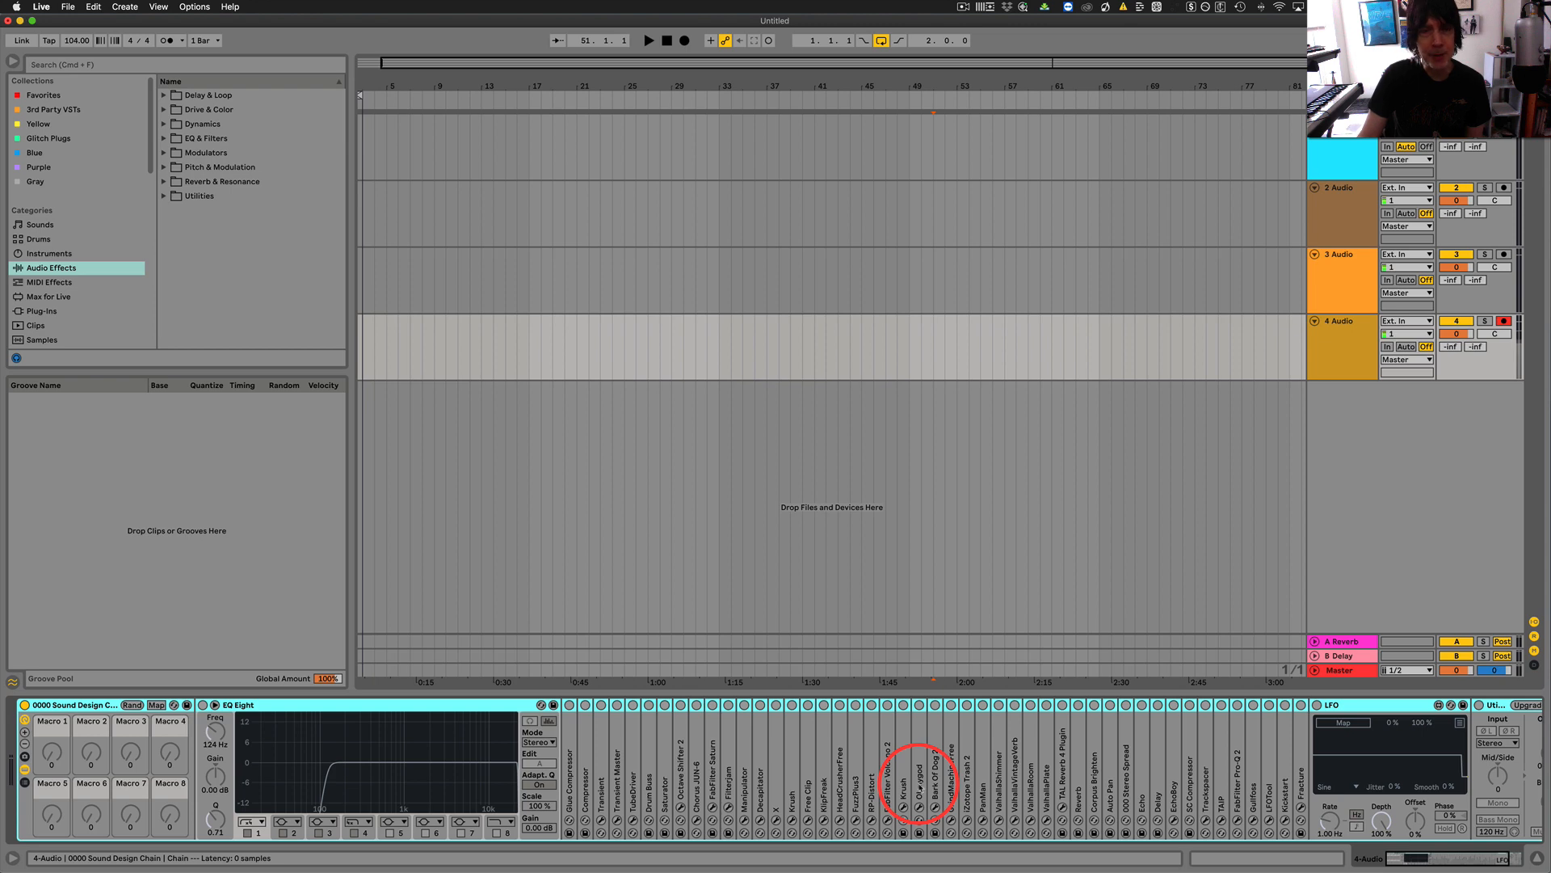
scroll(920, 783, right, 3)
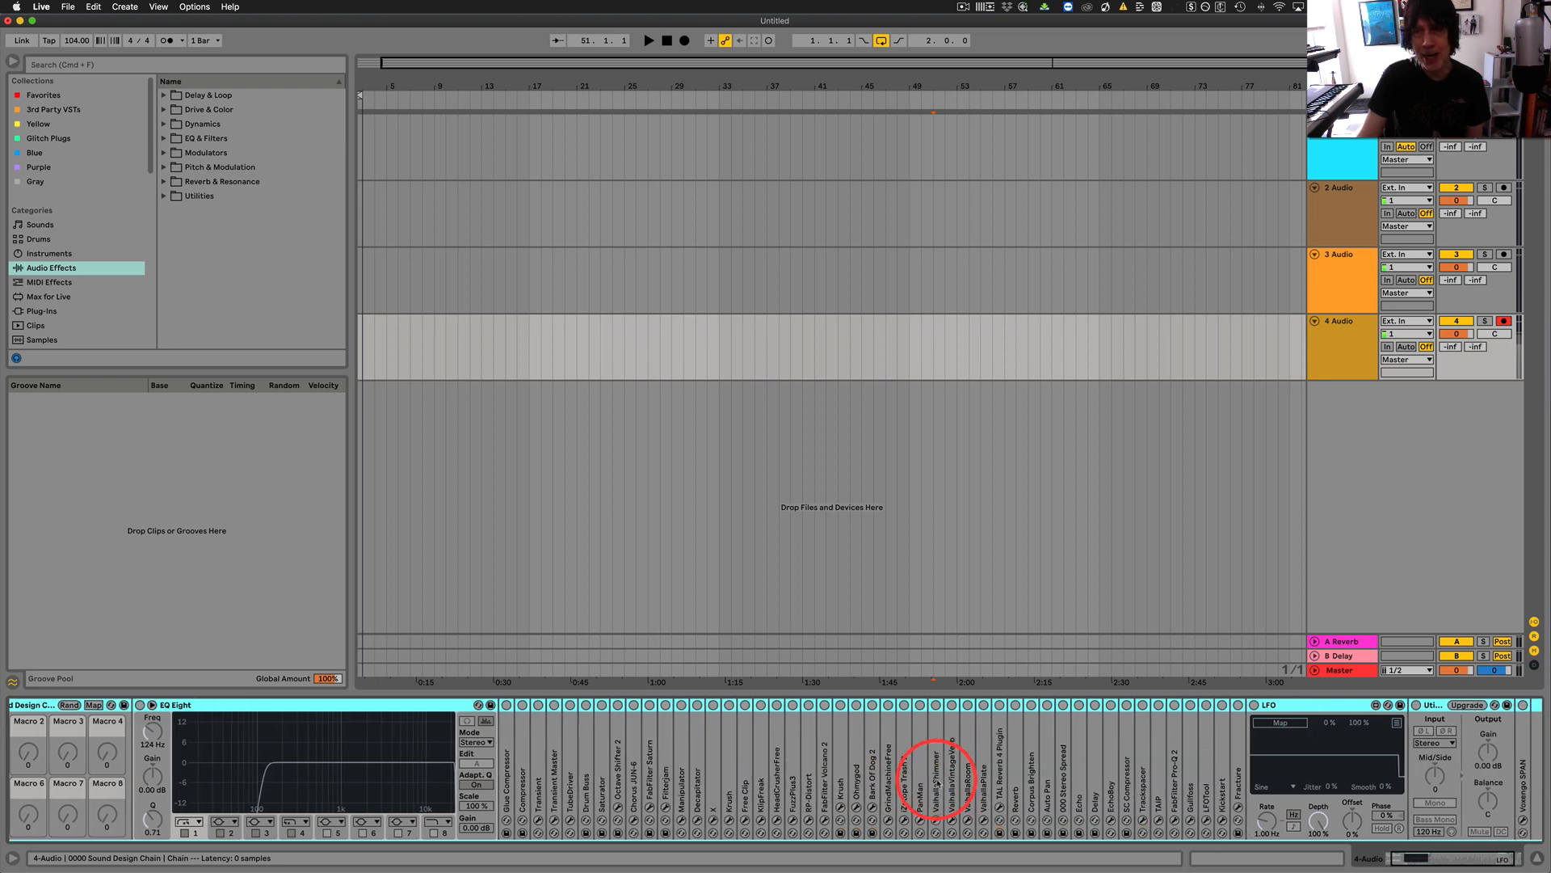
scroll(937, 777, left, 3)
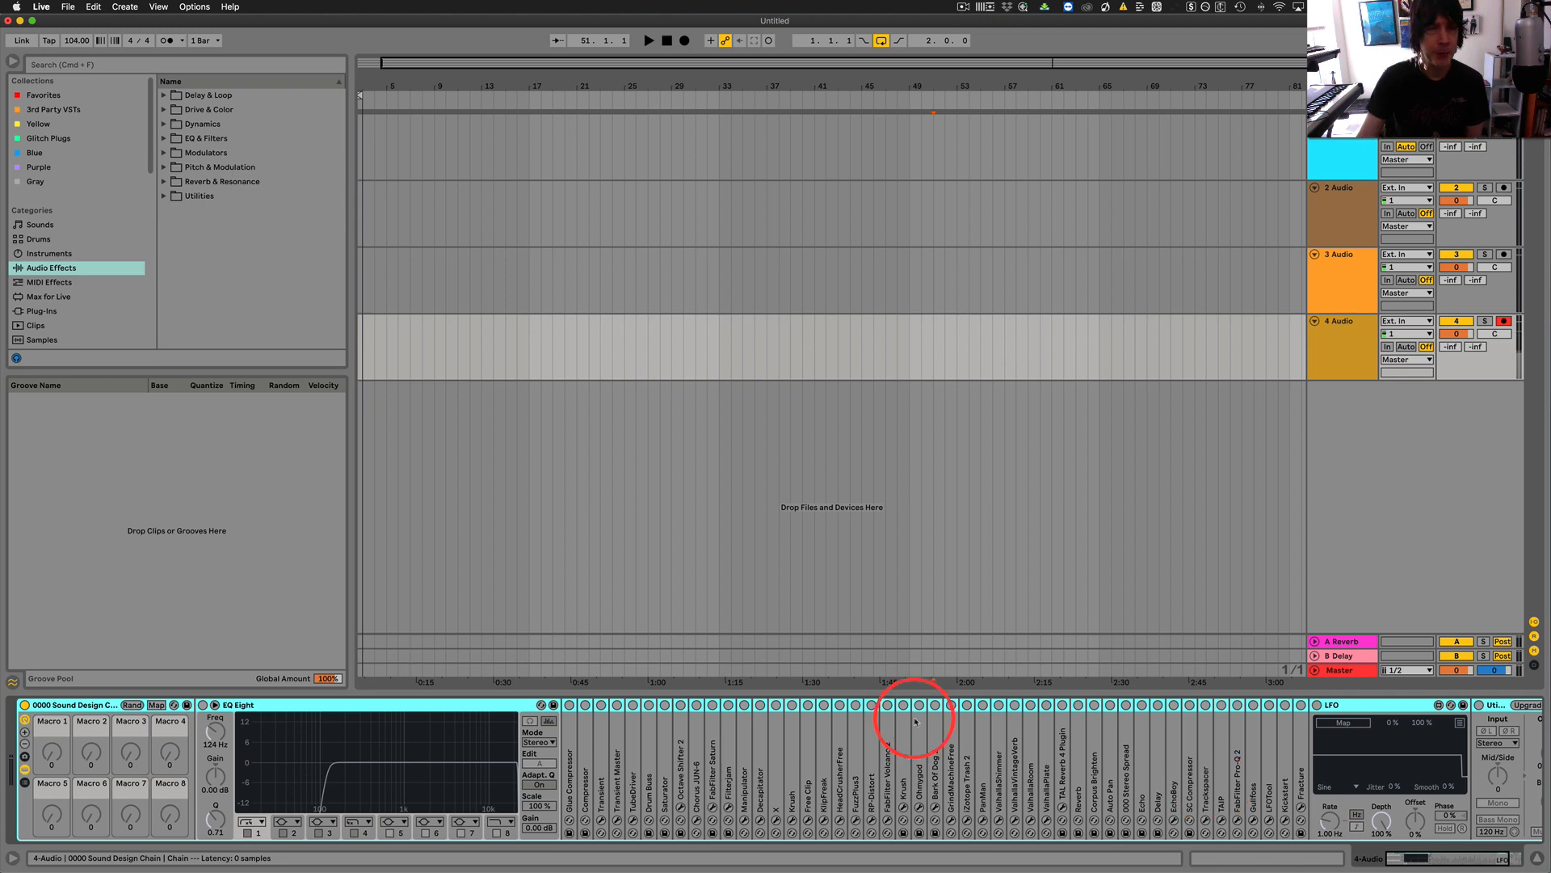
Delete the 0000 Sound Design Chain rack from track 4 Audio and insert a new audio track below it.
click(97, 707)
key(BackSpace)
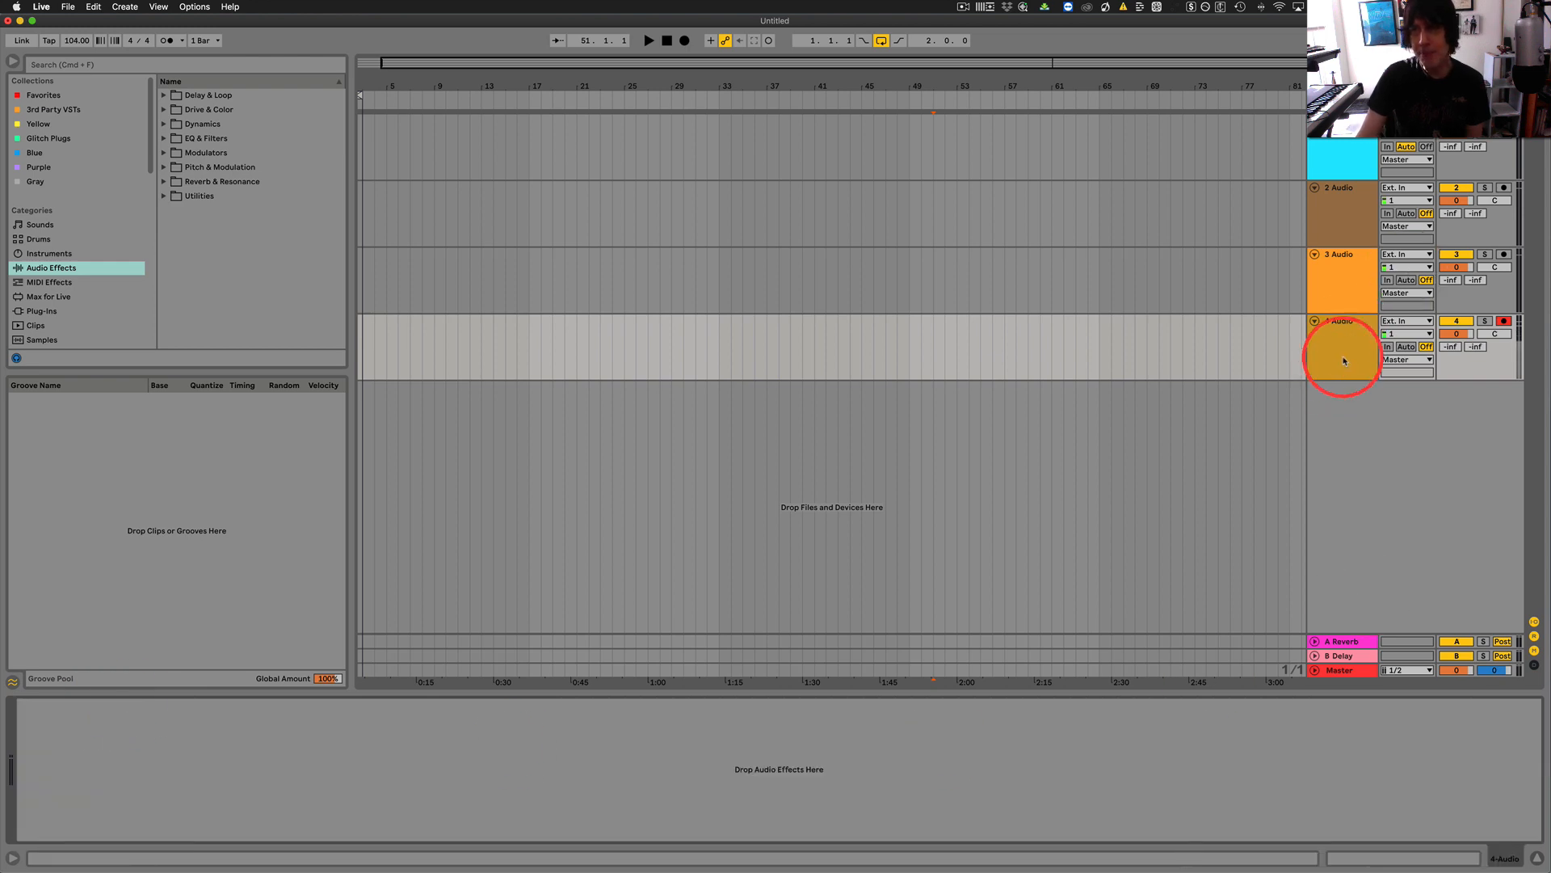
click(1345, 325)
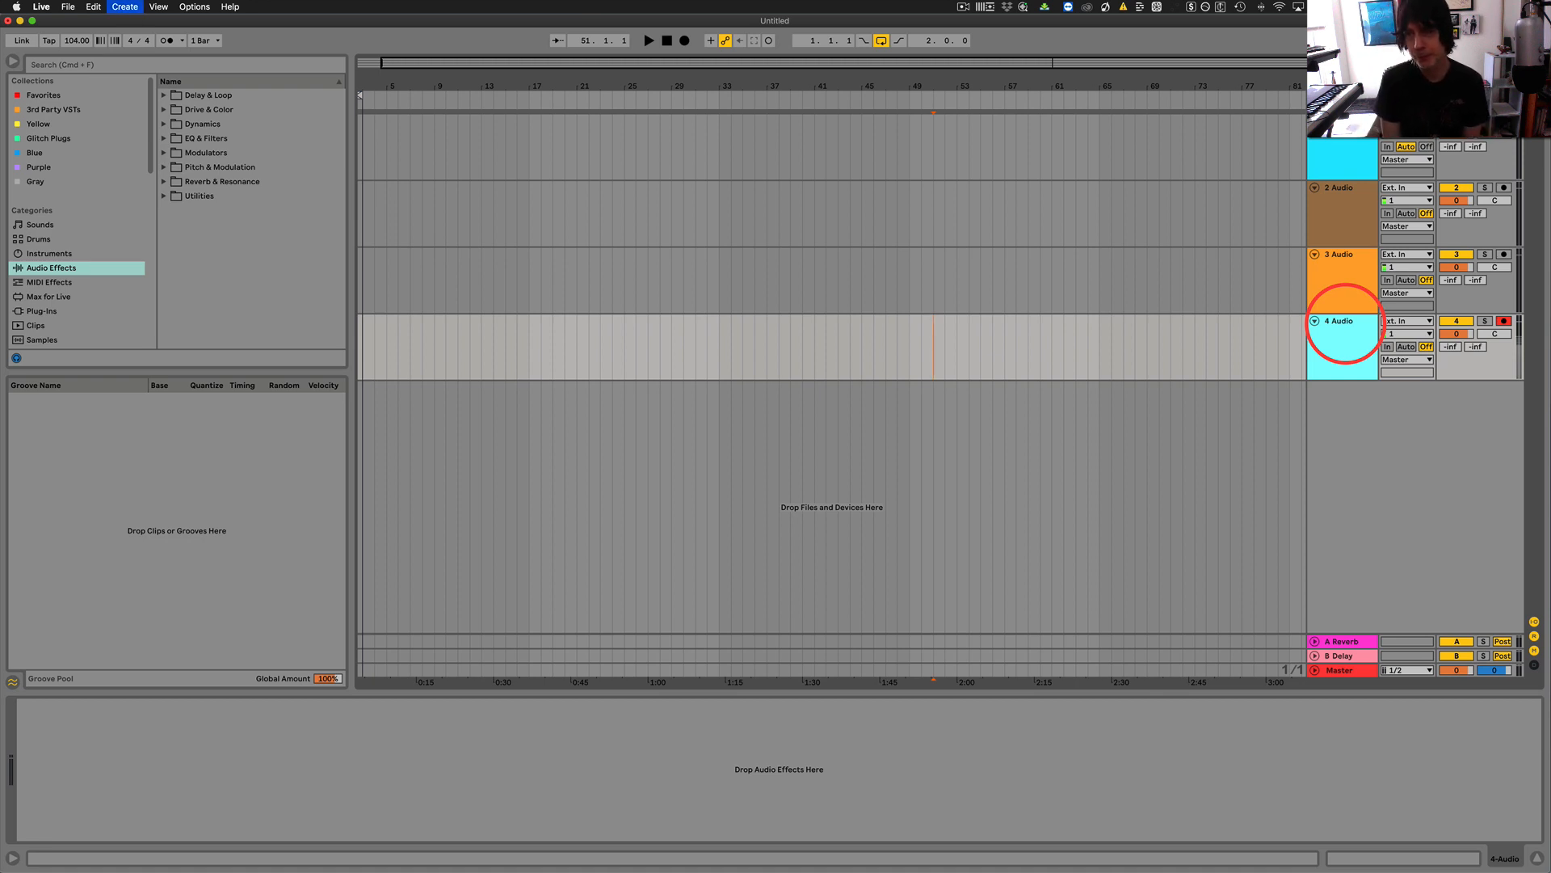
key(super+t)
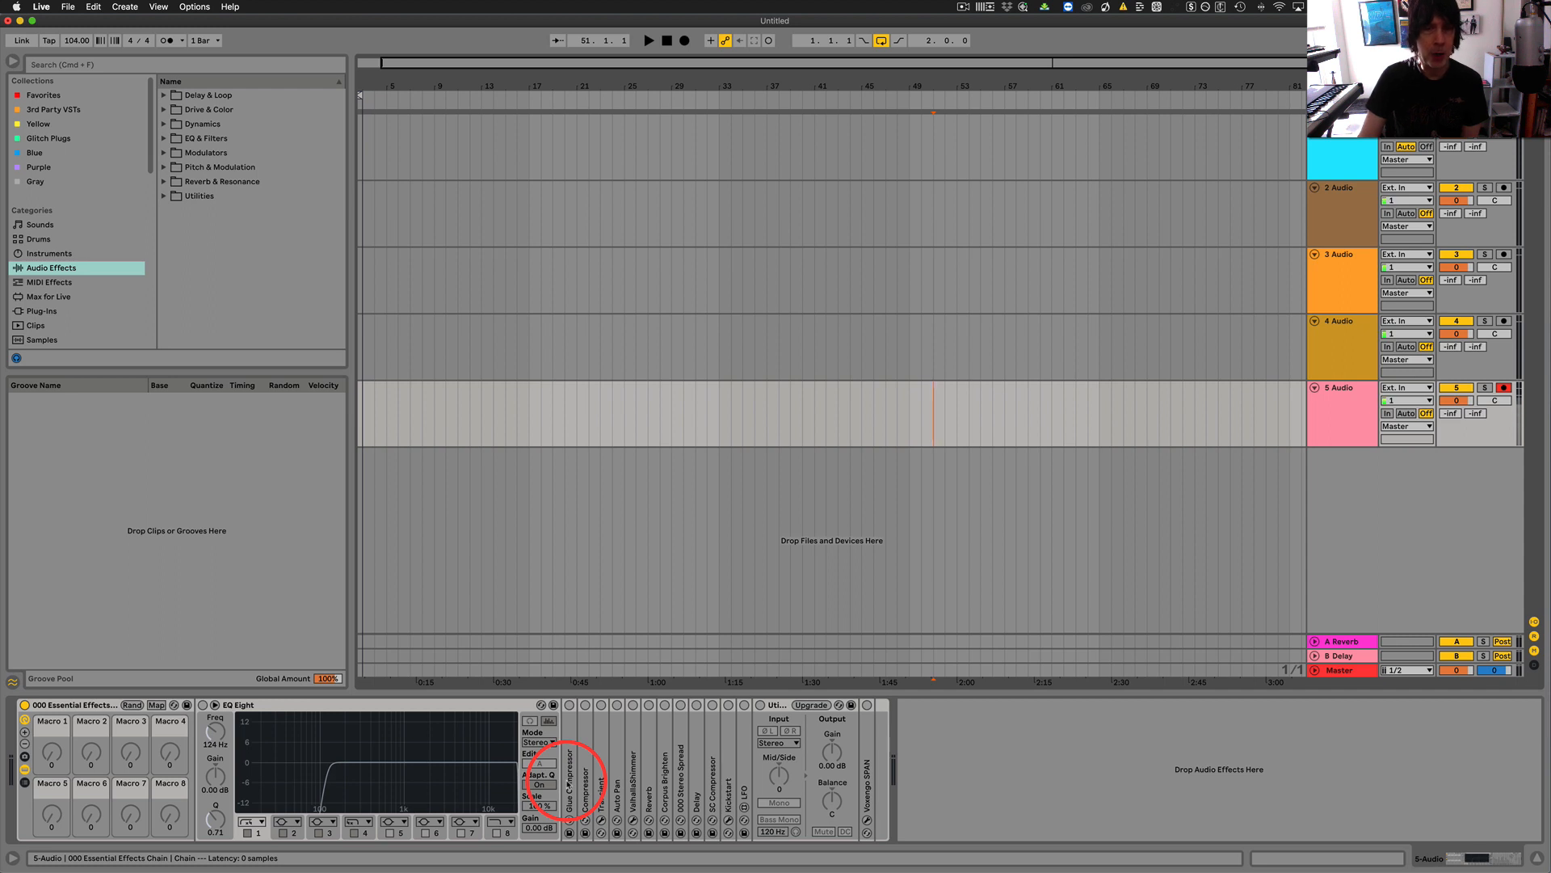
Look inside the Modulators folder and the Plug-Ins category, then return the browser to Audio Effects.
click(162, 153)
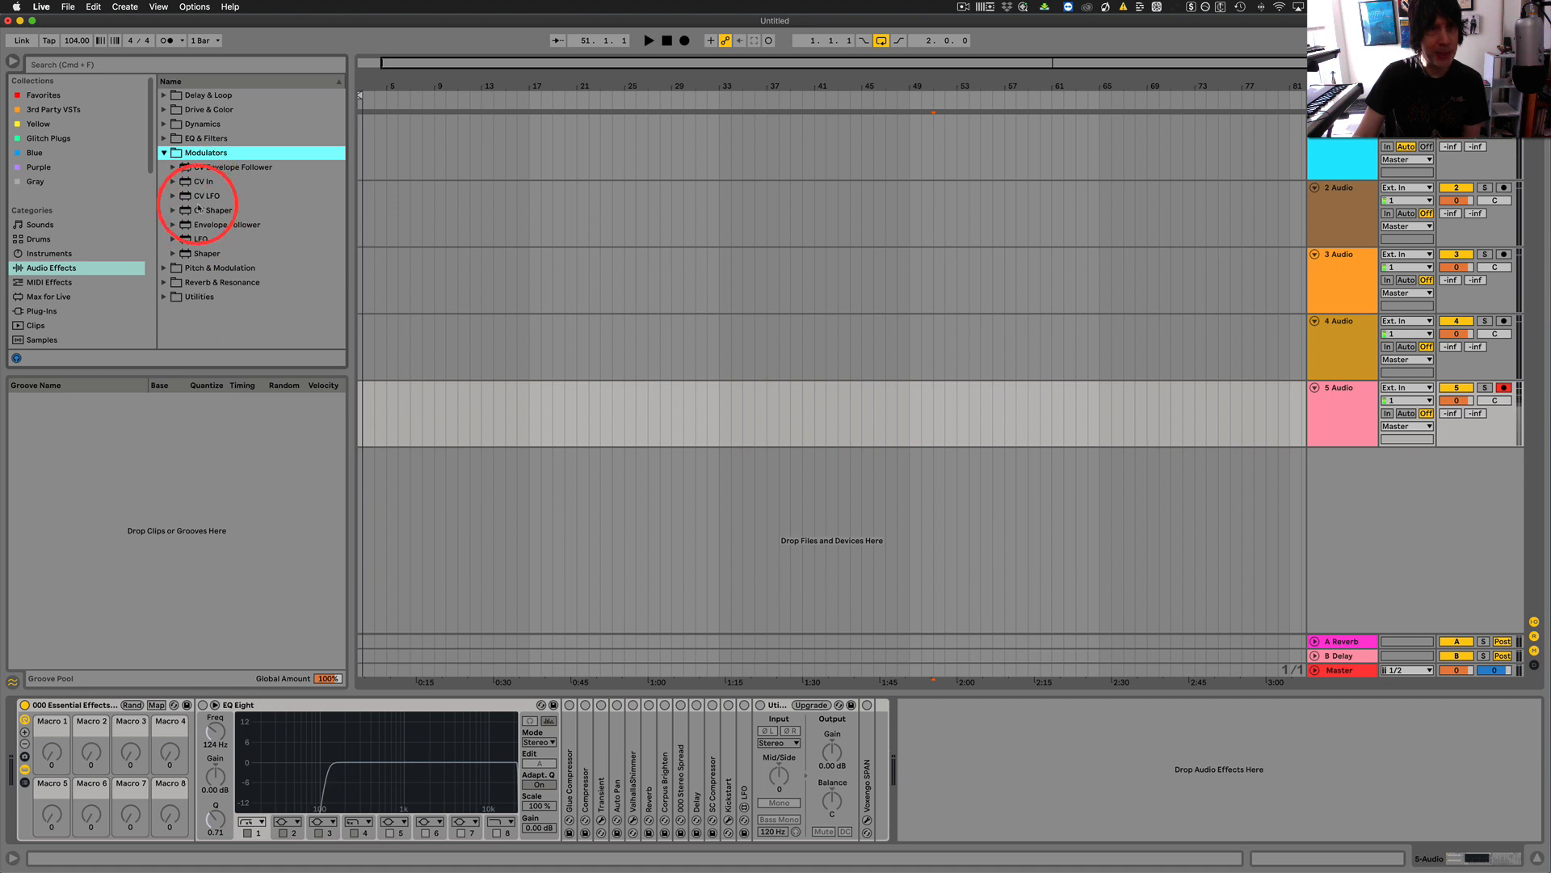
click(163, 153)
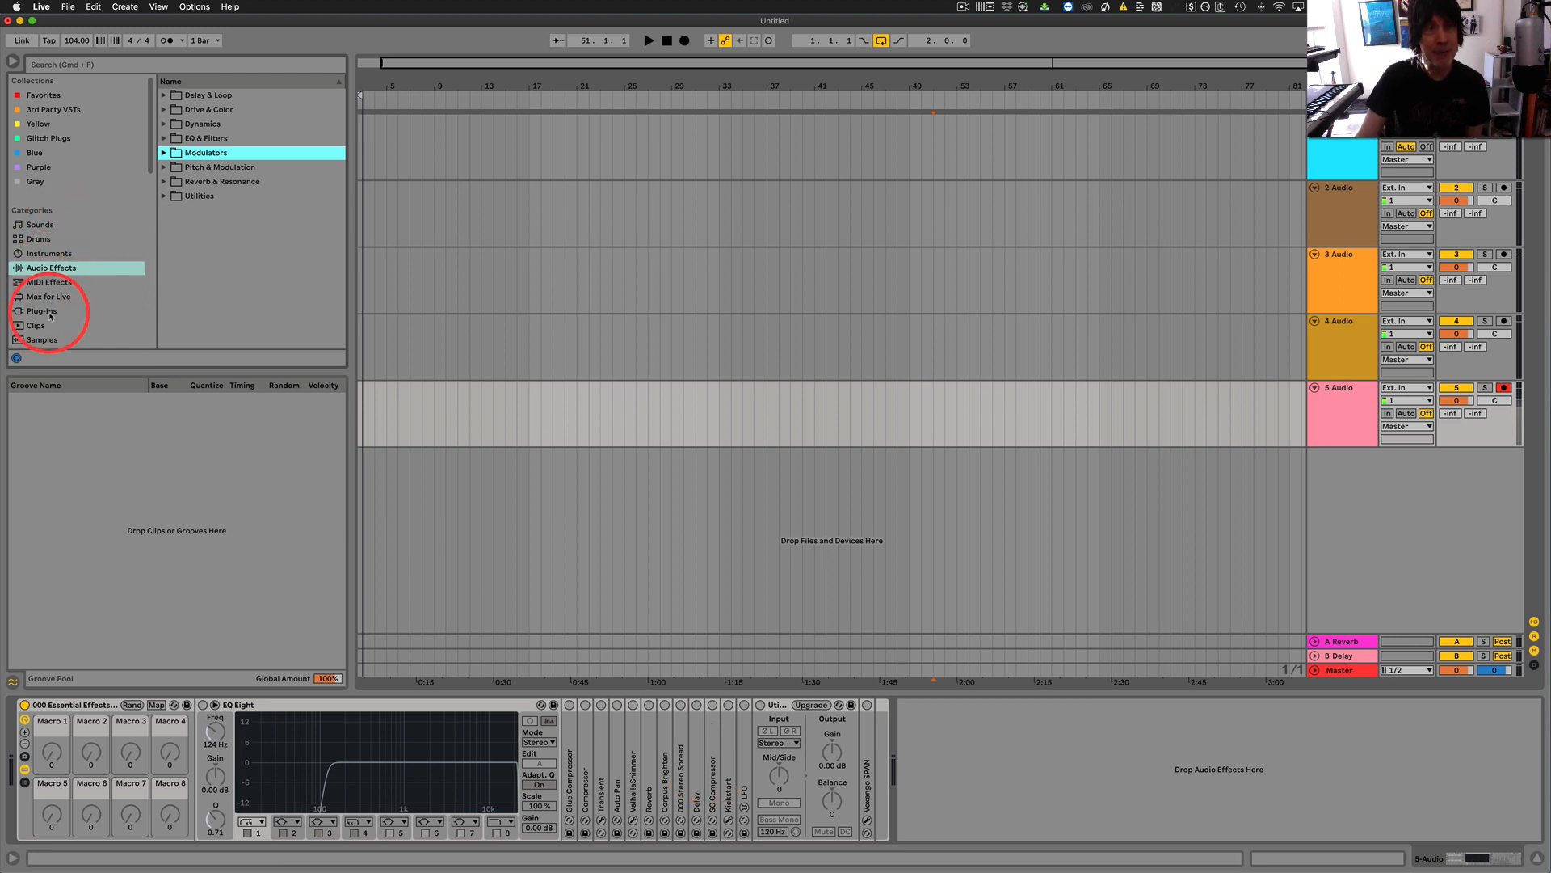
click(49, 314)
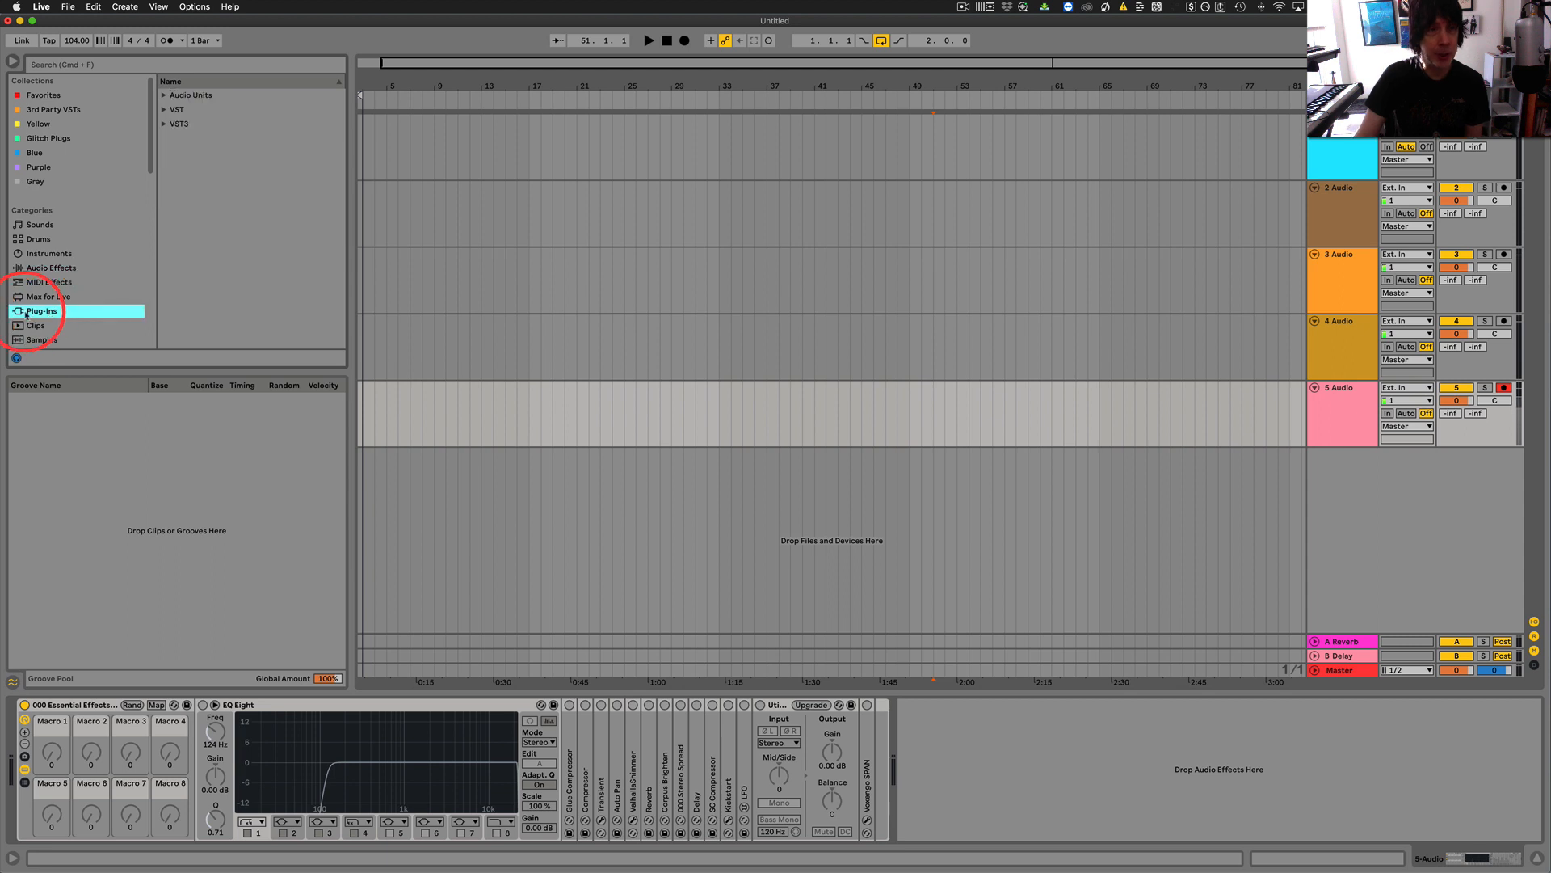
click(54, 279)
click(54, 269)
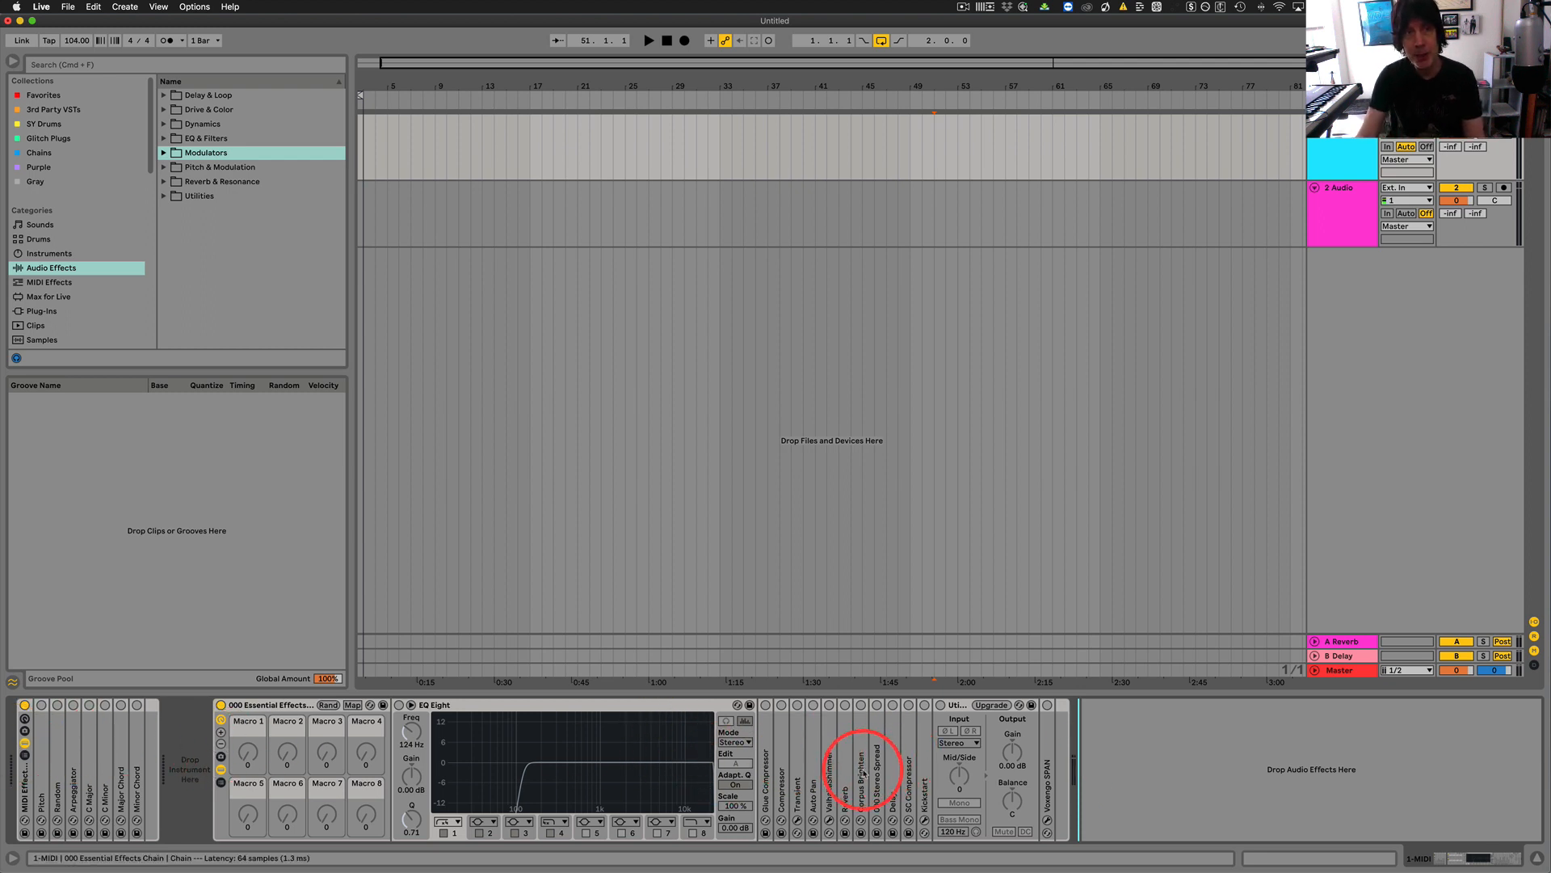
Look through the browser collections from 3rd Party VSTs to Gray, ending with the saved racks in Chains.
click(40, 110)
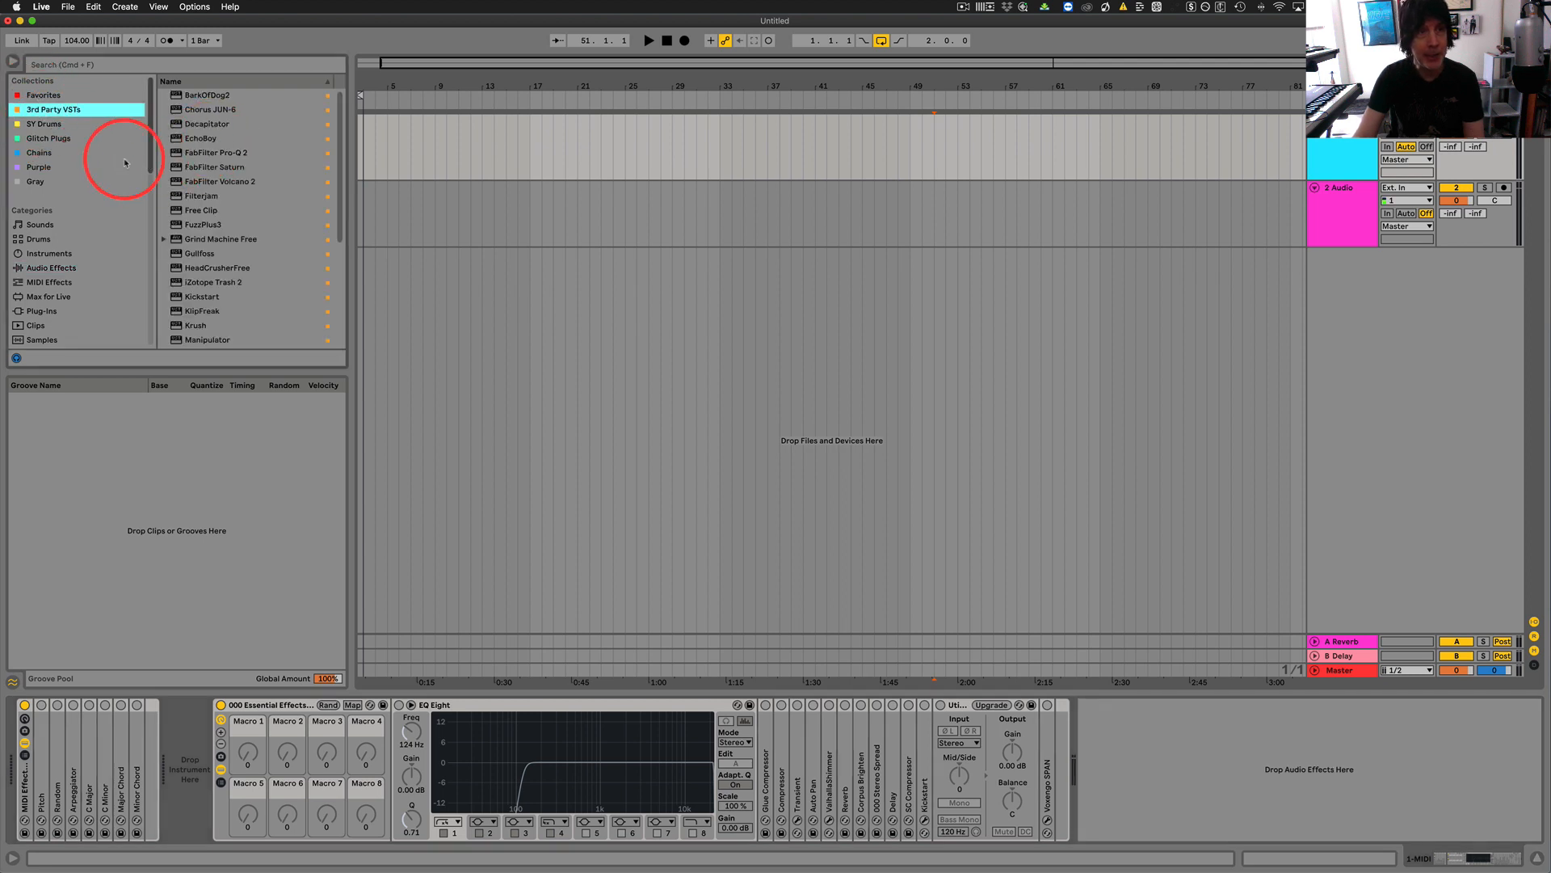
click(35, 126)
click(37, 139)
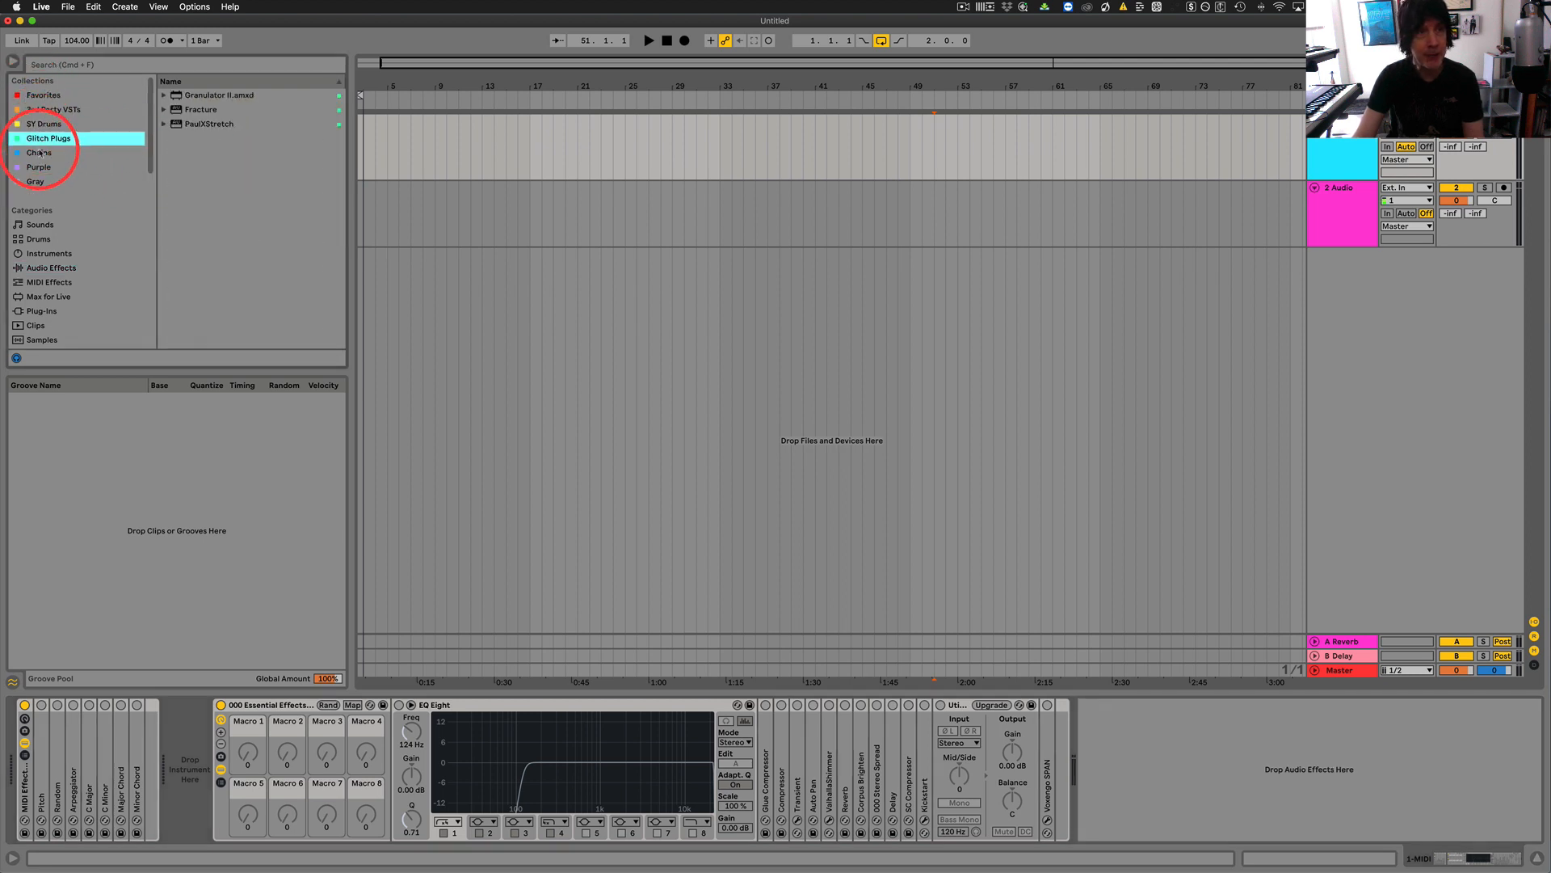
click(39, 153)
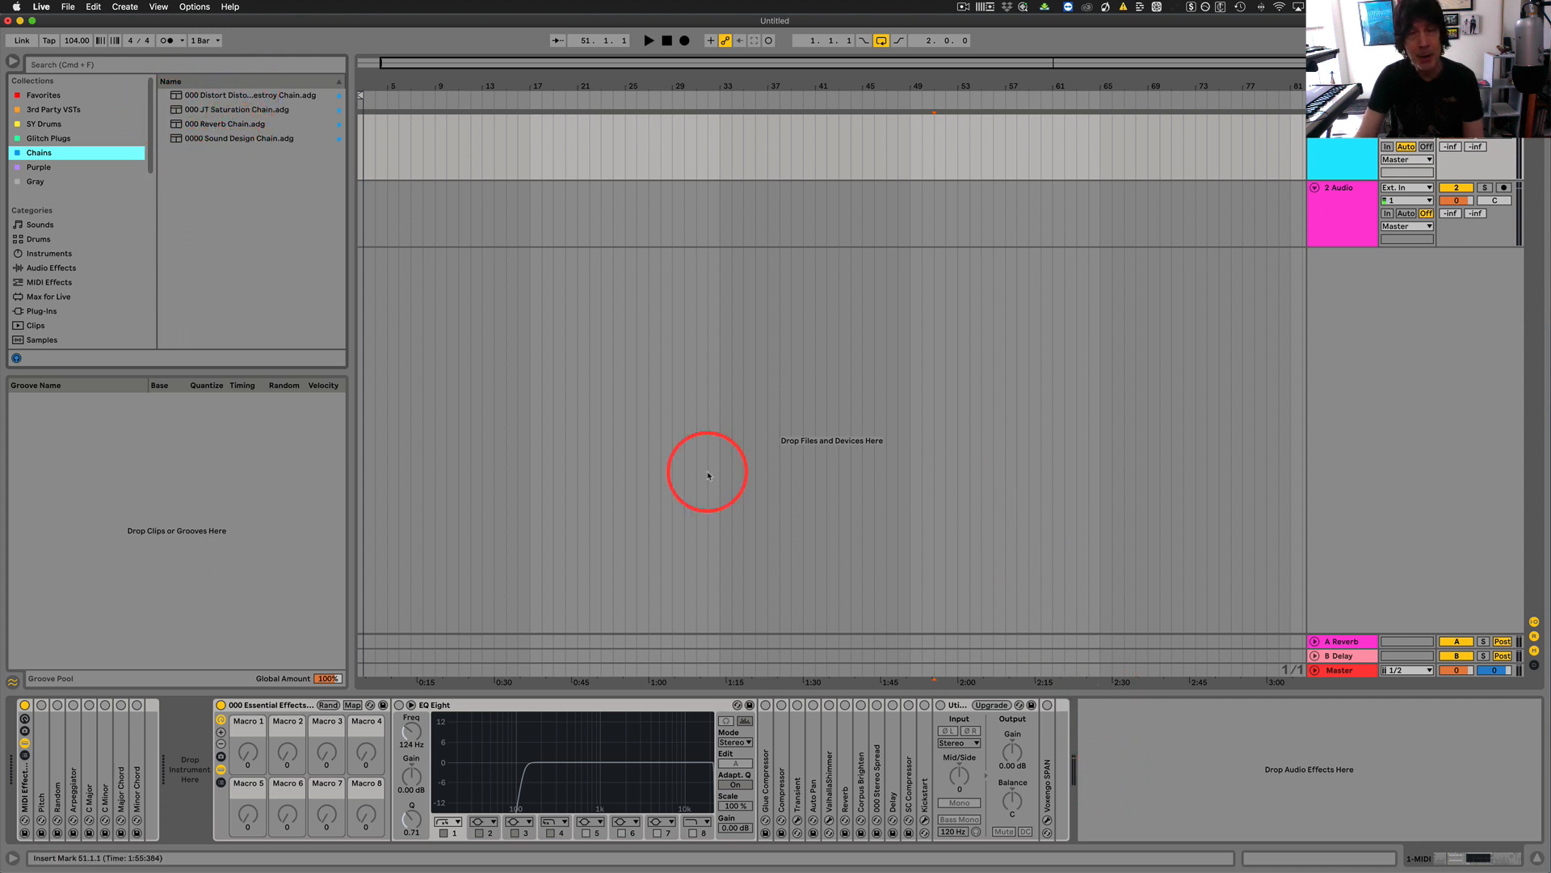
click(36, 181)
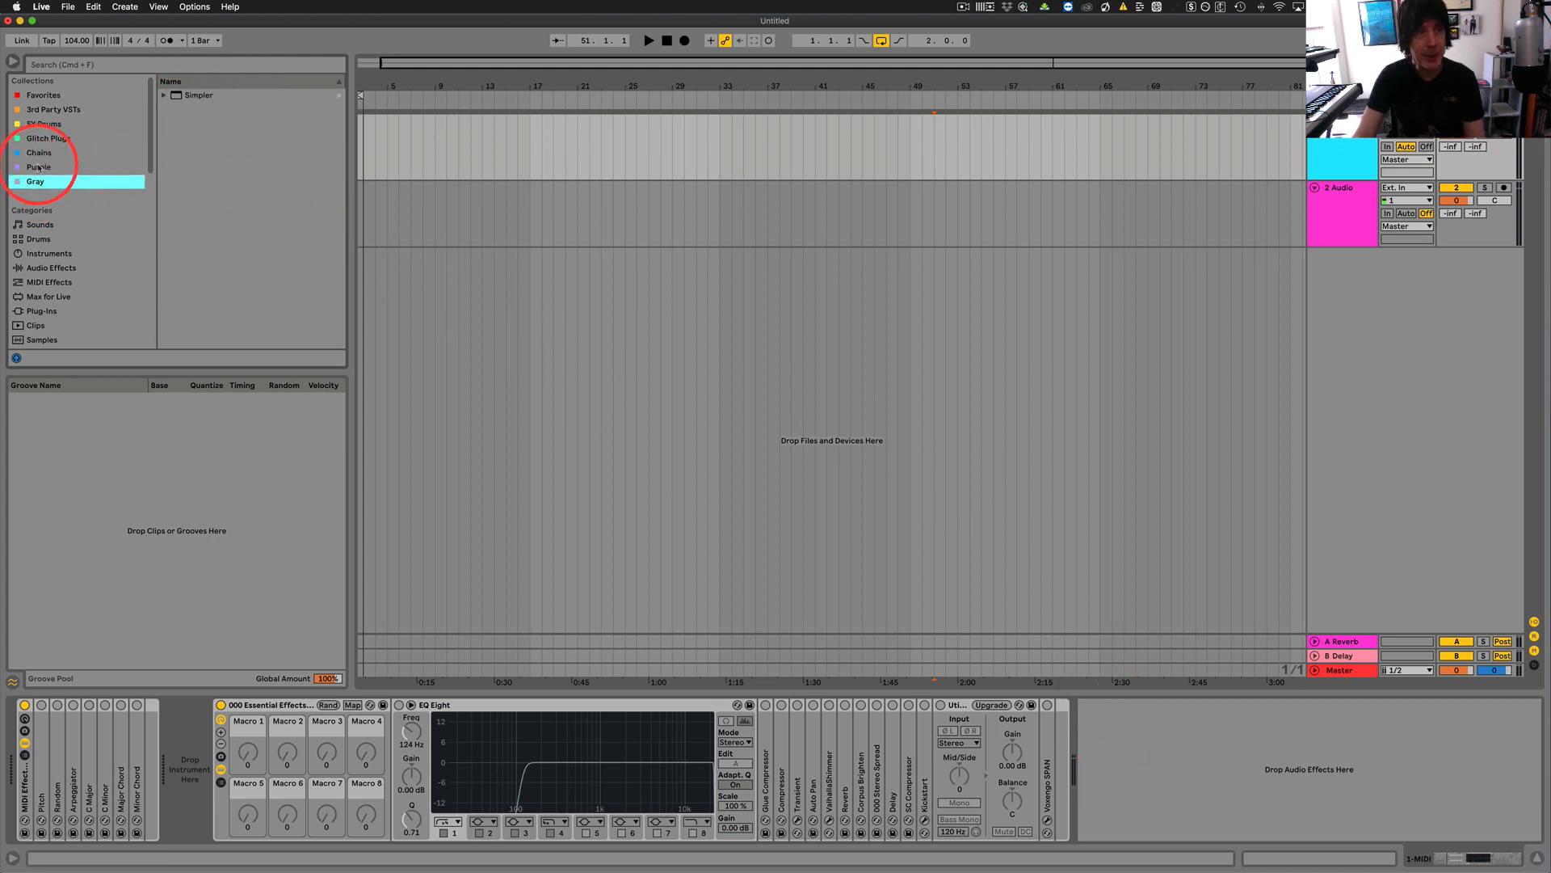
click(38, 167)
click(37, 153)
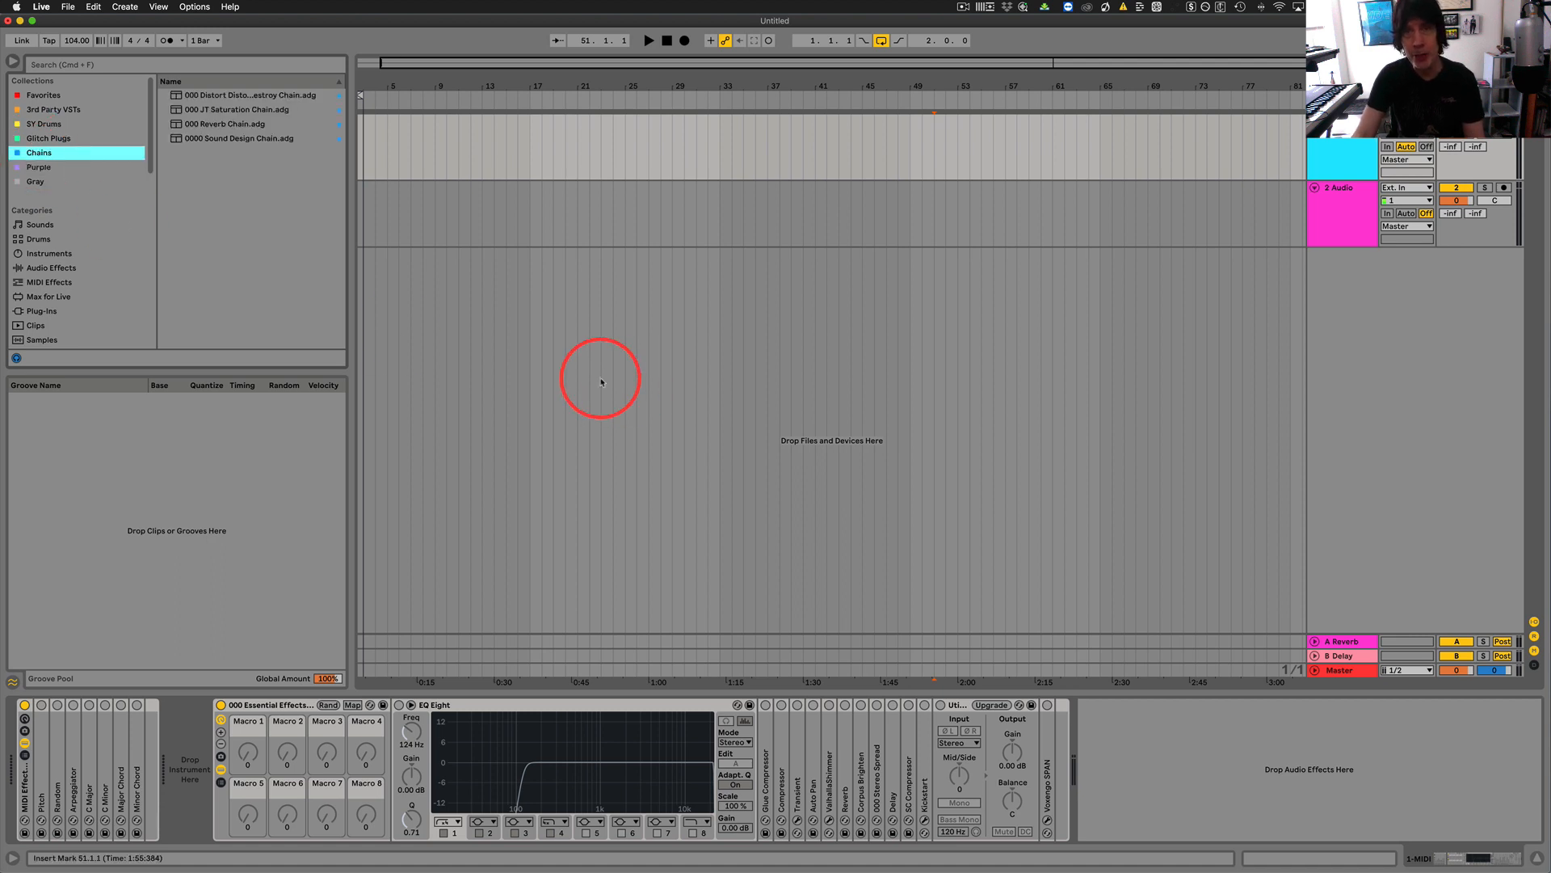
Switch to Chrome and look over the features on the Live Enhancement Suite website.
click(1121, 788)
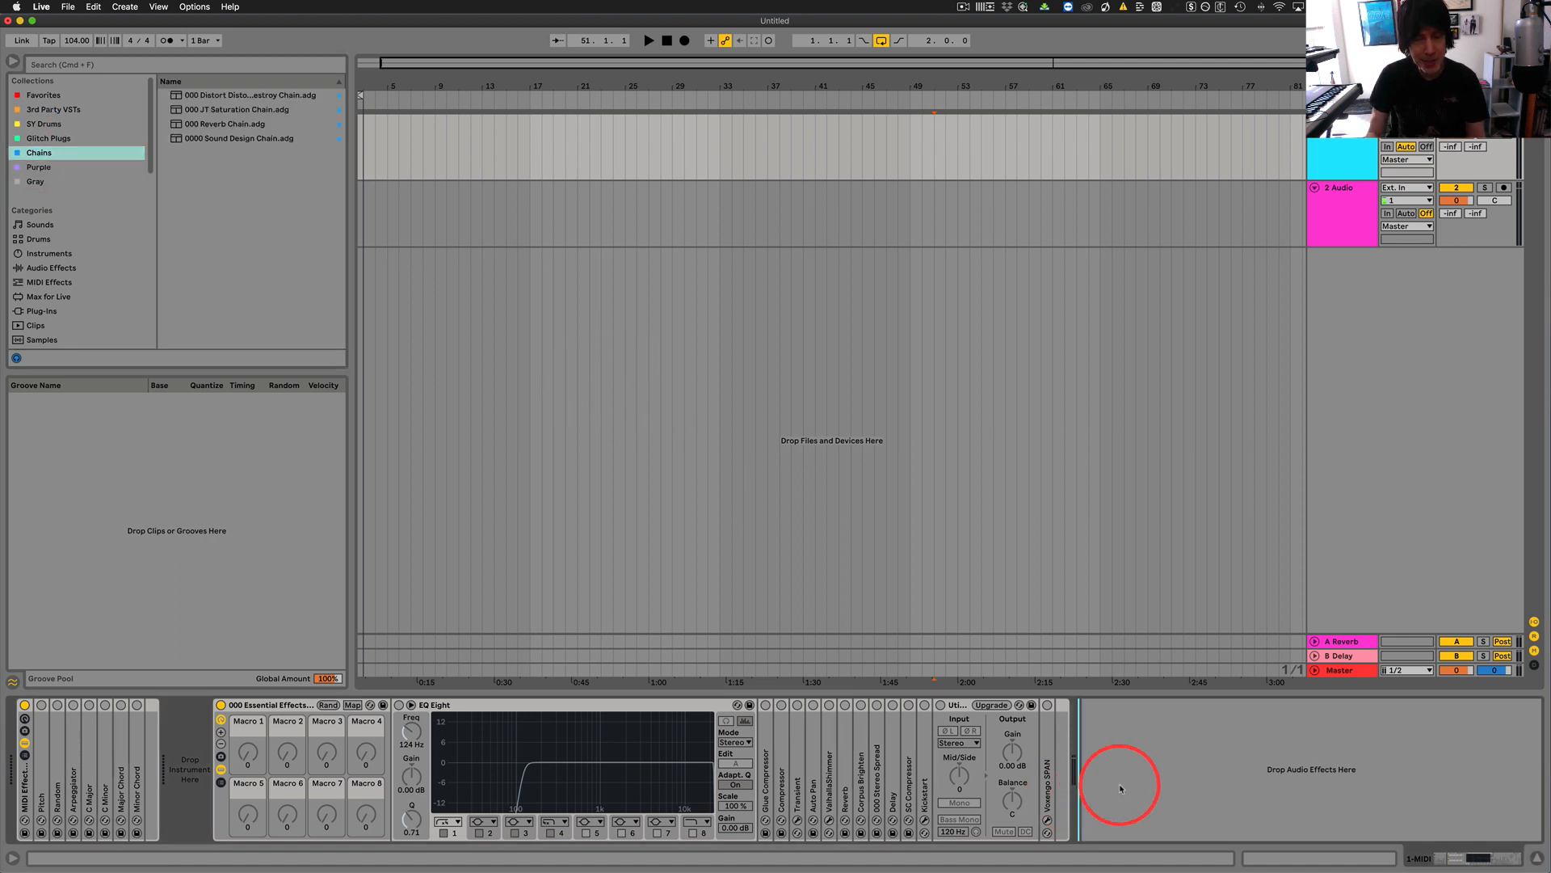
key(ctrl+Right)
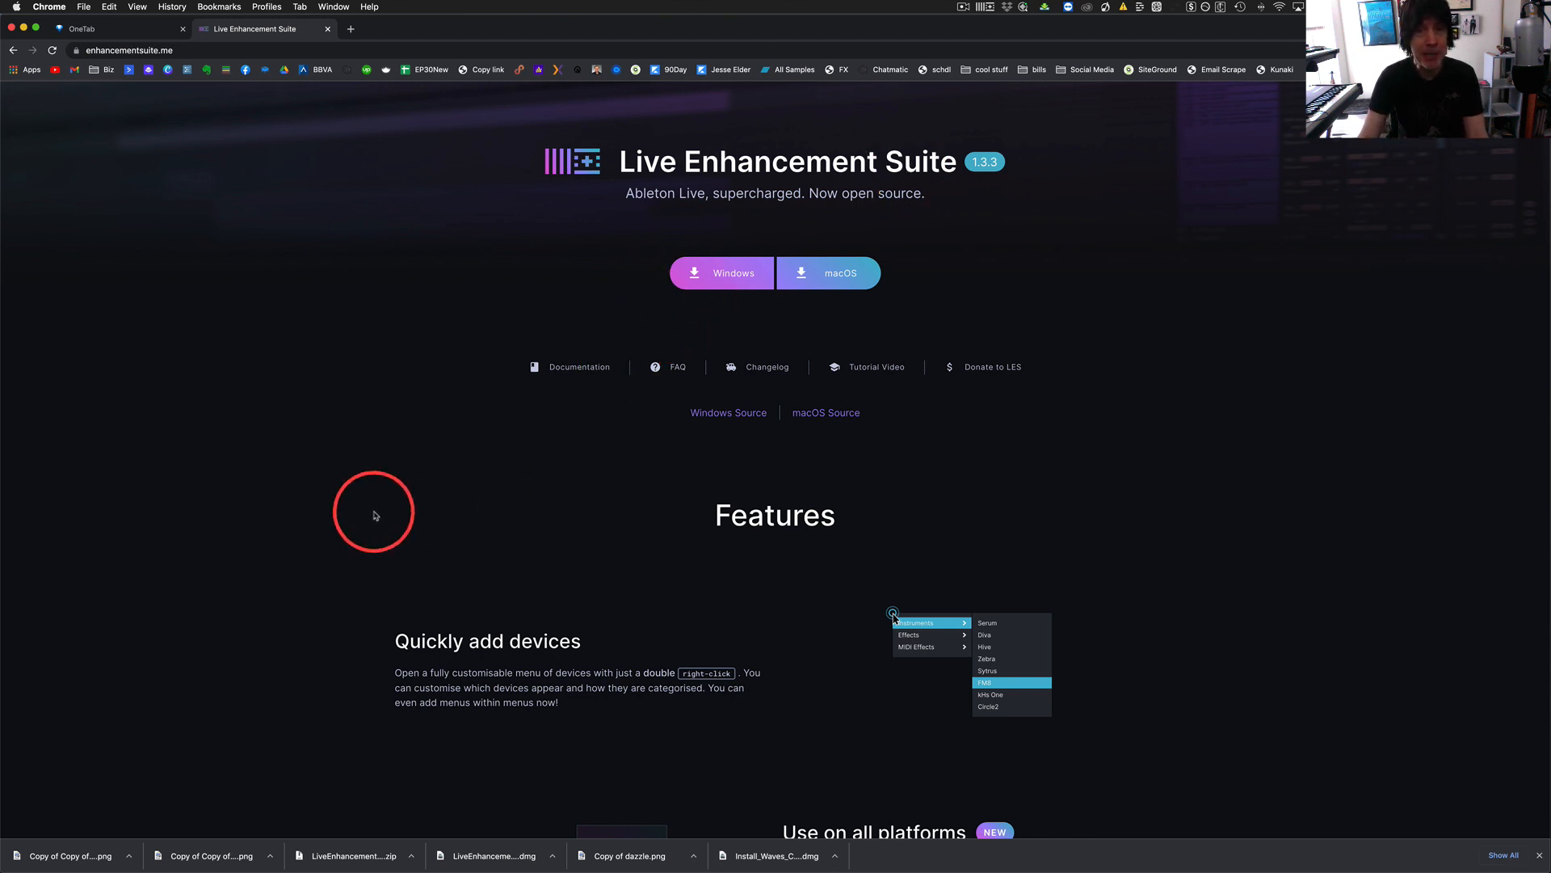
scroll(320, 533, down, 3)
scroll(320, 534, down, 2)
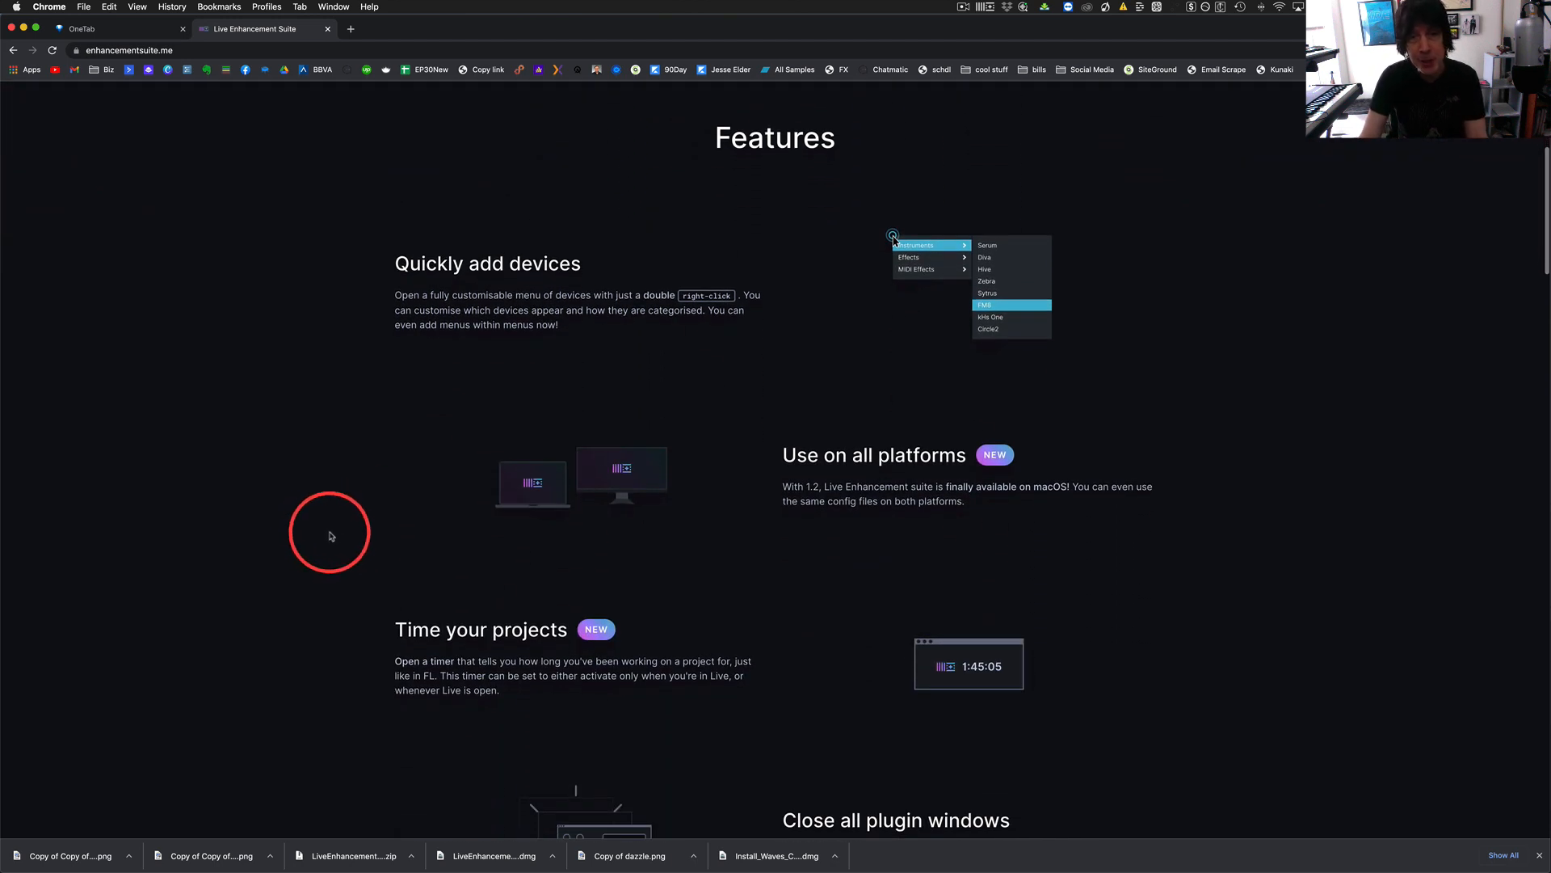
scroll(331, 536, up, 5)
scroll(340, 525, down, 1)
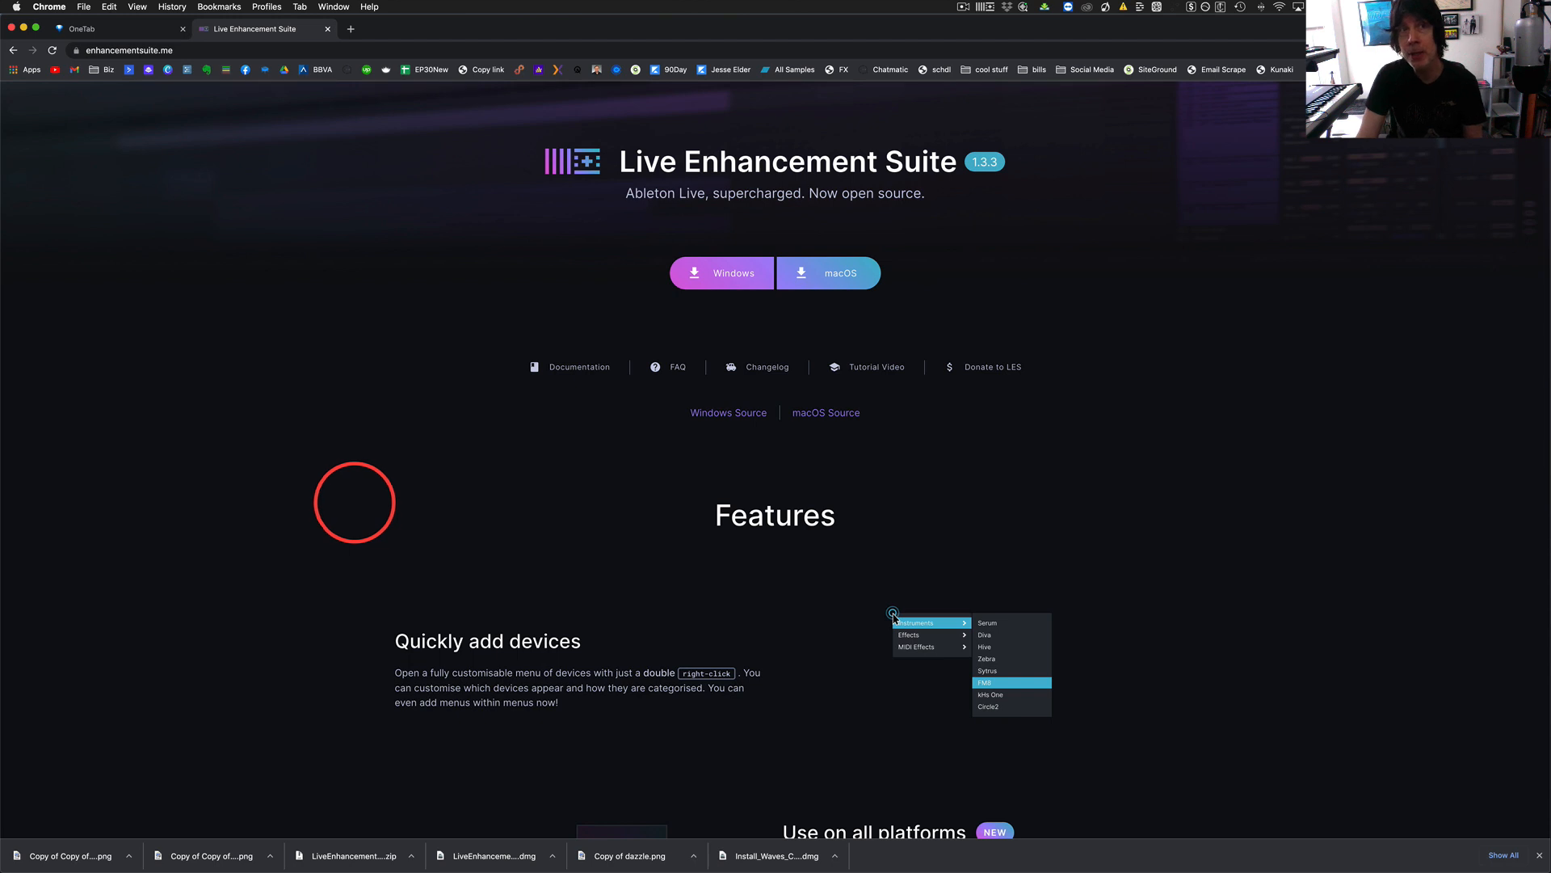
Check the installed macOS version in About This Mac and close its window.
click(17, 8)
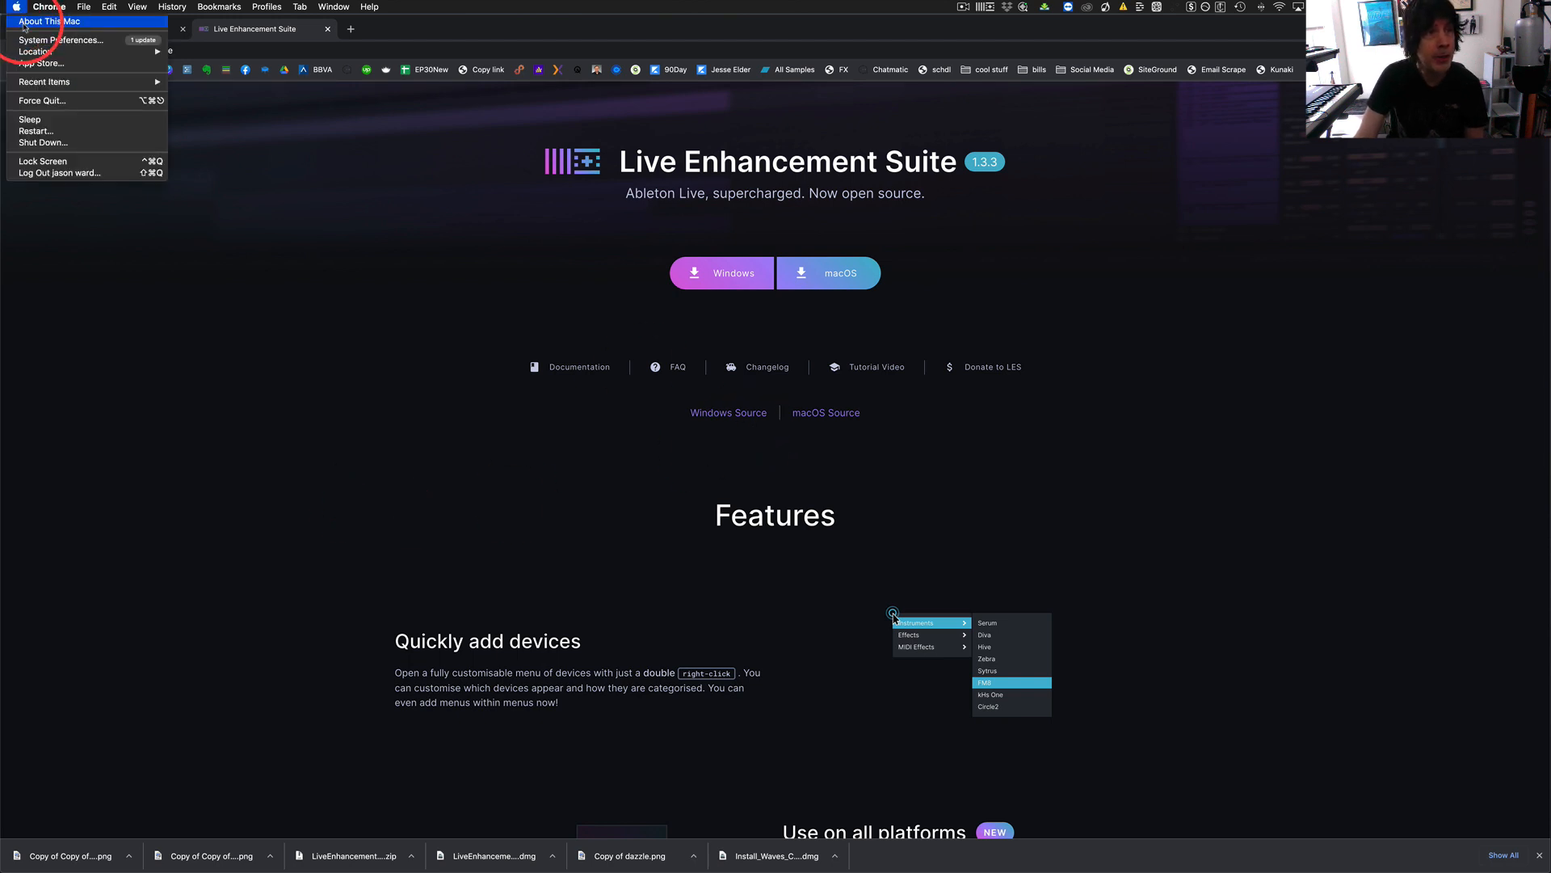
click(24, 27)
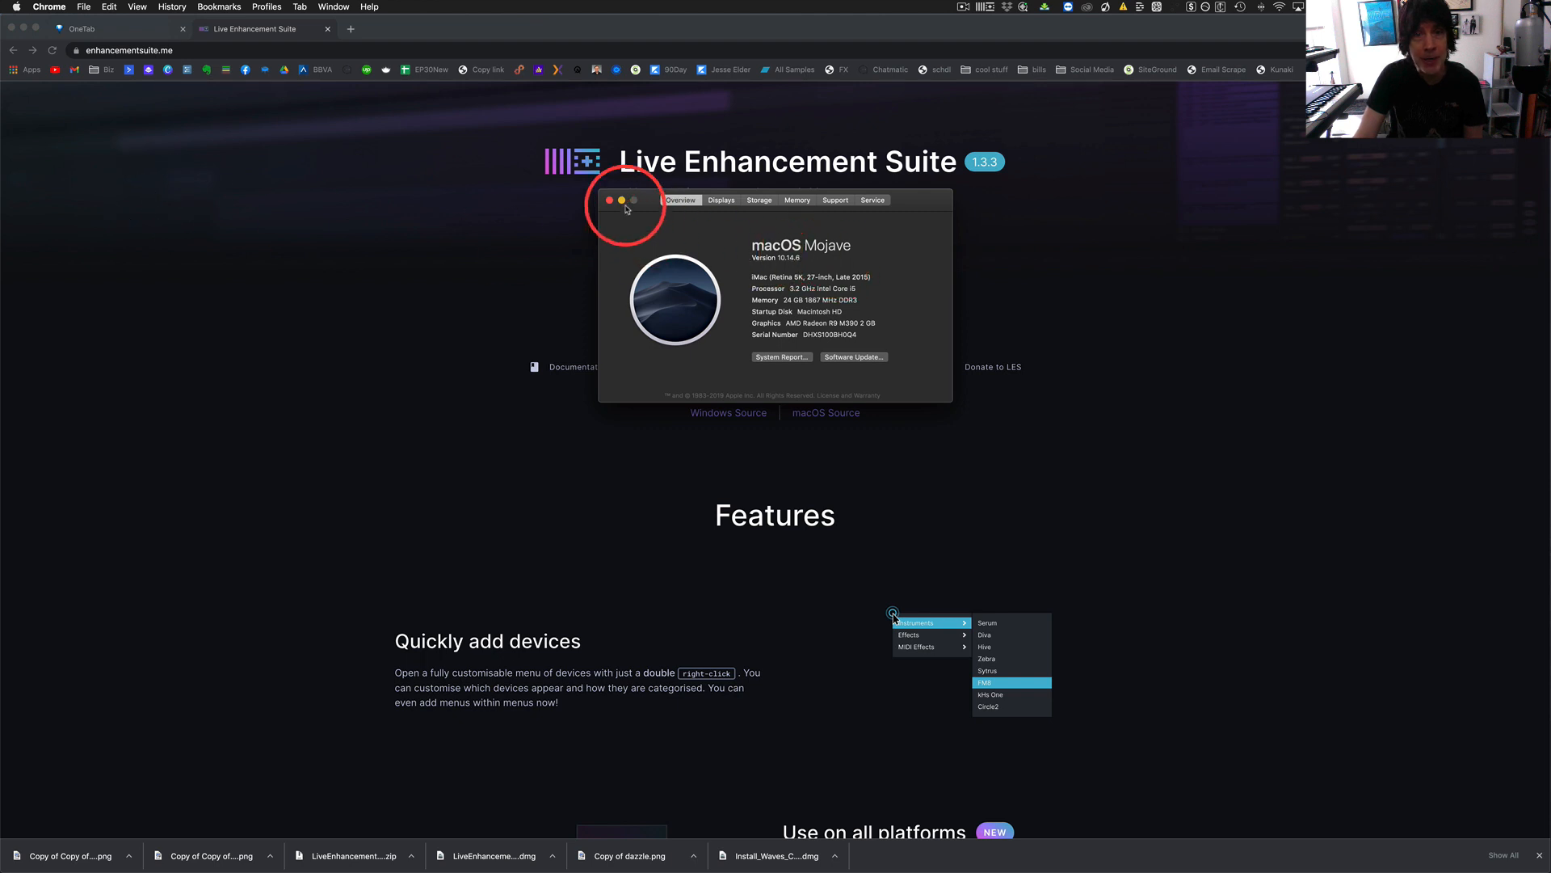
click(610, 200)
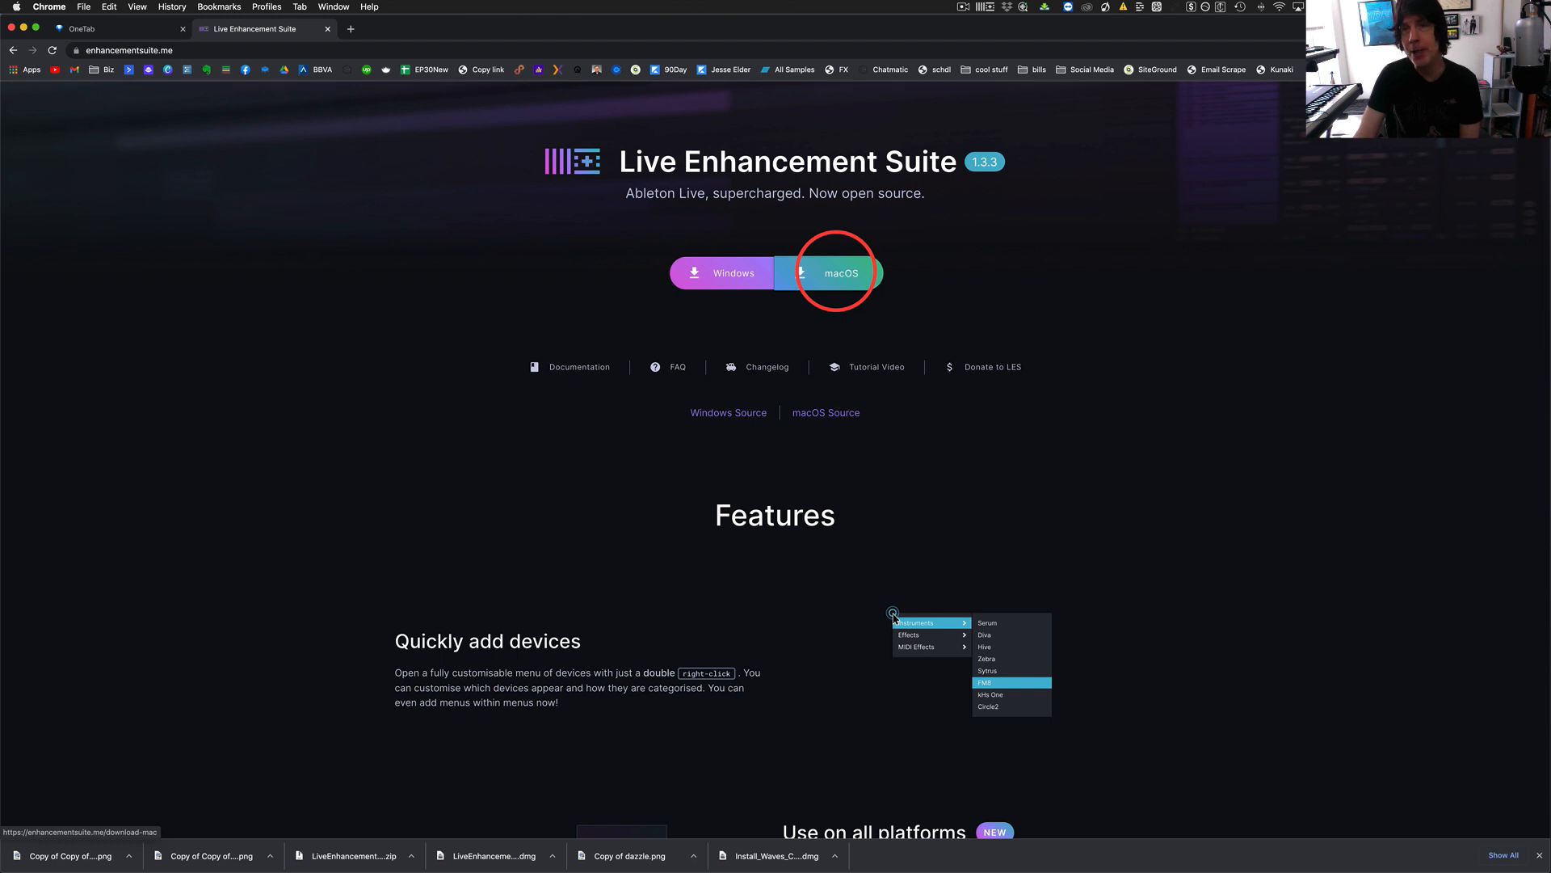
Open the macOS download page of Live Enhancement Suite and examine the line offering the recommended kittywhiskers beta build.
click(841, 276)
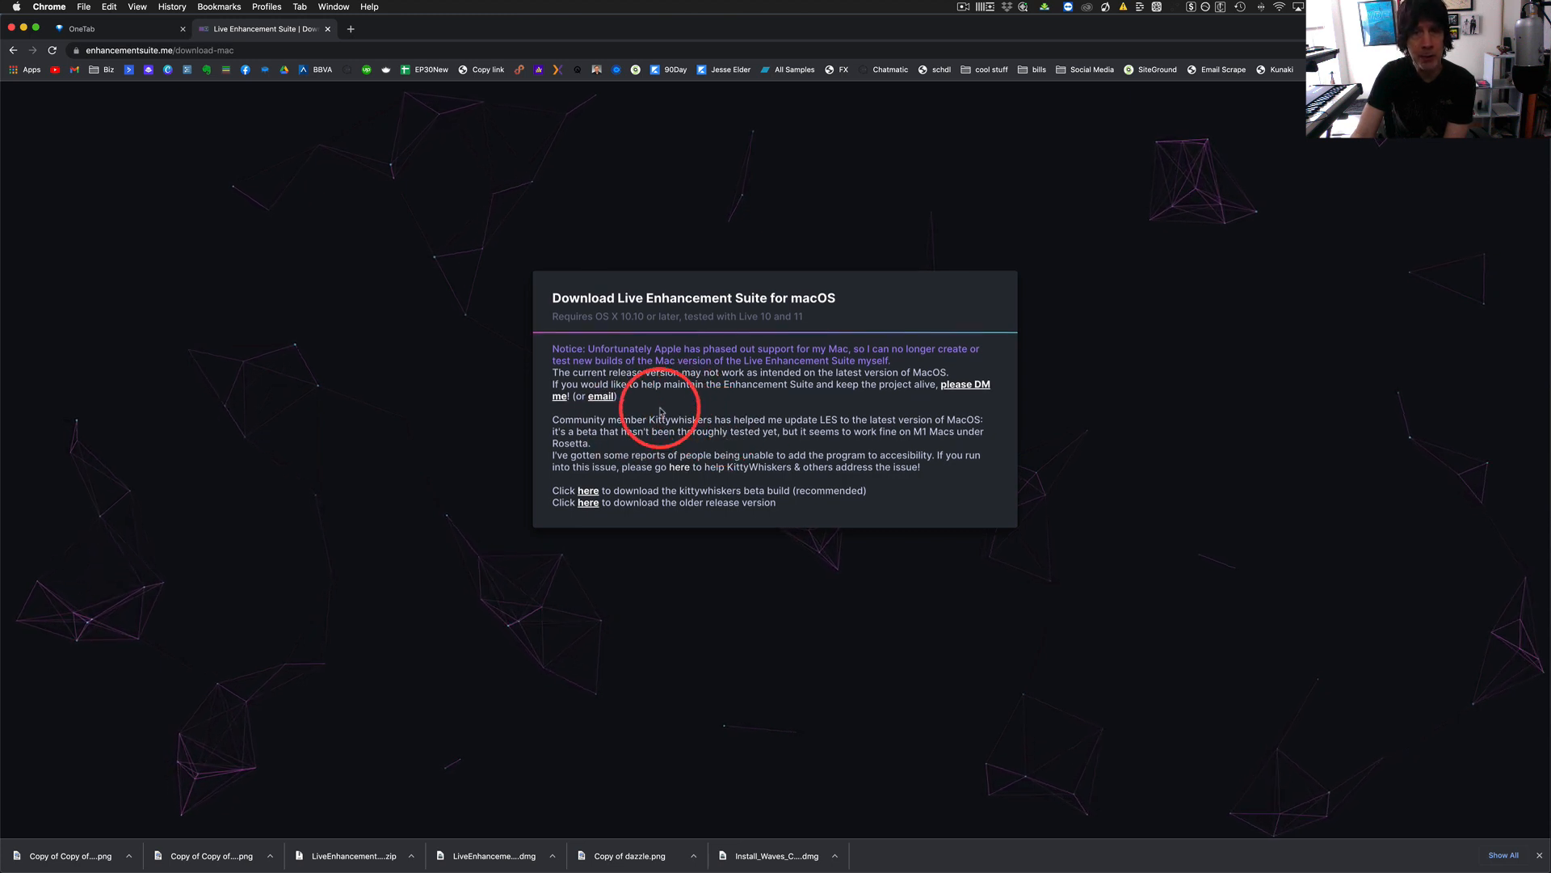
drag(553, 490, 879, 497)
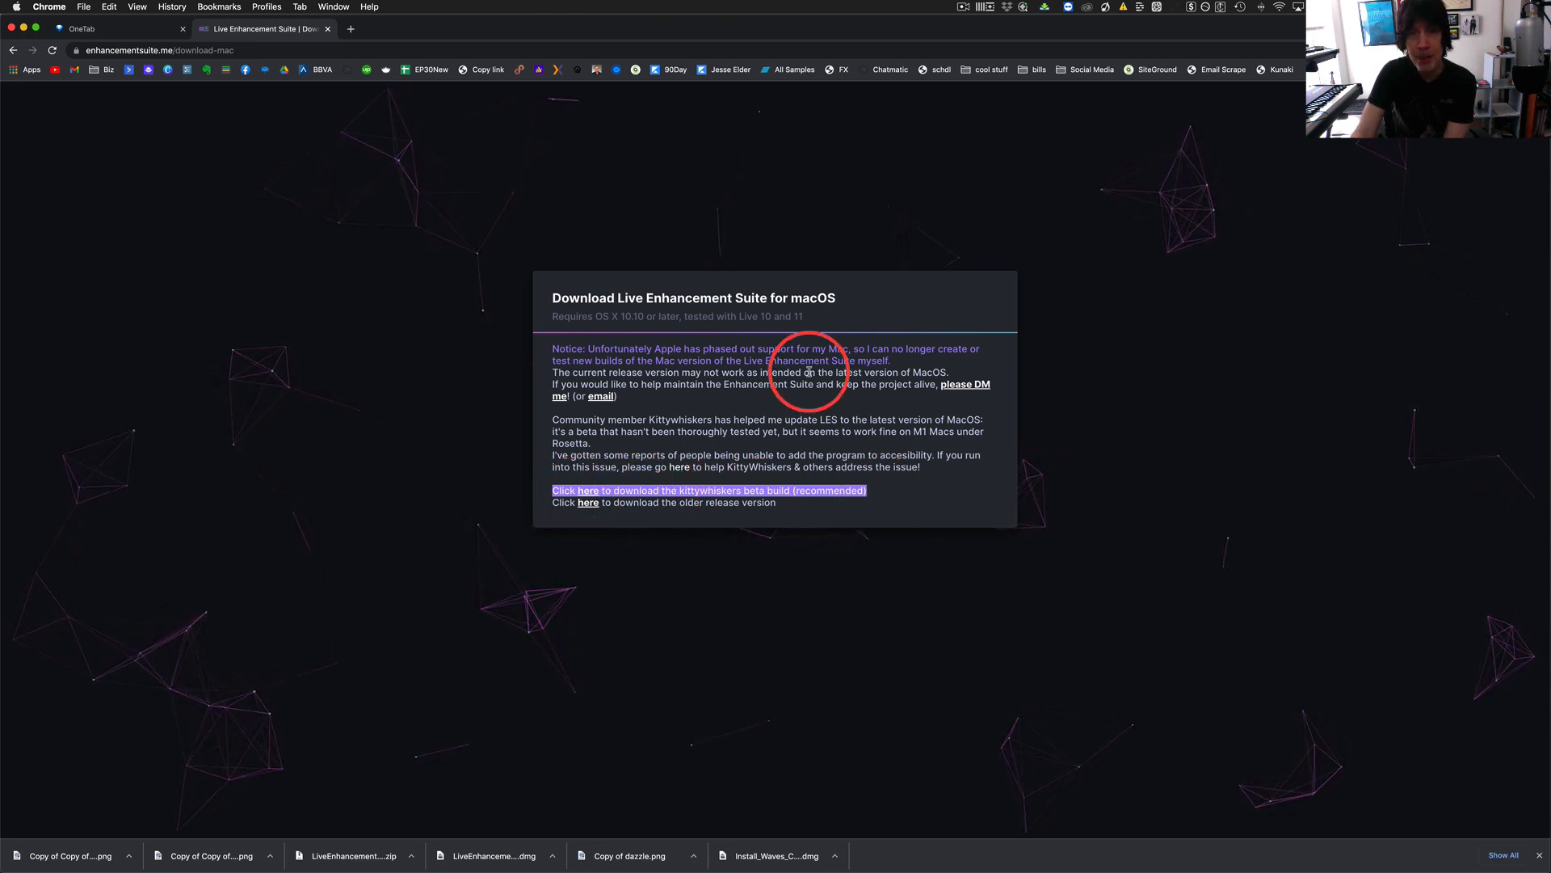
click(861, 242)
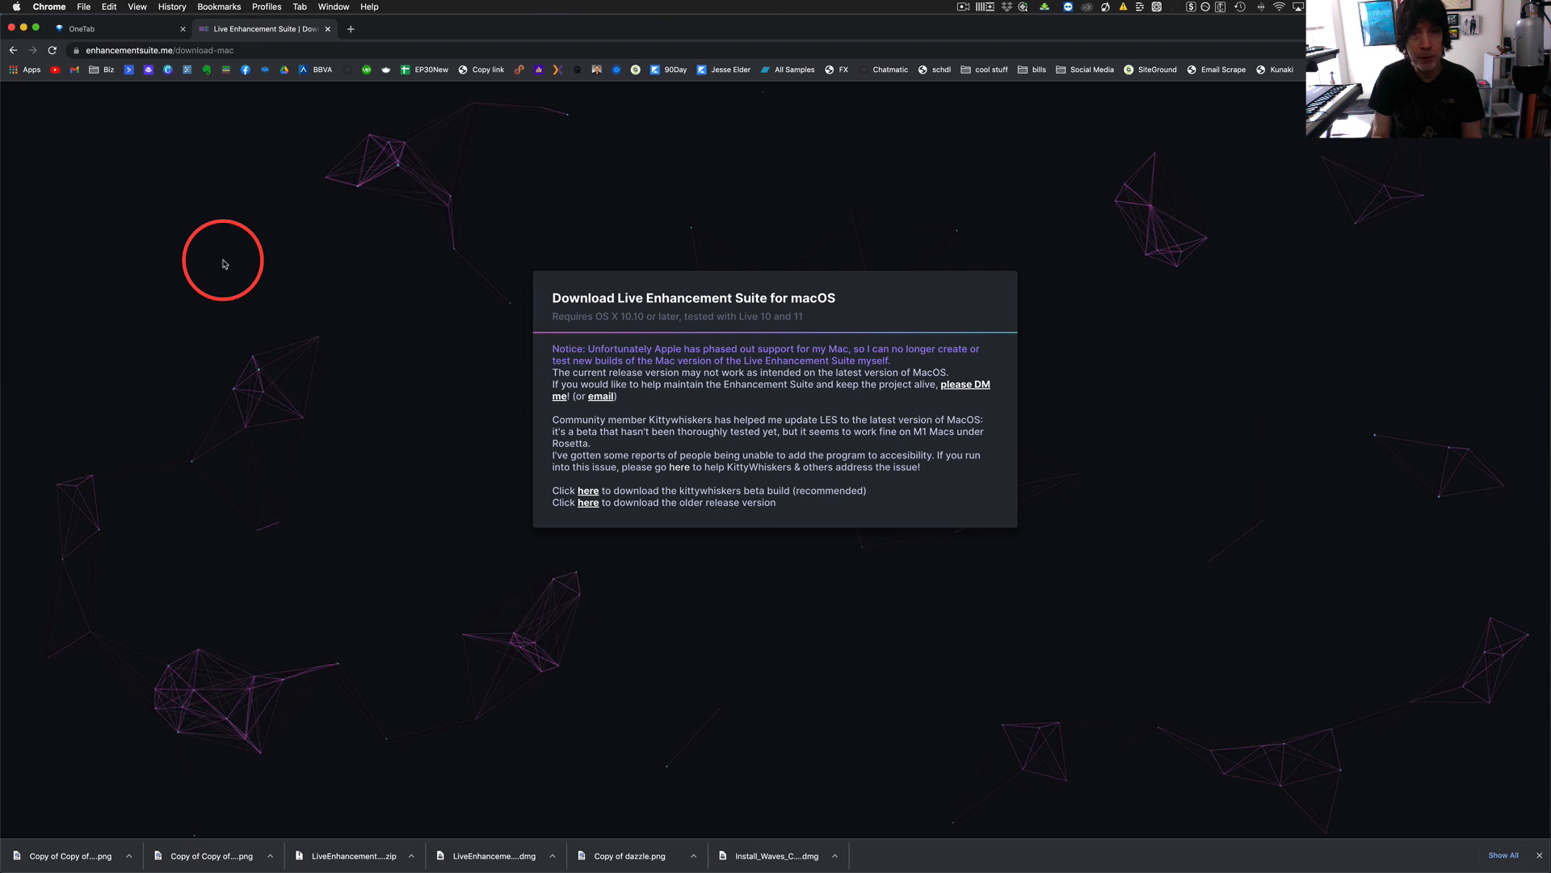
View the configuration options of the running Live Enhancement Suite and switch back to Ableton Live.
click(986, 7)
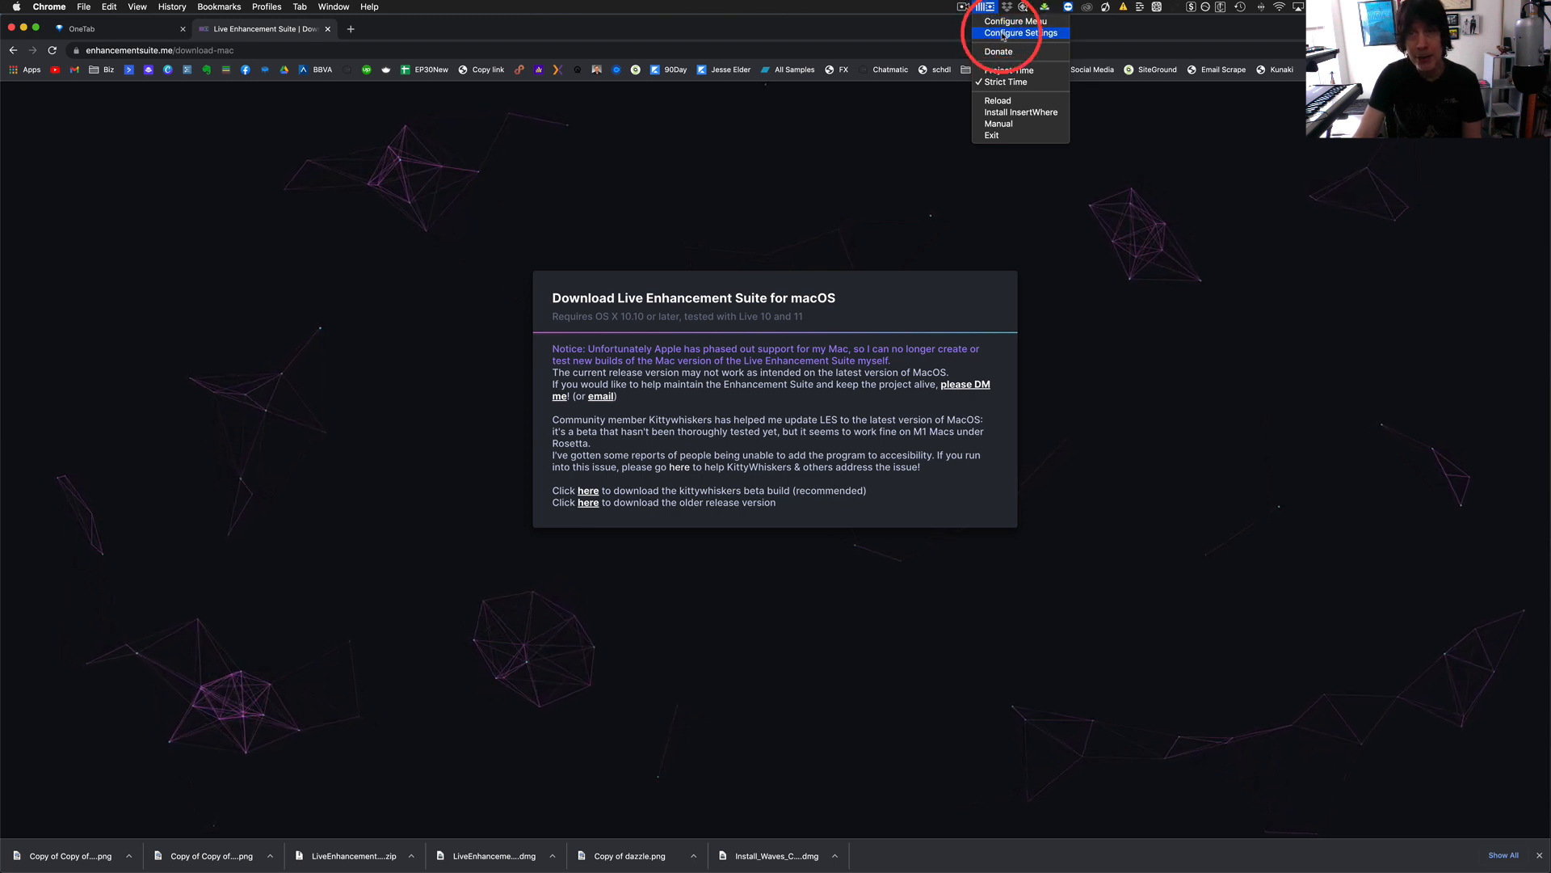
click(987, 10)
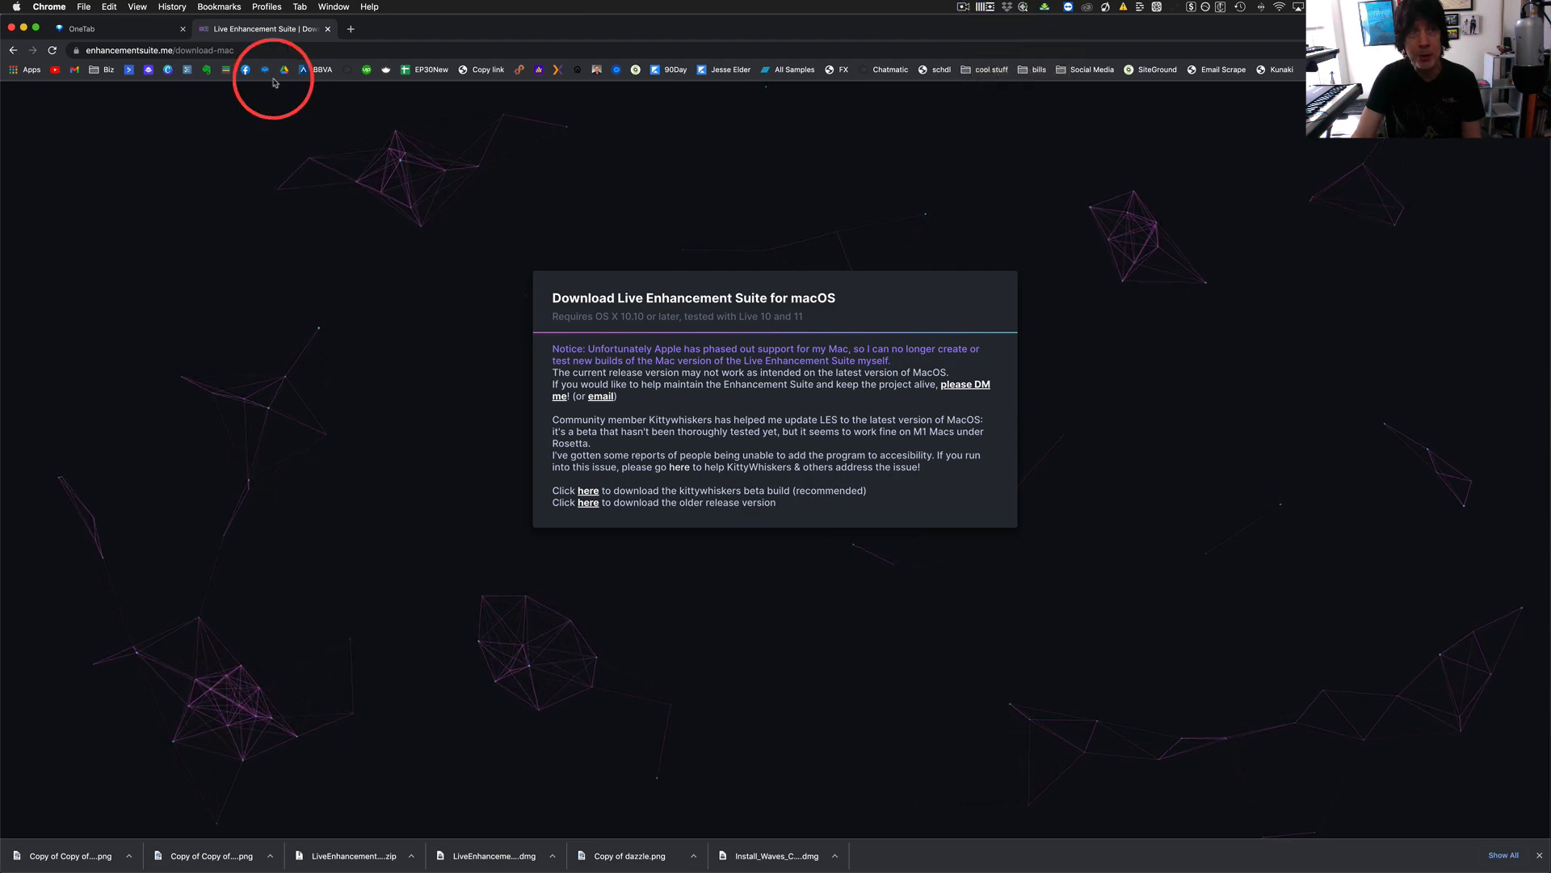
key(ctrl+Left)
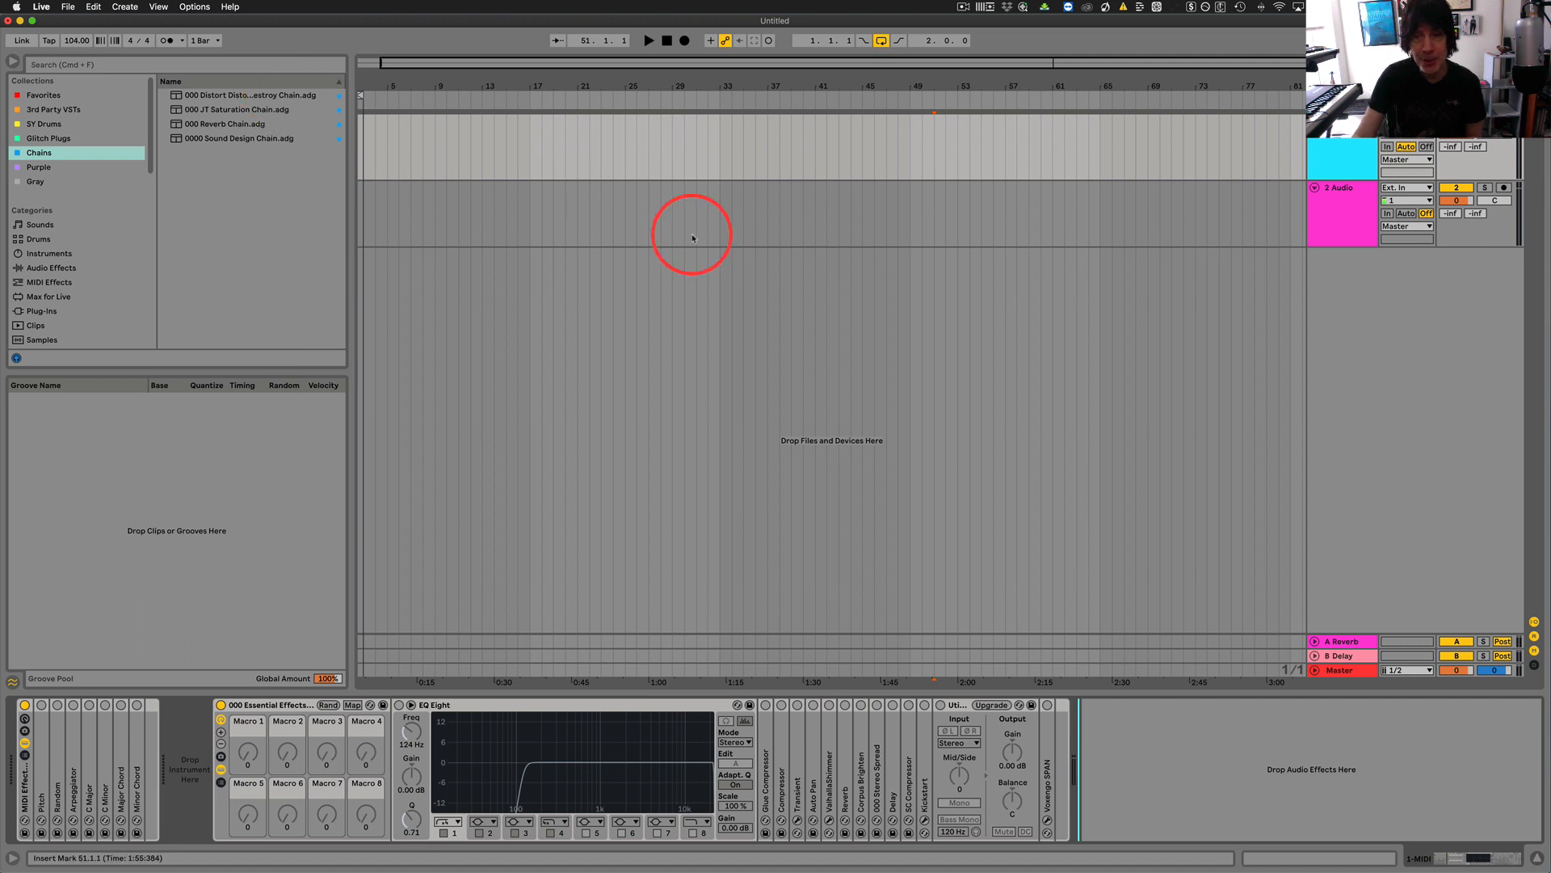
Try to add the Distortion Chain after the track's existing effects using Live Enhancement Suite's distortion chains.
right_click(1138, 761)
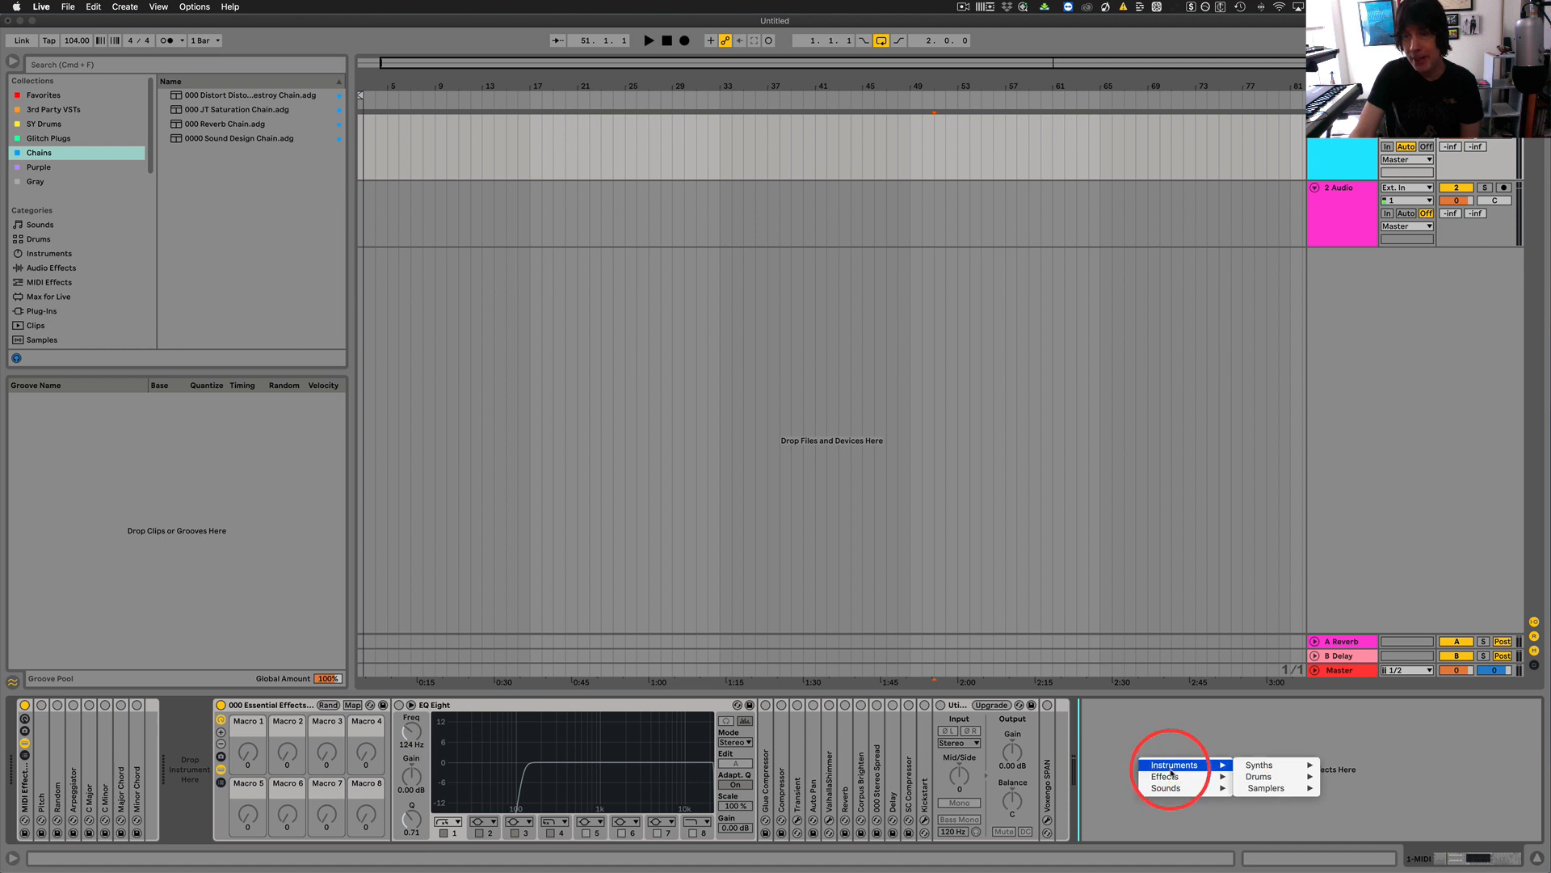
mouse_move(1171, 776)
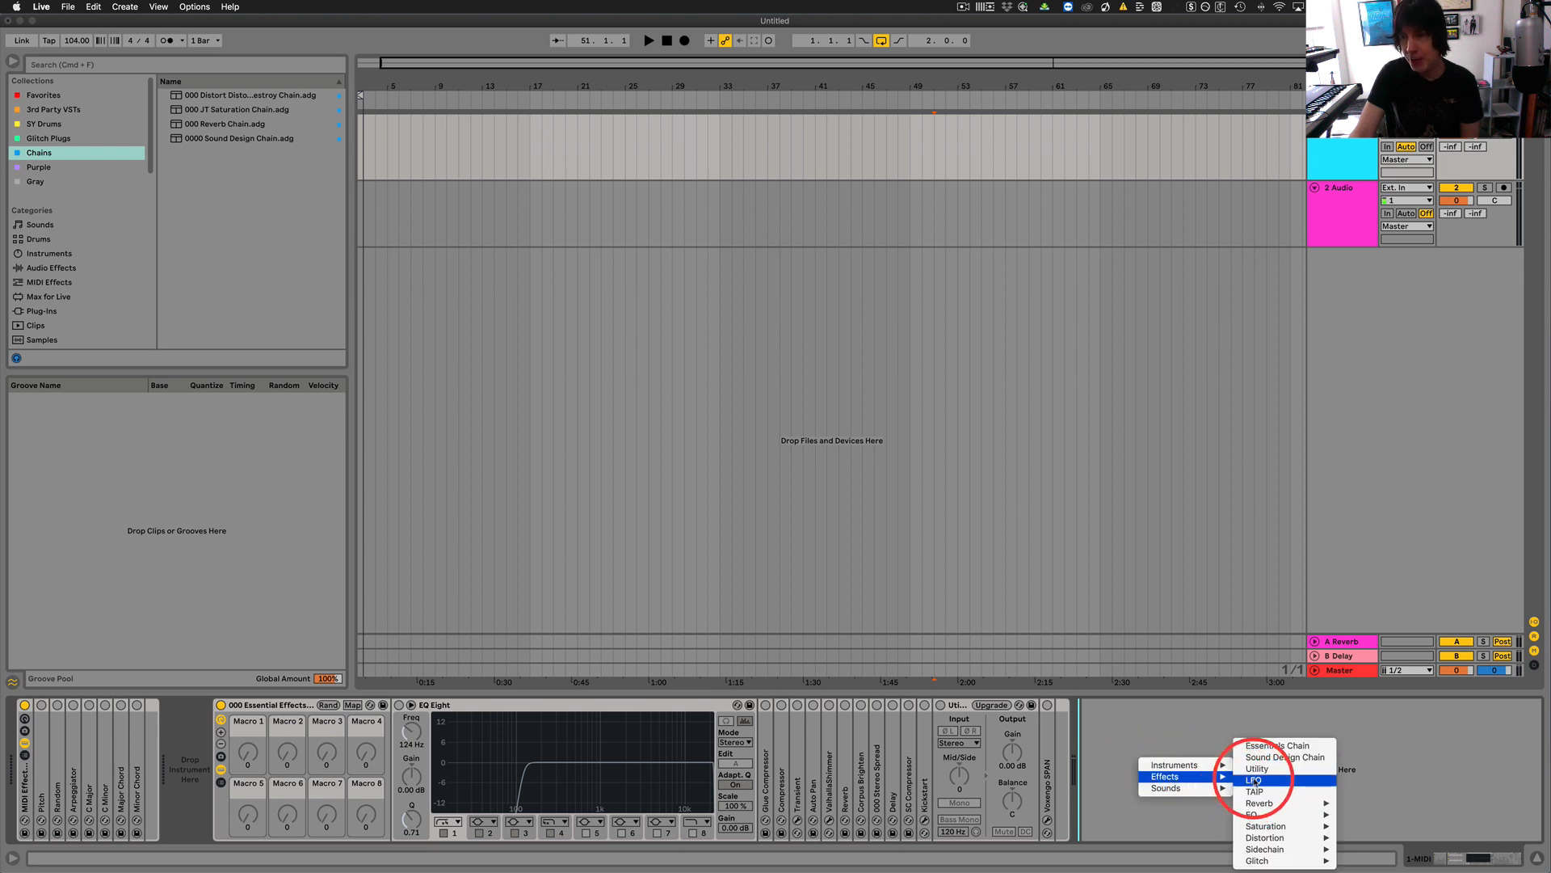
mouse_move(1279, 804)
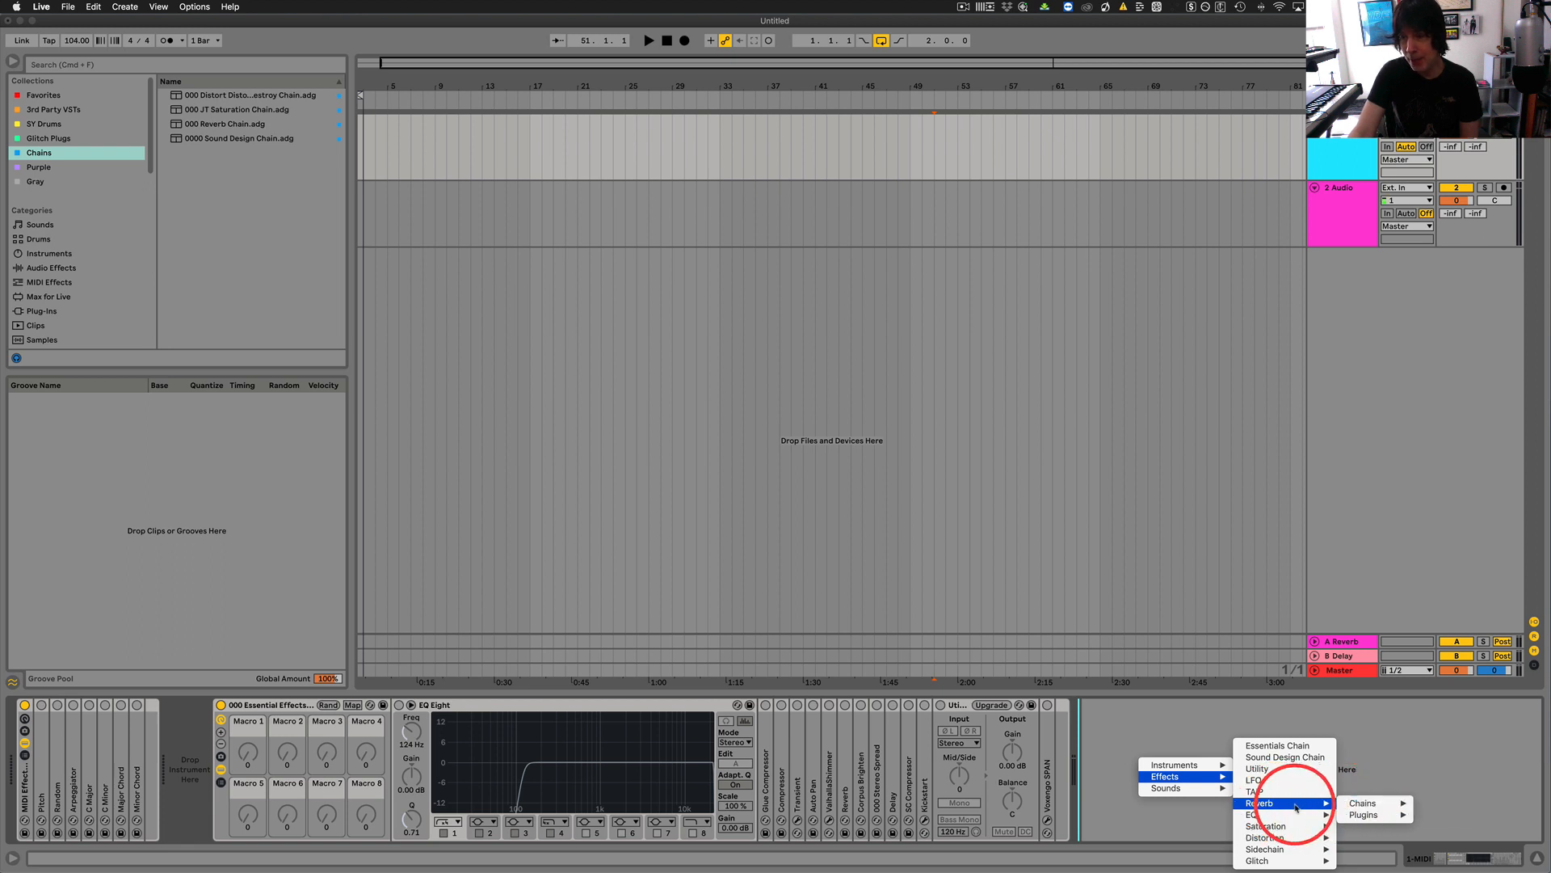
mouse_move(1362, 808)
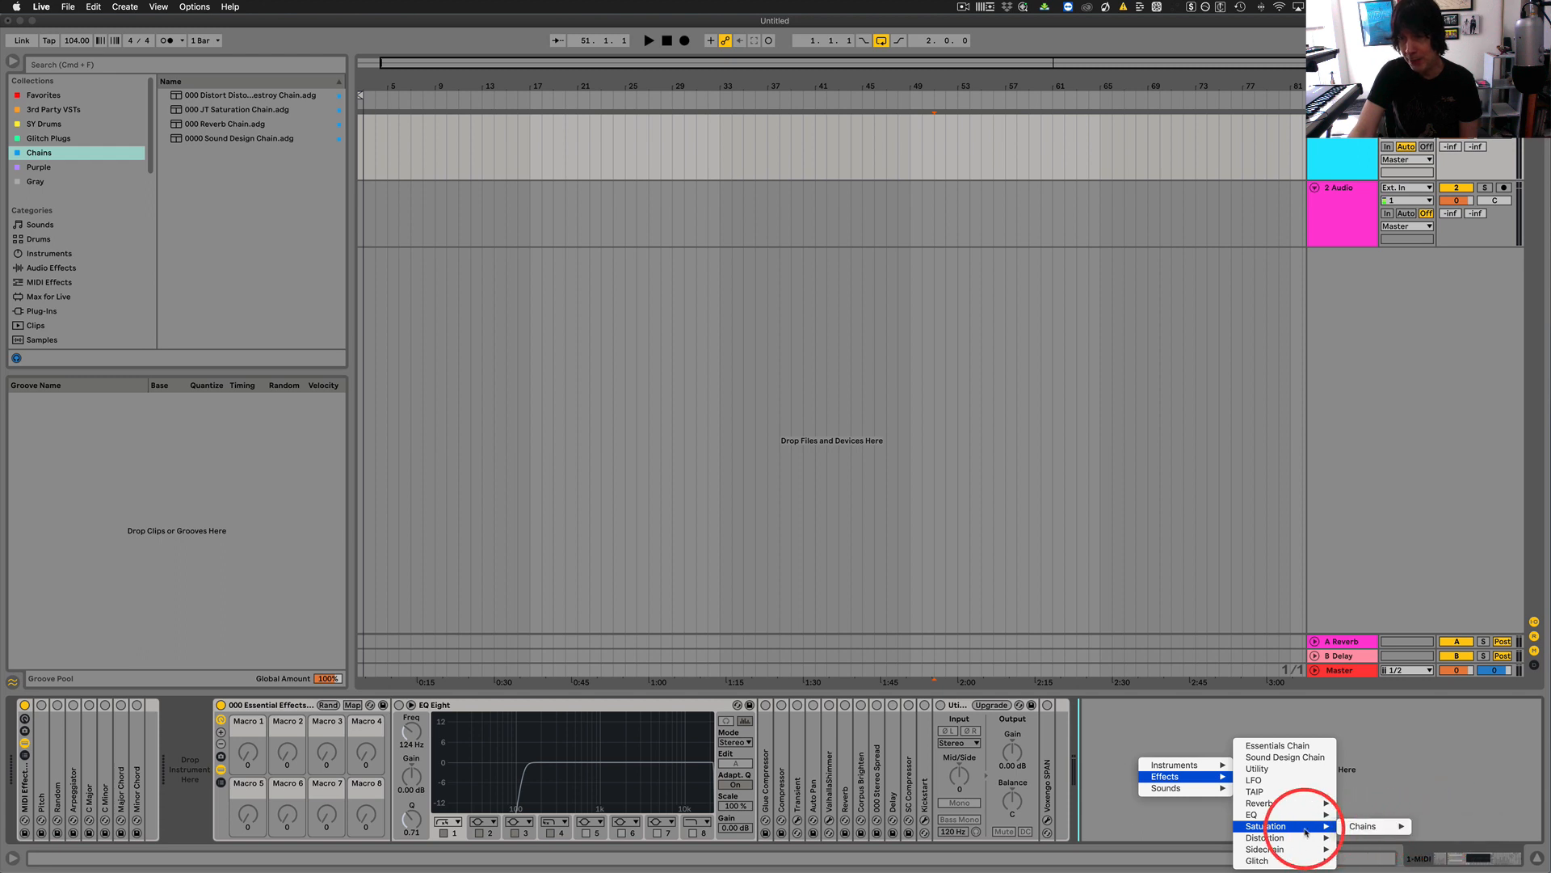
mouse_move(1386, 843)
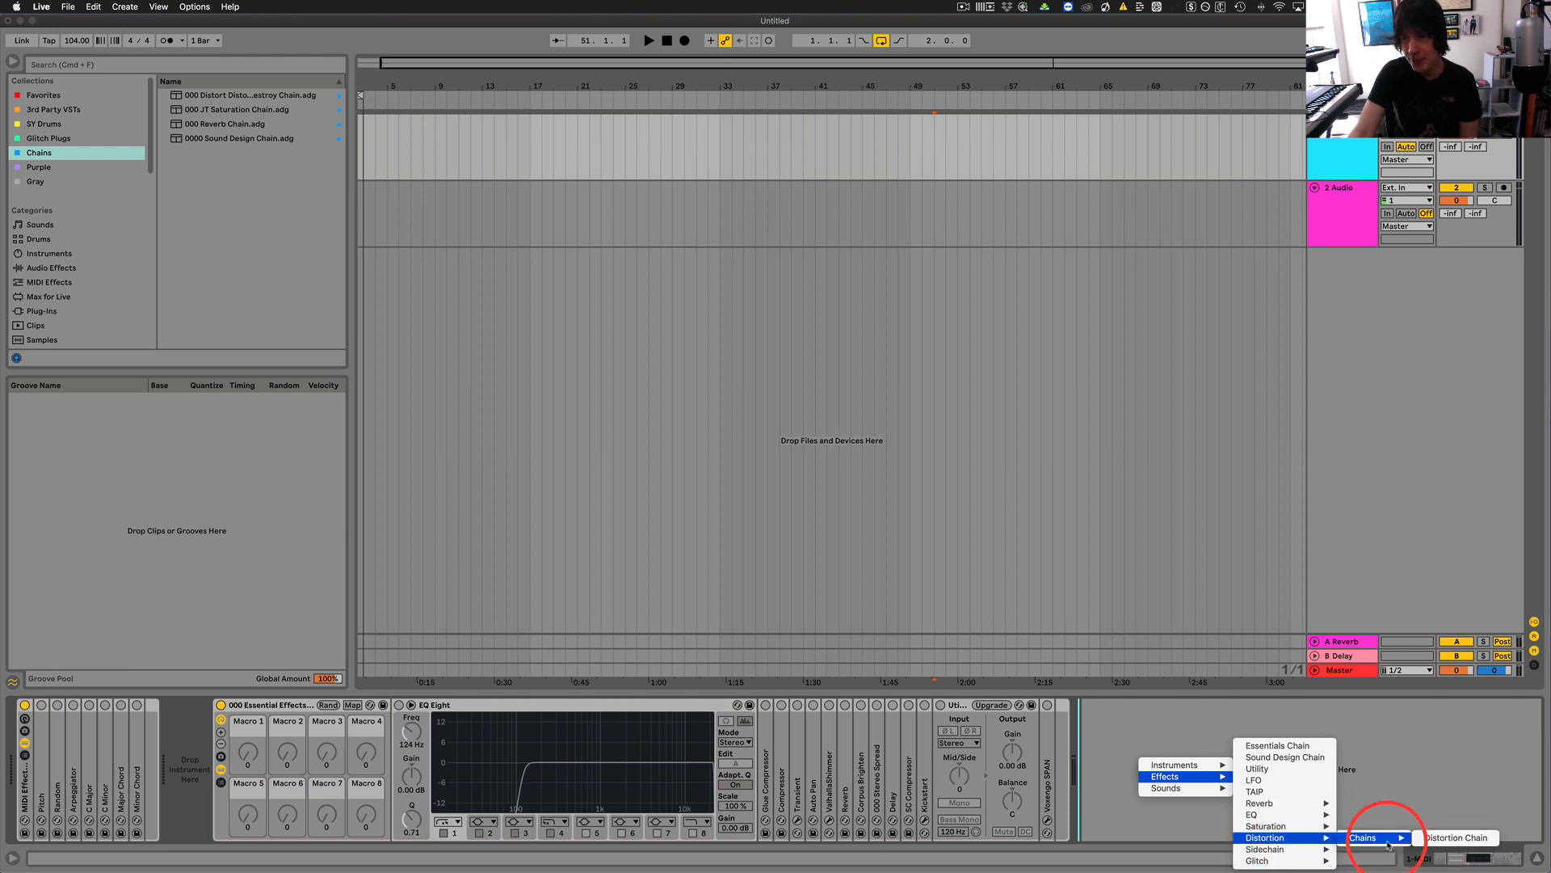
click(1449, 840)
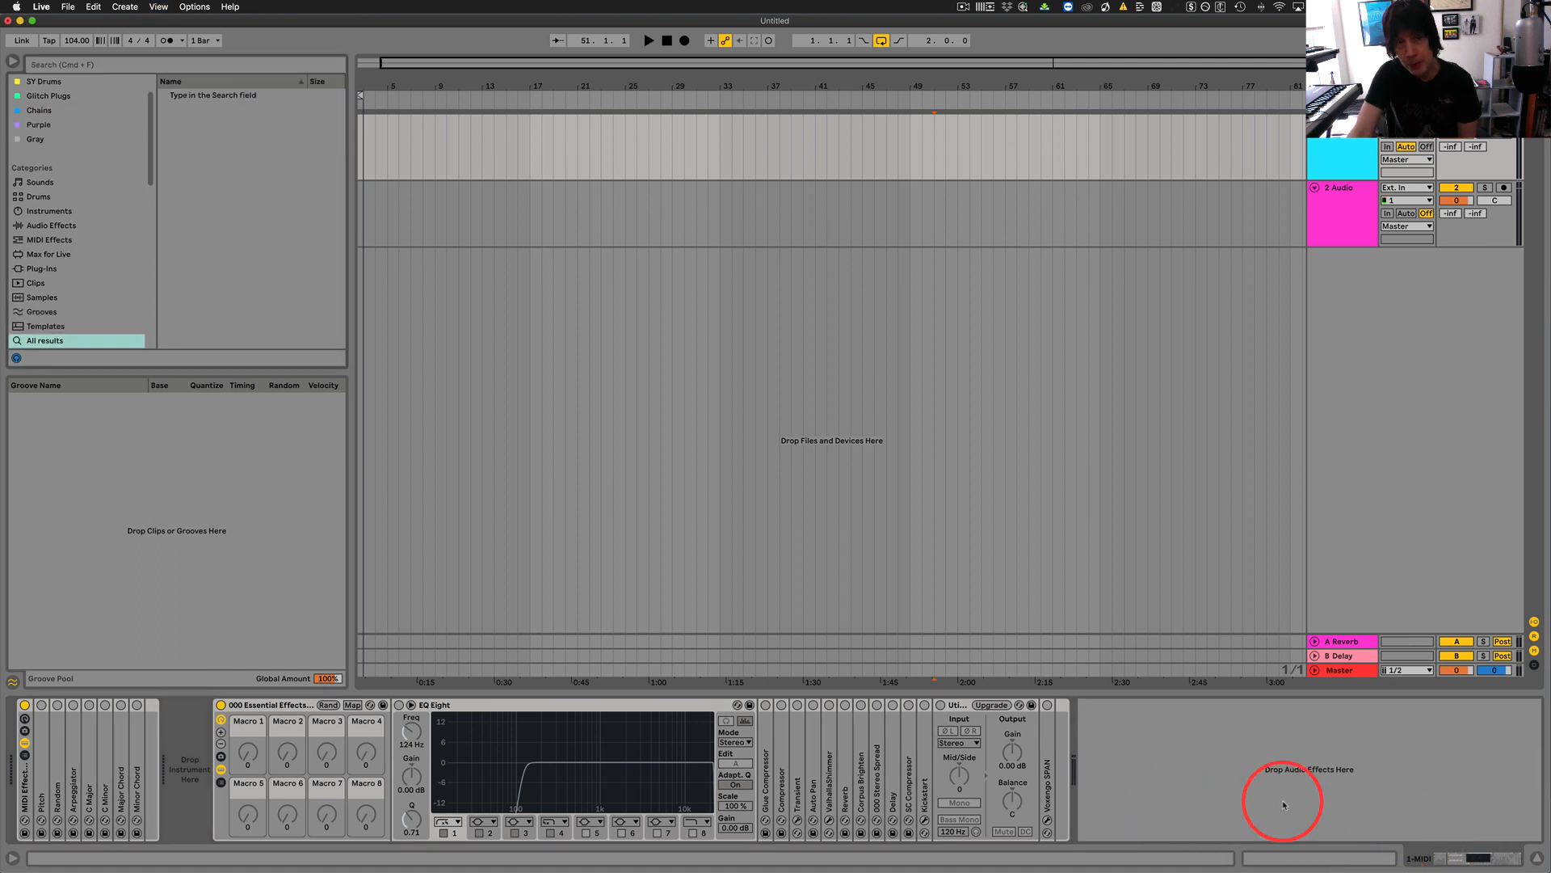
Hide the devices inside the Essential Effects rack and insert the Distortion Chain after it with Live Enhancement Suite.
click(221, 770)
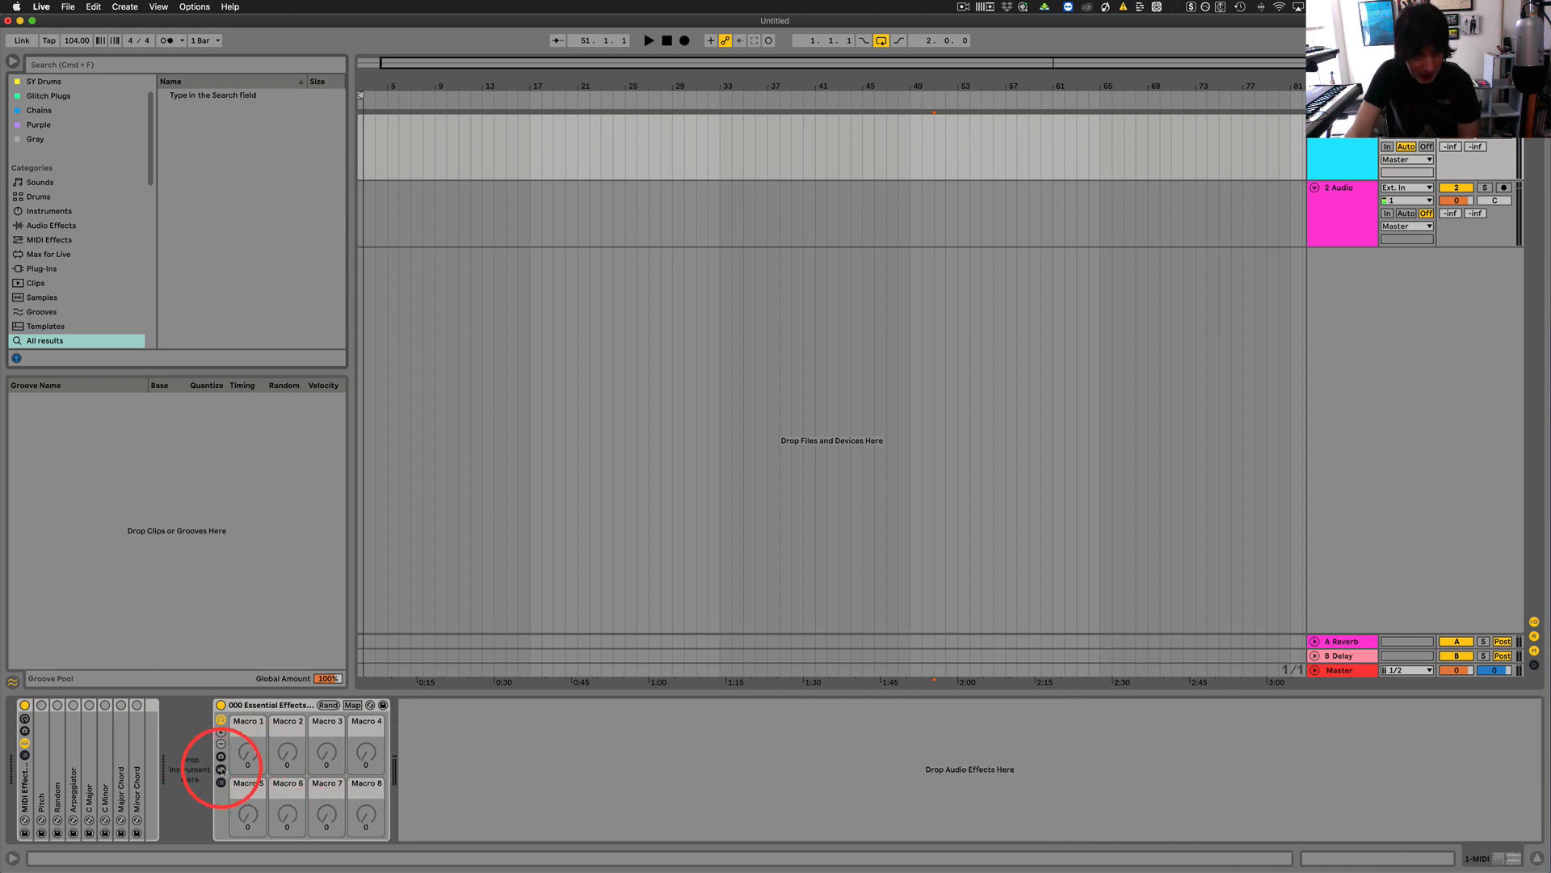
right_click(539, 762)
right_click(482, 757)
right_click(482, 758)
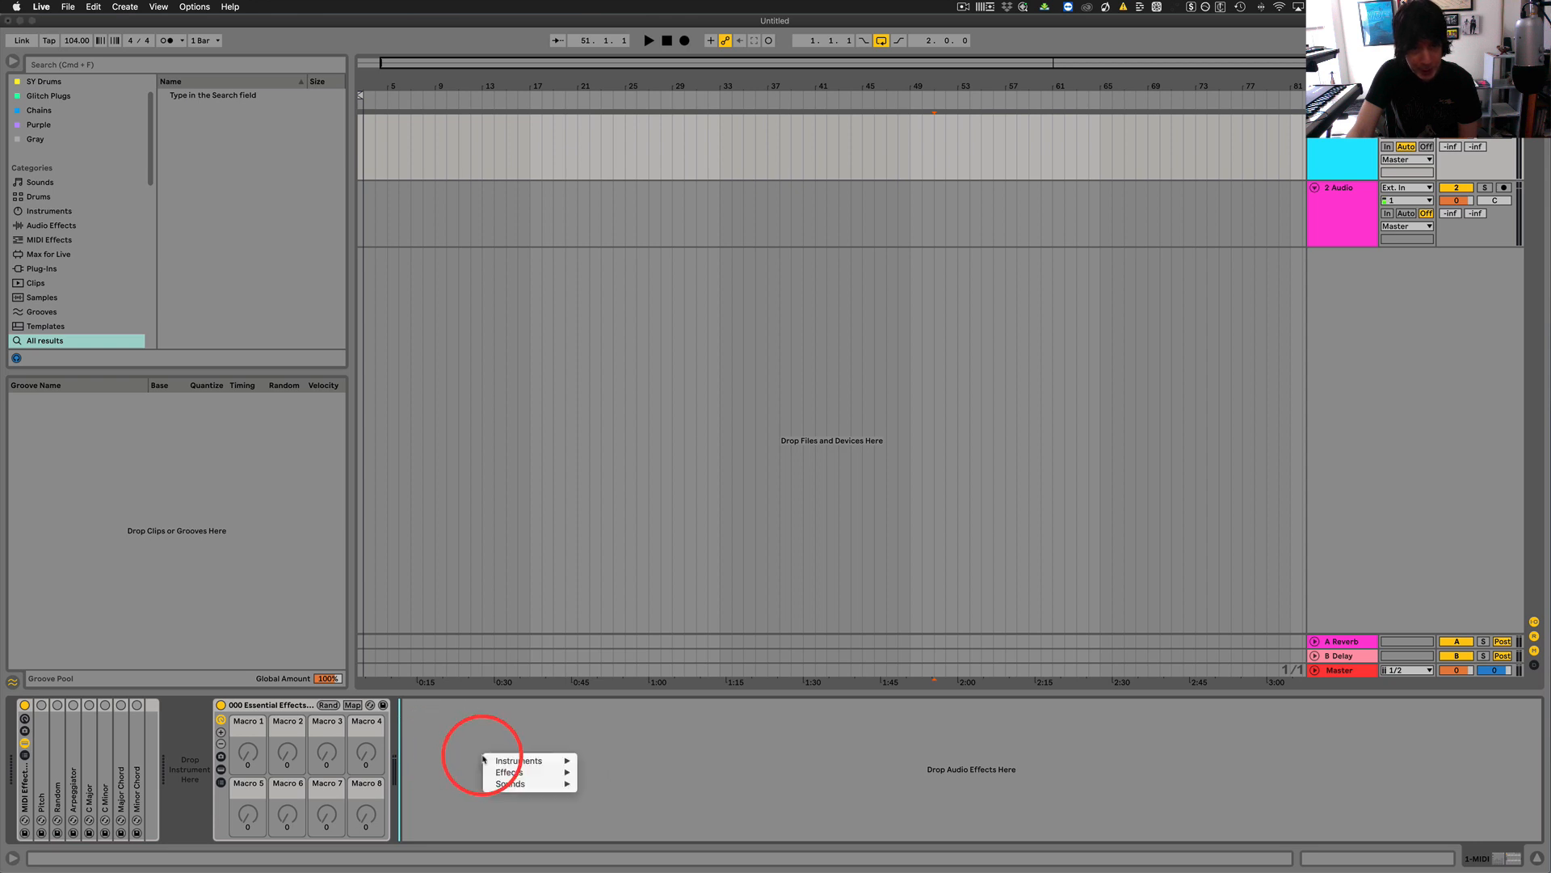
mouse_move(512, 773)
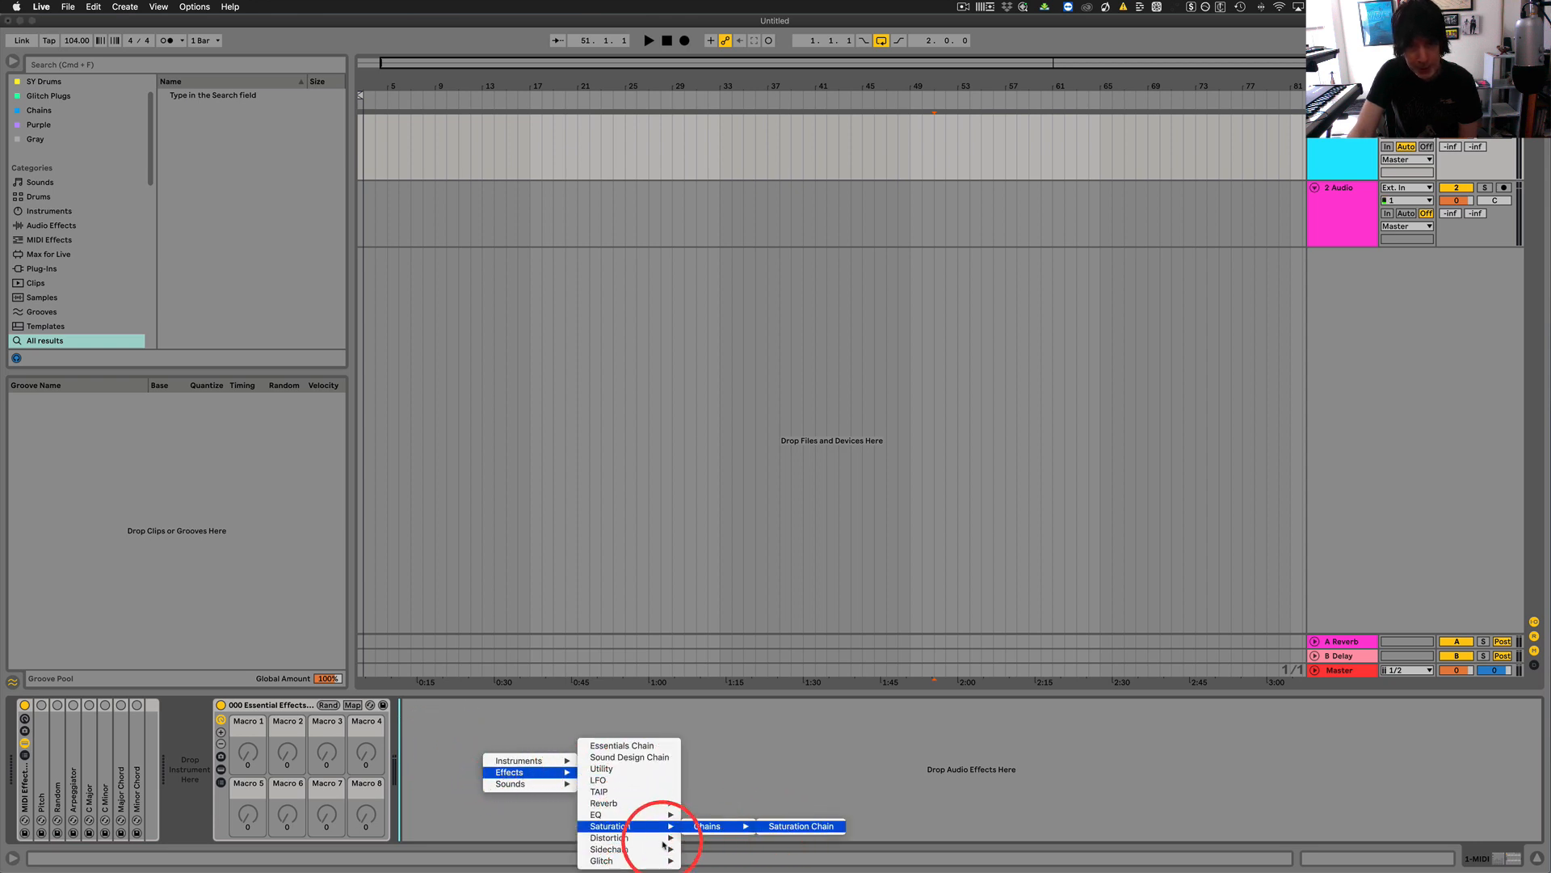
mouse_move(639, 837)
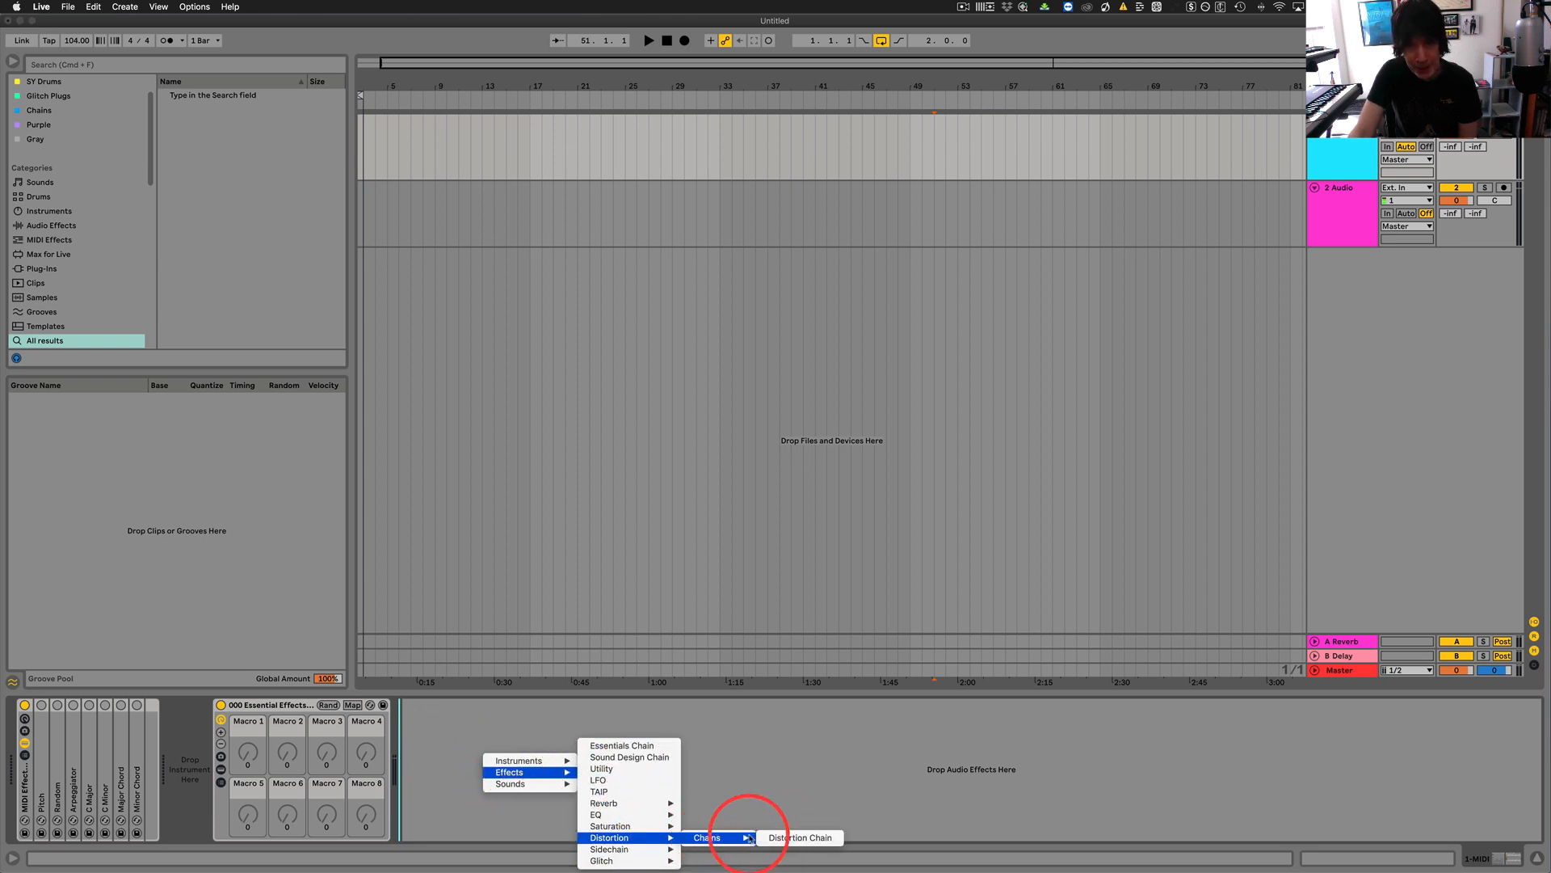
click(792, 837)
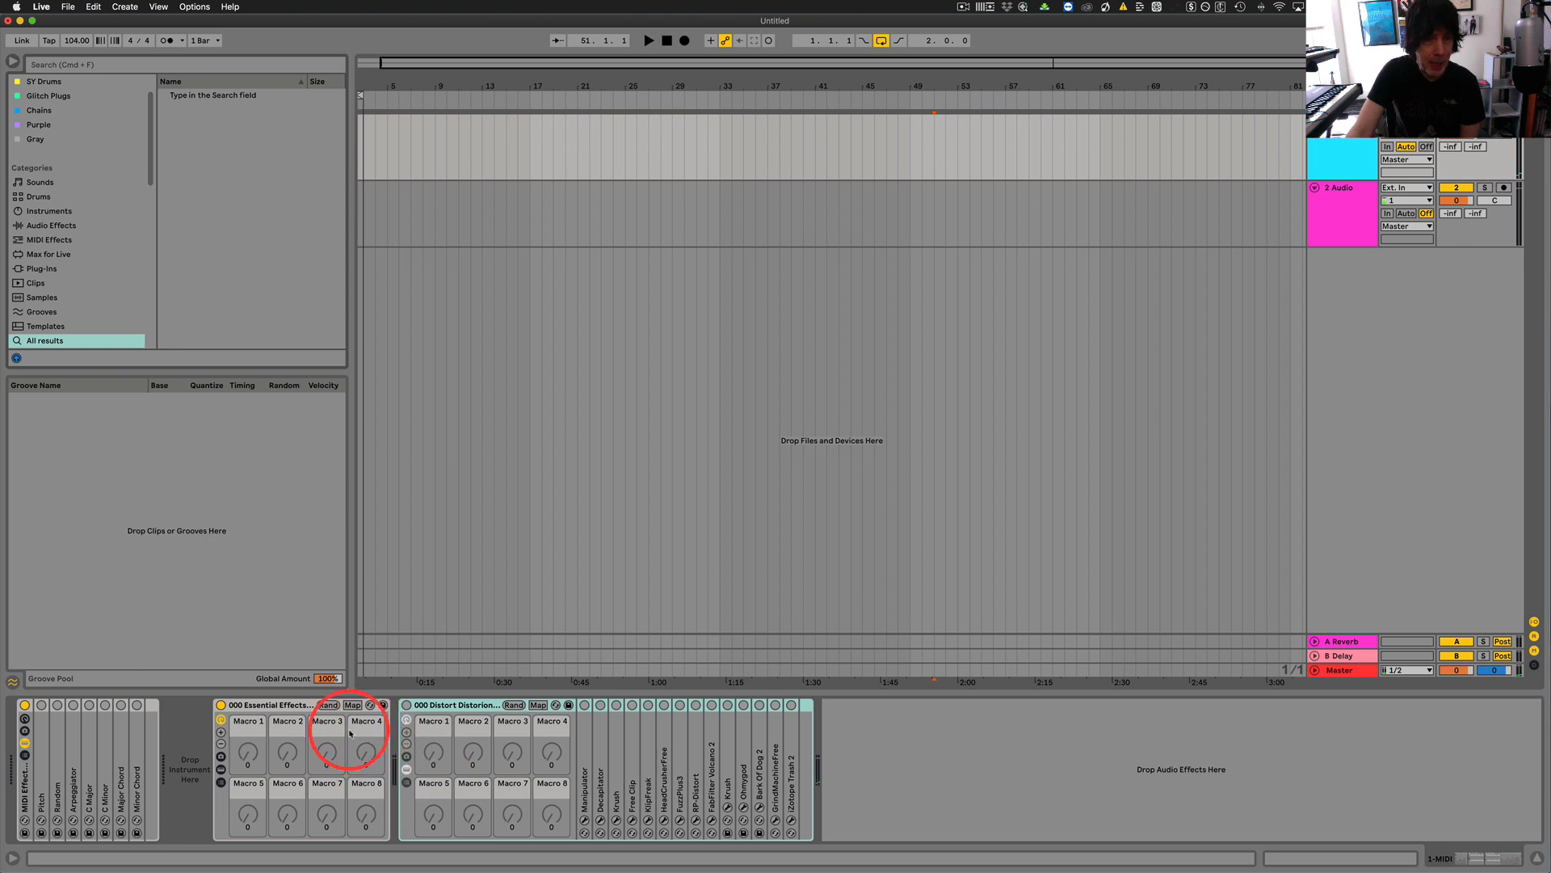
Hide the devices inside the Distortion rack so only its macros are shown.
click(220, 769)
scroll(942, 789, right, 2)
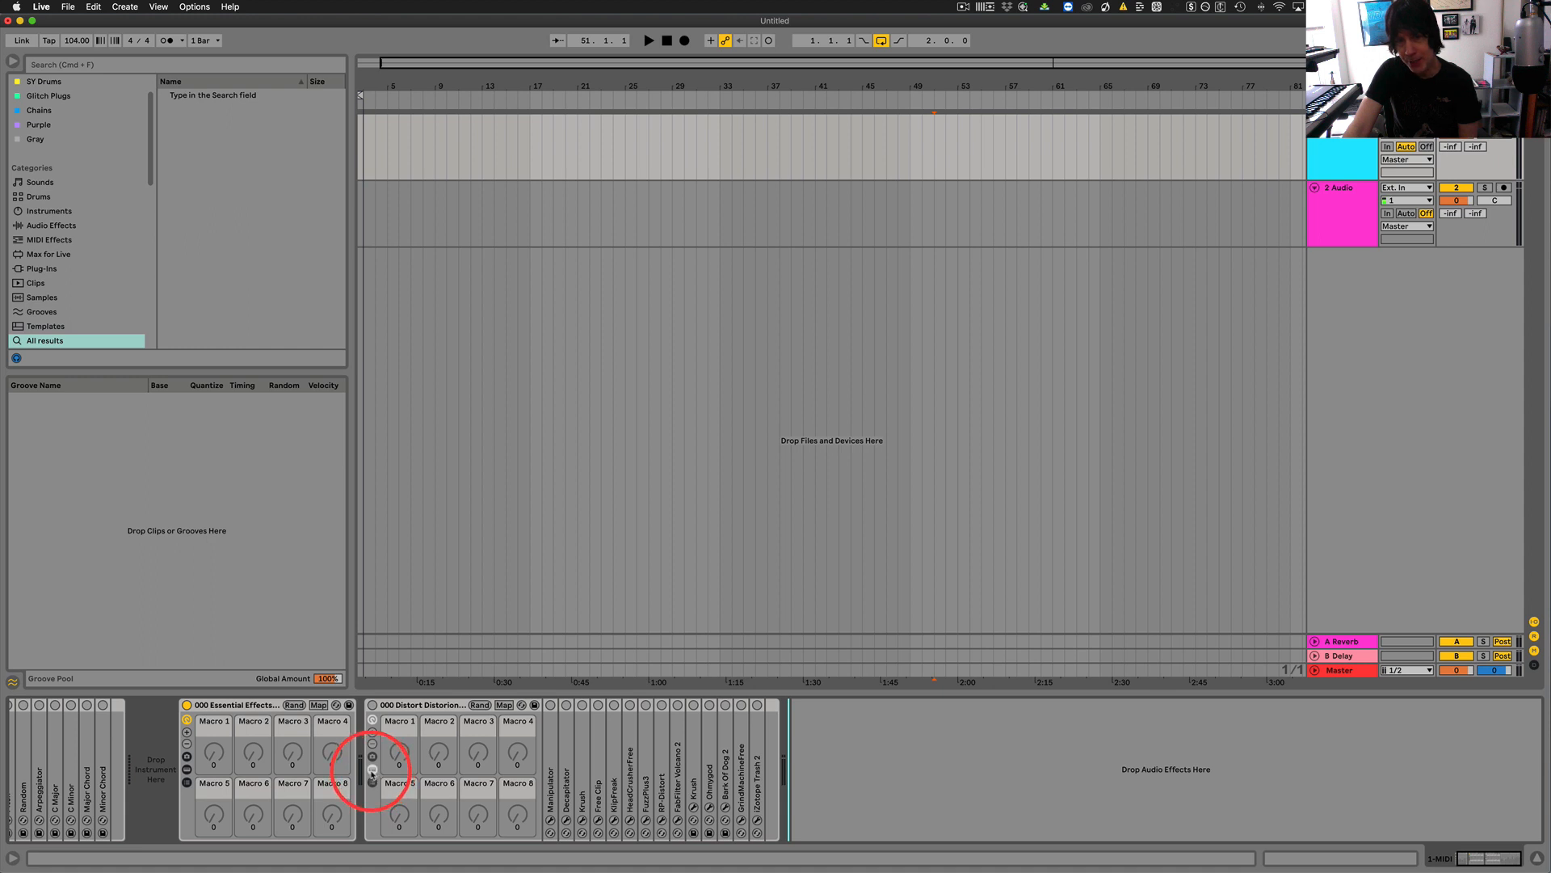
click(371, 771)
Look through Live Enhancement Suite's Effects, Sounds and Instruments categories without adding a device, including the Bass sounds.
click(660, 765)
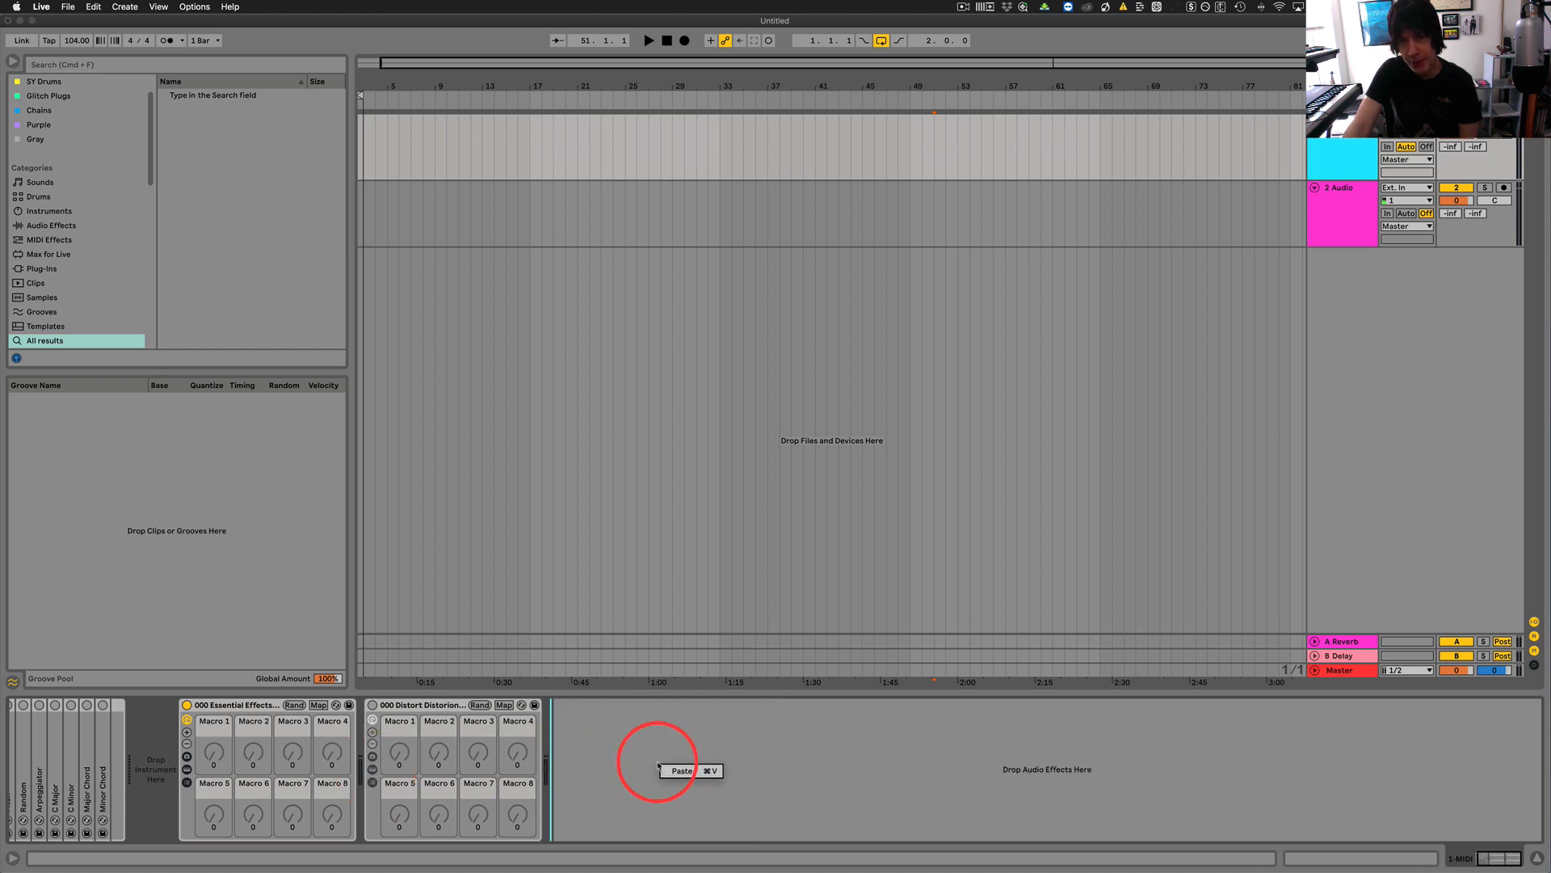
right_click(659, 764)
mouse_move(717, 779)
mouse_move(832, 808)
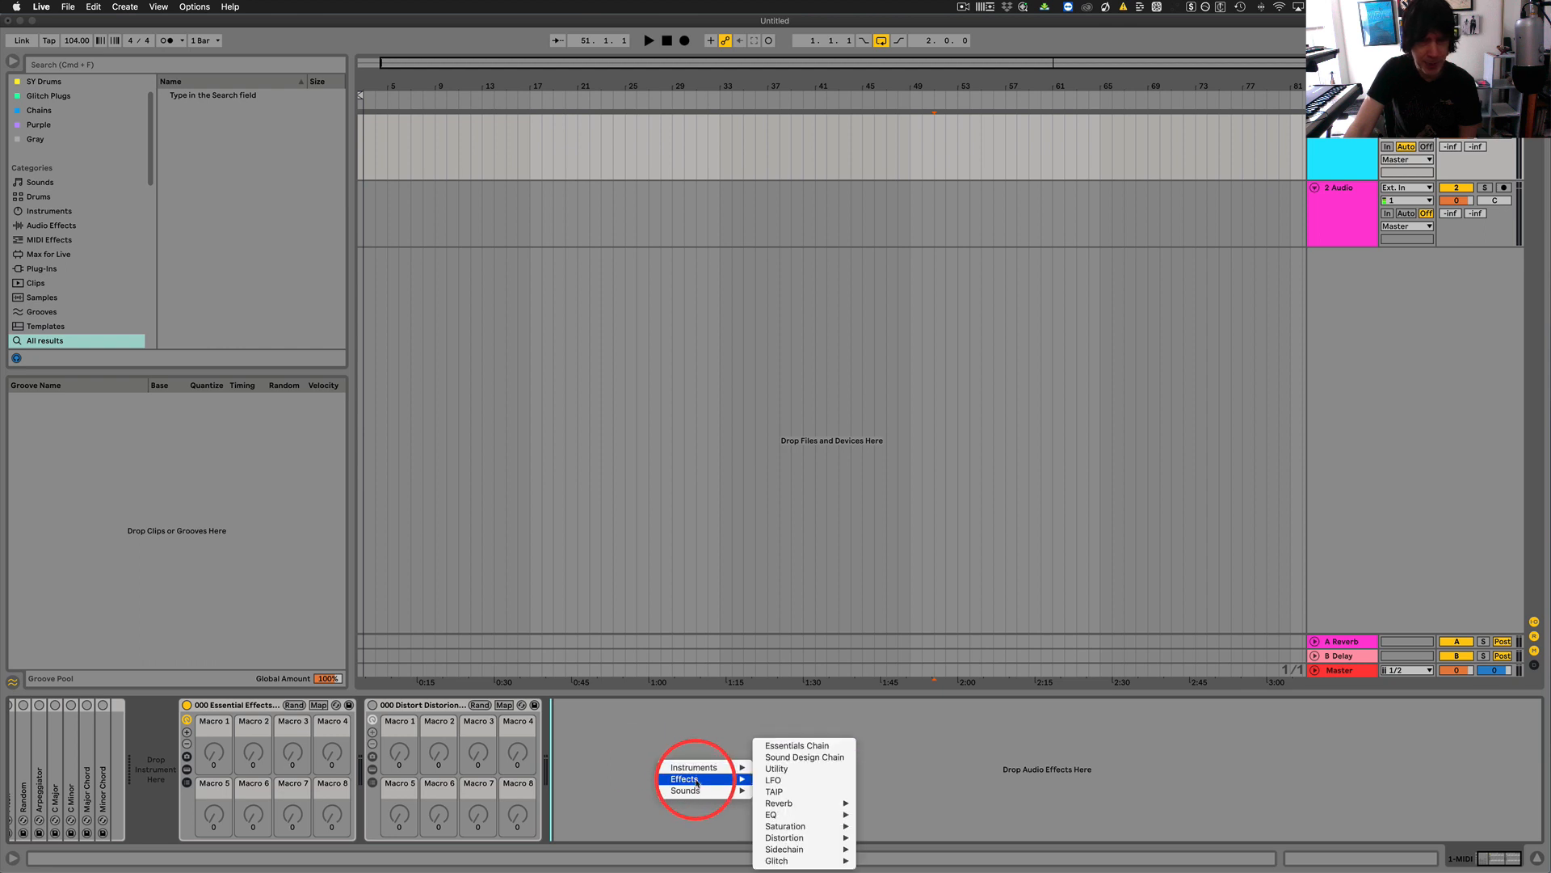
mouse_move(782, 799)
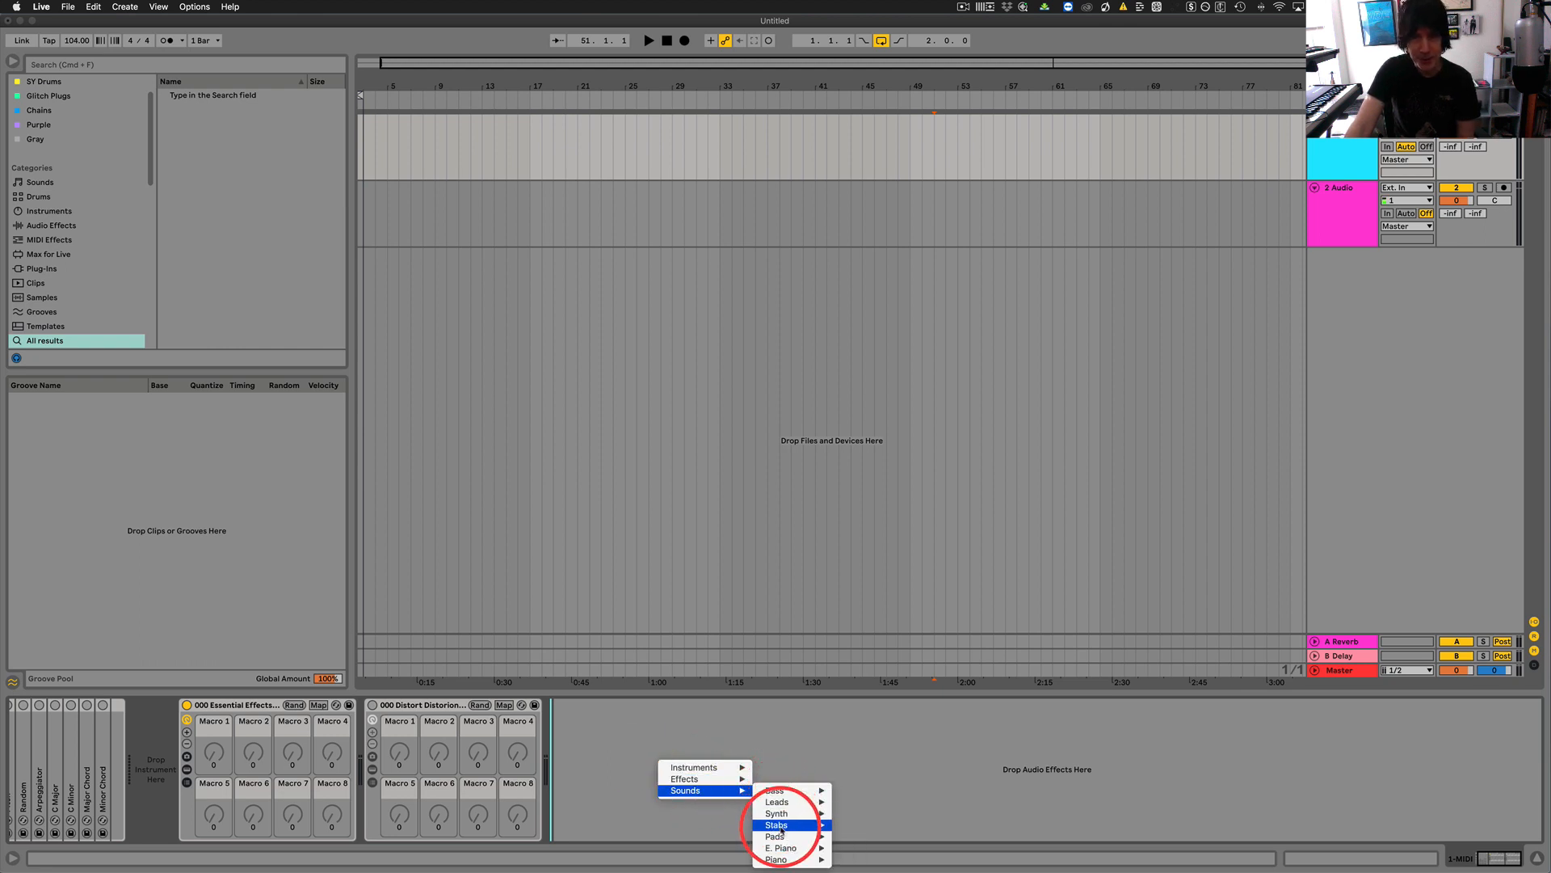
mouse_move(783, 860)
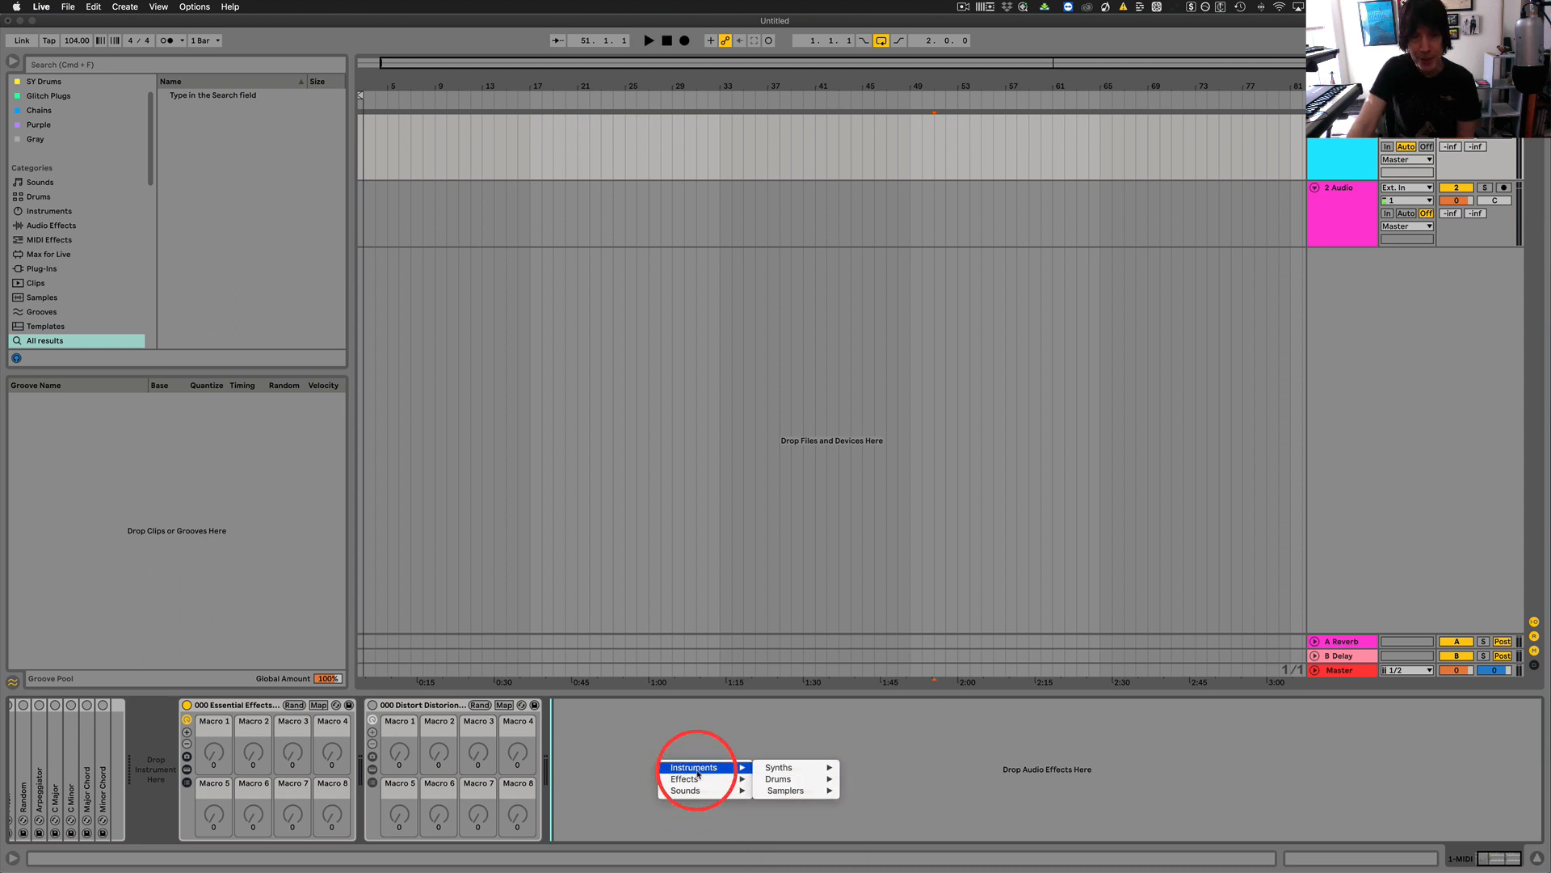
mouse_move(787, 768)
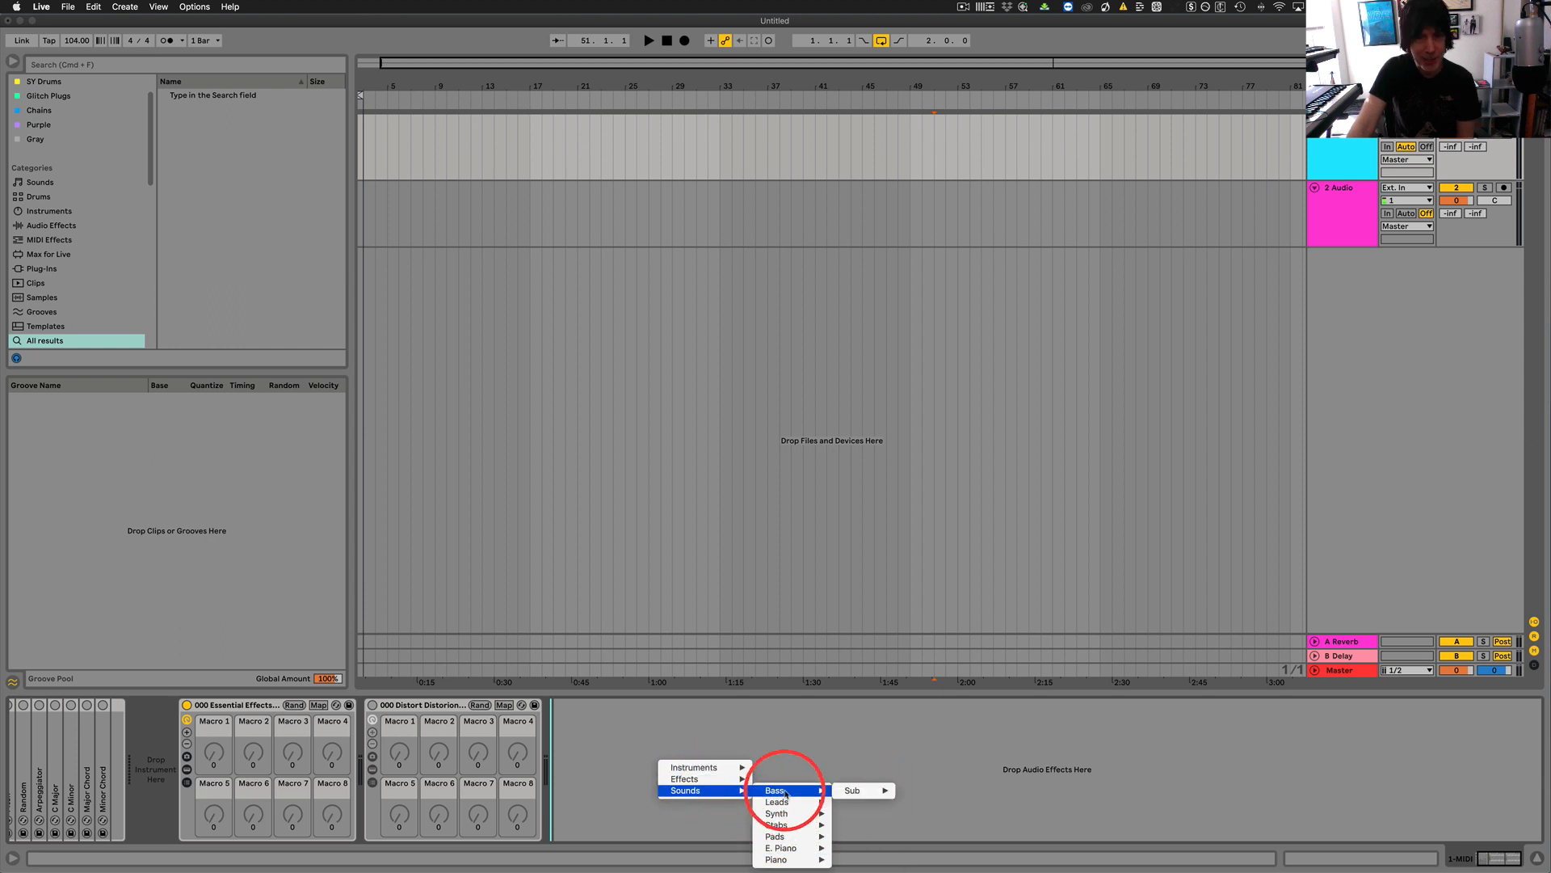
click(608, 770)
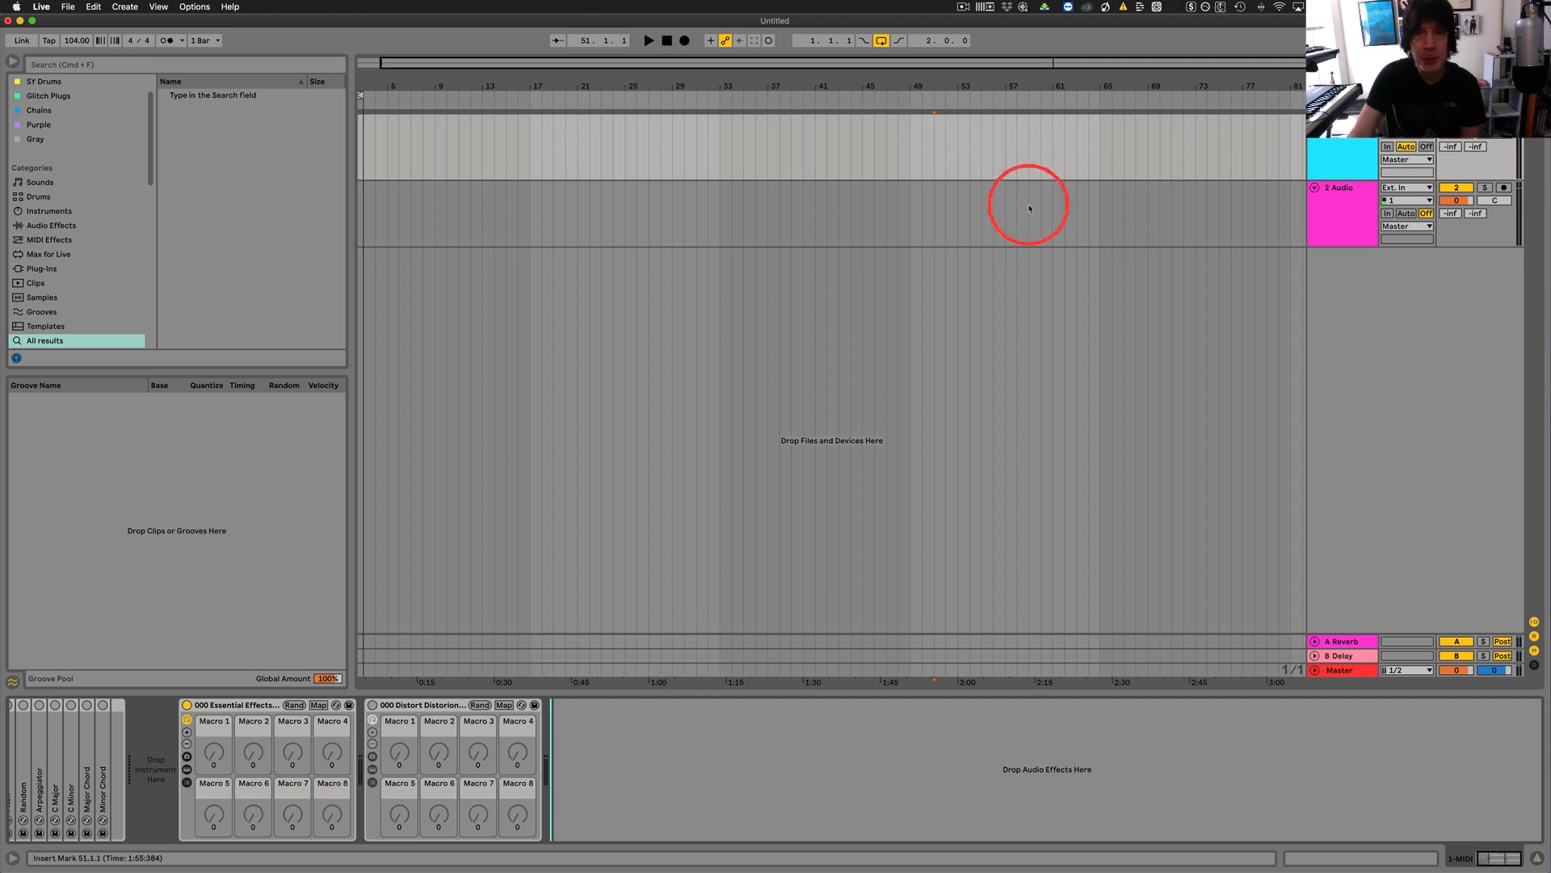
Open Live Enhancement Suite's menuconfig.ini and examine how the Instruments category and its Synths and Drums entries are written.
click(986, 7)
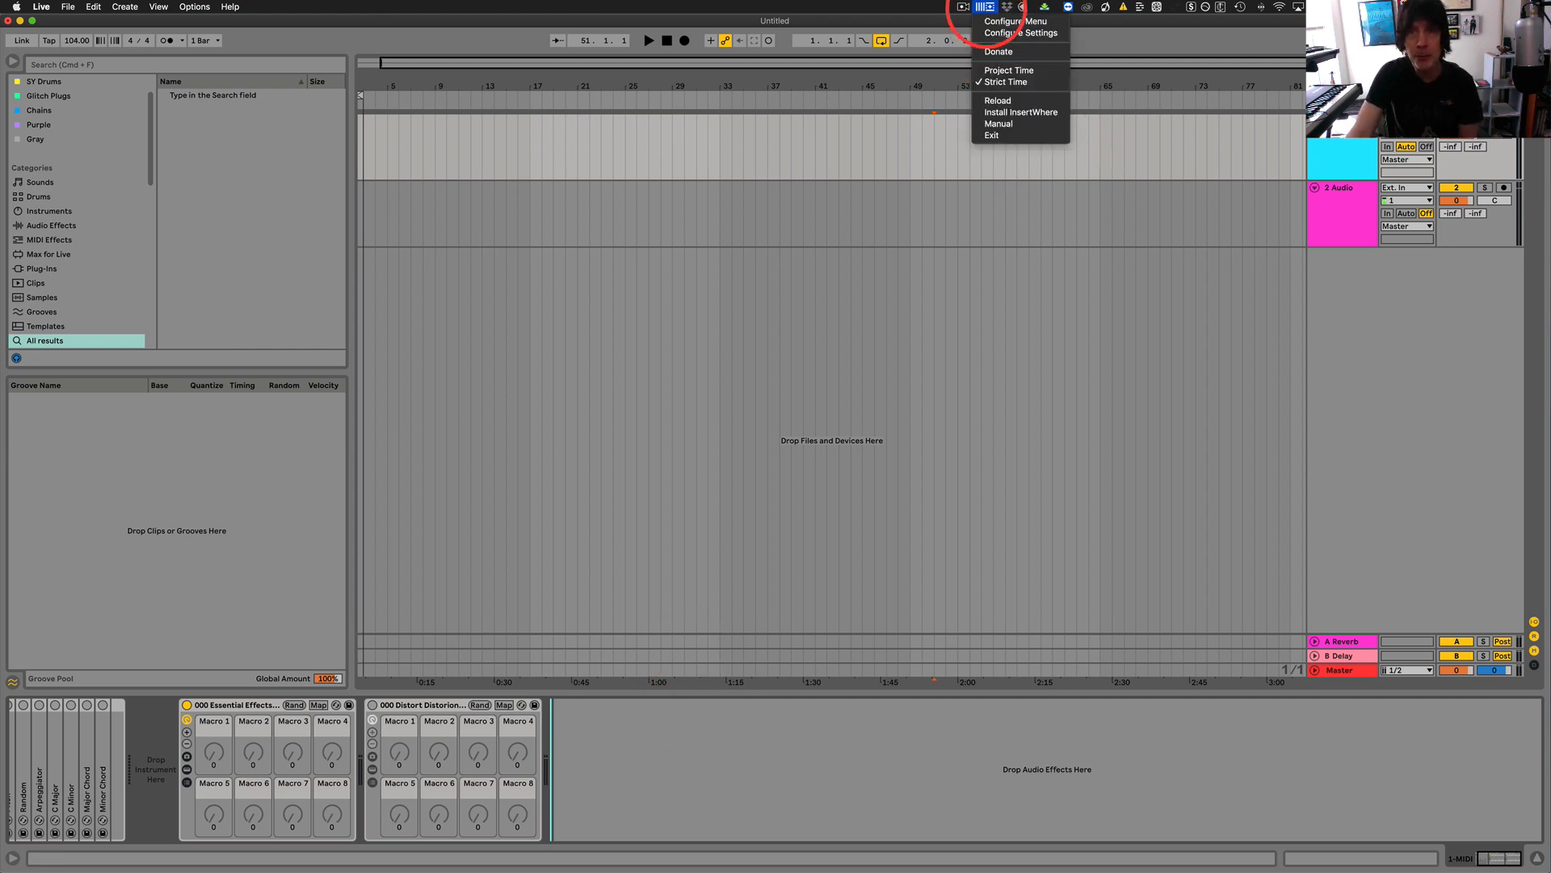
click(995, 22)
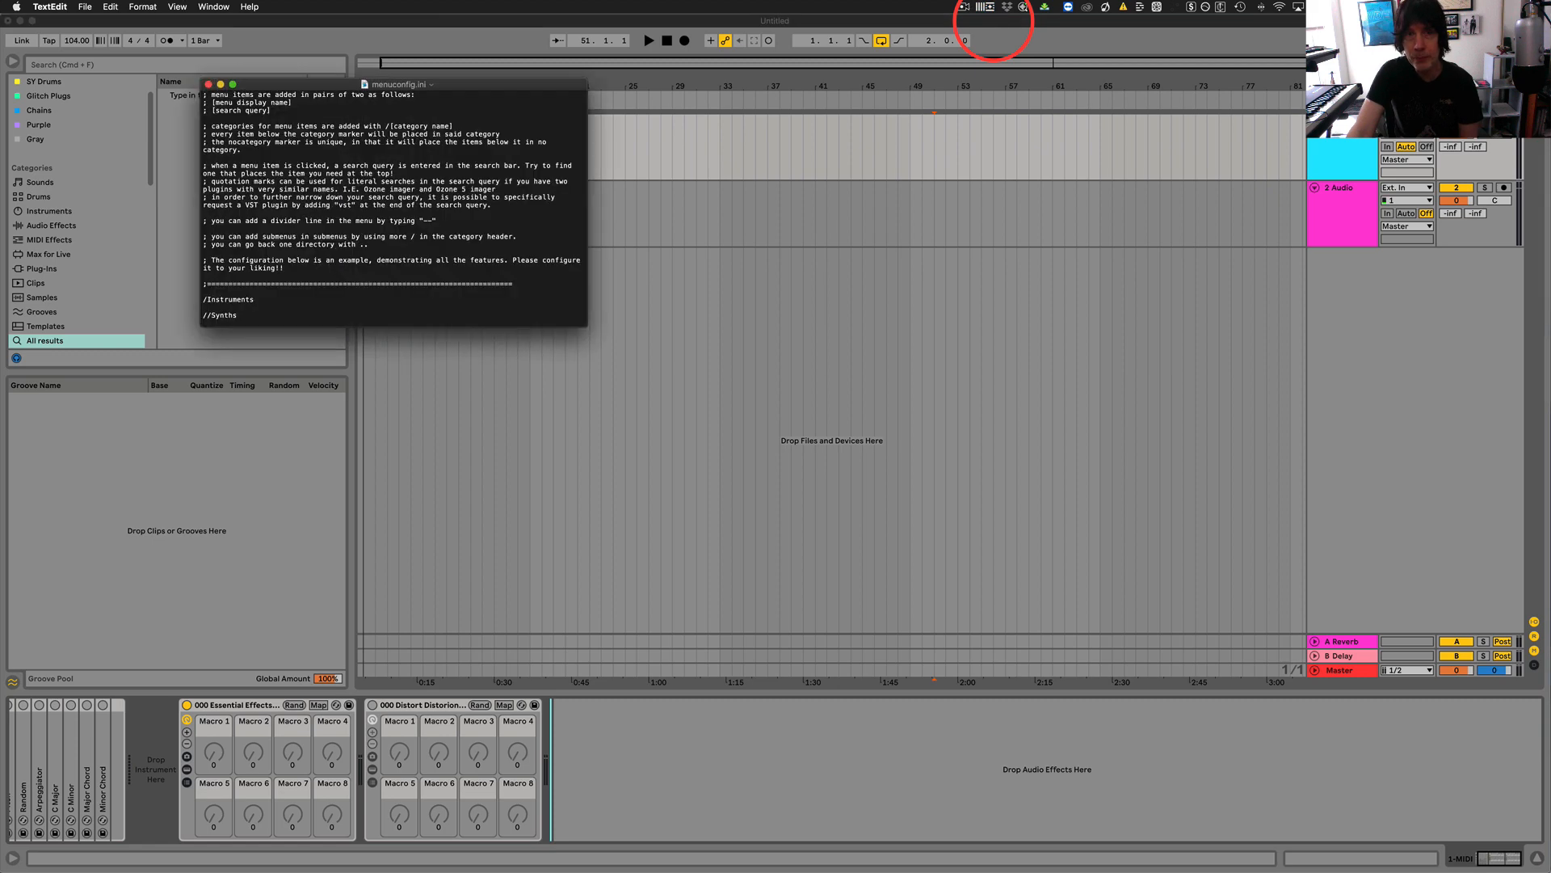
drag(339, 84, 734, 175)
scroll(1250, 259, down, 5)
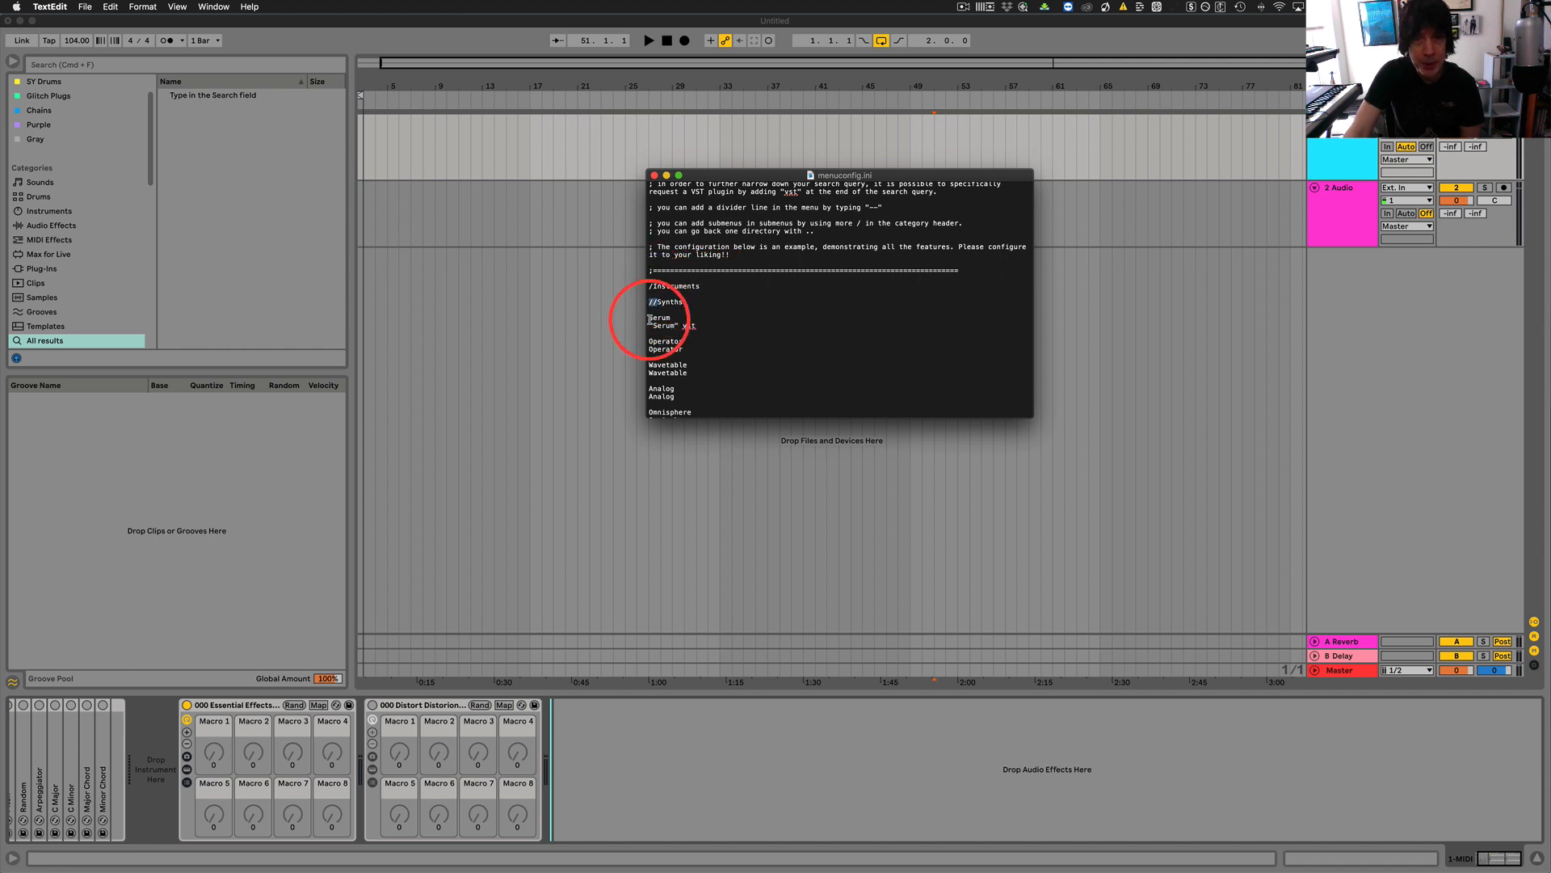
scroll(656, 323, down, 3)
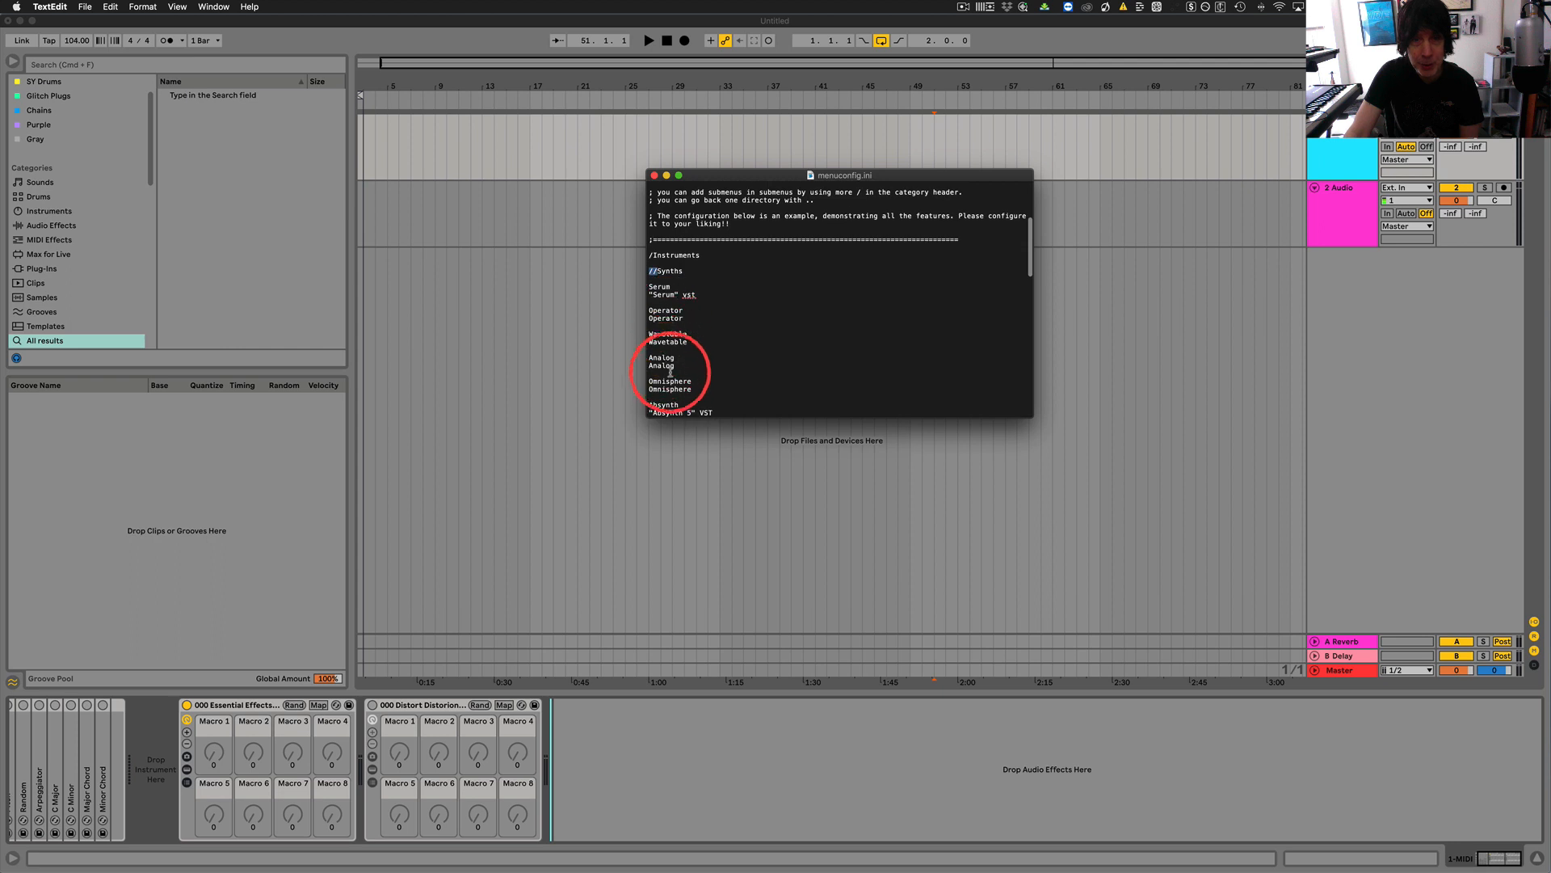
scroll(682, 373, down, 5)
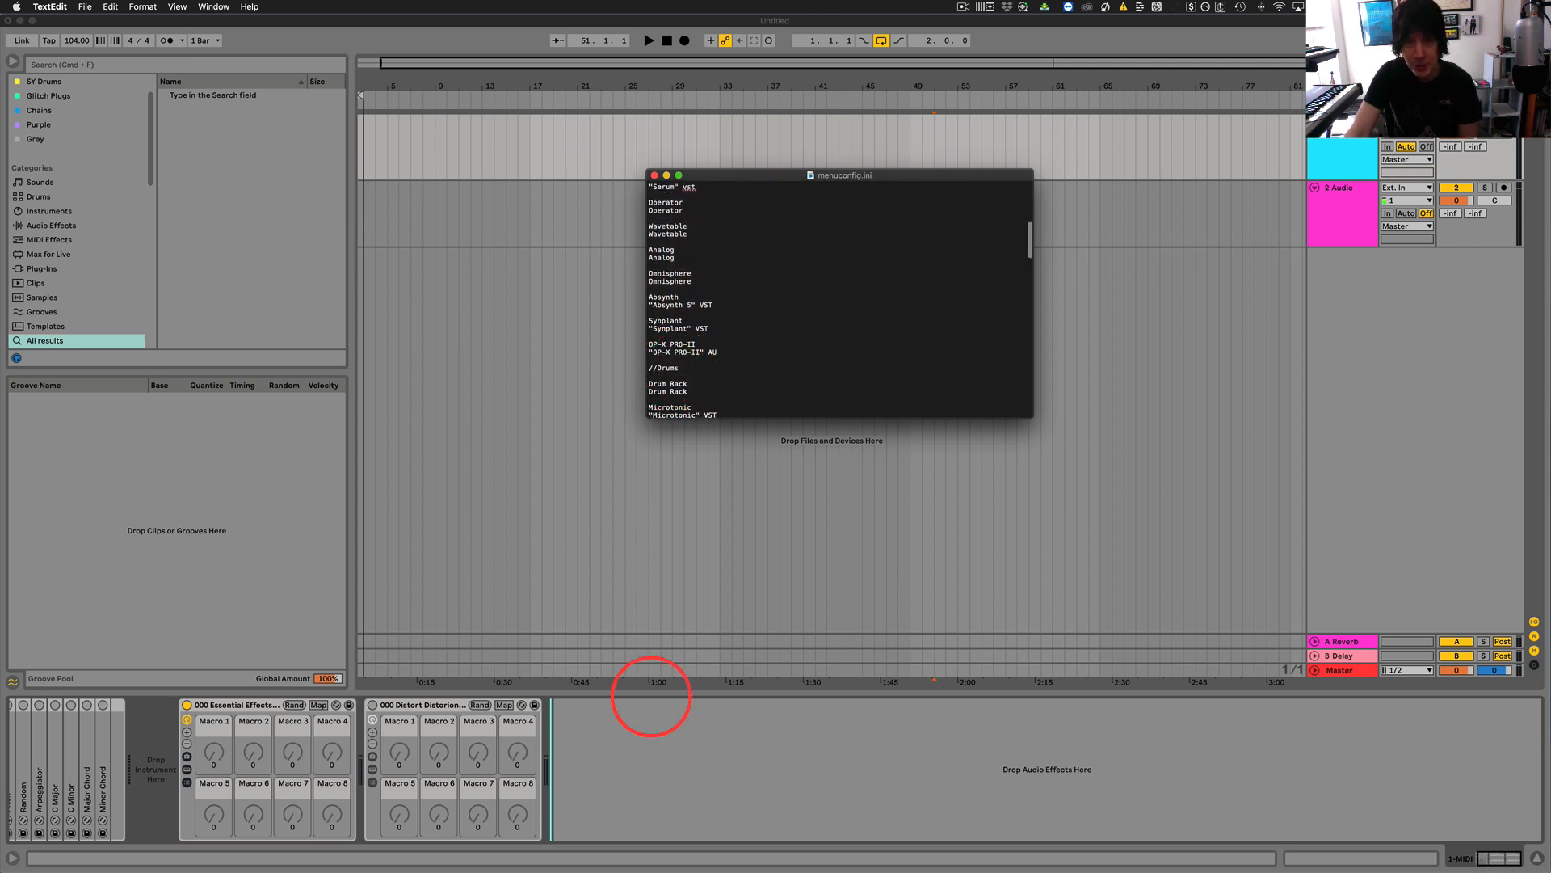
Return to Live and compare the configured Instruments and Sounds subcategories, including Samplers and Bass, without adding a device.
right_click(655, 760)
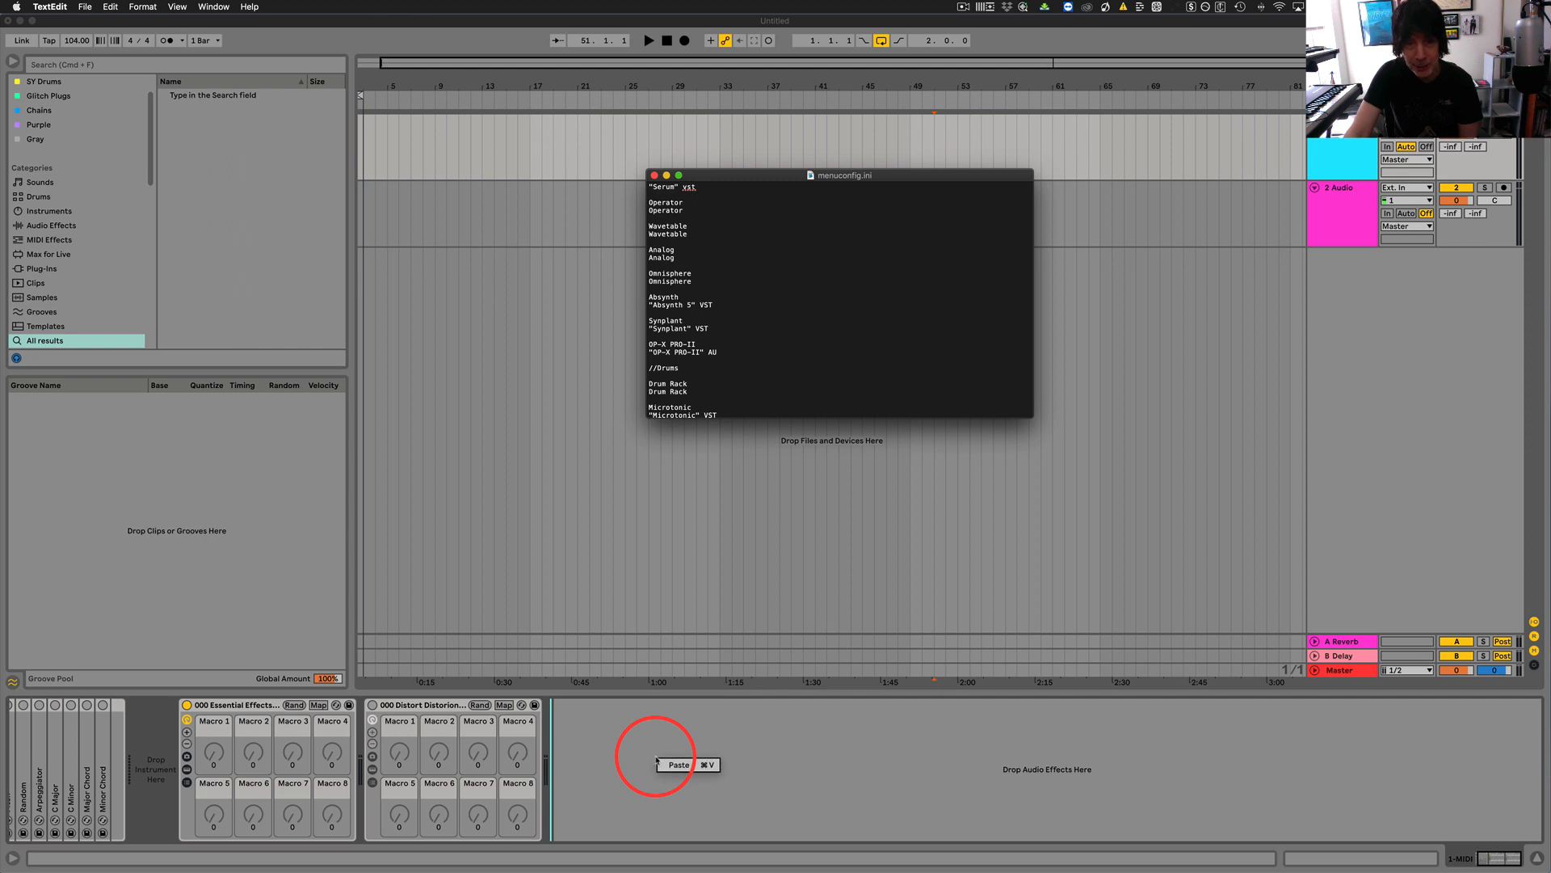
right_click(673, 744)
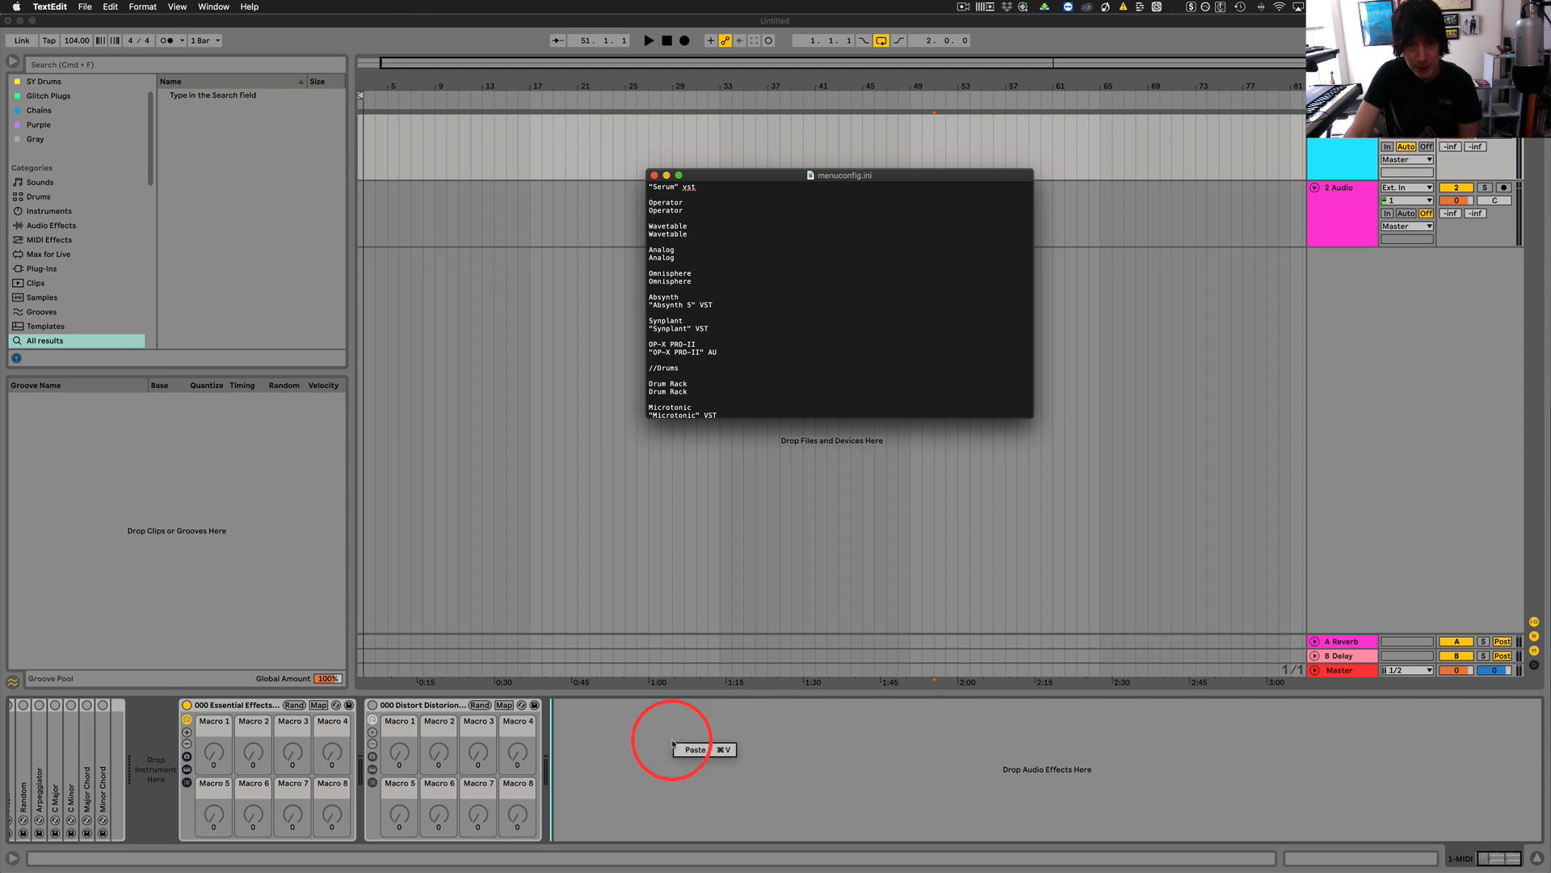
click(617, 774)
right_click(673, 764)
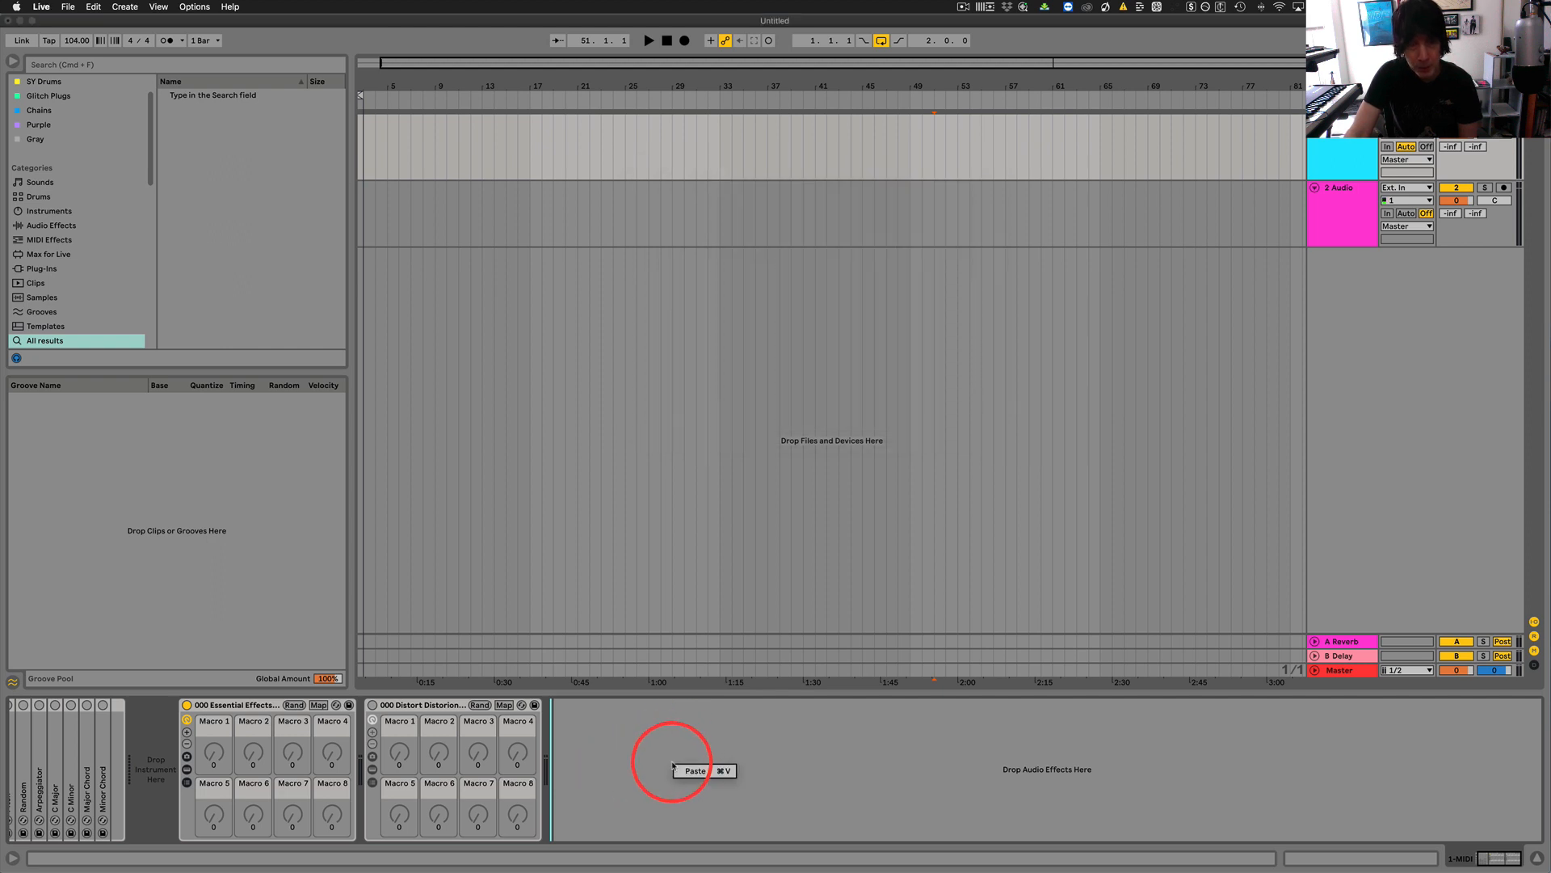
mouse_move(705, 768)
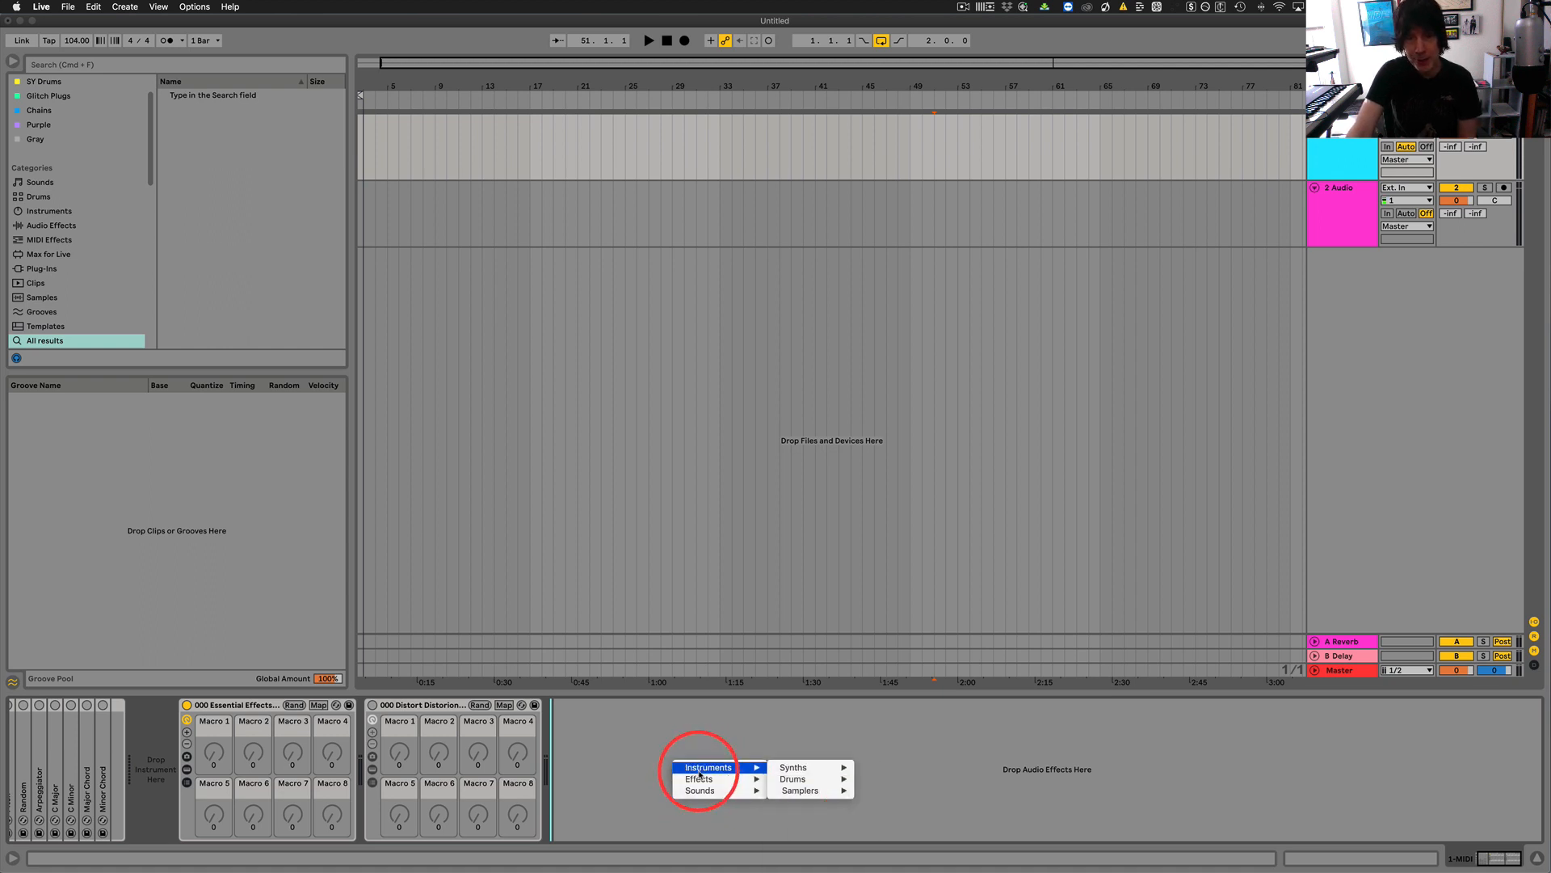
mouse_move(795, 771)
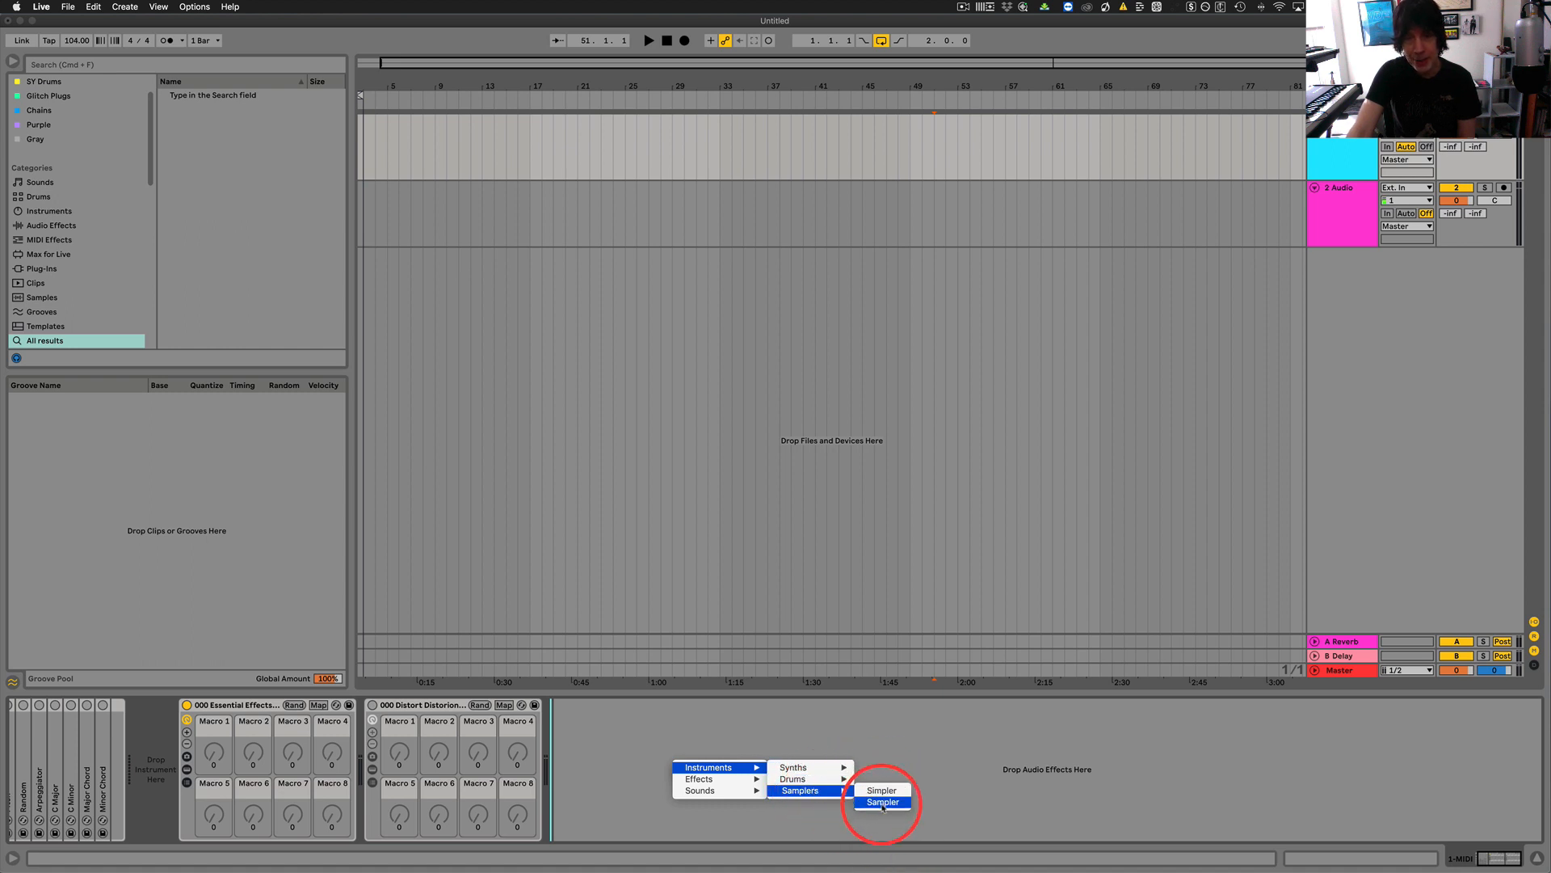
mouse_move(728, 791)
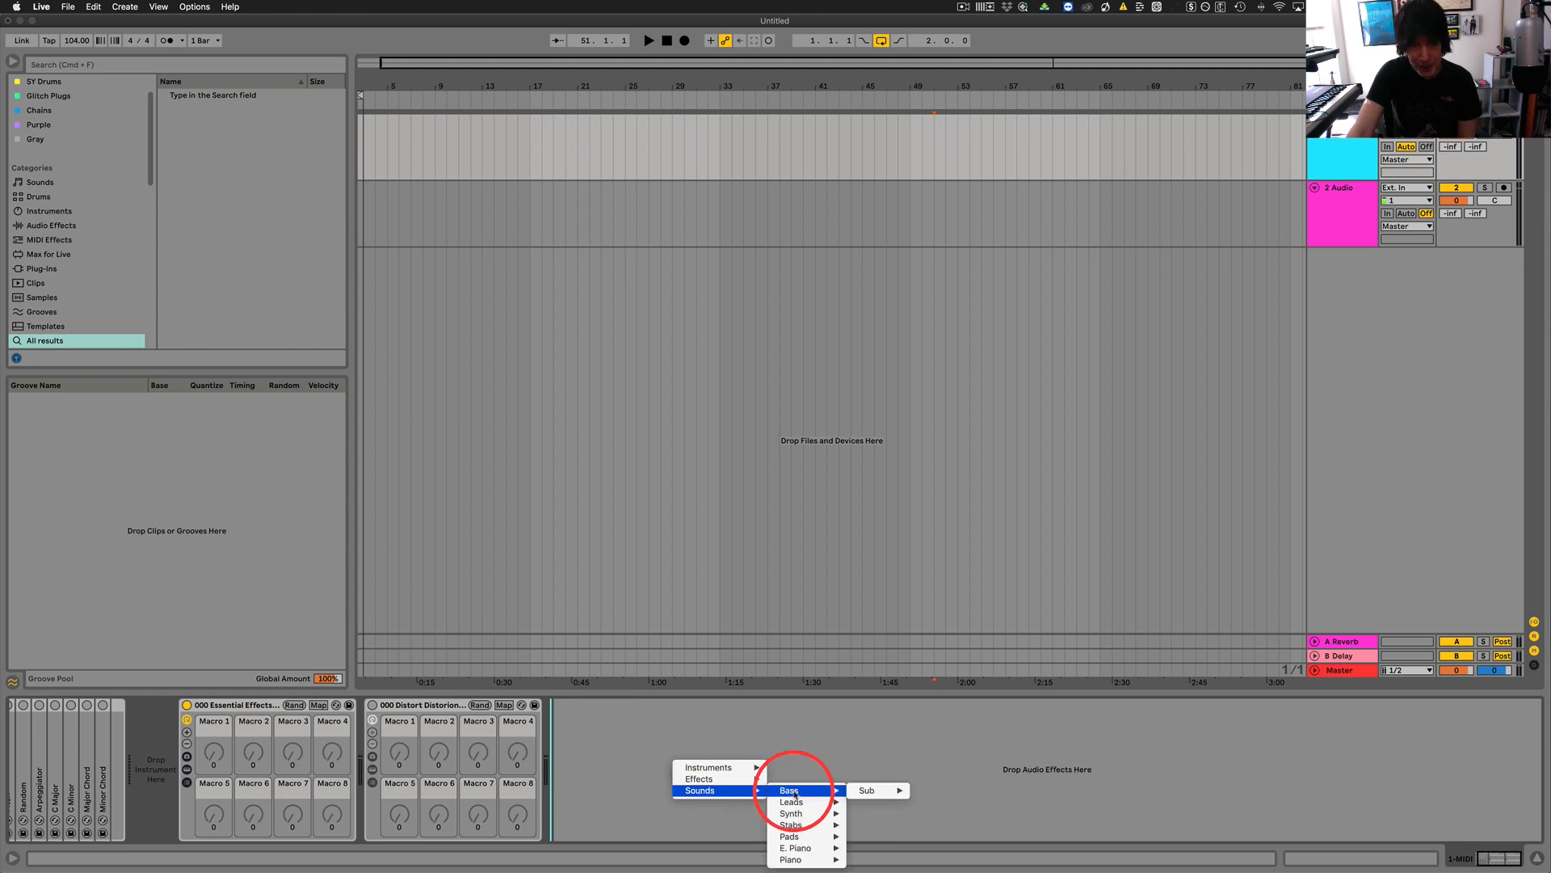
mouse_move(872, 790)
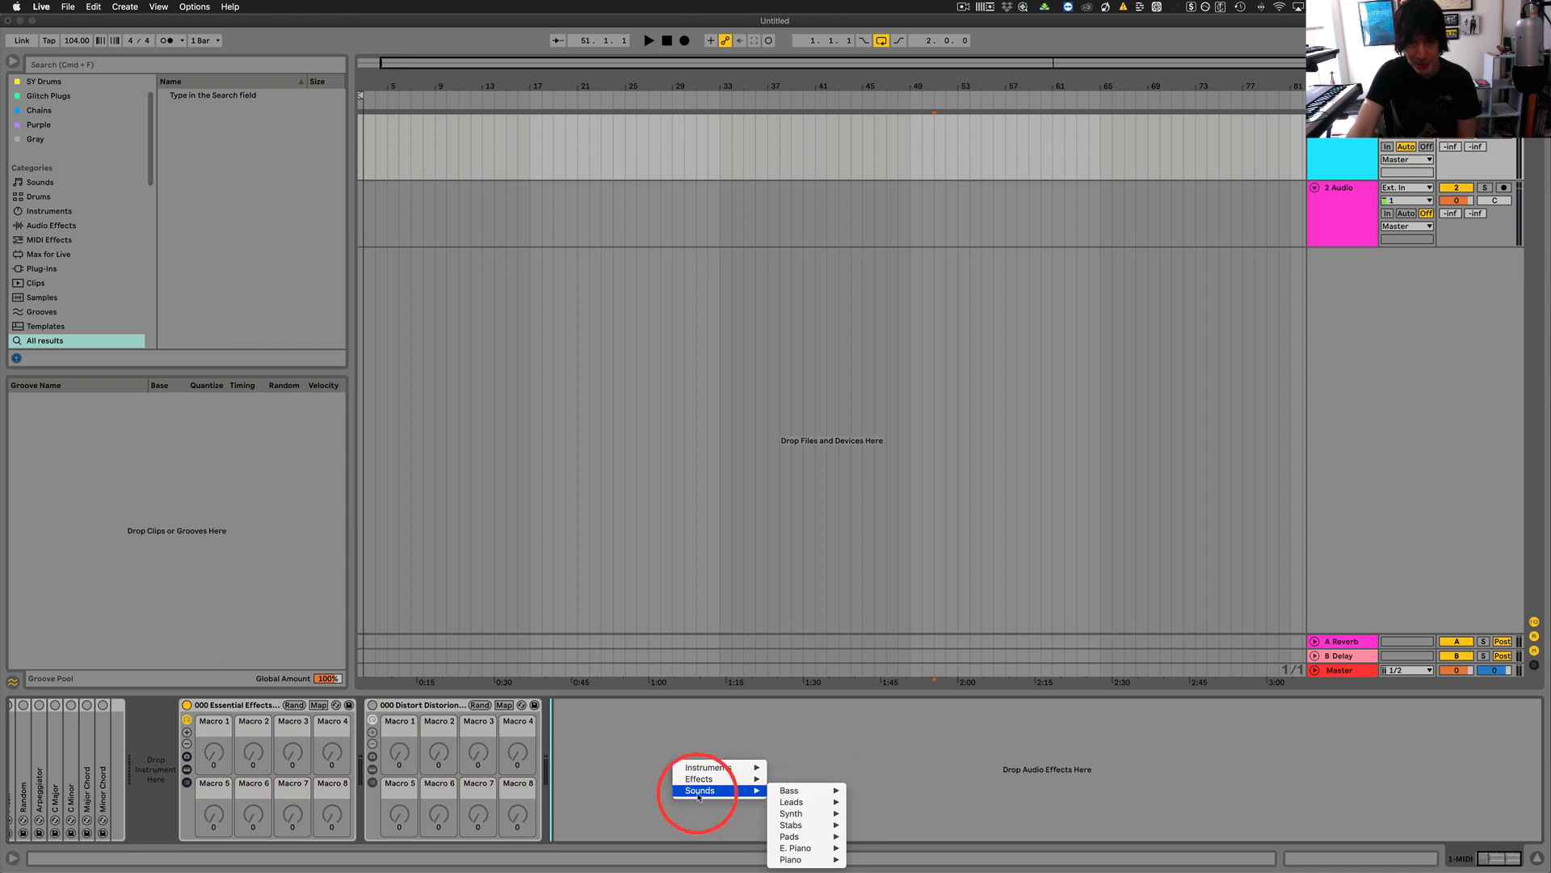
mouse_move(795, 796)
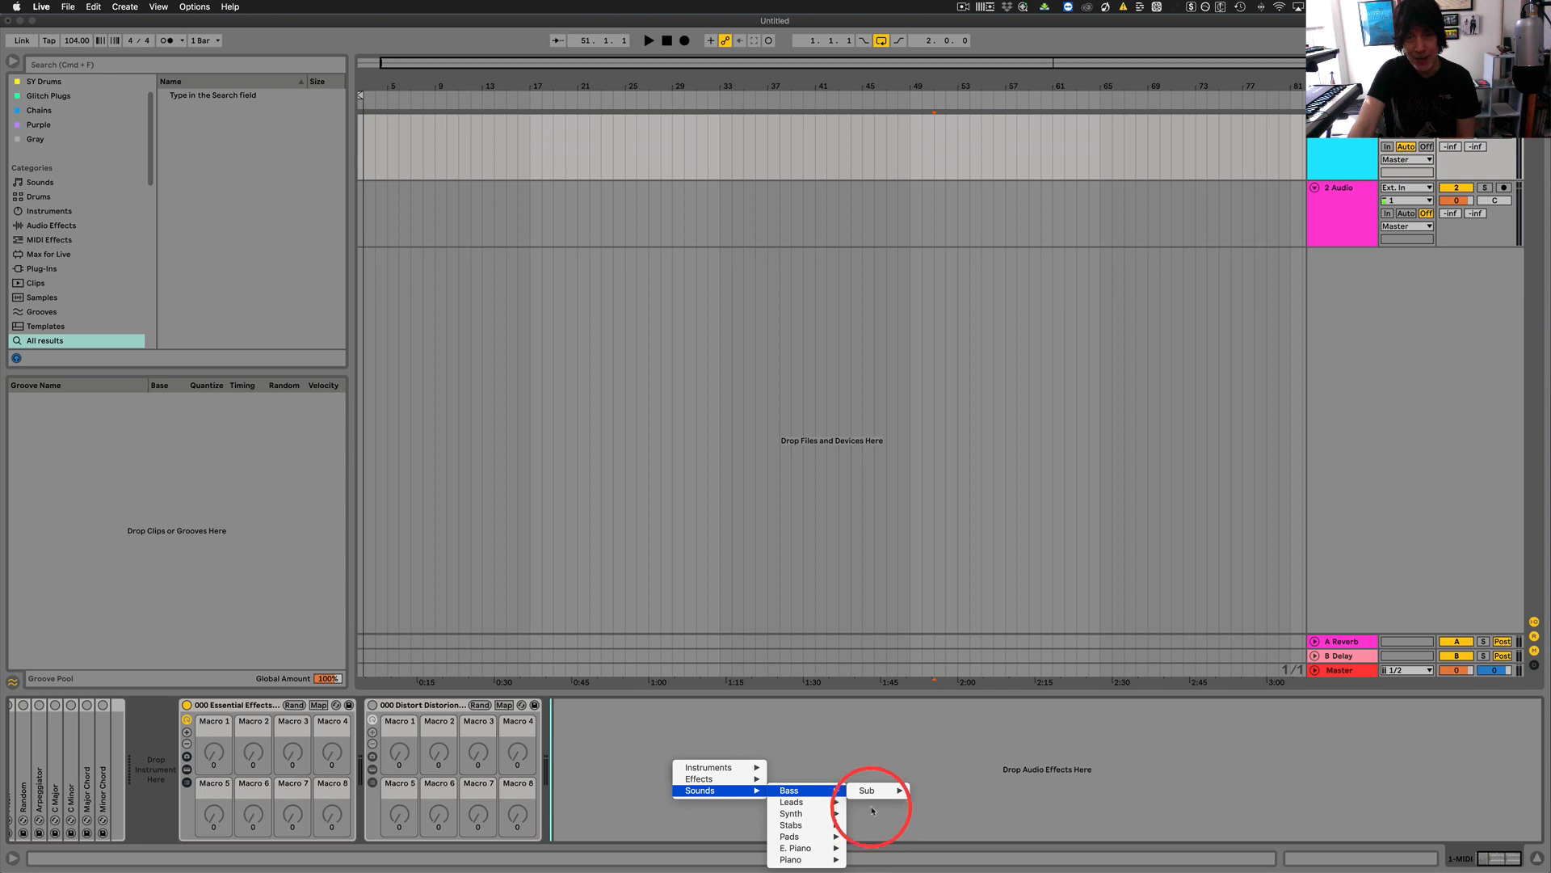
click(873, 764)
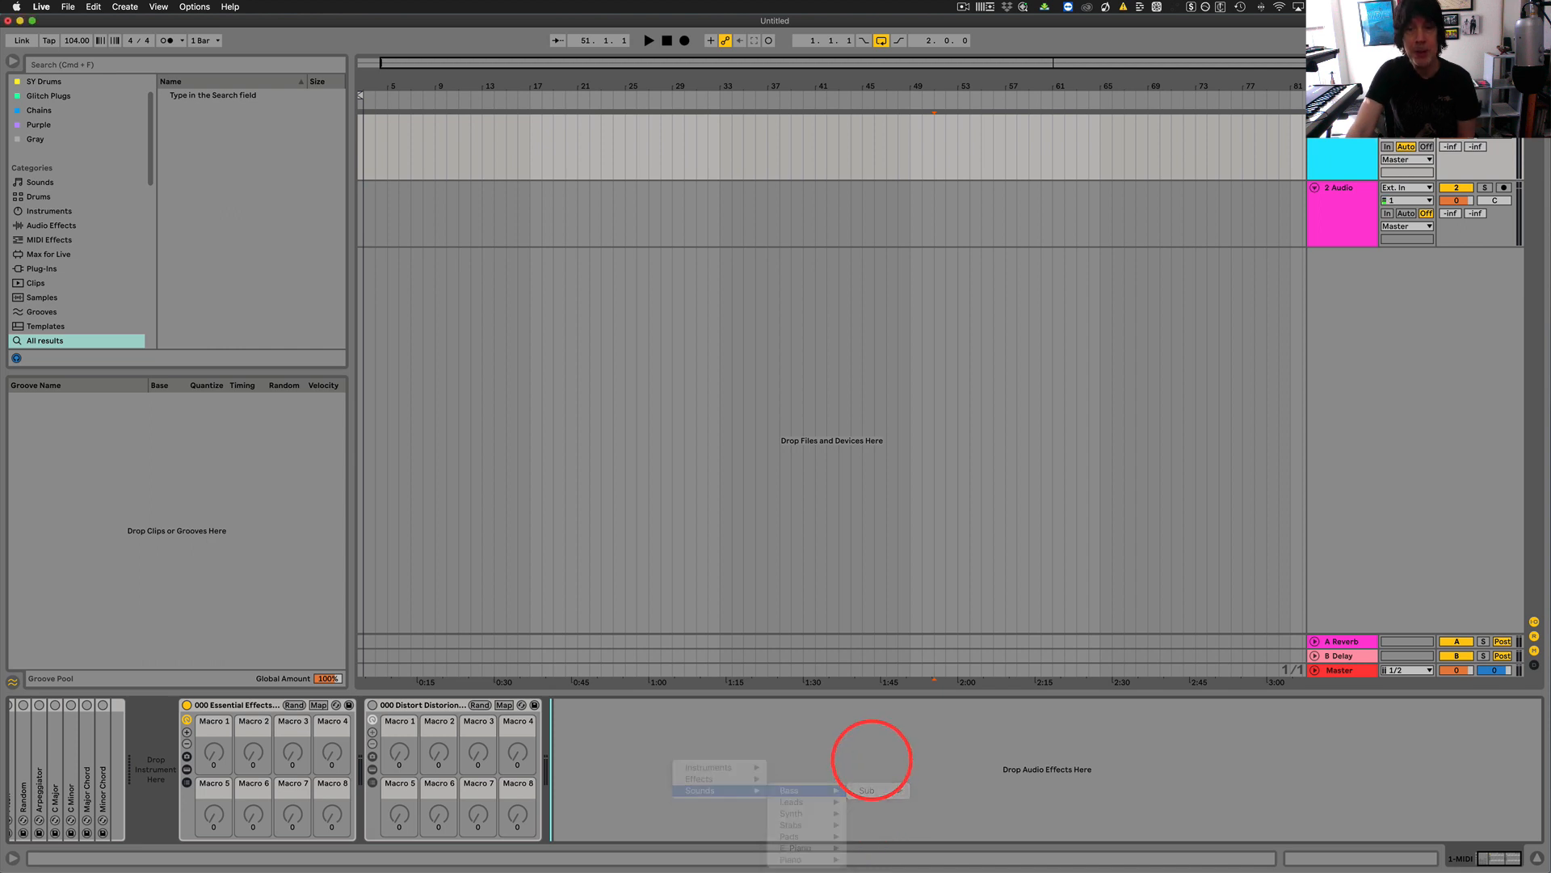
Reopen menuconfig.ini and examine the slash markers of the Instruments category and its Synths subcategory.
click(989, 9)
click(994, 22)
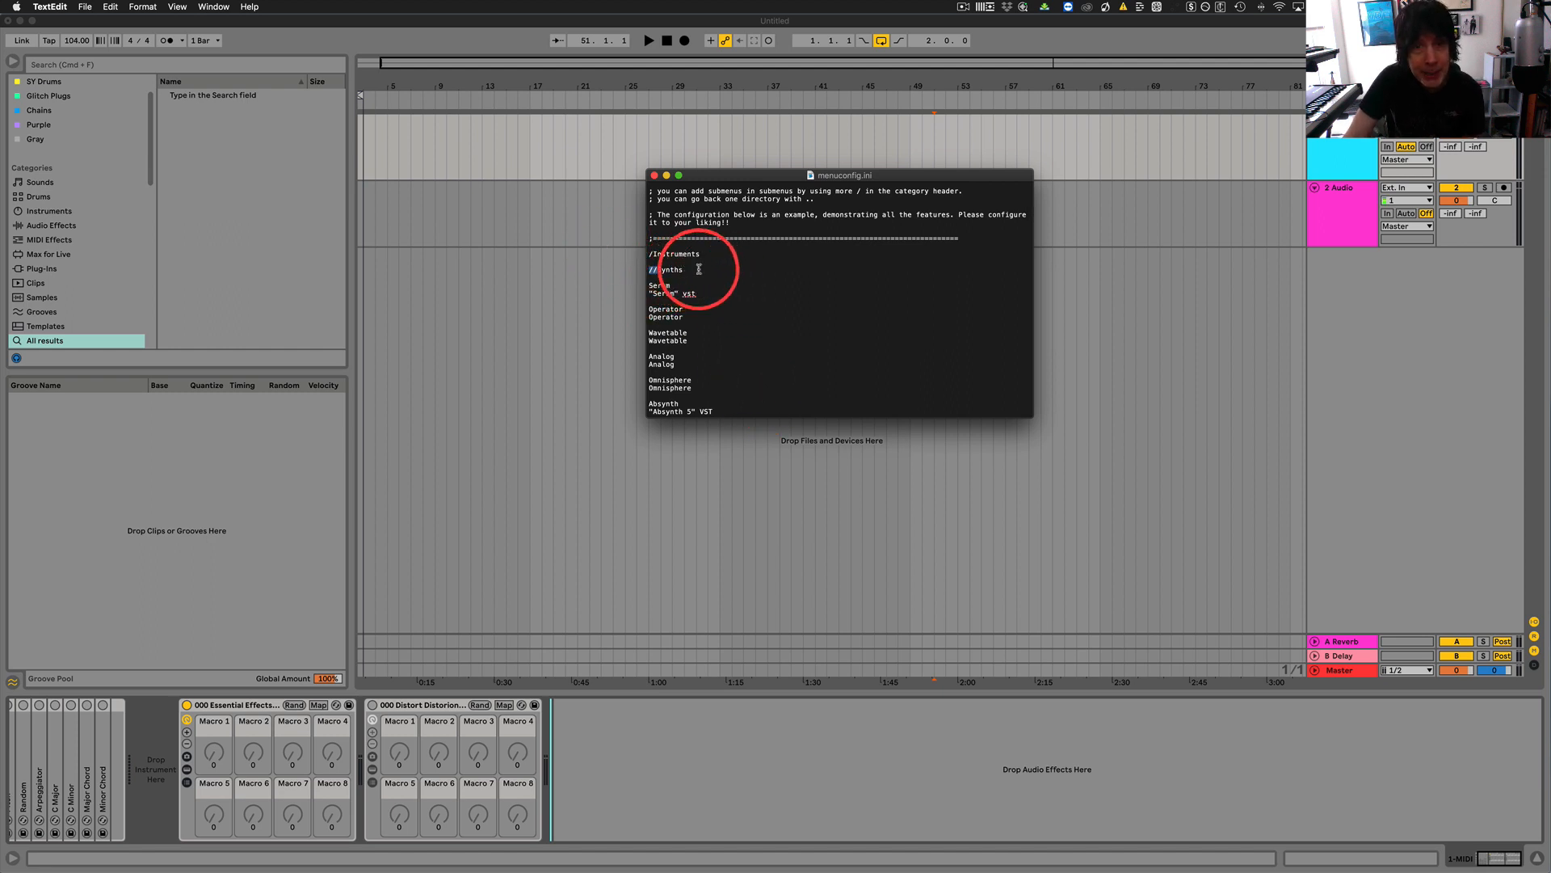
scroll(699, 269, up, 1)
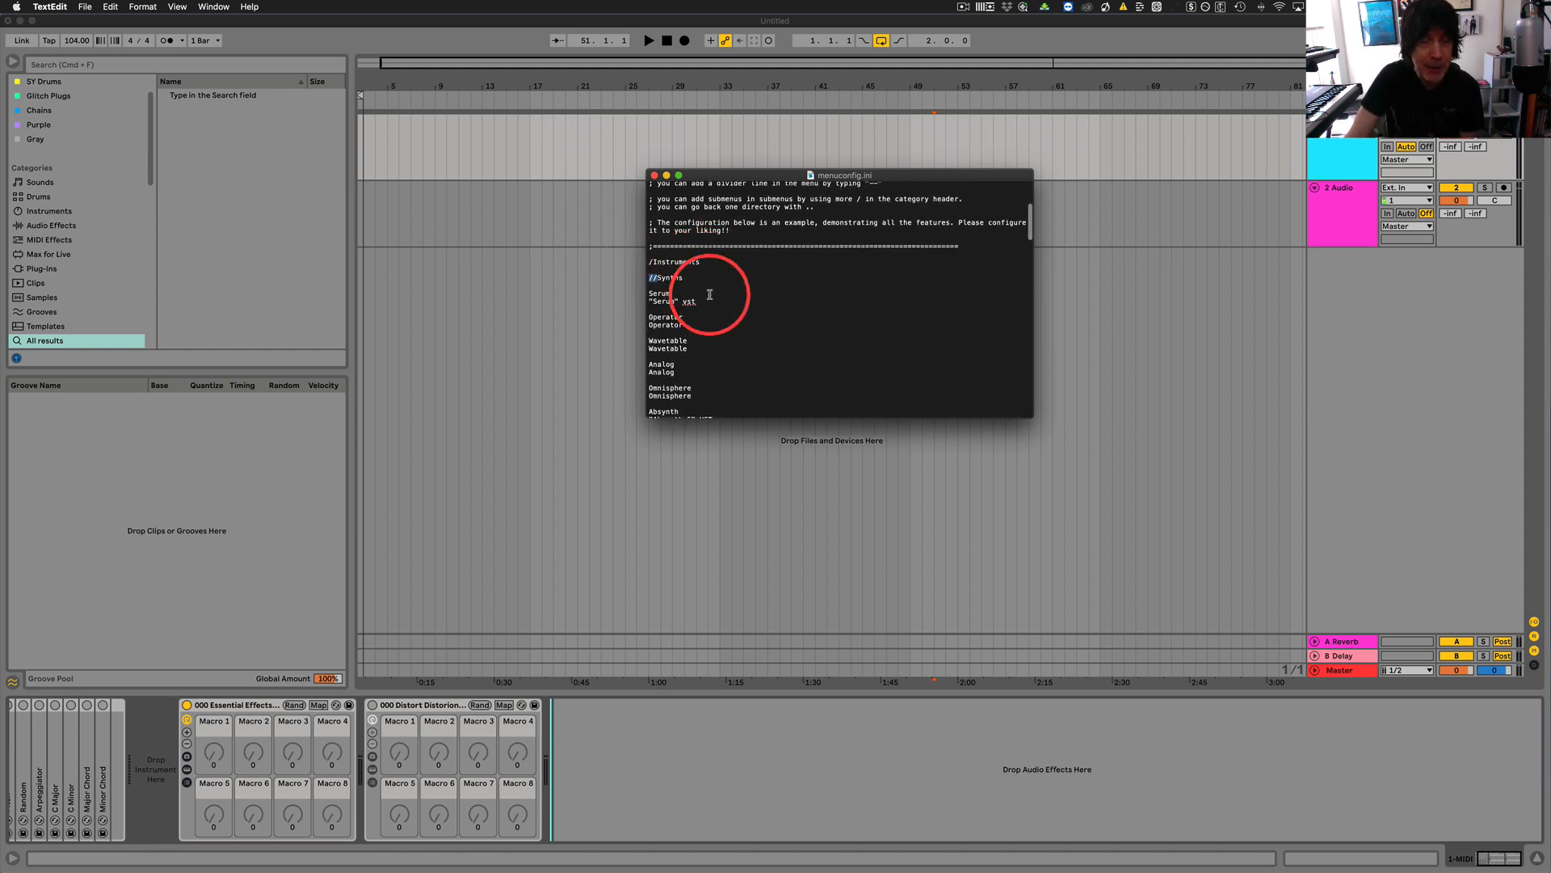
scroll(699, 289, up, 1)
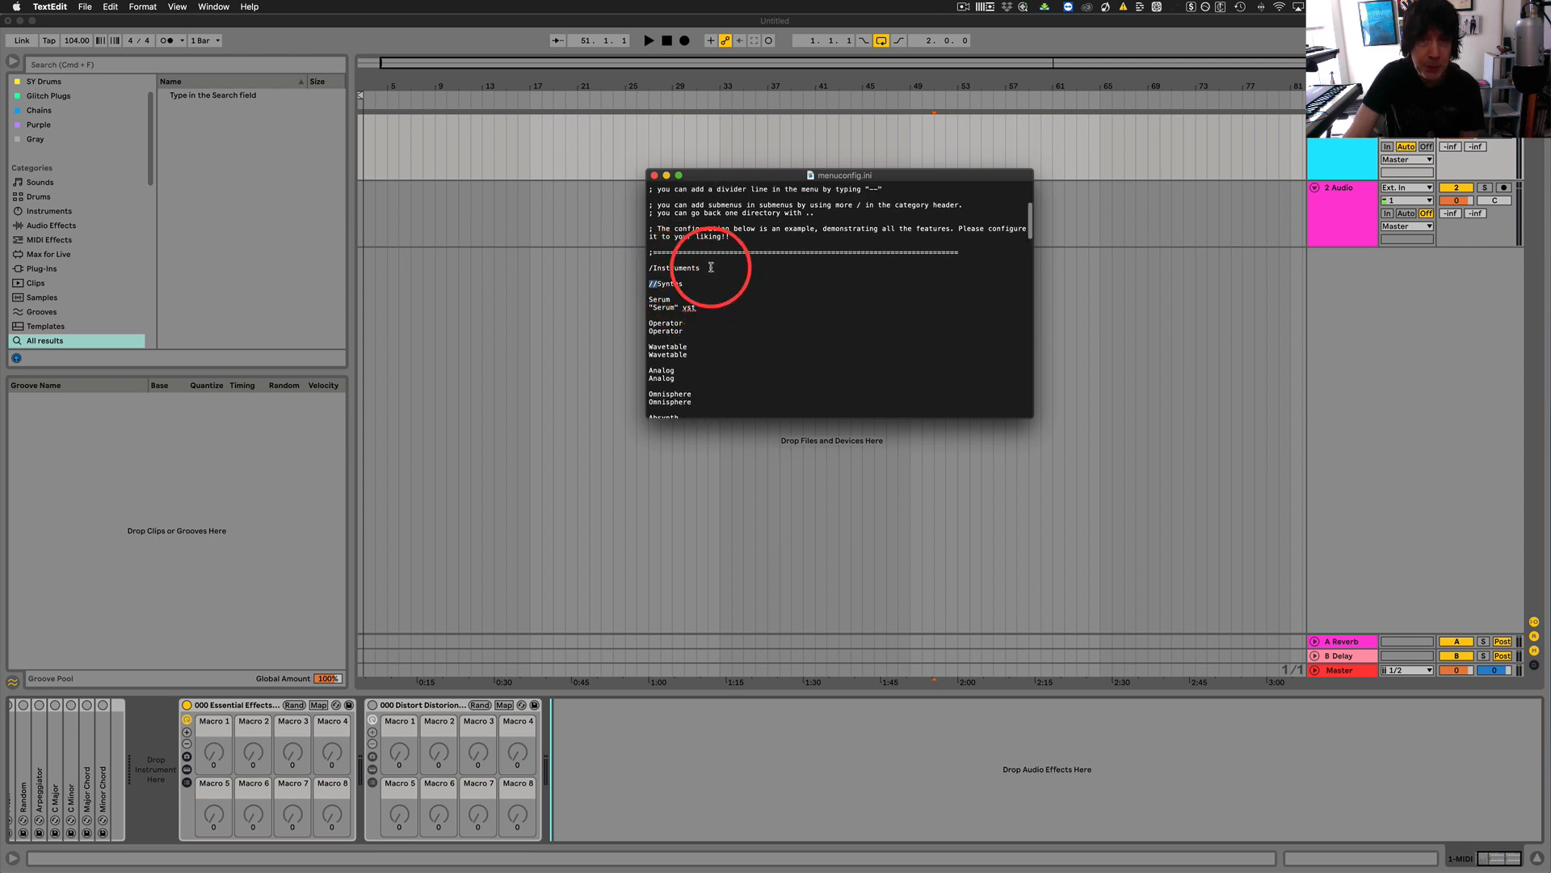
Examine menuconfig.ini from the Instruments header through Drums, Samplers and the Effects subcategories to the Sounds section.
drag(703, 267, 644, 267)
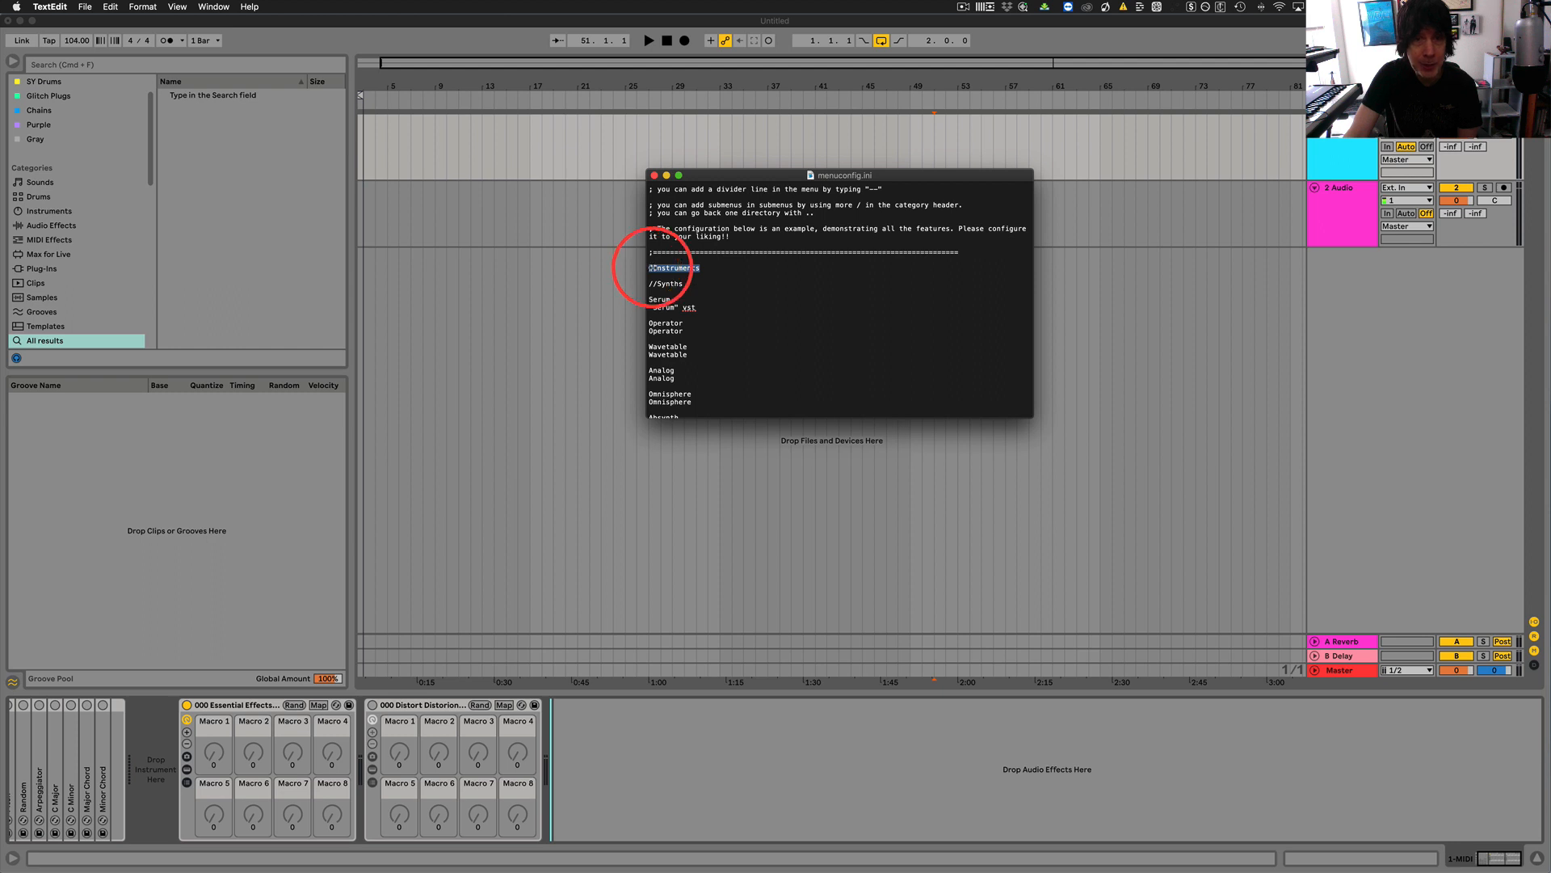
scroll(762, 294, down, 5)
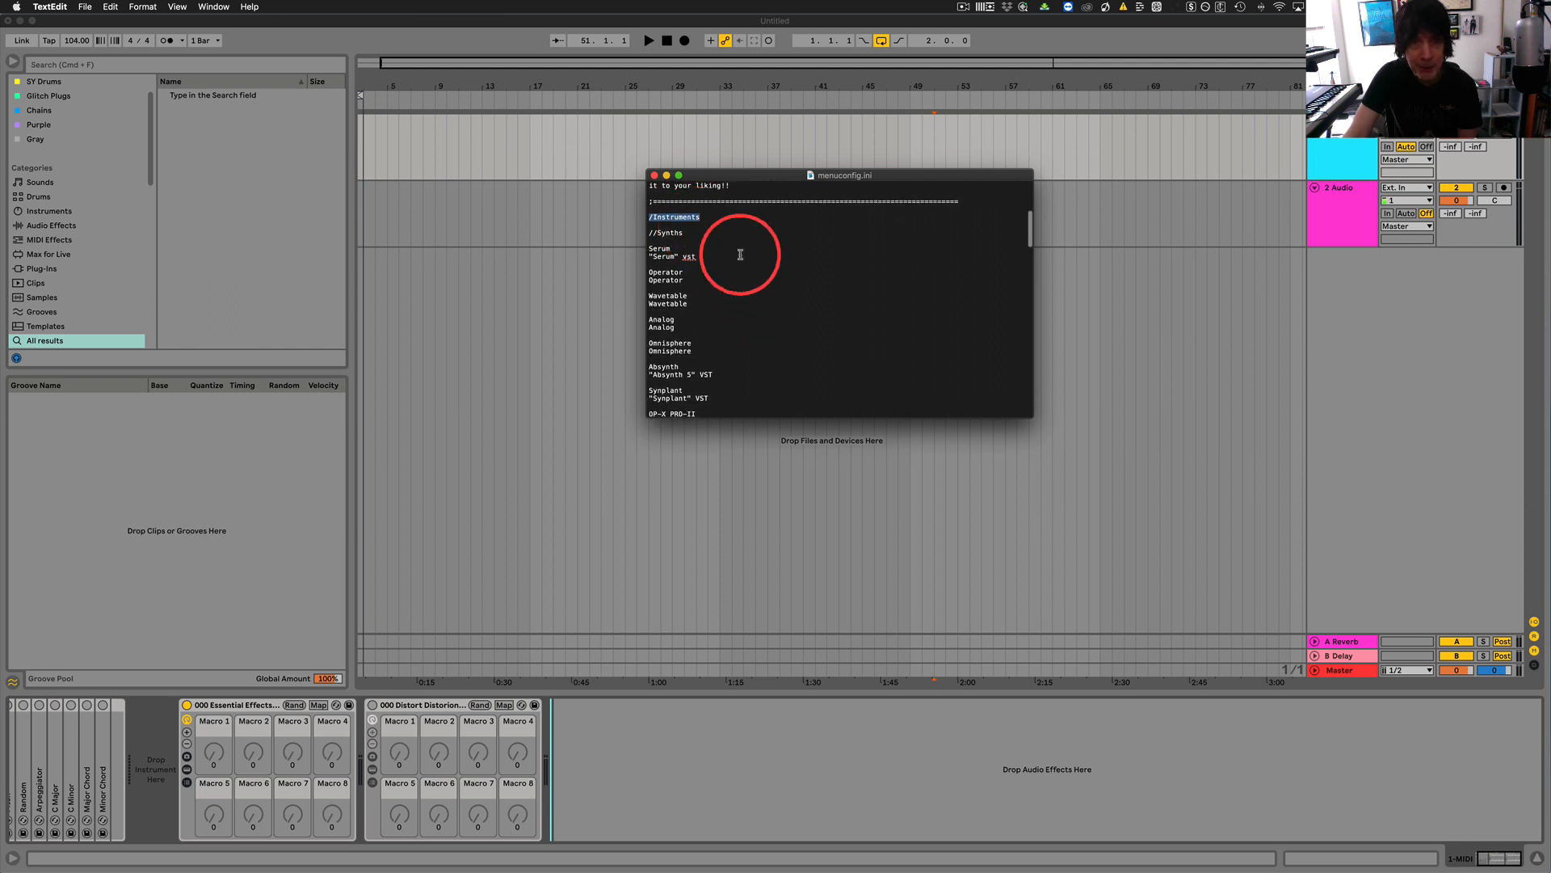
scroll(776, 292, down, 5)
scroll(777, 293, down, 5)
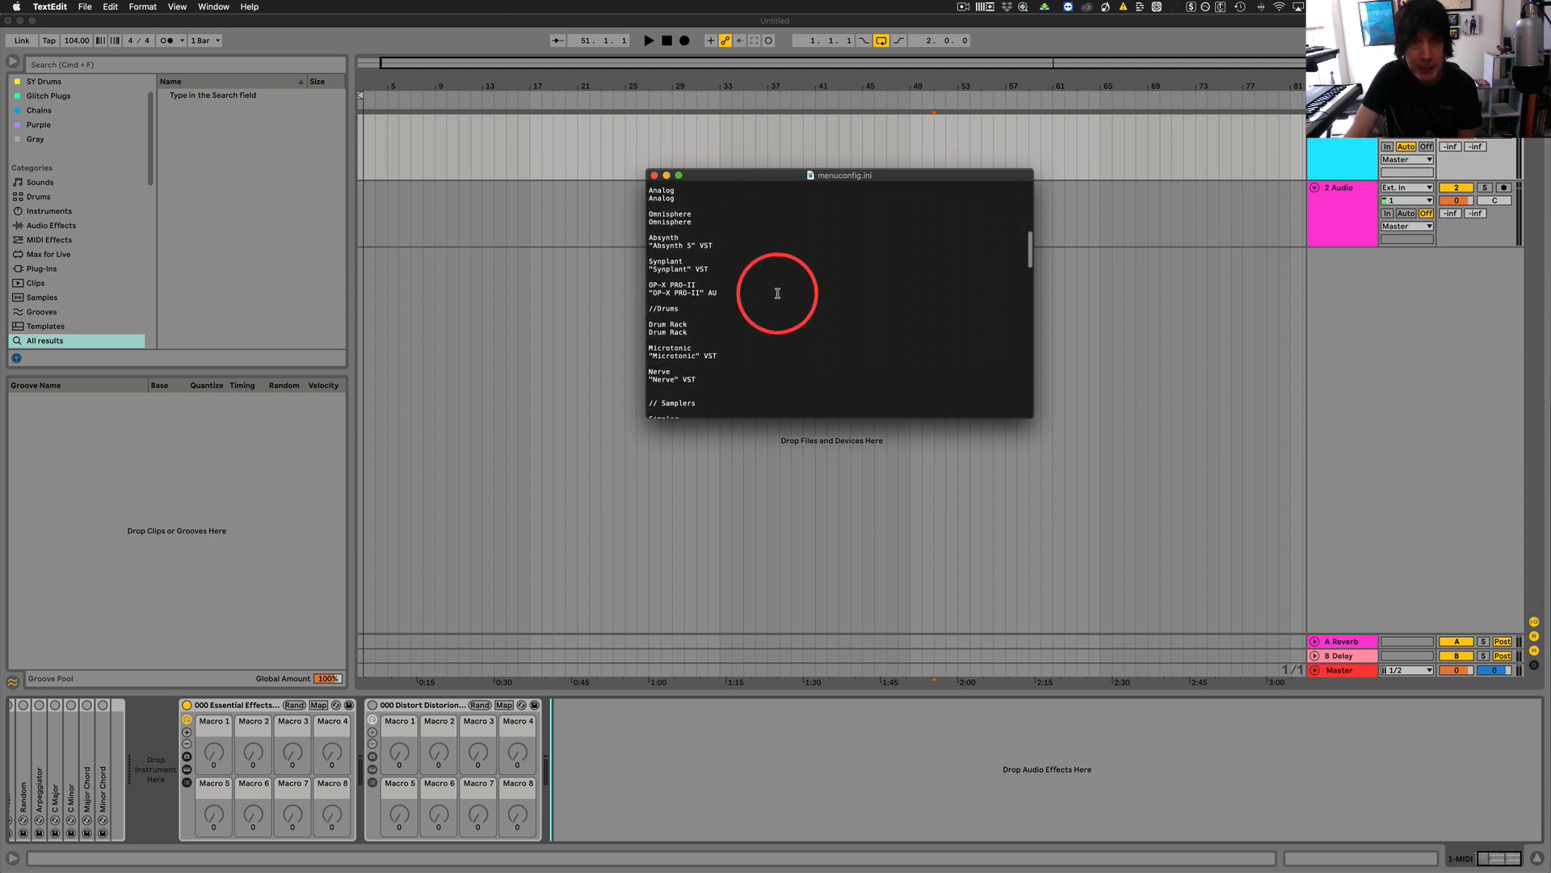
scroll(770, 322, down, 4)
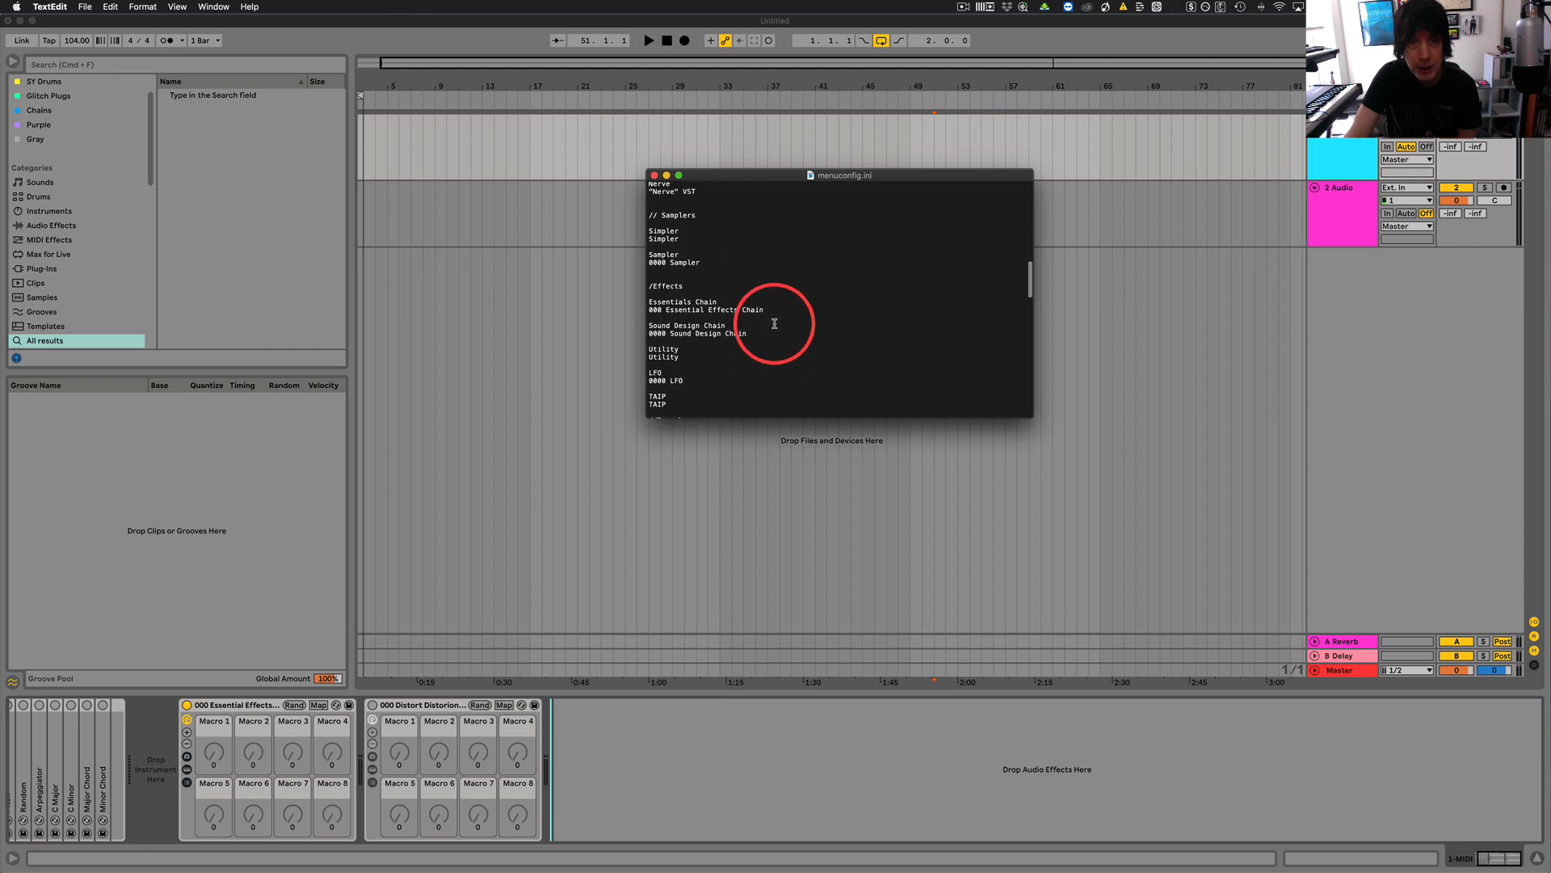
drag(693, 263, 632, 262)
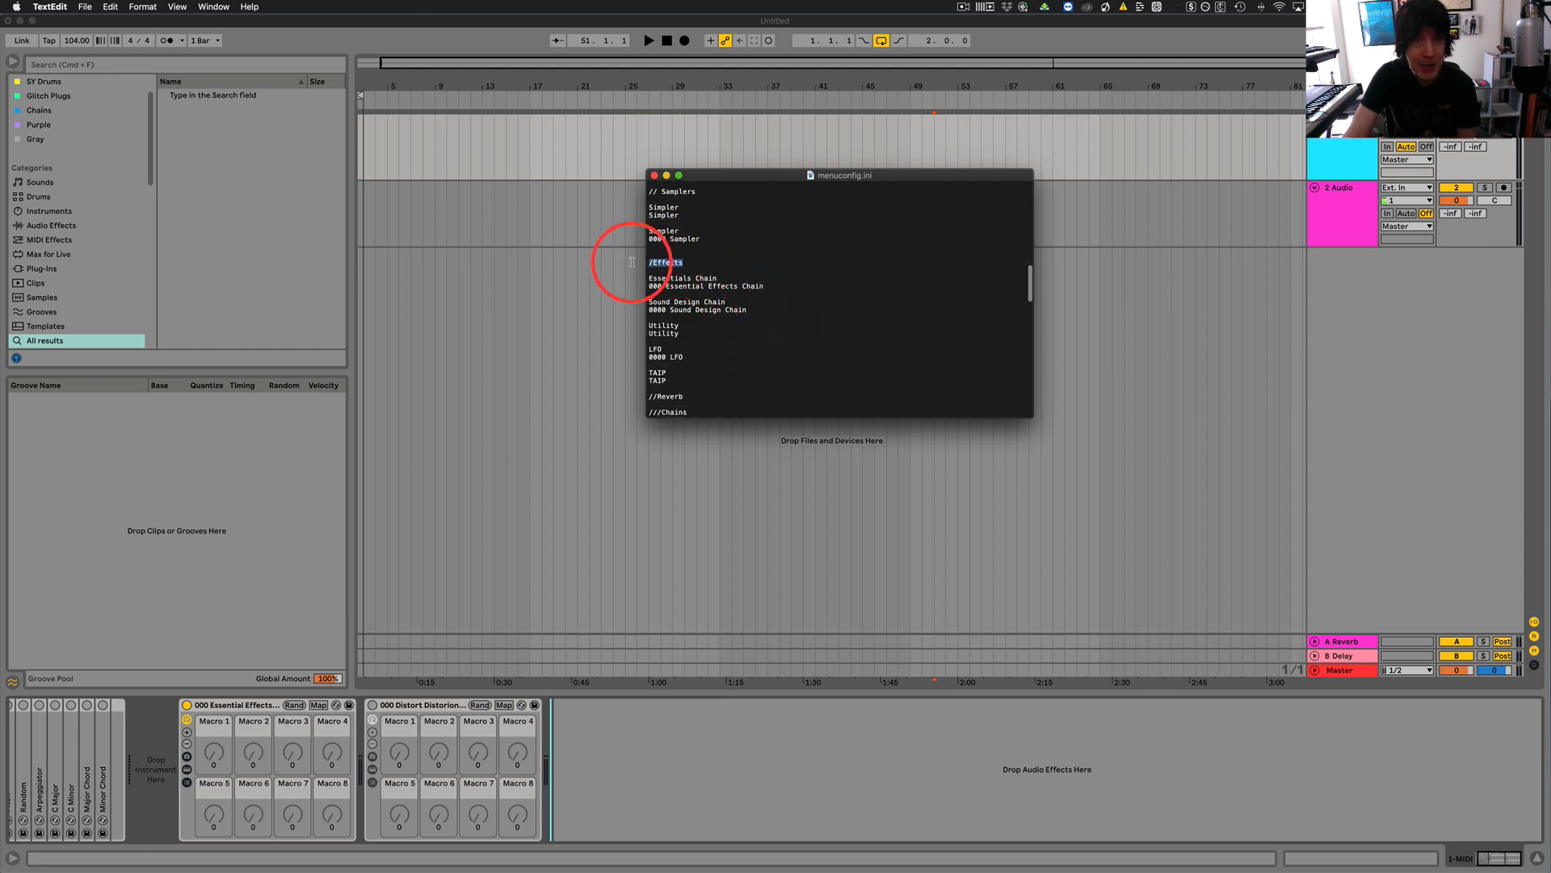
click(816, 297)
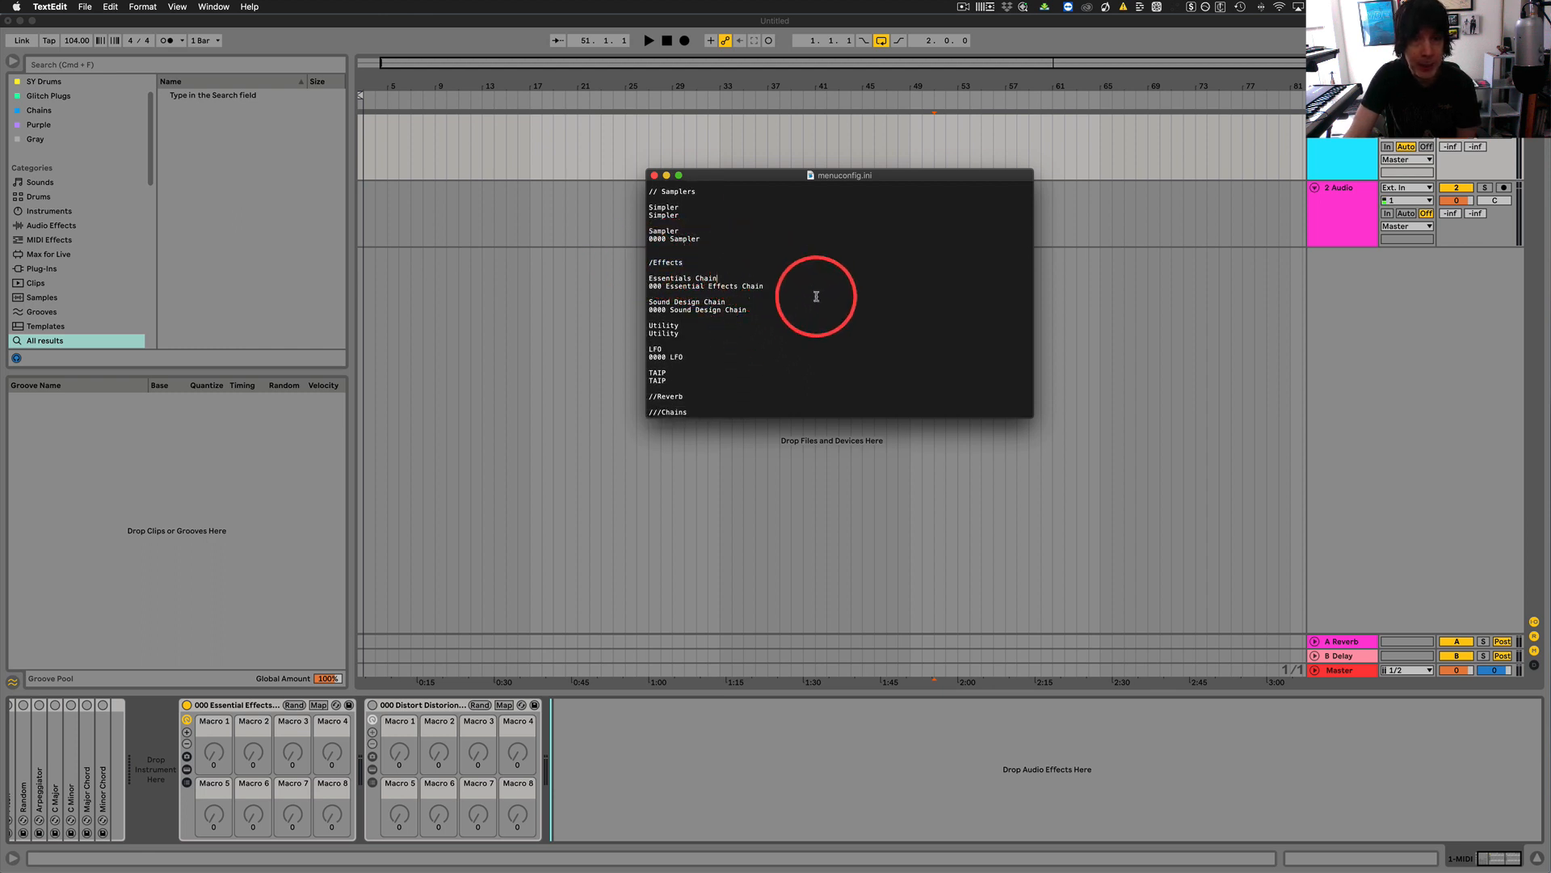
scroll(817, 297, down, 2)
scroll(816, 296, down, 5)
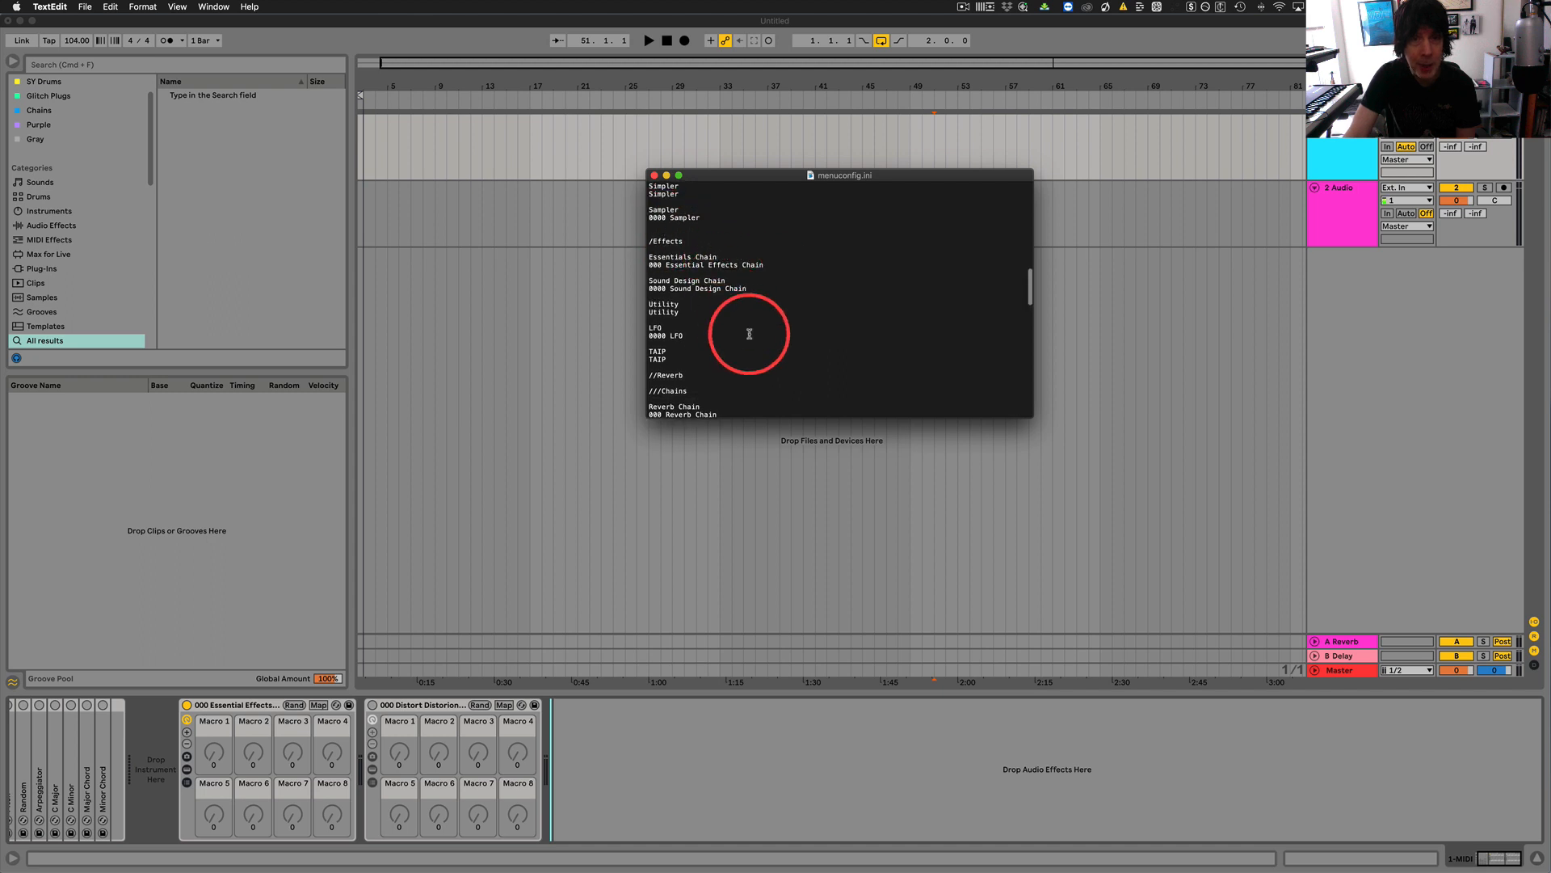
scroll(878, 330, down, 10)
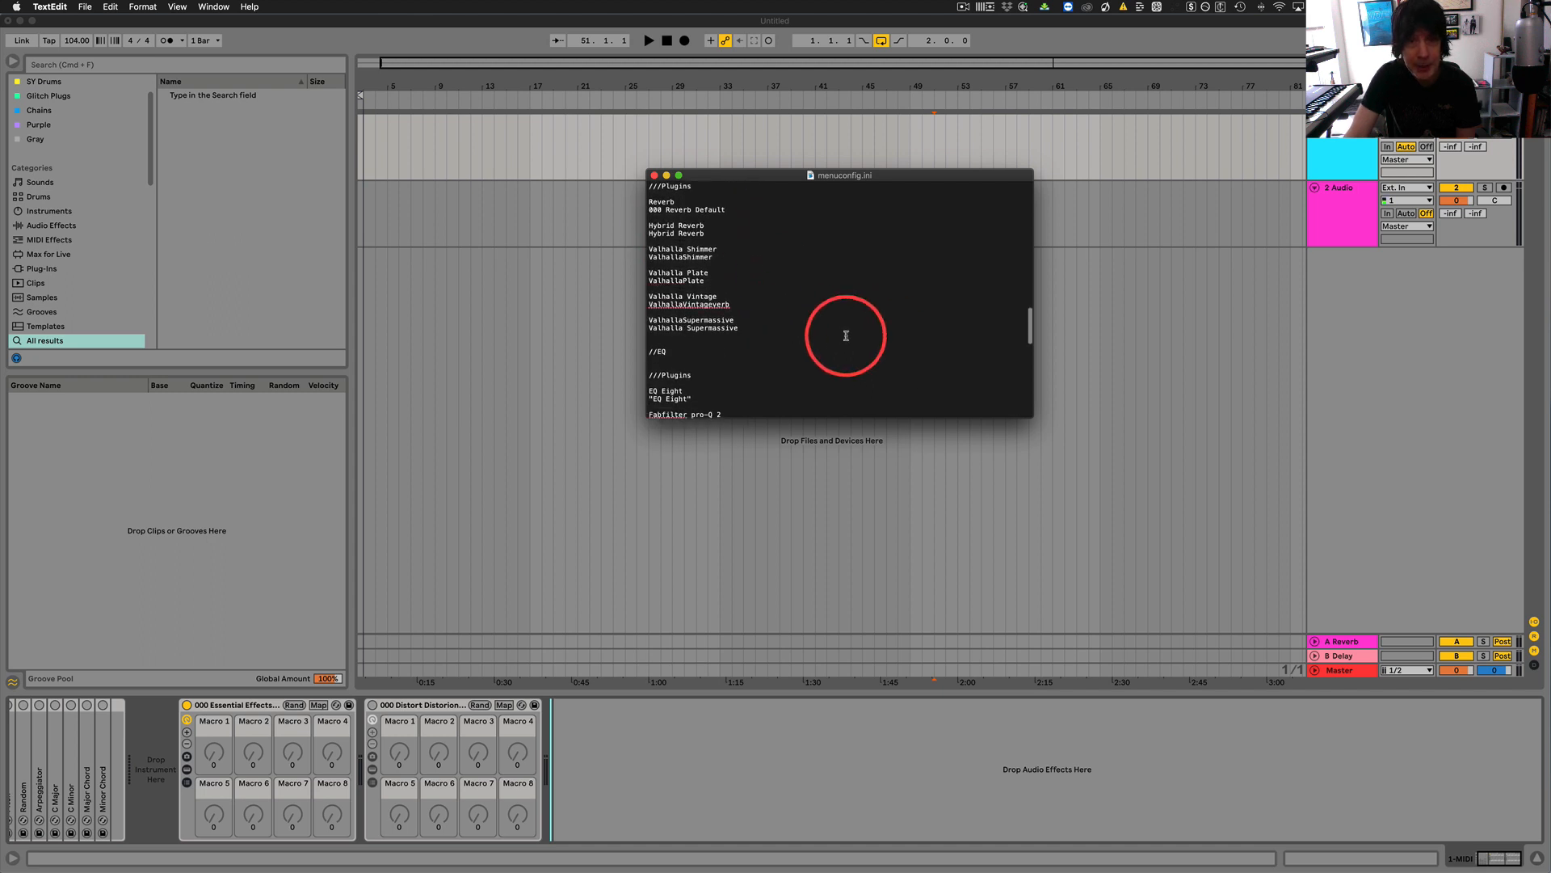
scroll(846, 335, down, 7)
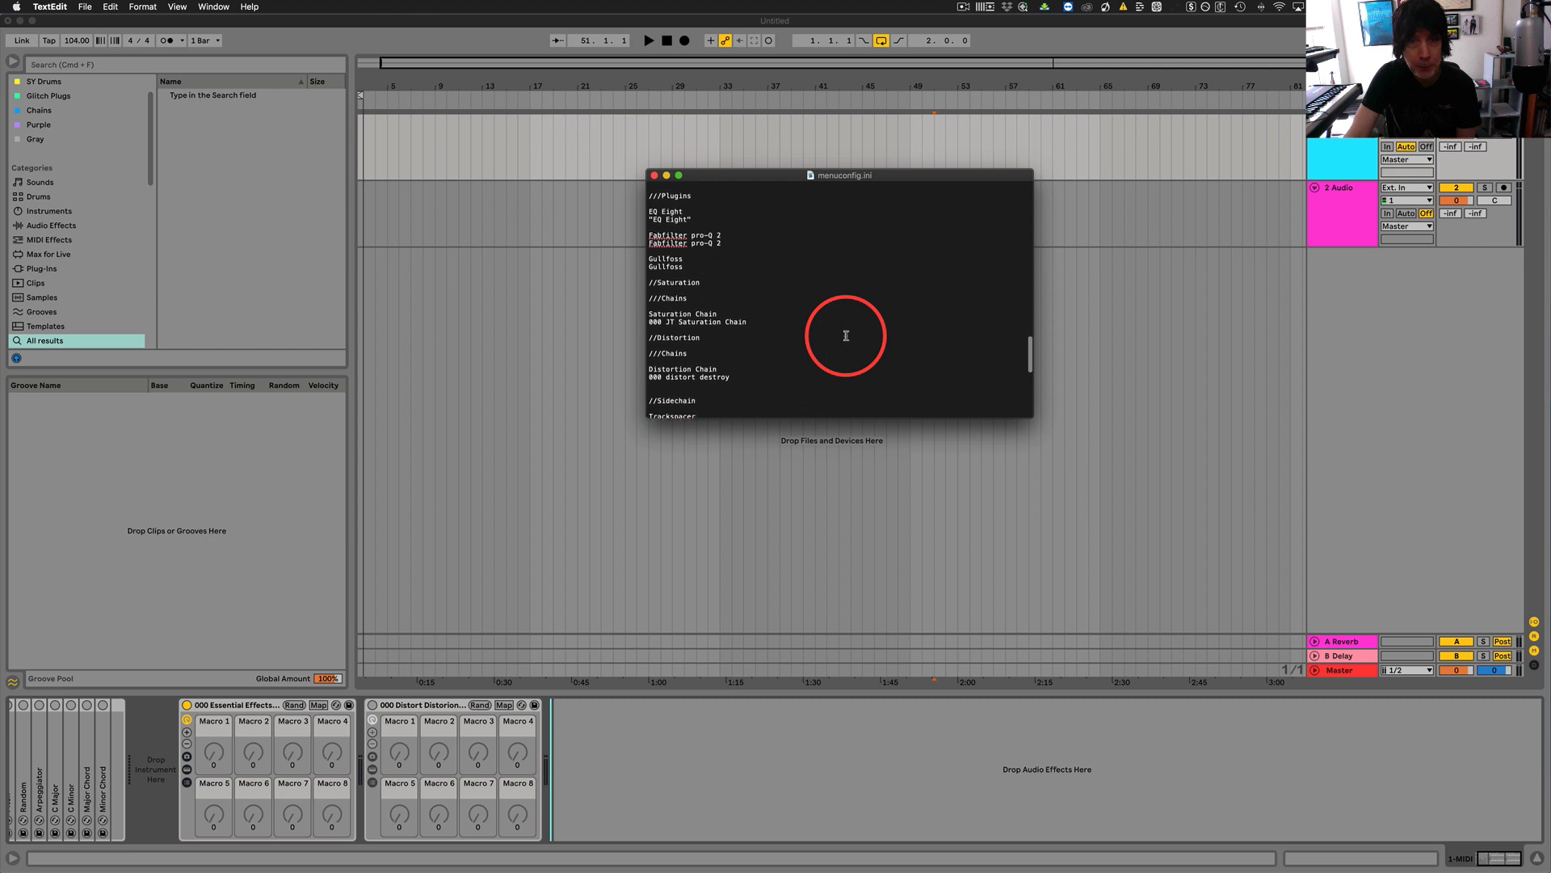
scroll(846, 336, down, 5)
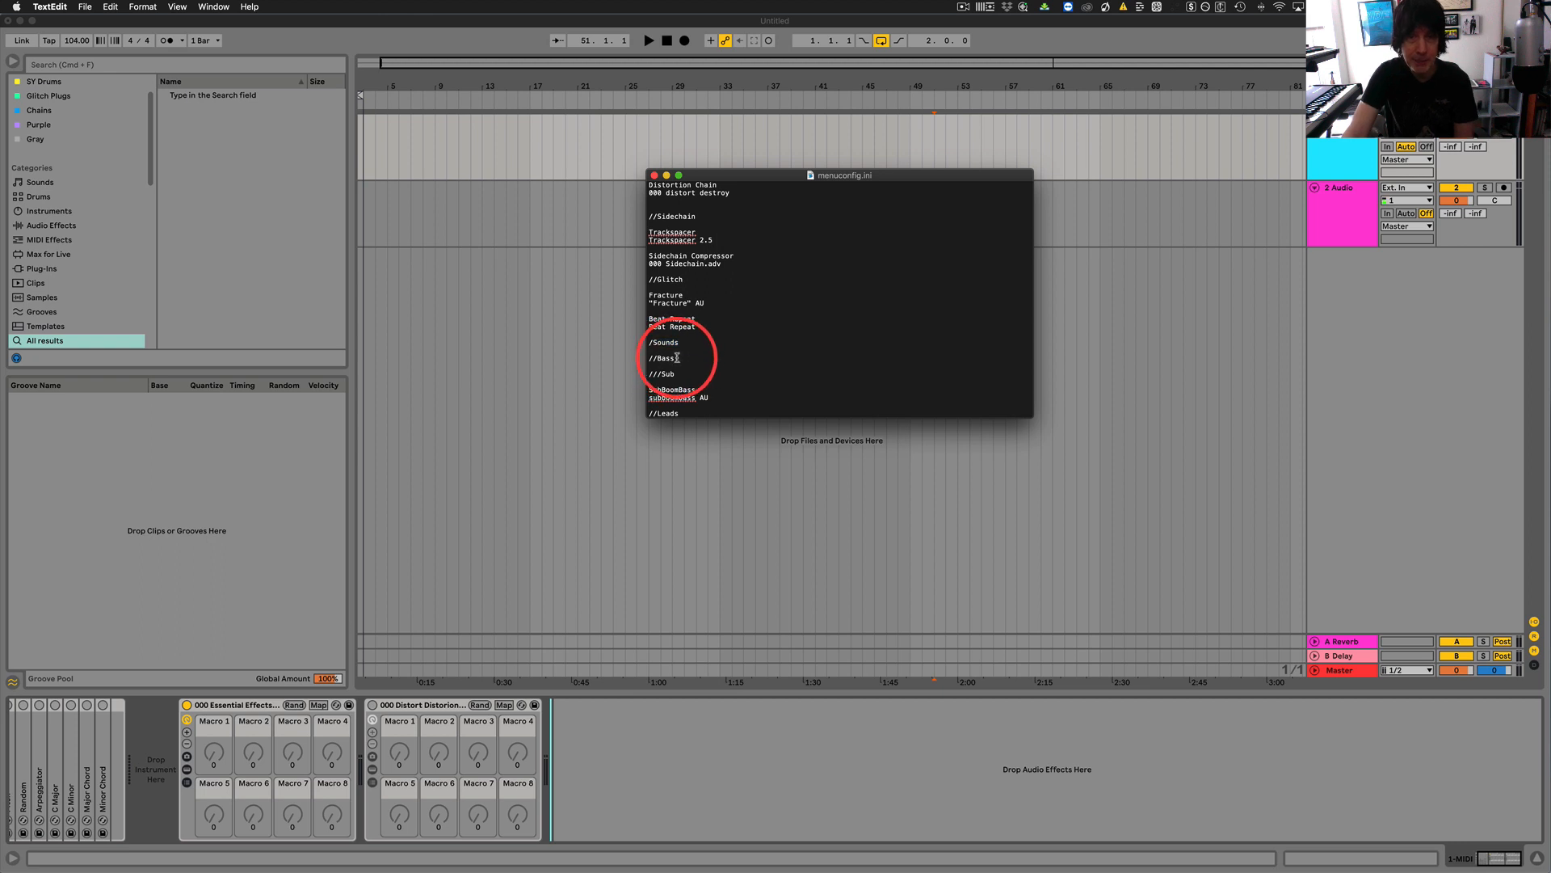
Add a ///Synth Bass subcategory below the SubBoomBass entry in the Bass section of Sounds.
drag(677, 357, 635, 360)
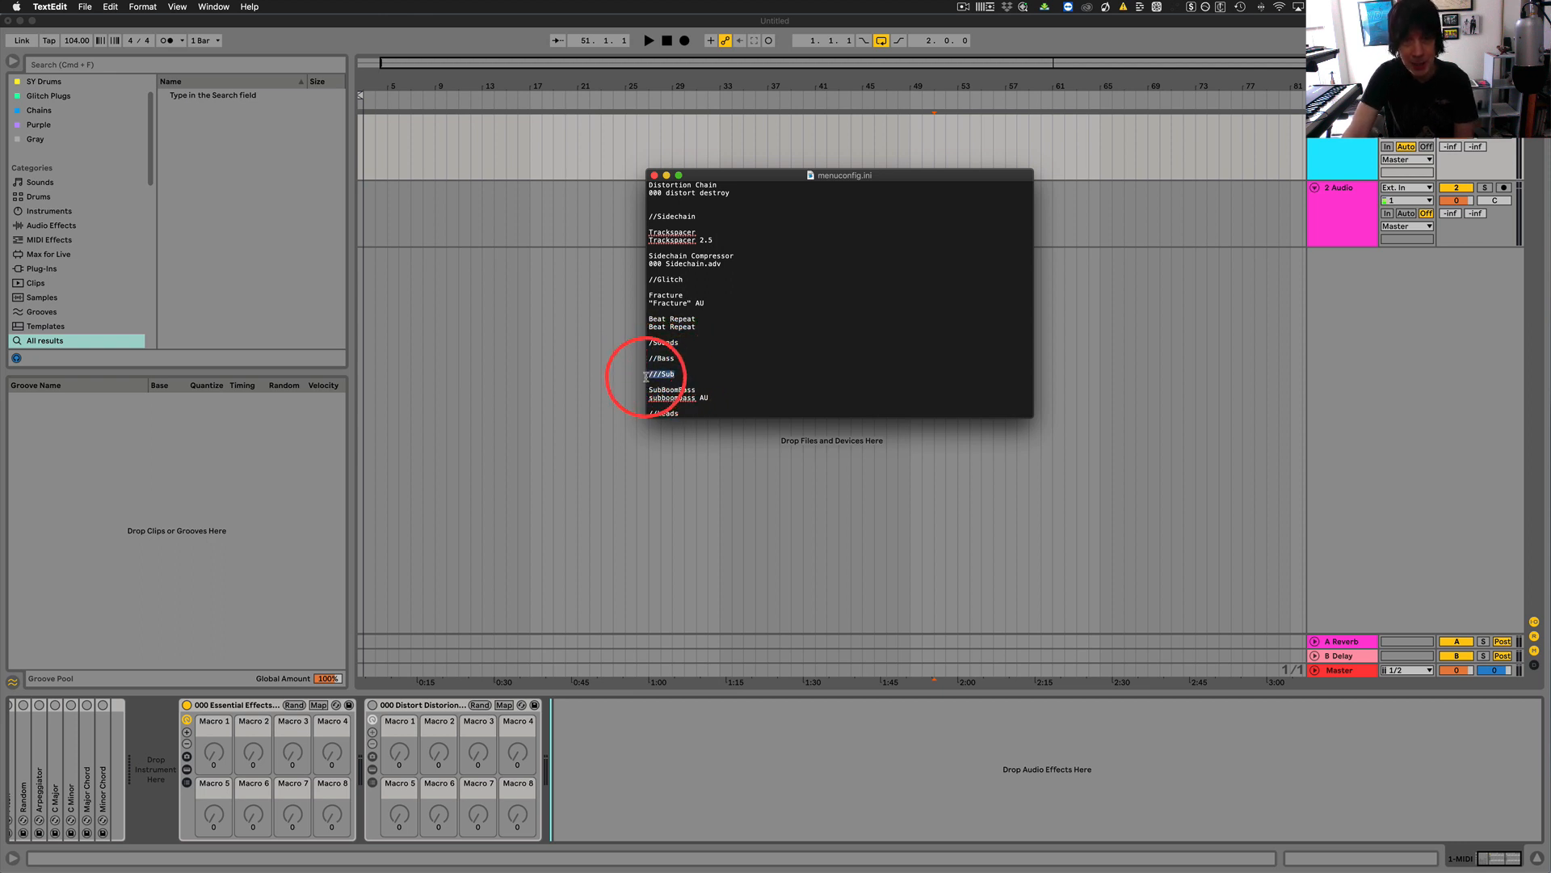
scroll(733, 355, down, 3)
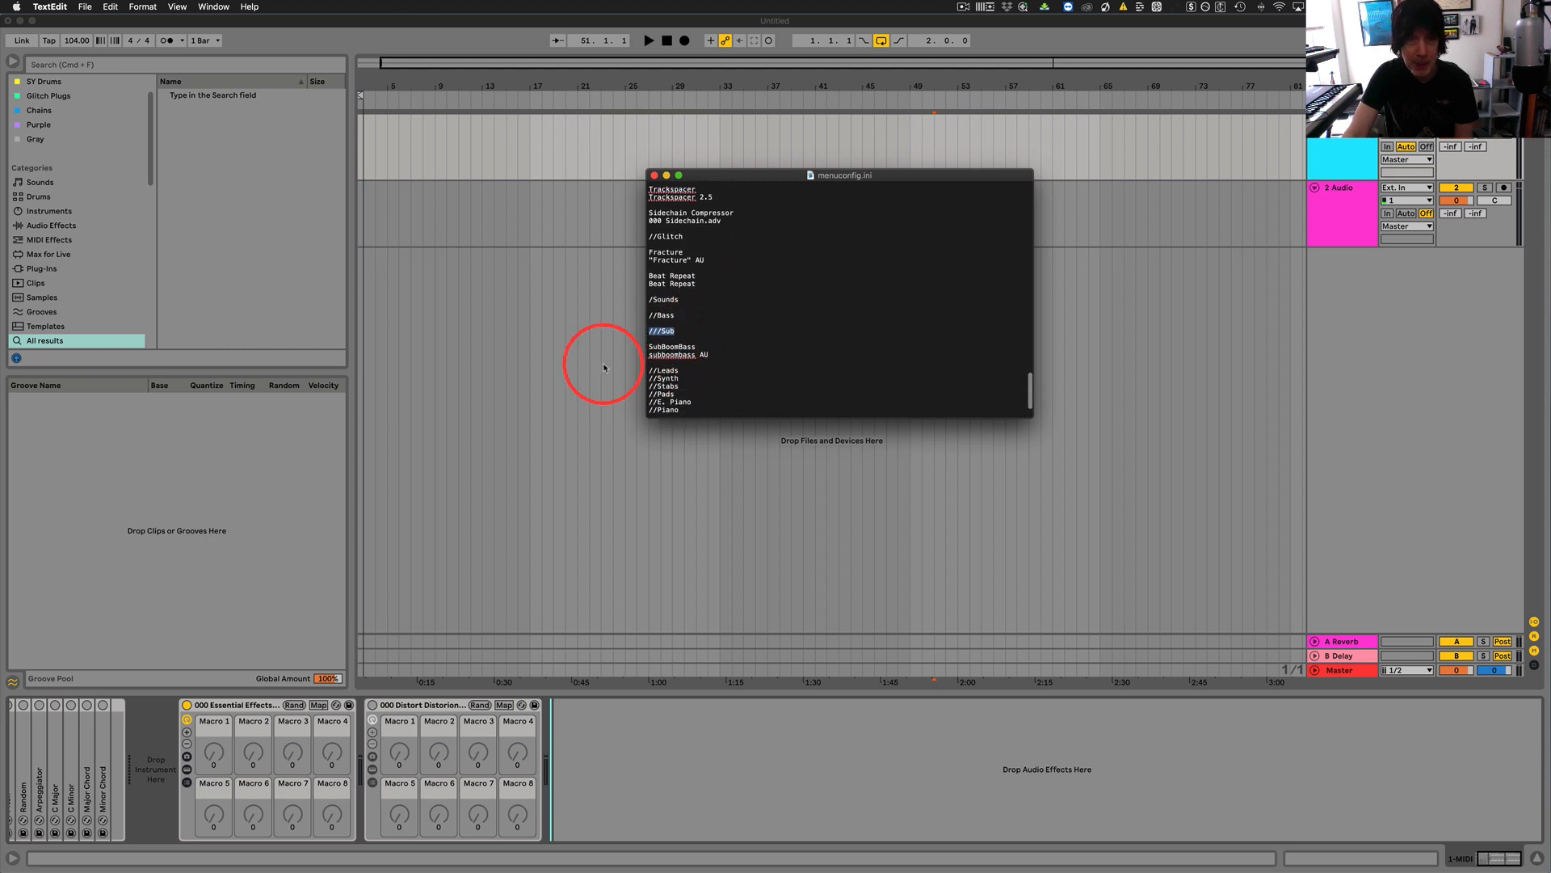
click(730, 354)
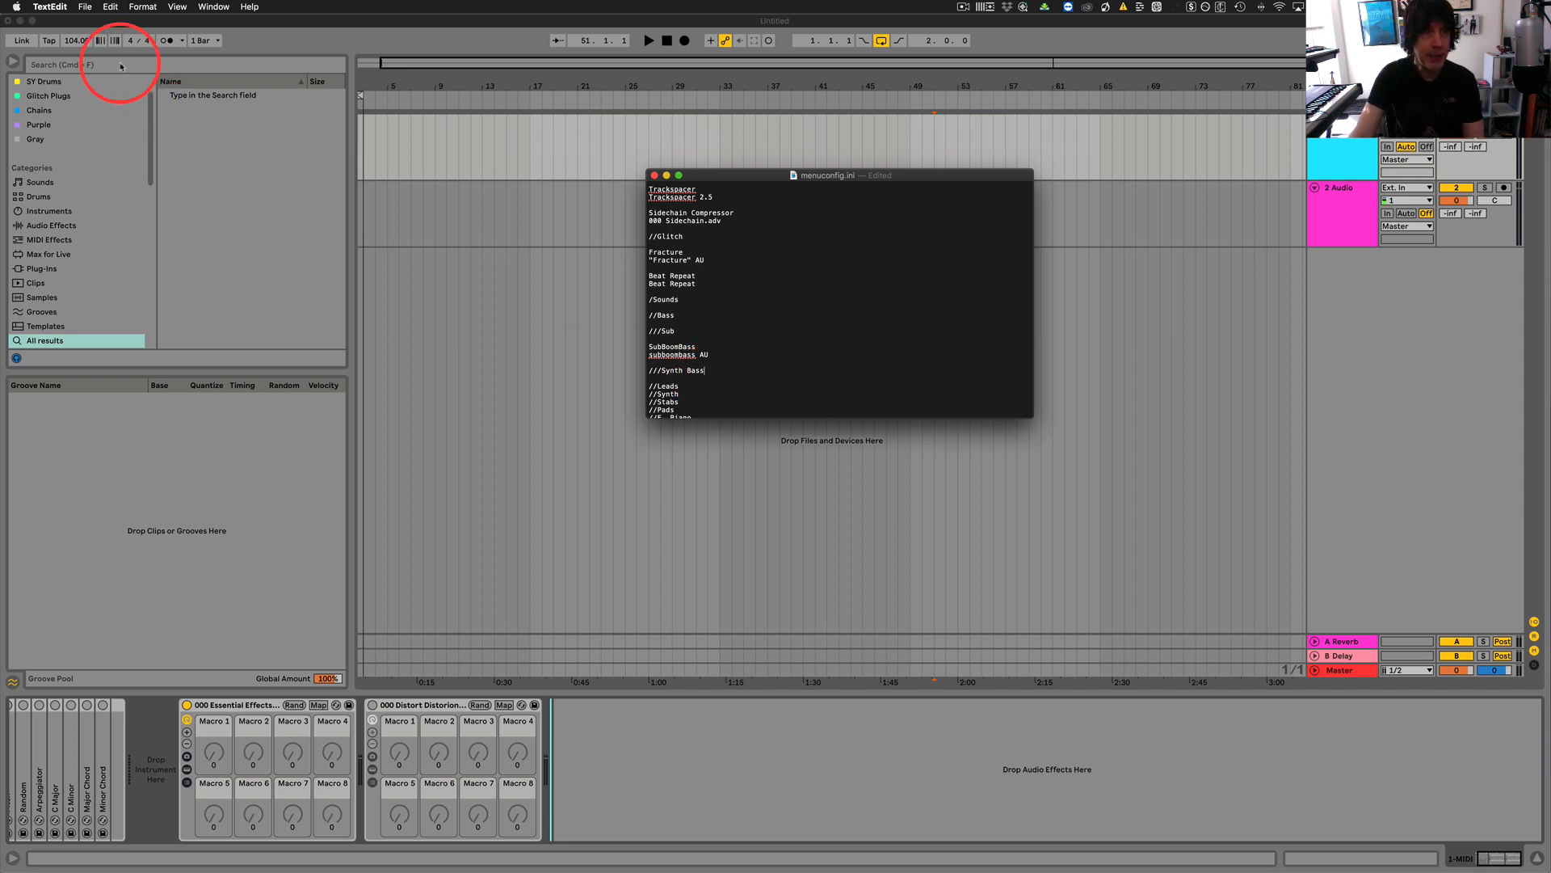
Switch to Live, browse the Bass presets under Sounds and select Analogue Bass.adv.
click(42, 186)
click(40, 182)
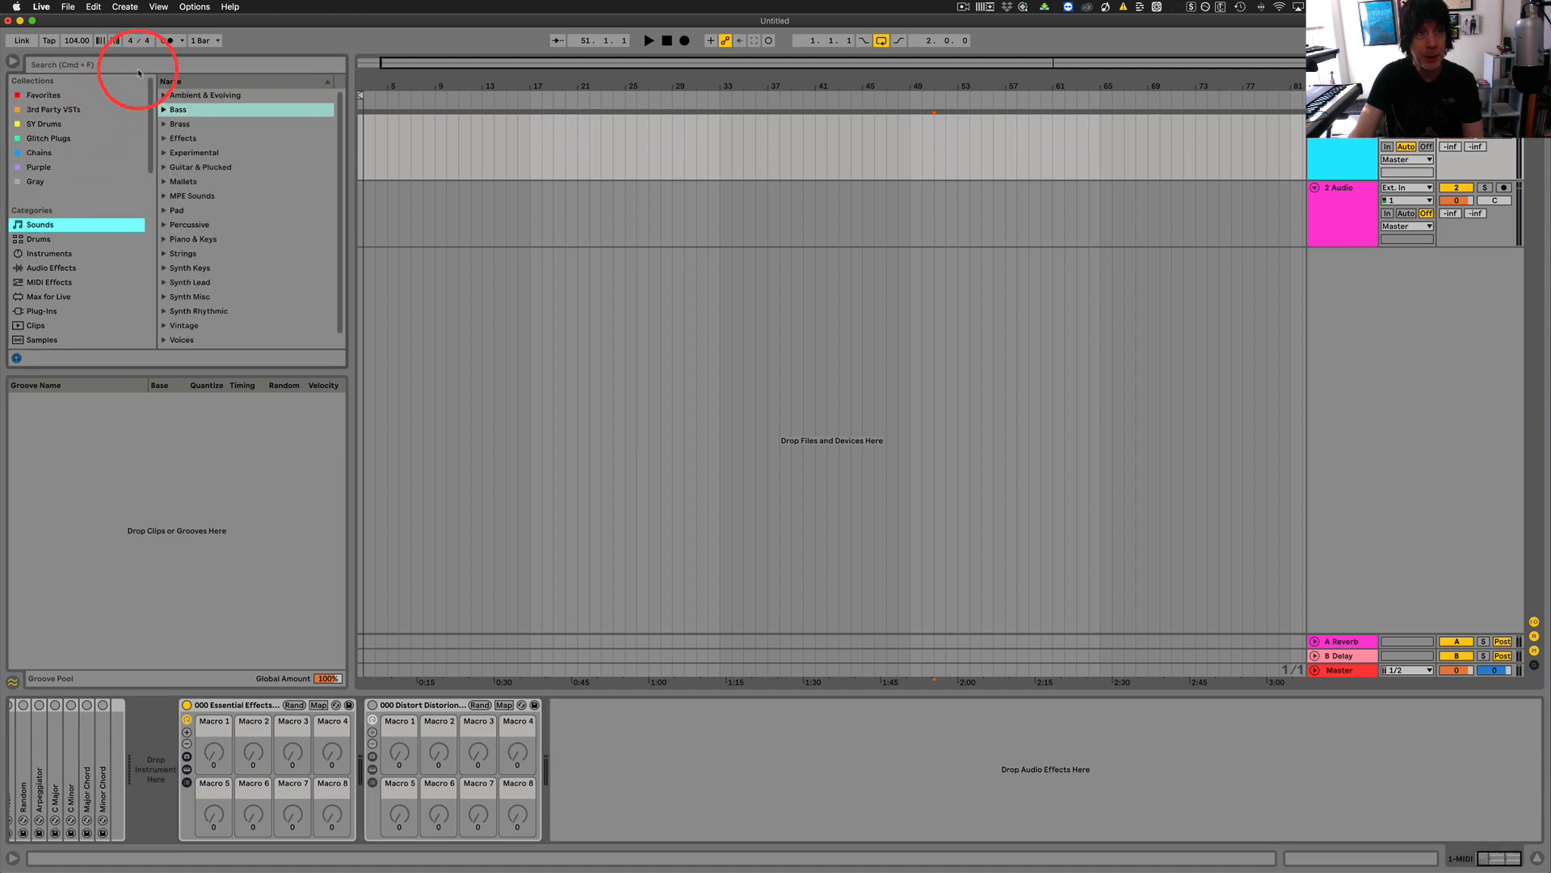
click(164, 111)
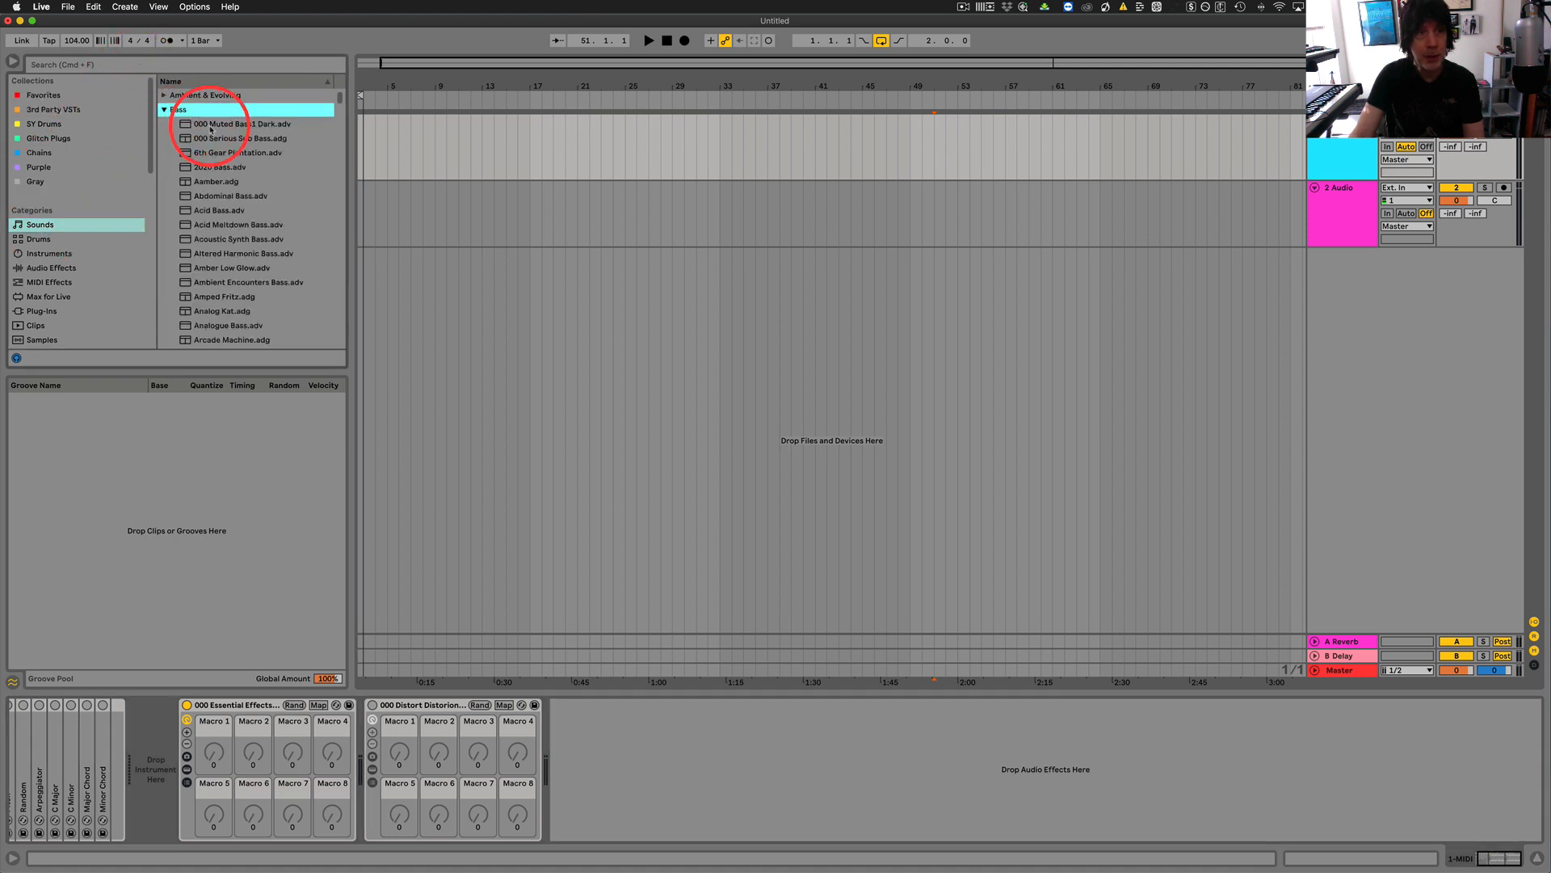
scroll(244, 168, down, 1)
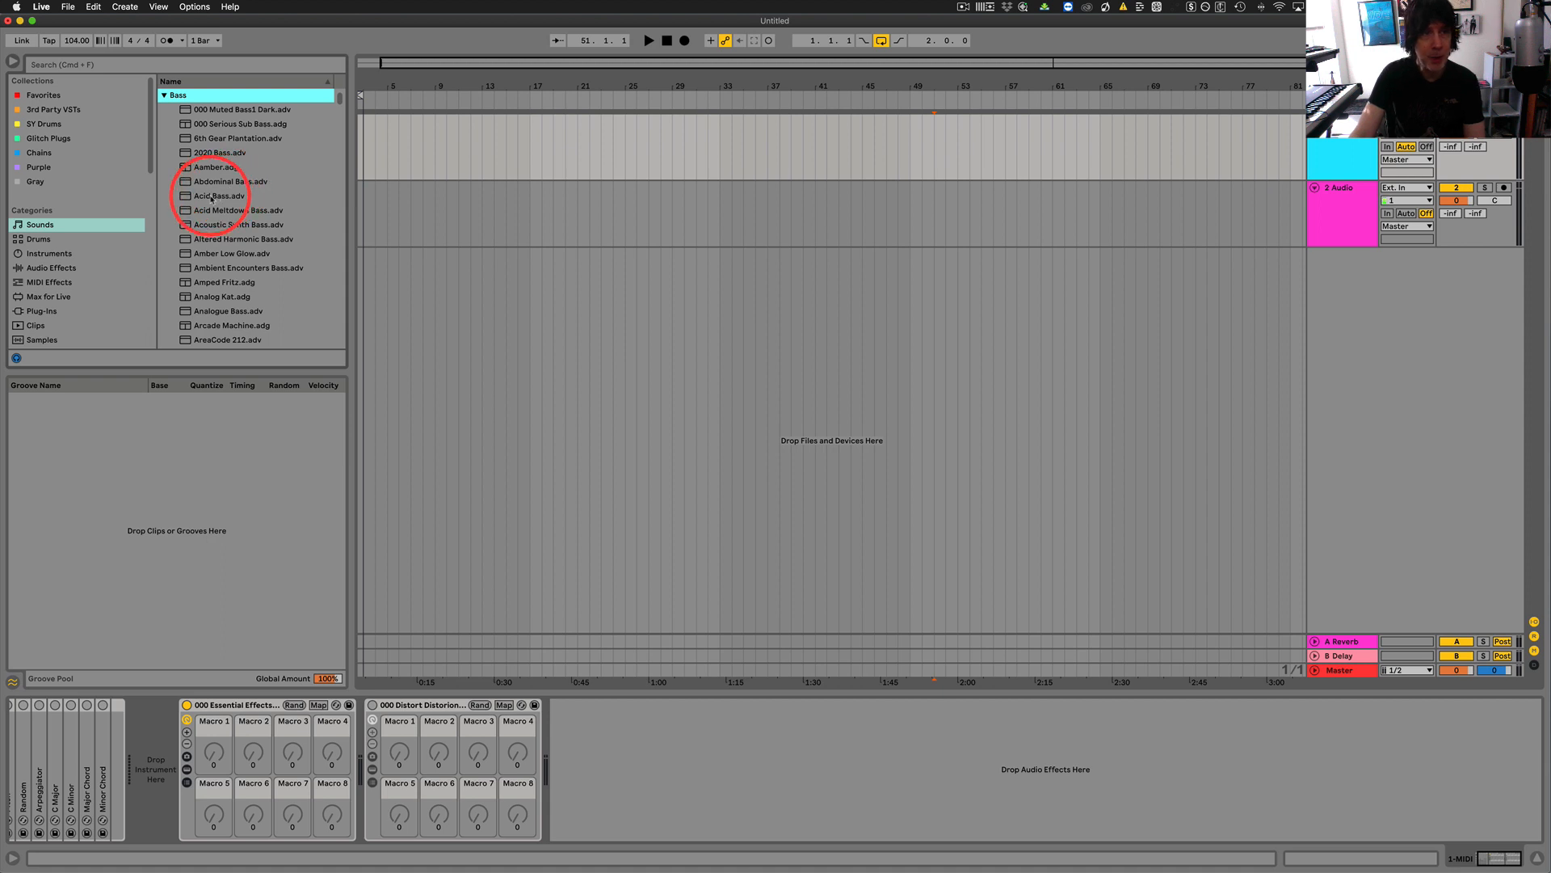
scroll(243, 194, down, 3)
click(222, 268)
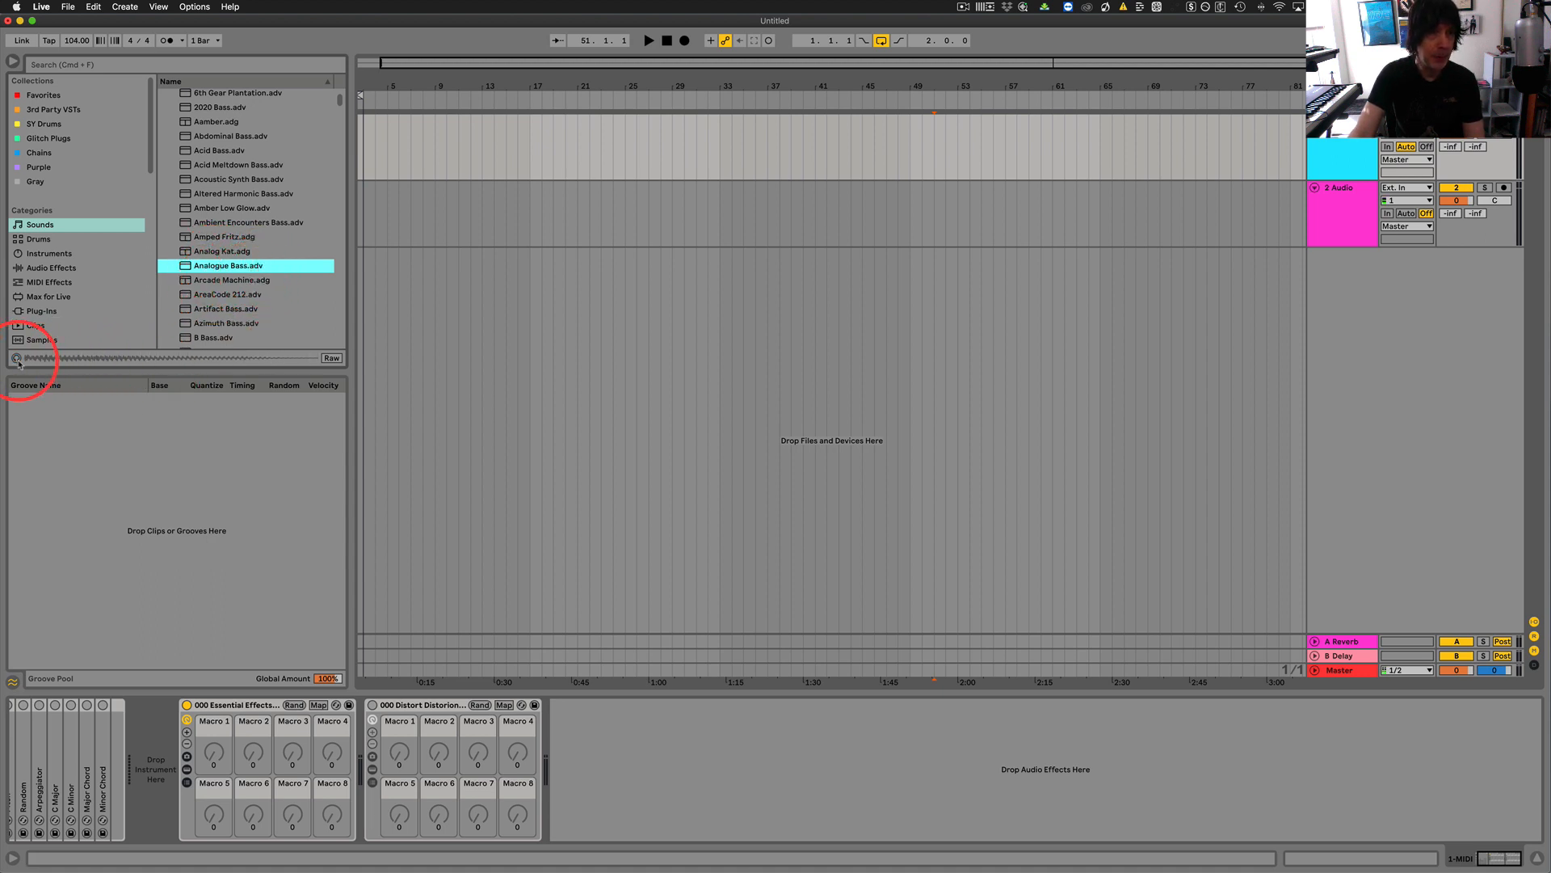
Search the browser for Analogue Bass.
scroll(58, 347, down, 1)
click(105, 64)
text(A)
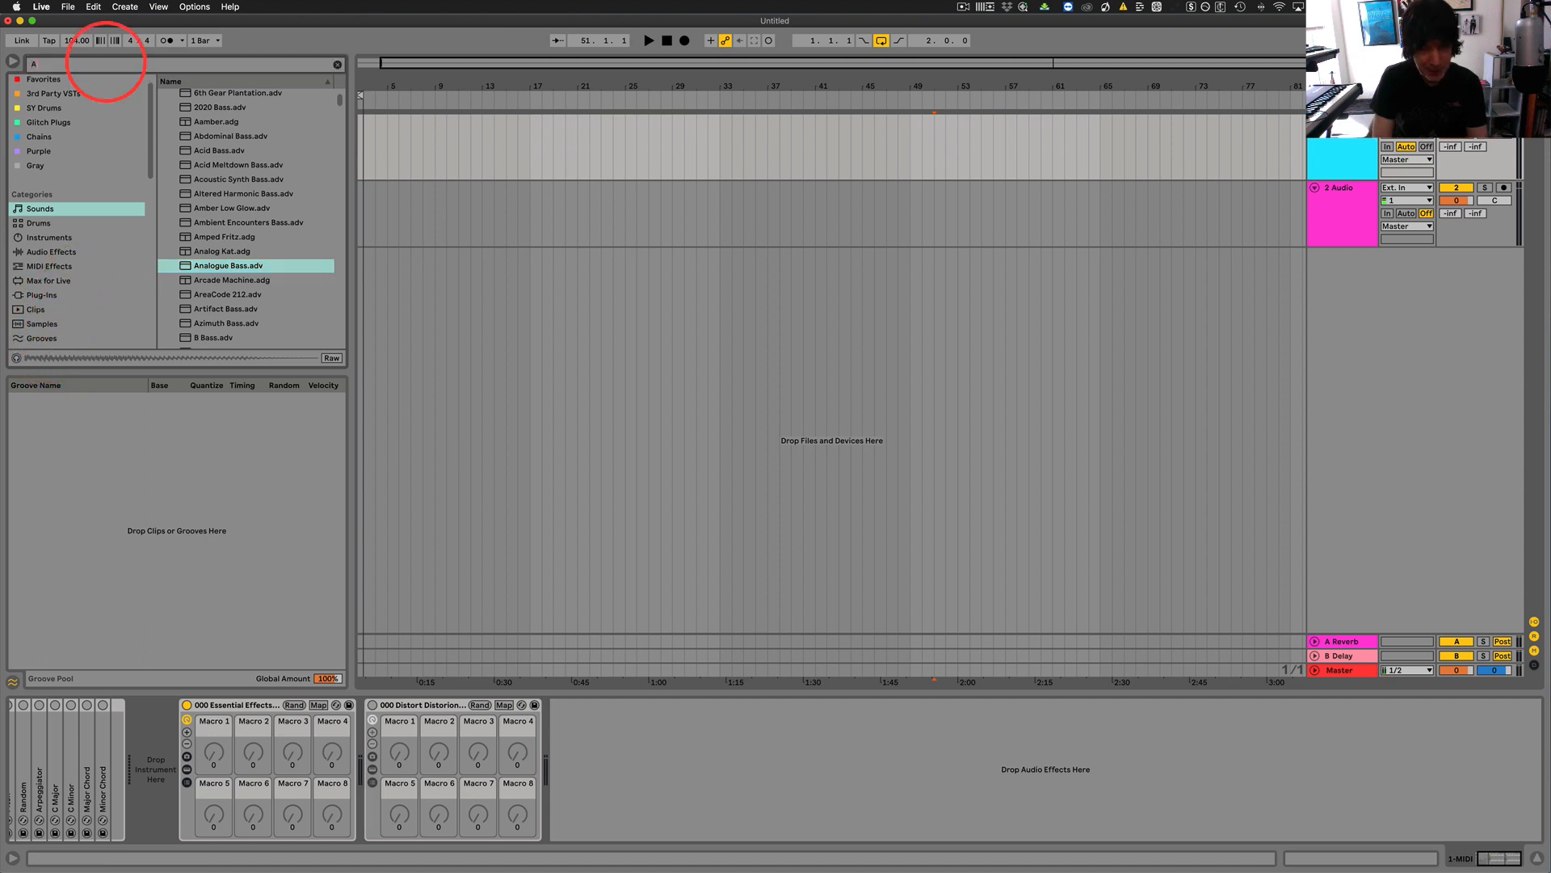
text(nal)
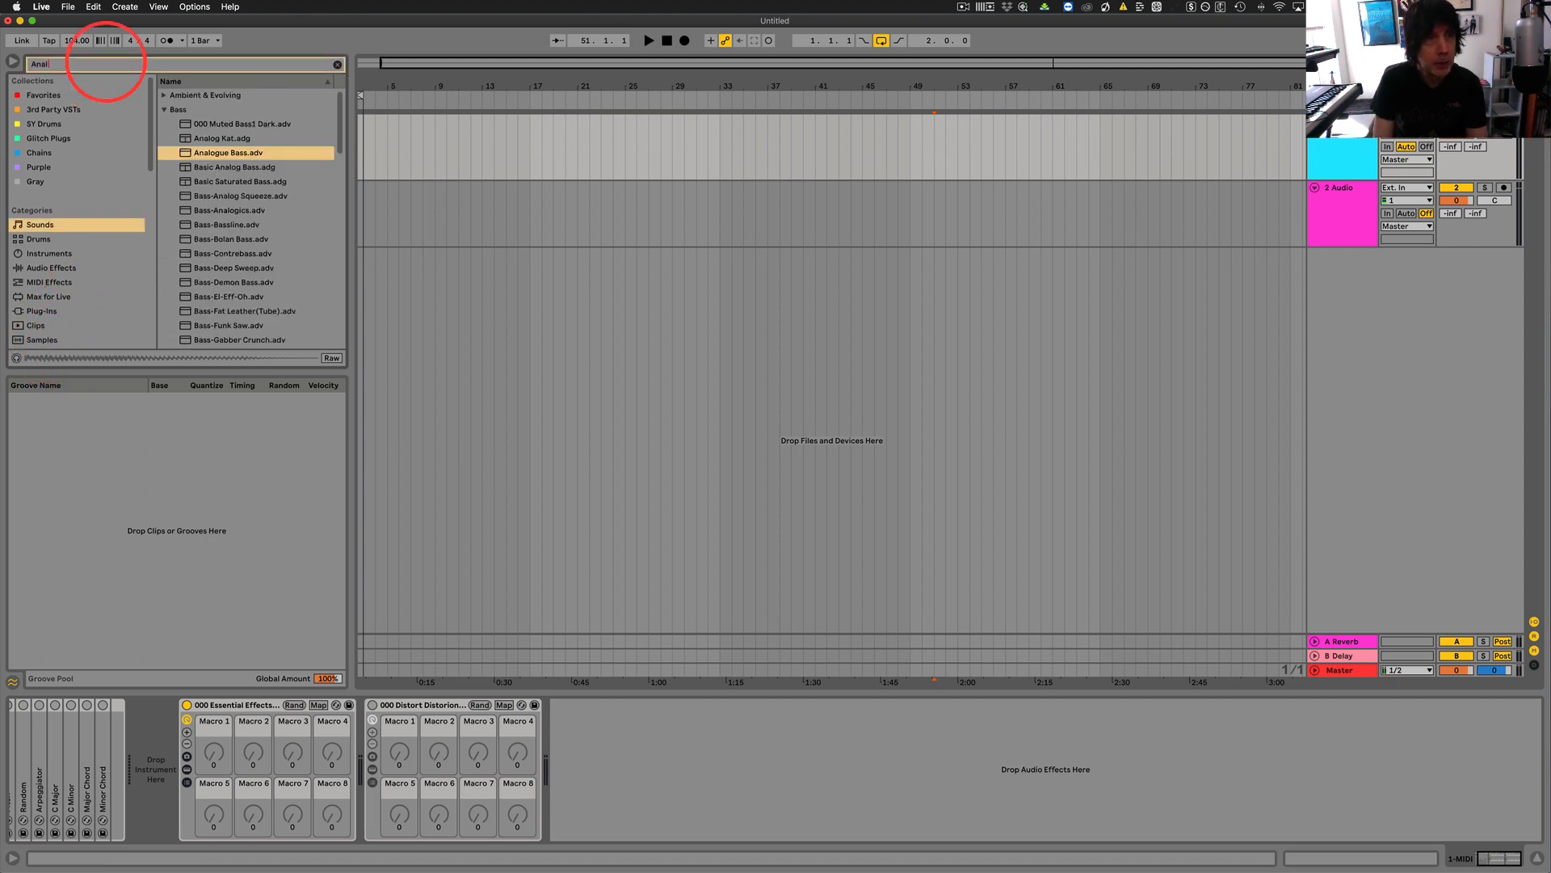
text(ogue Bass)
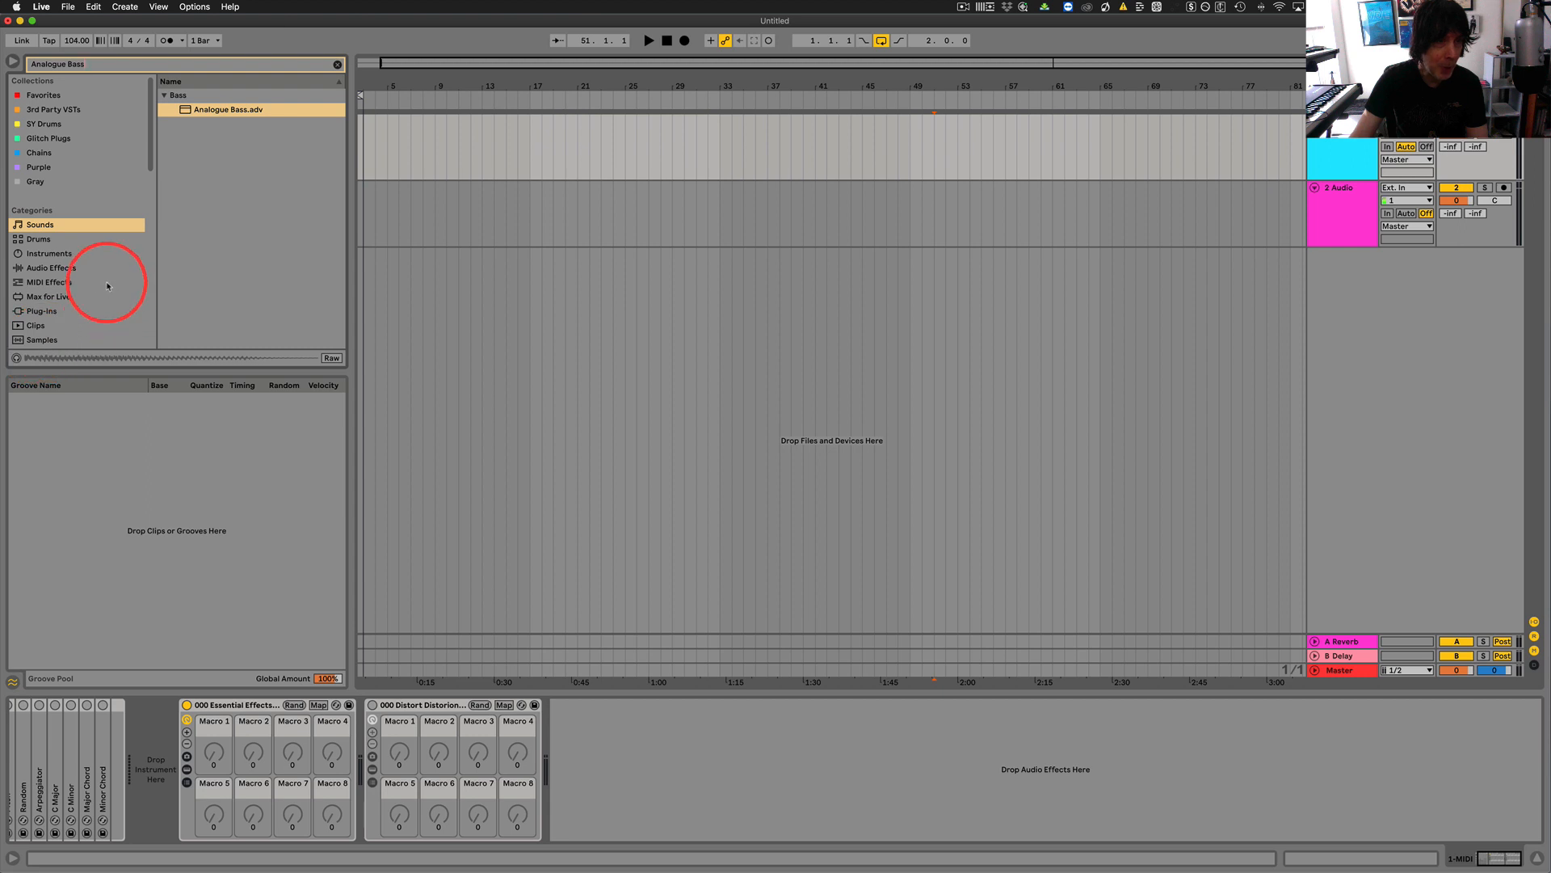
Widen the search to all results, select Analogue Bass.adv and copy the search term Analogue Bass.
scroll(105, 278, down, 2)
scroll(107, 286, down, 1)
click(37, 305)
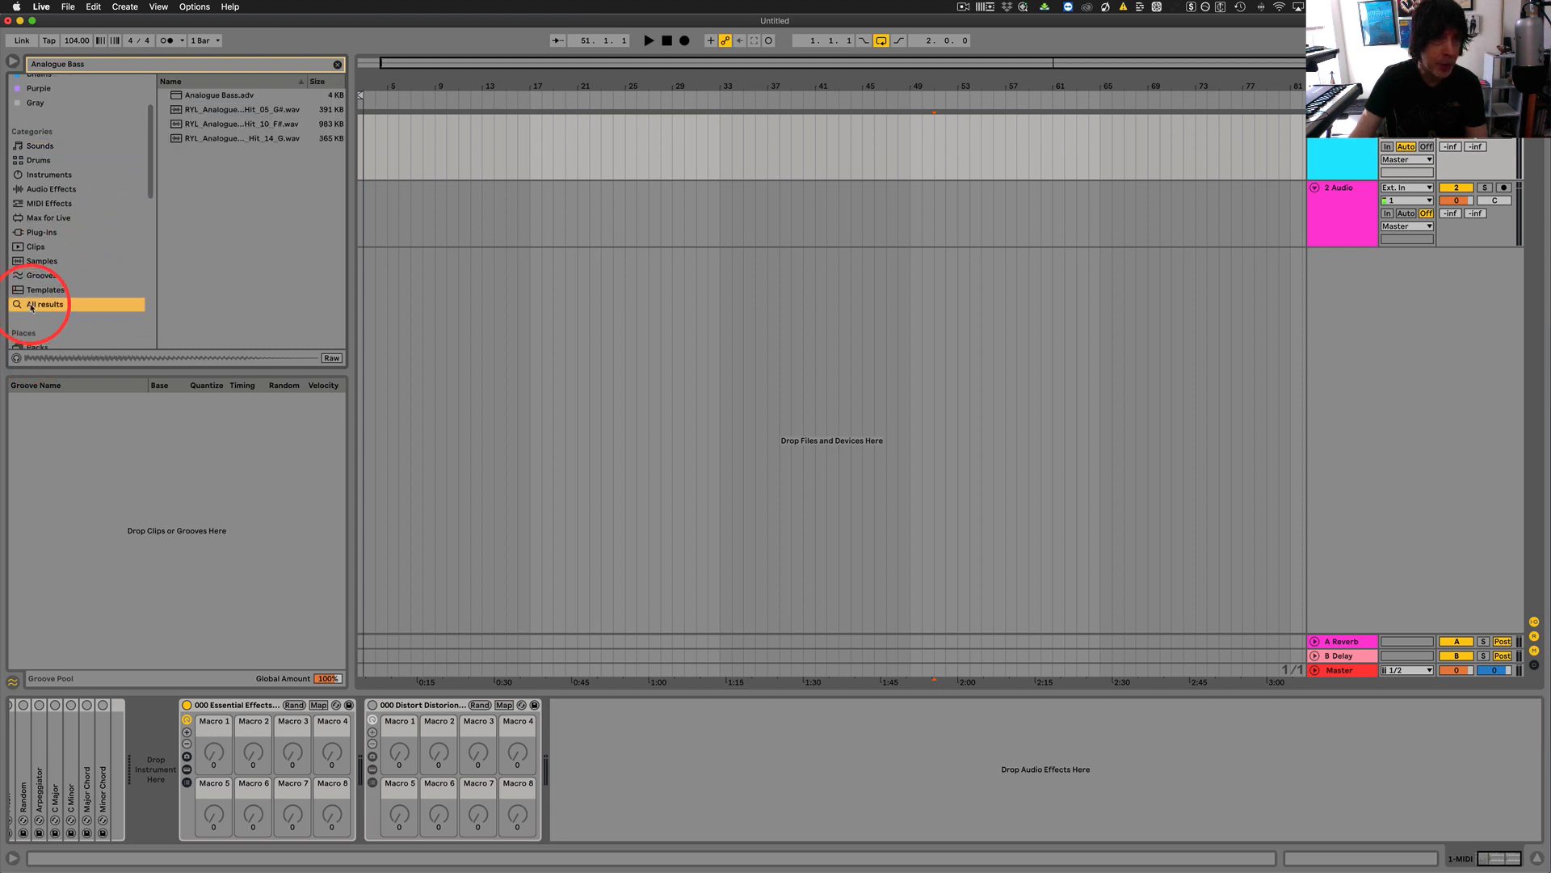
click(206, 95)
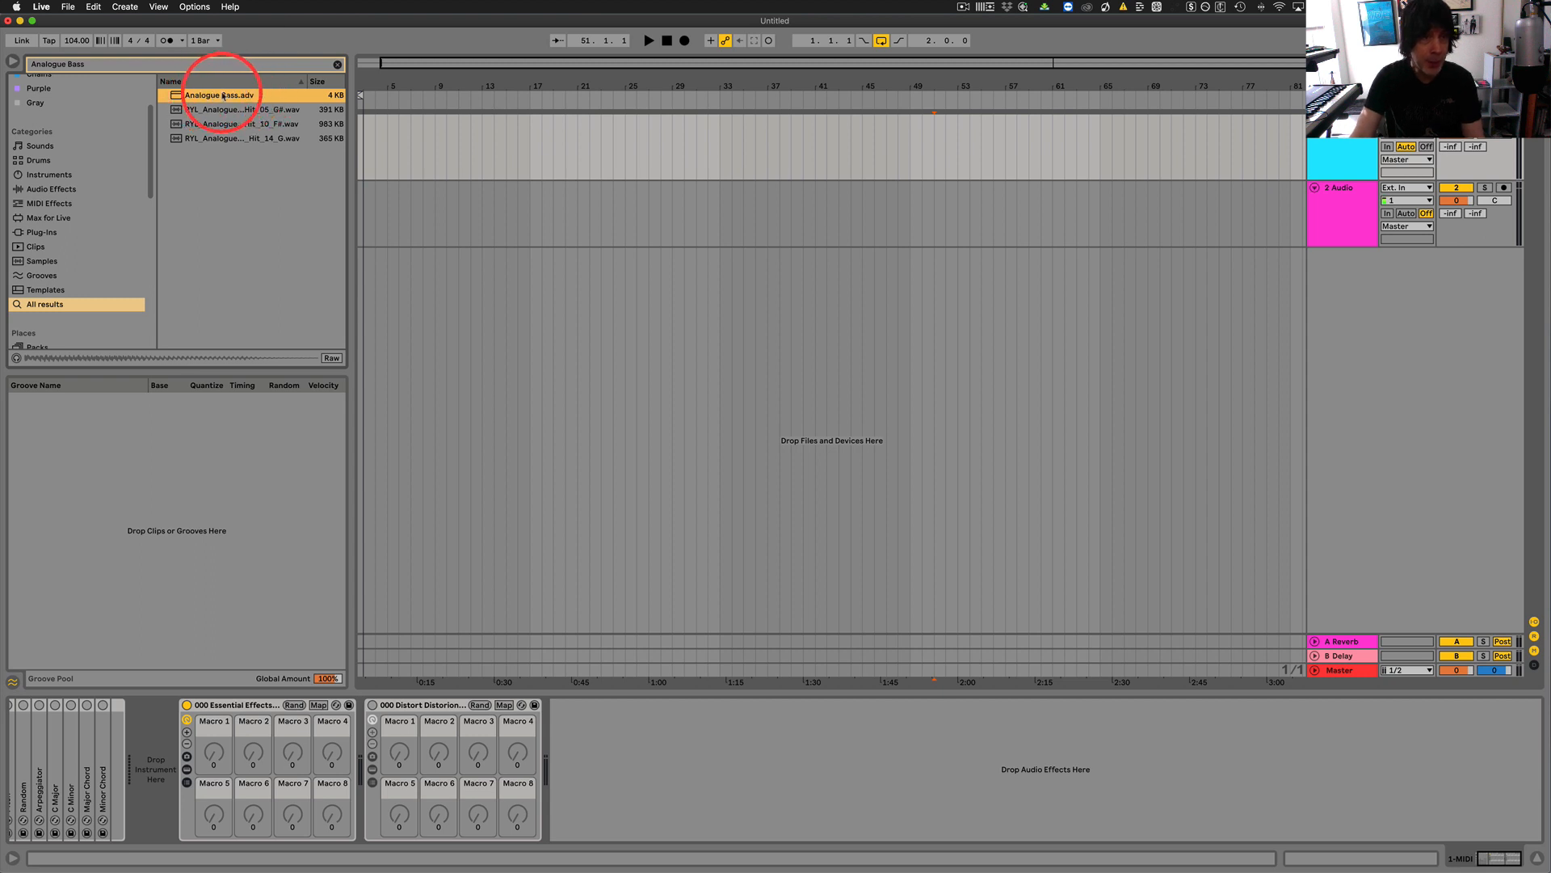
click(94, 65)
key(super+c)
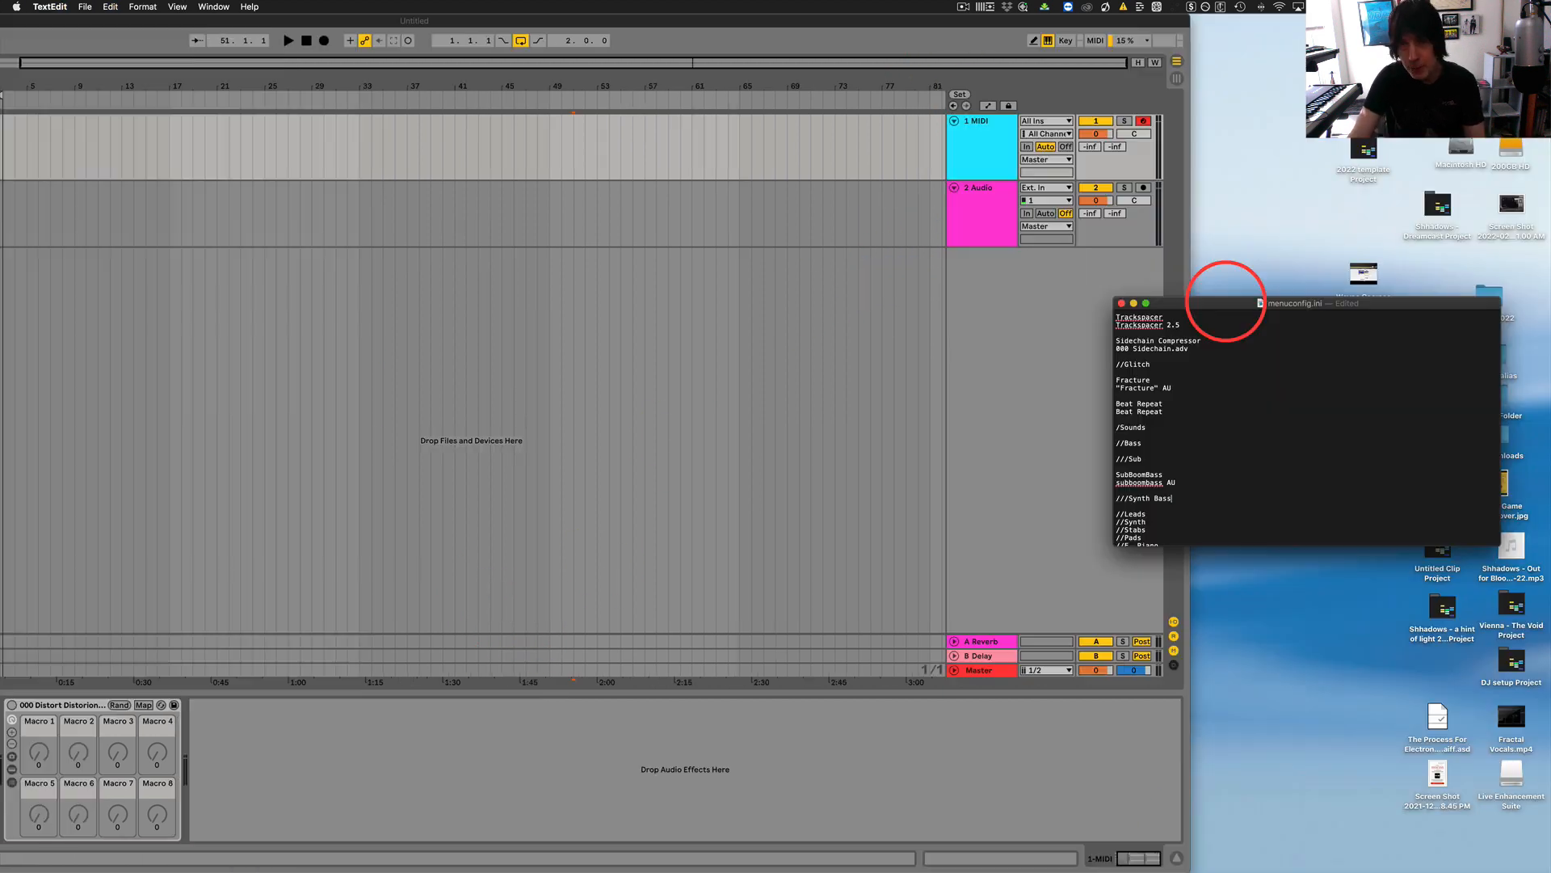
Return to menuconfig.ini and enter Analogue Bass under ///Synth Bass, separated from the header by a blank line.
drag(1226, 300, 721, 344)
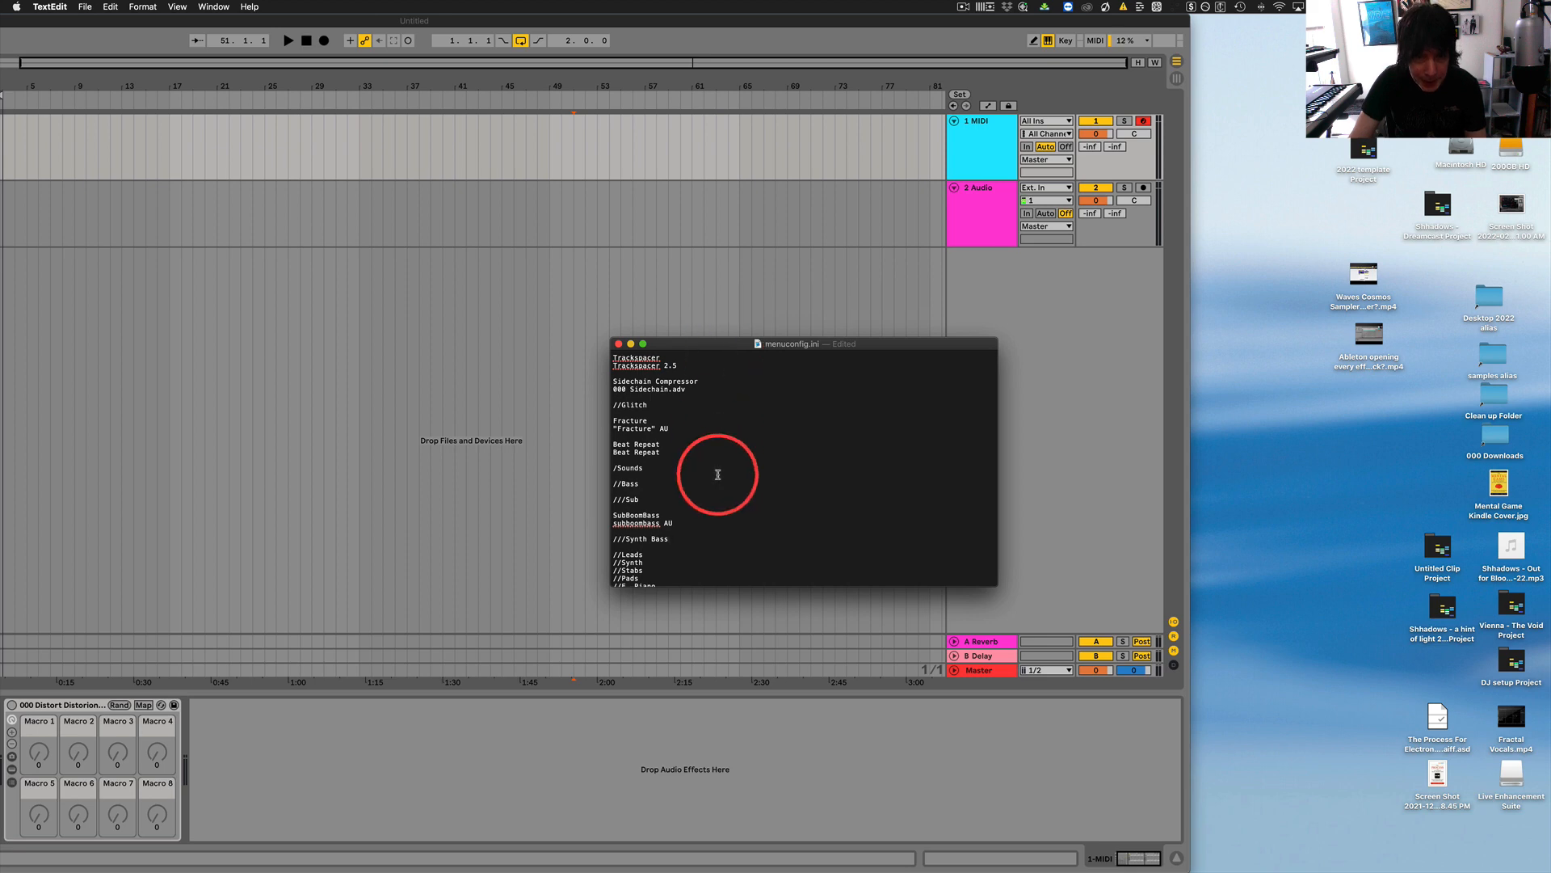
click(683, 549)
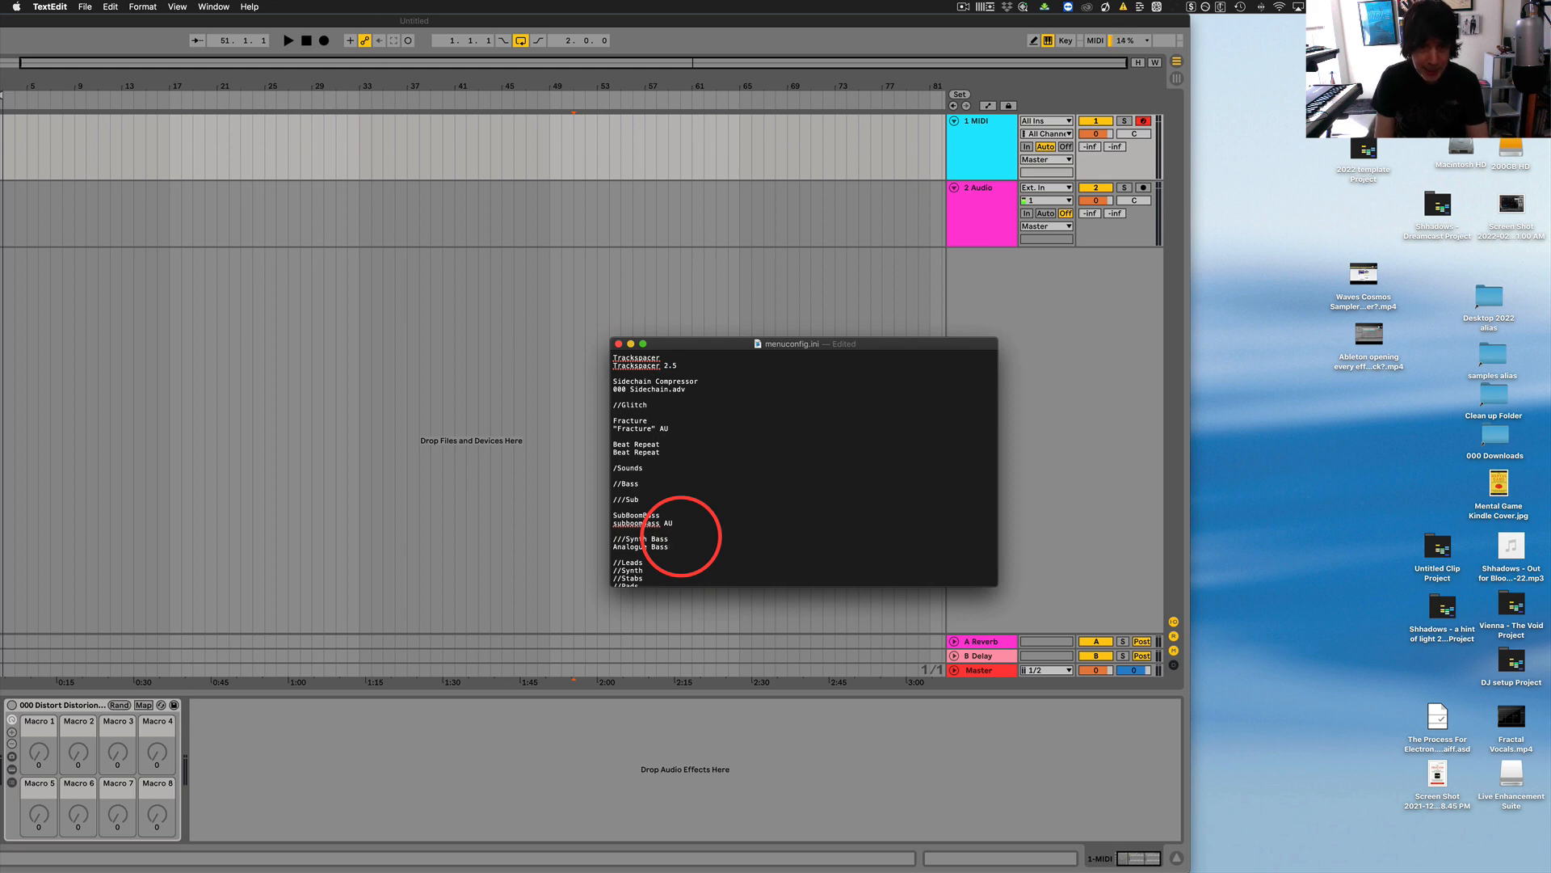
drag(679, 549, 625, 547)
click(678, 539)
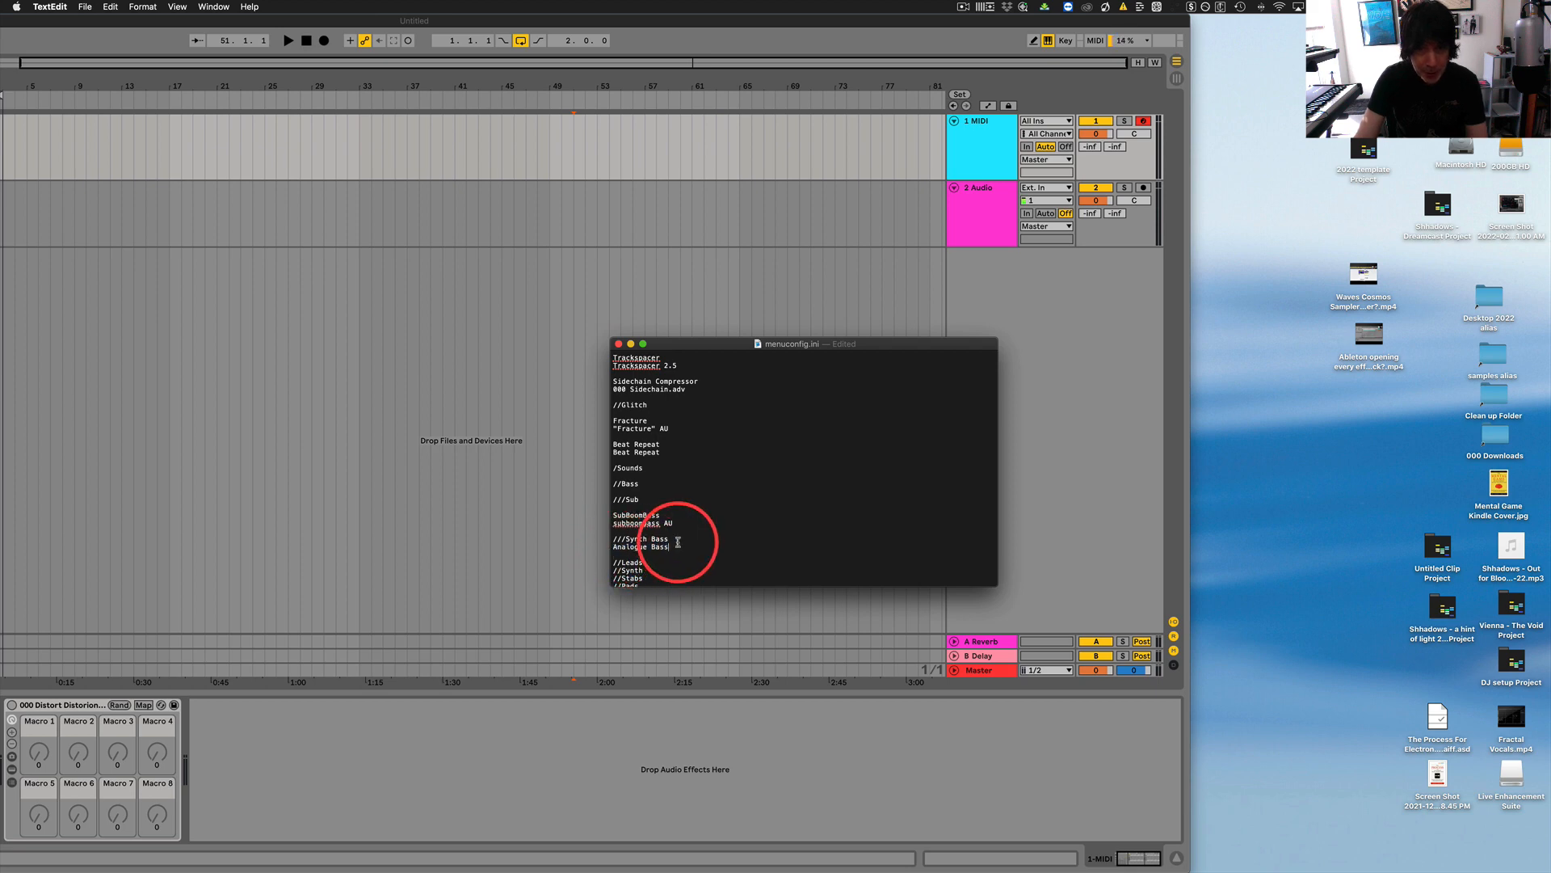
key(Return)
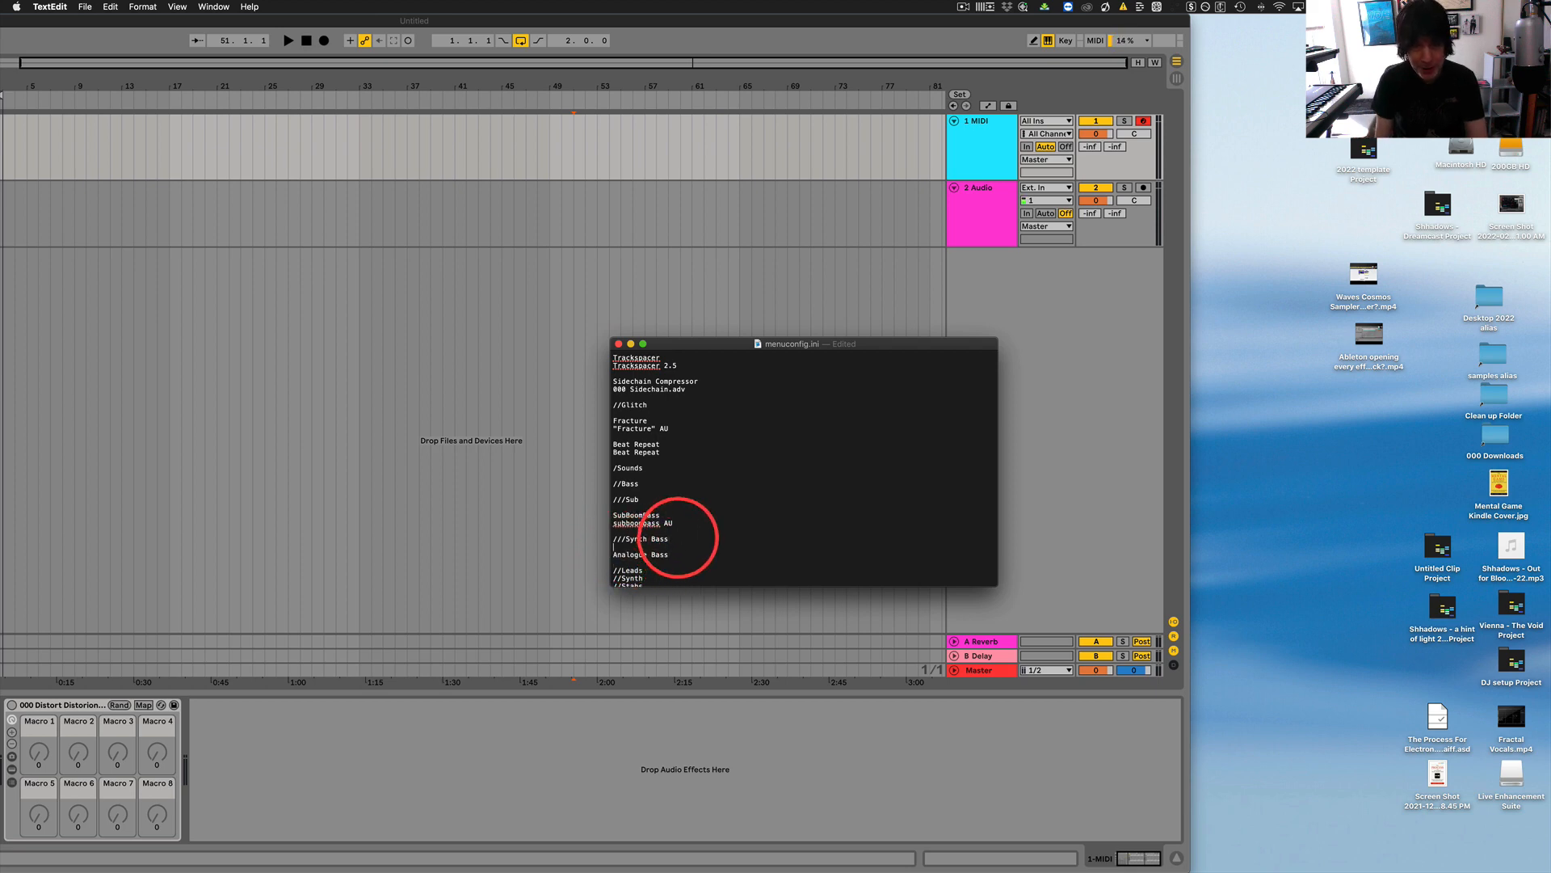
Paste a second Analogue Bass line directly below the first to complete the entry.
click(675, 554)
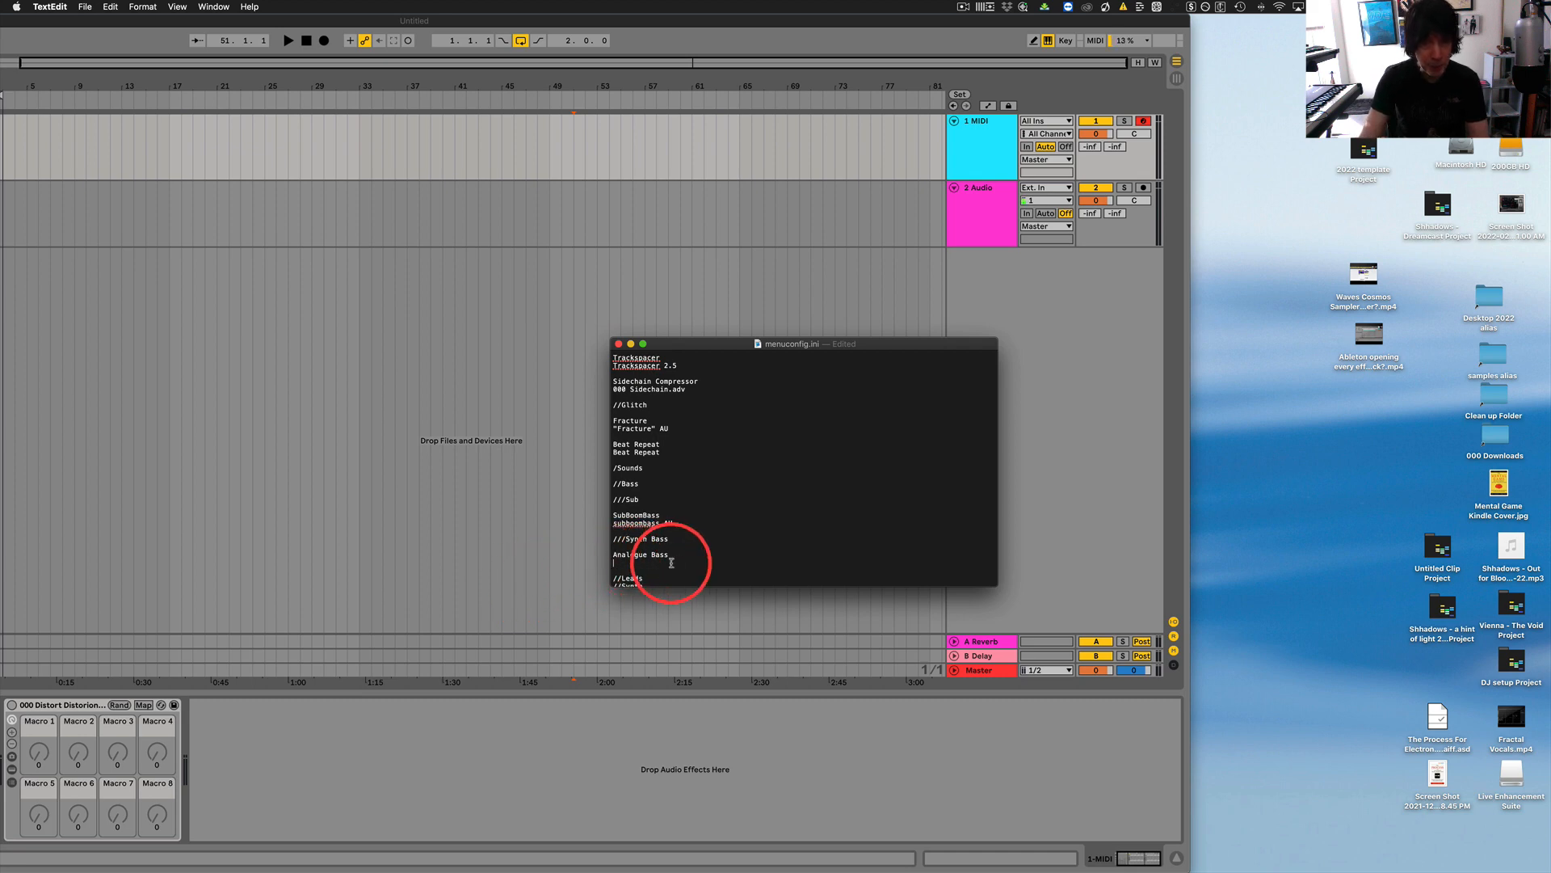
key(super+v)
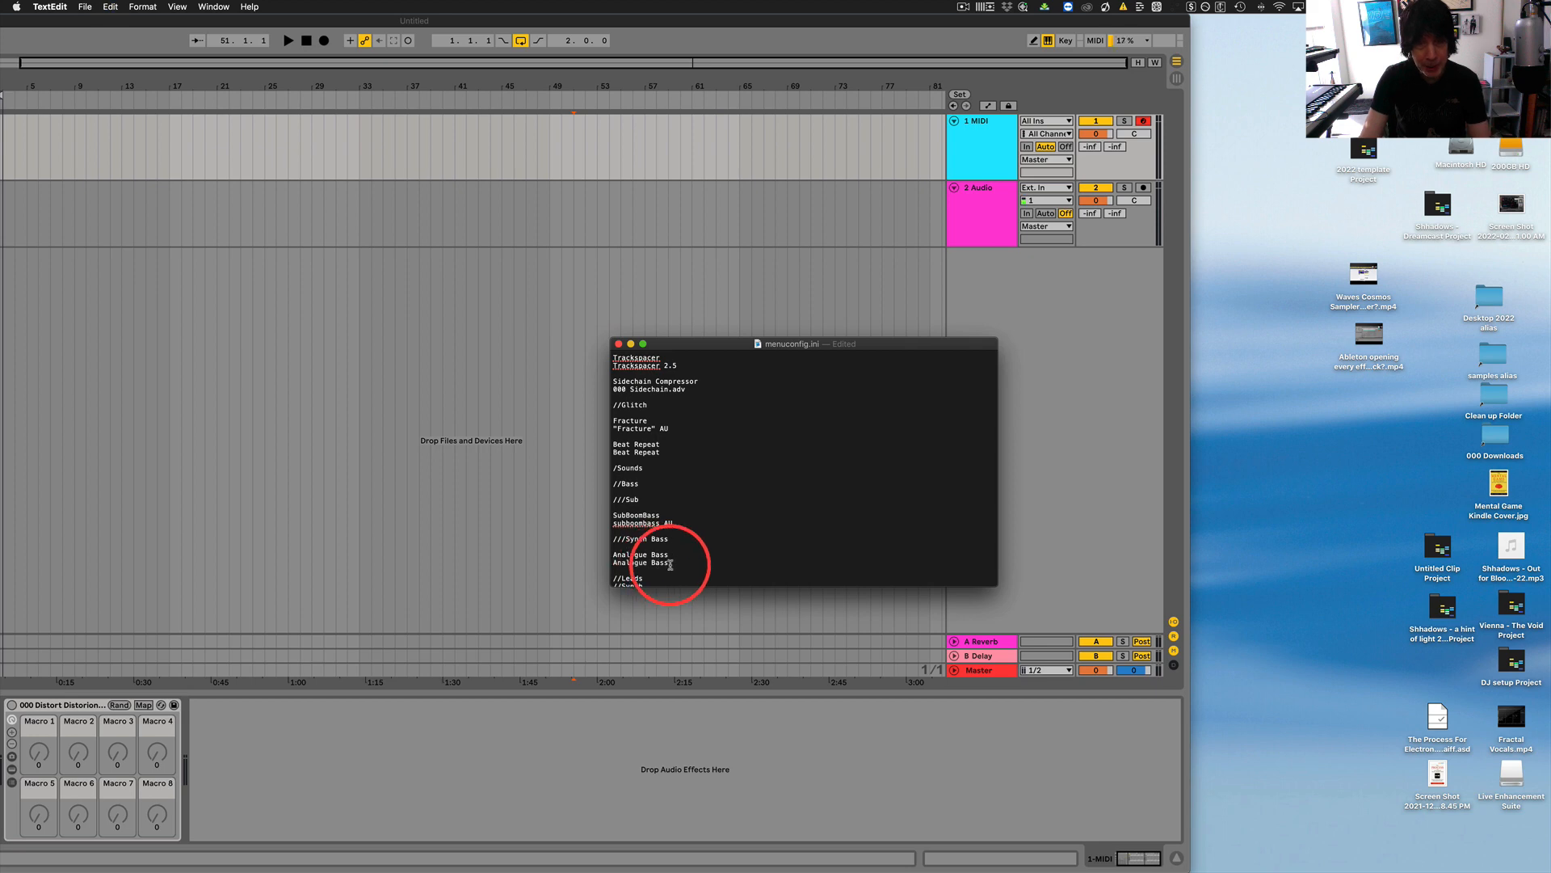
drag(665, 563, 610, 564)
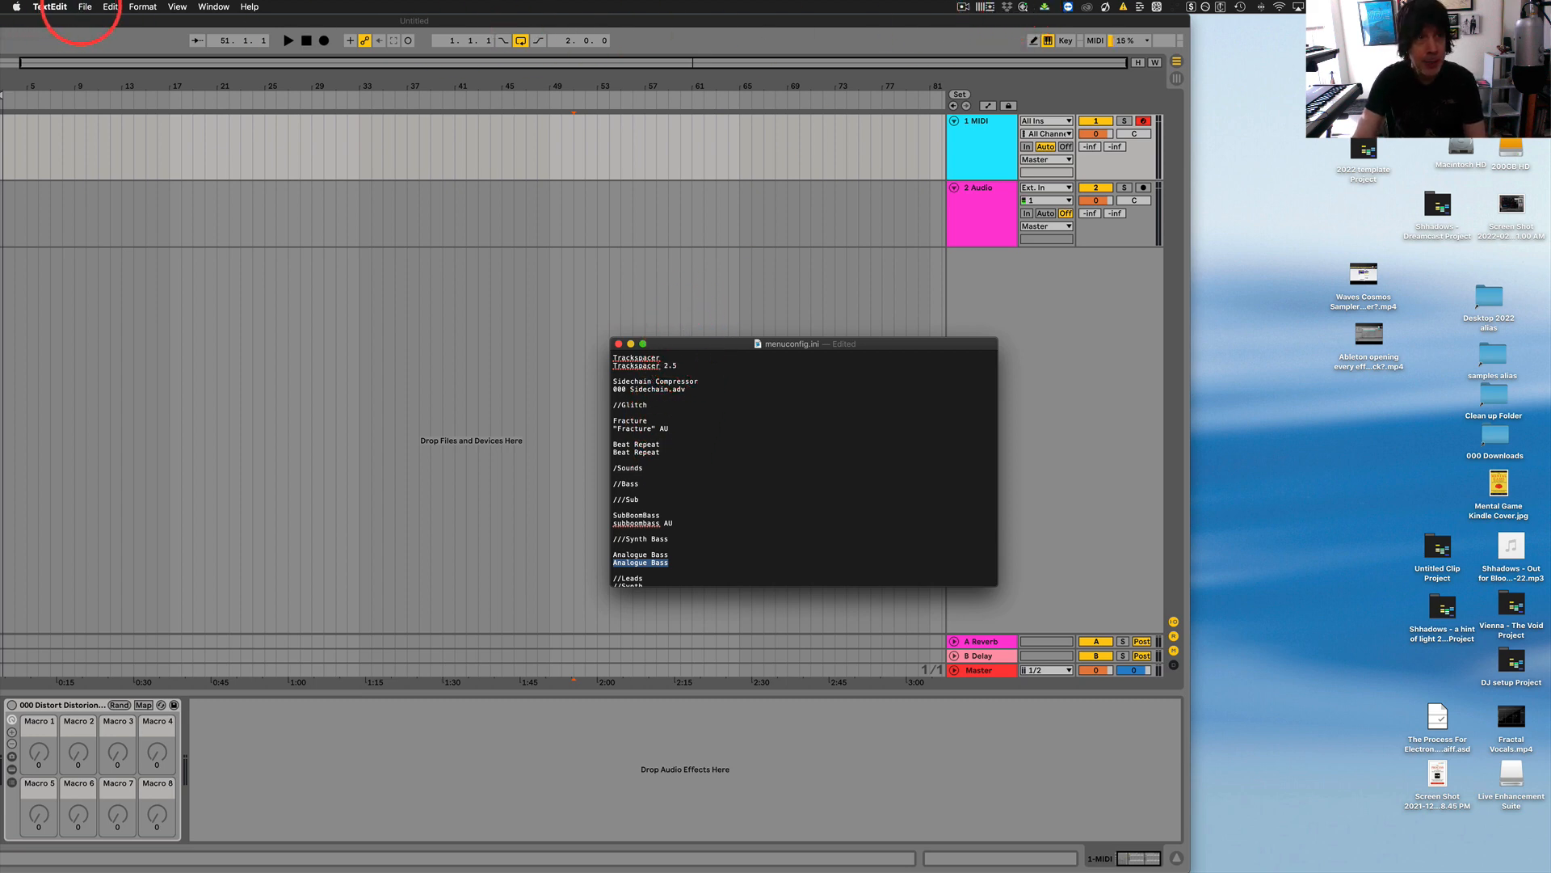
Save menuconfig.ini and reload Live Enhancement Suite.
click(83, 6)
click(91, 81)
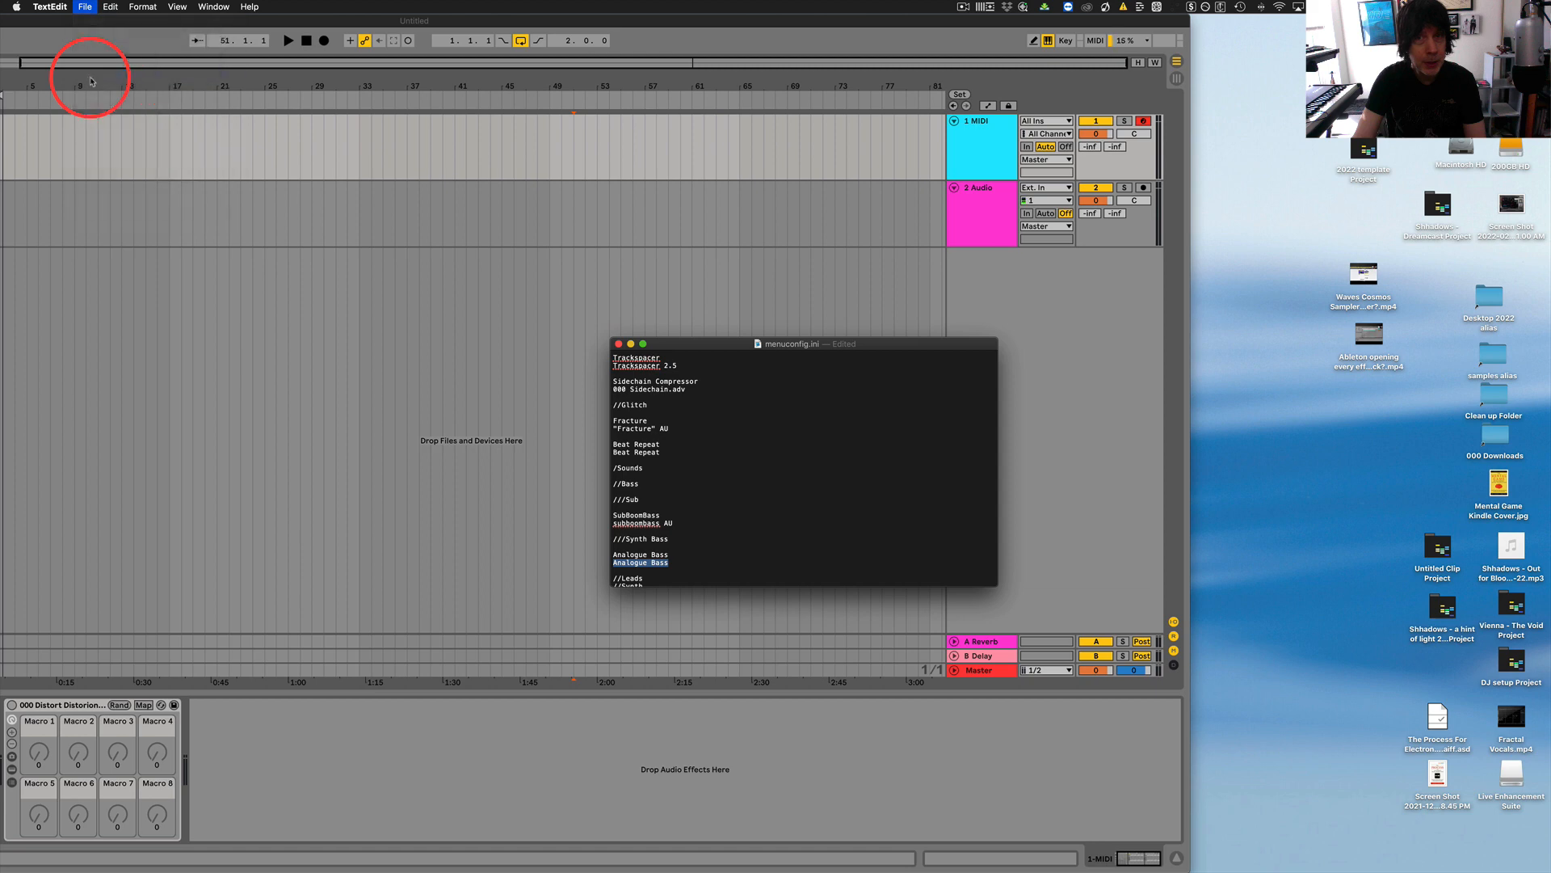
click(989, 7)
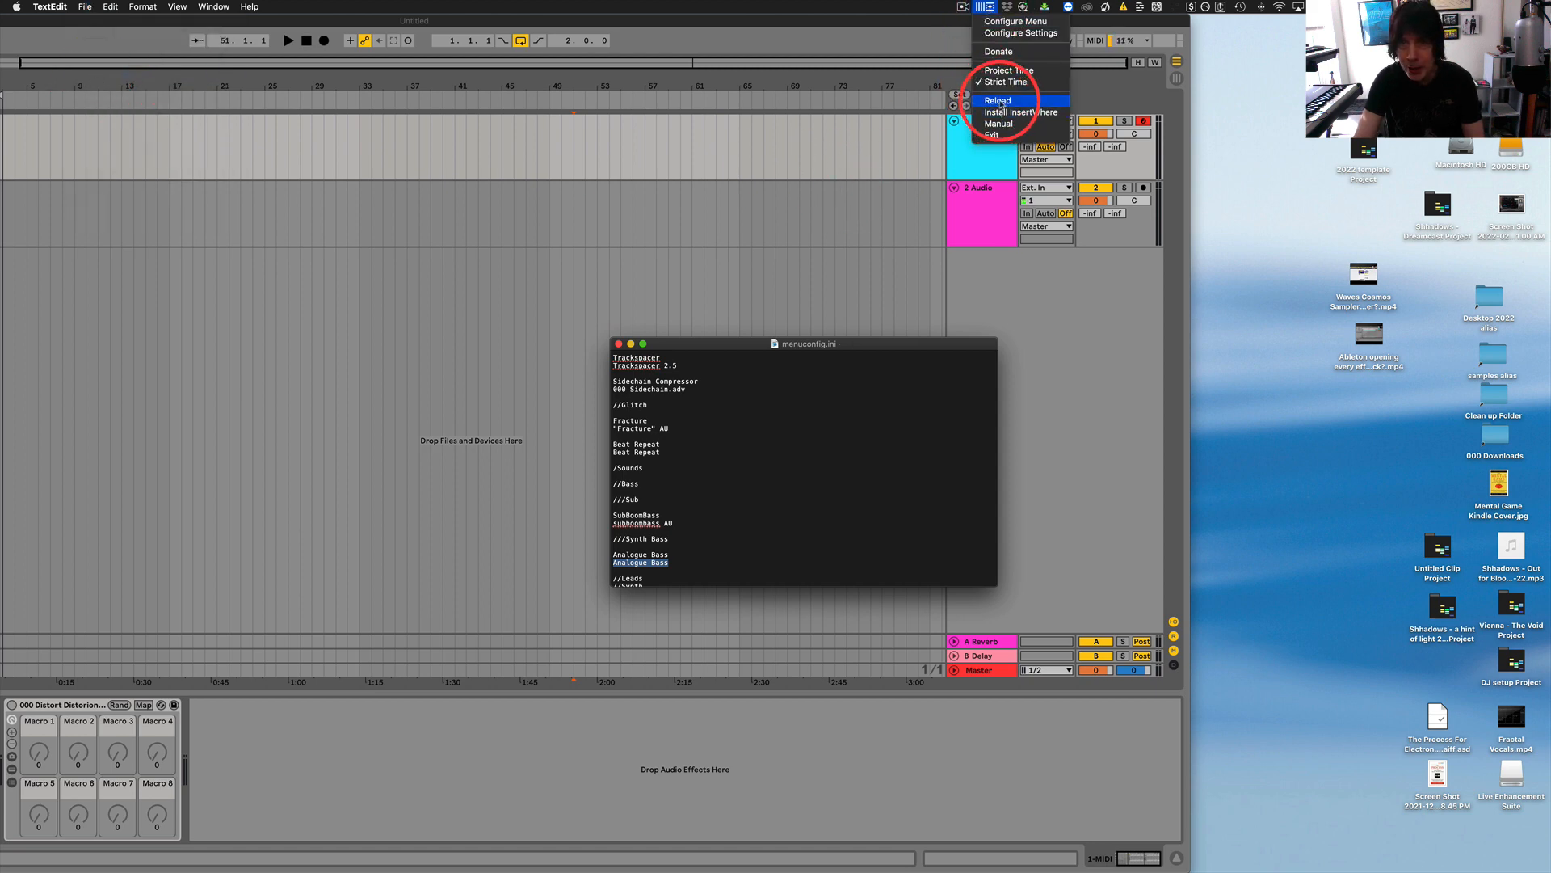
click(1002, 102)
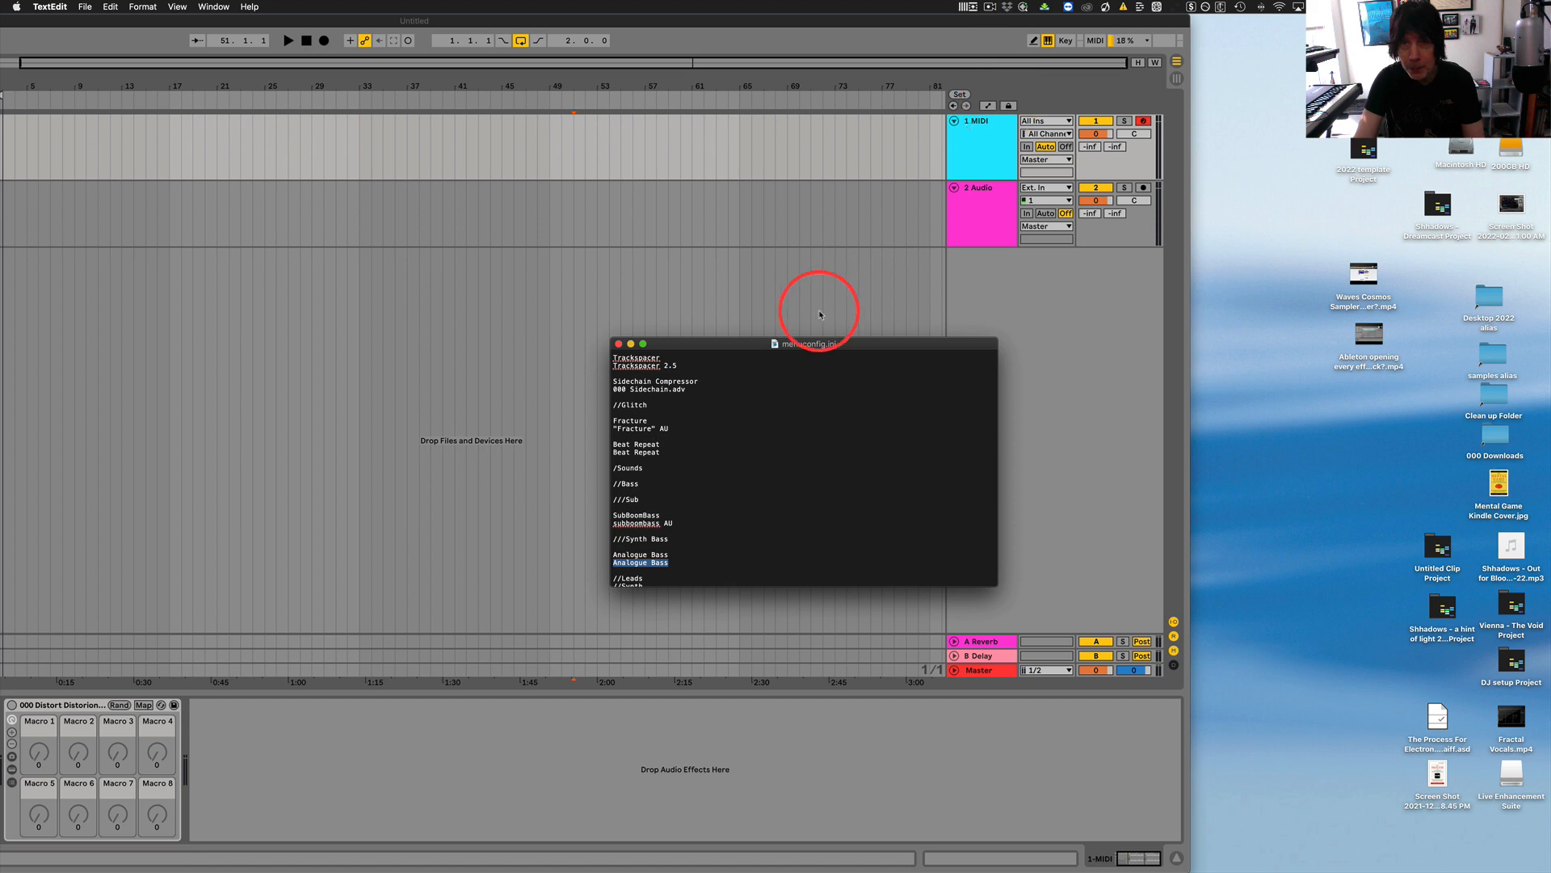
Move the configuration window aside and add Analogue Bass to the MIDI track from the Synth Bass subcategory of Sounds > Bass.
drag(760, 346, 1196, 343)
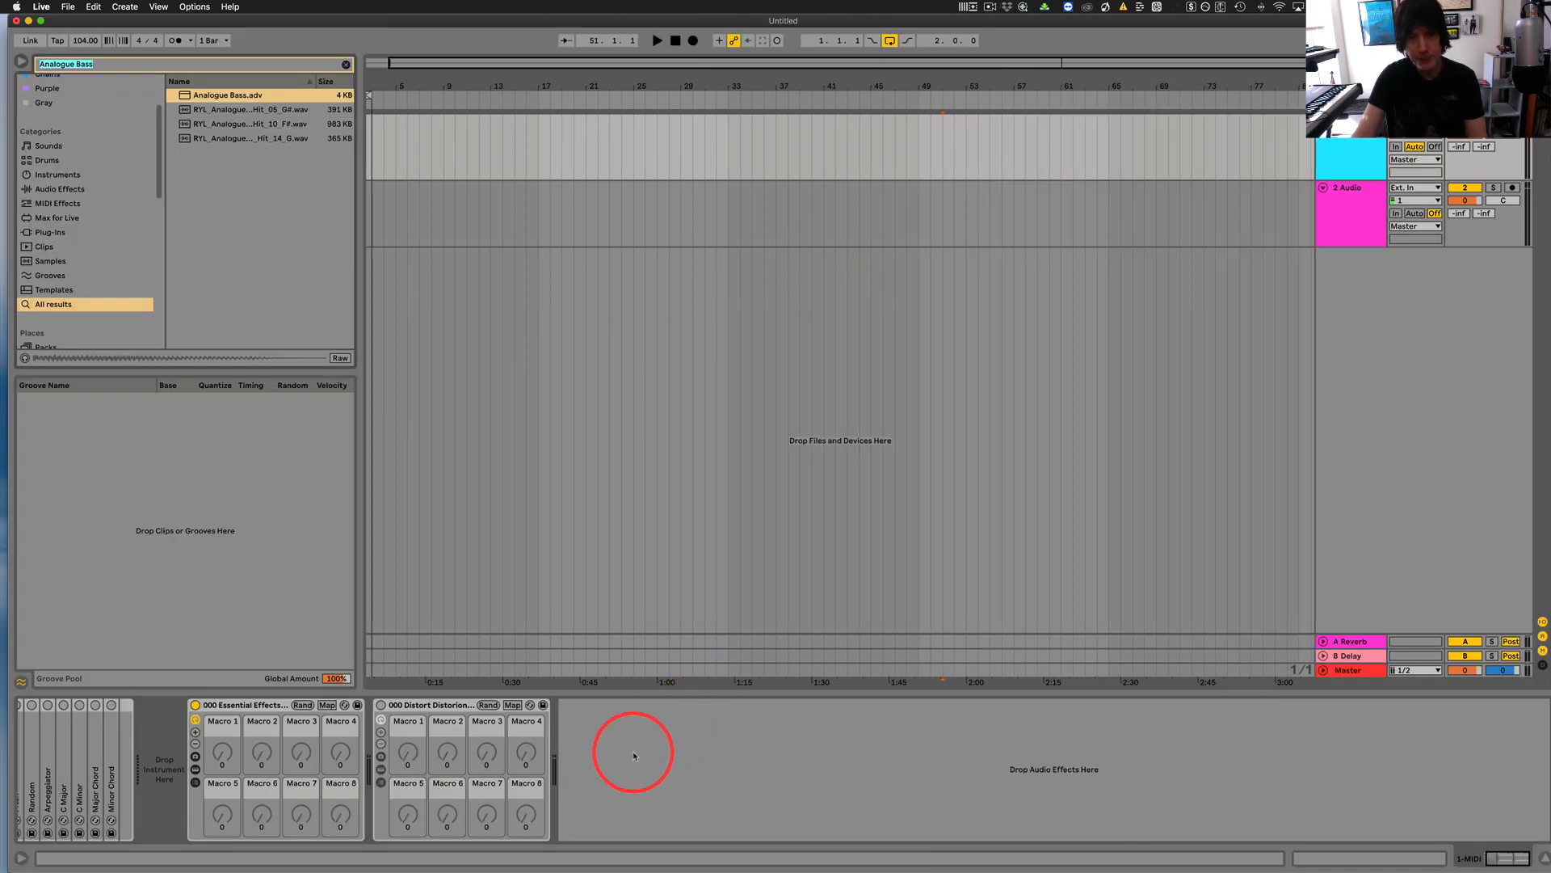
right_click(635, 755)
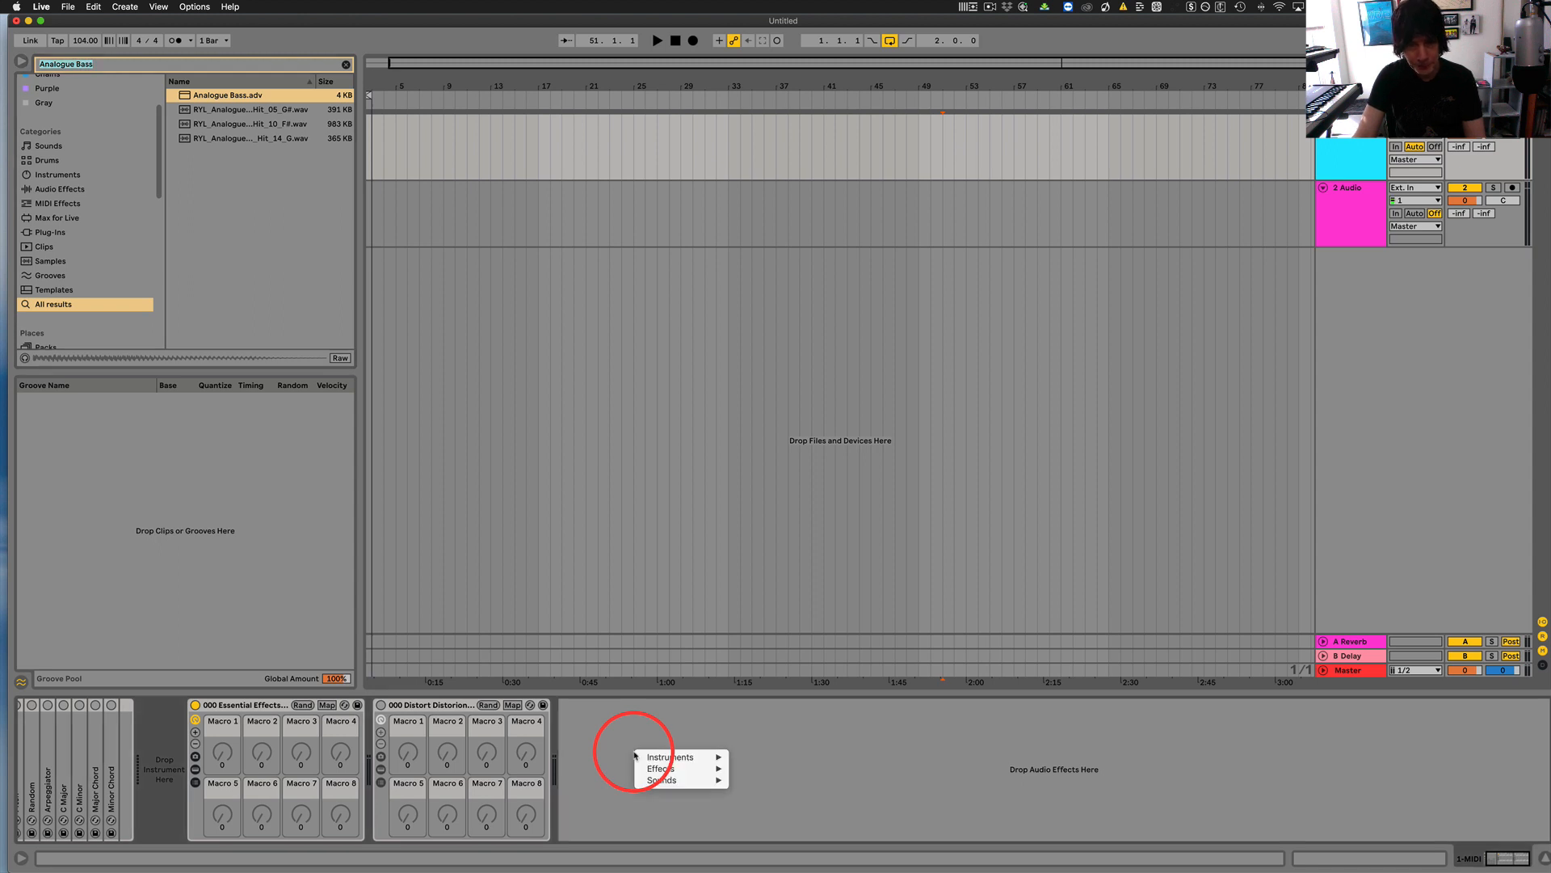
mouse_move(659, 779)
mouse_move(762, 781)
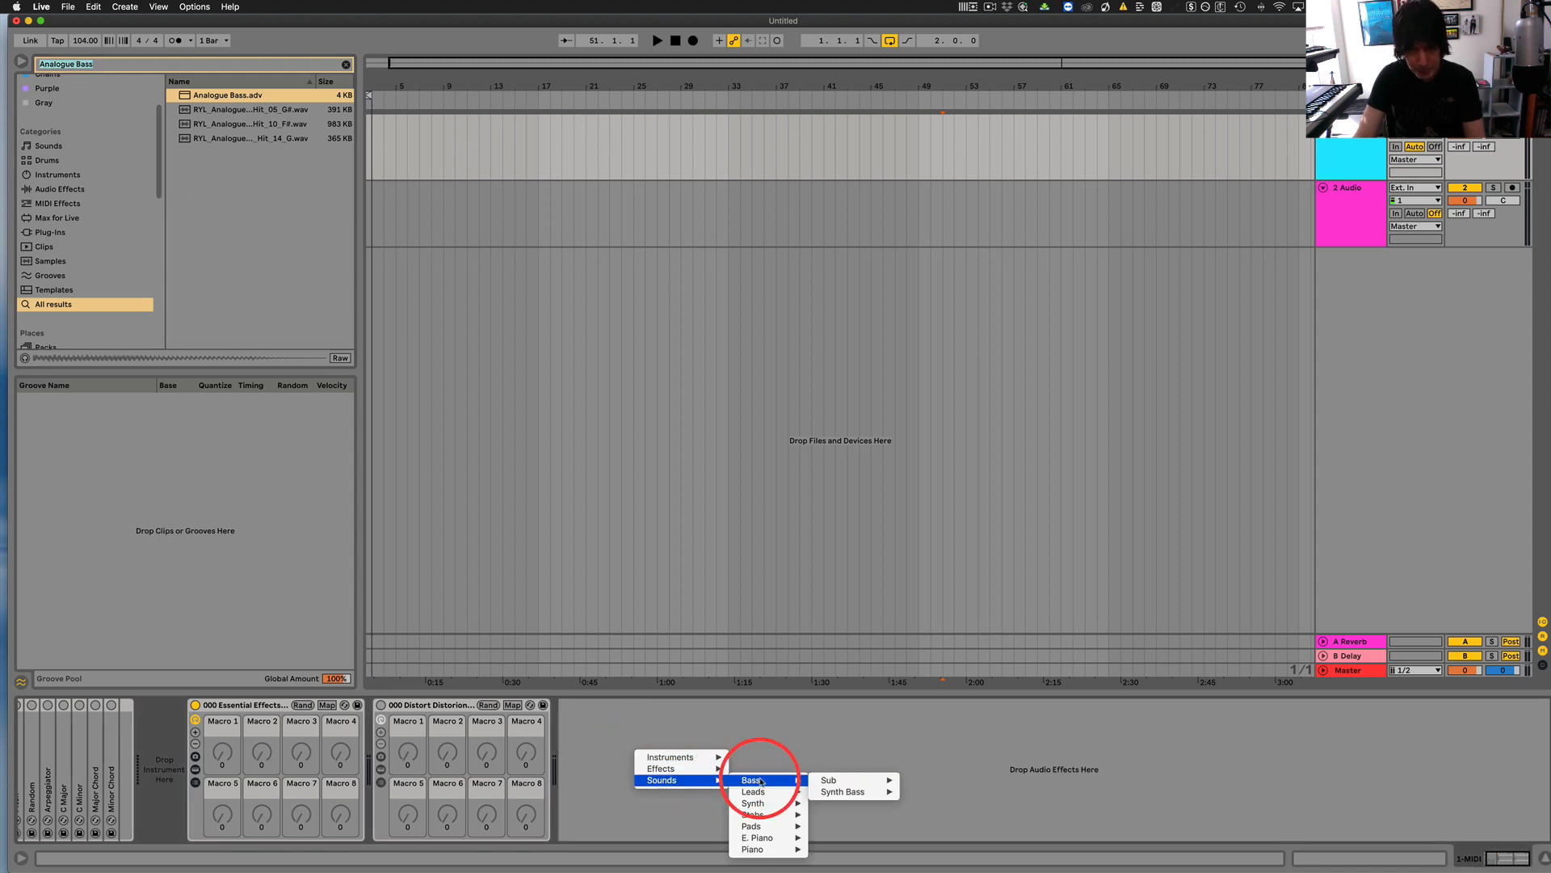
mouse_move(834, 781)
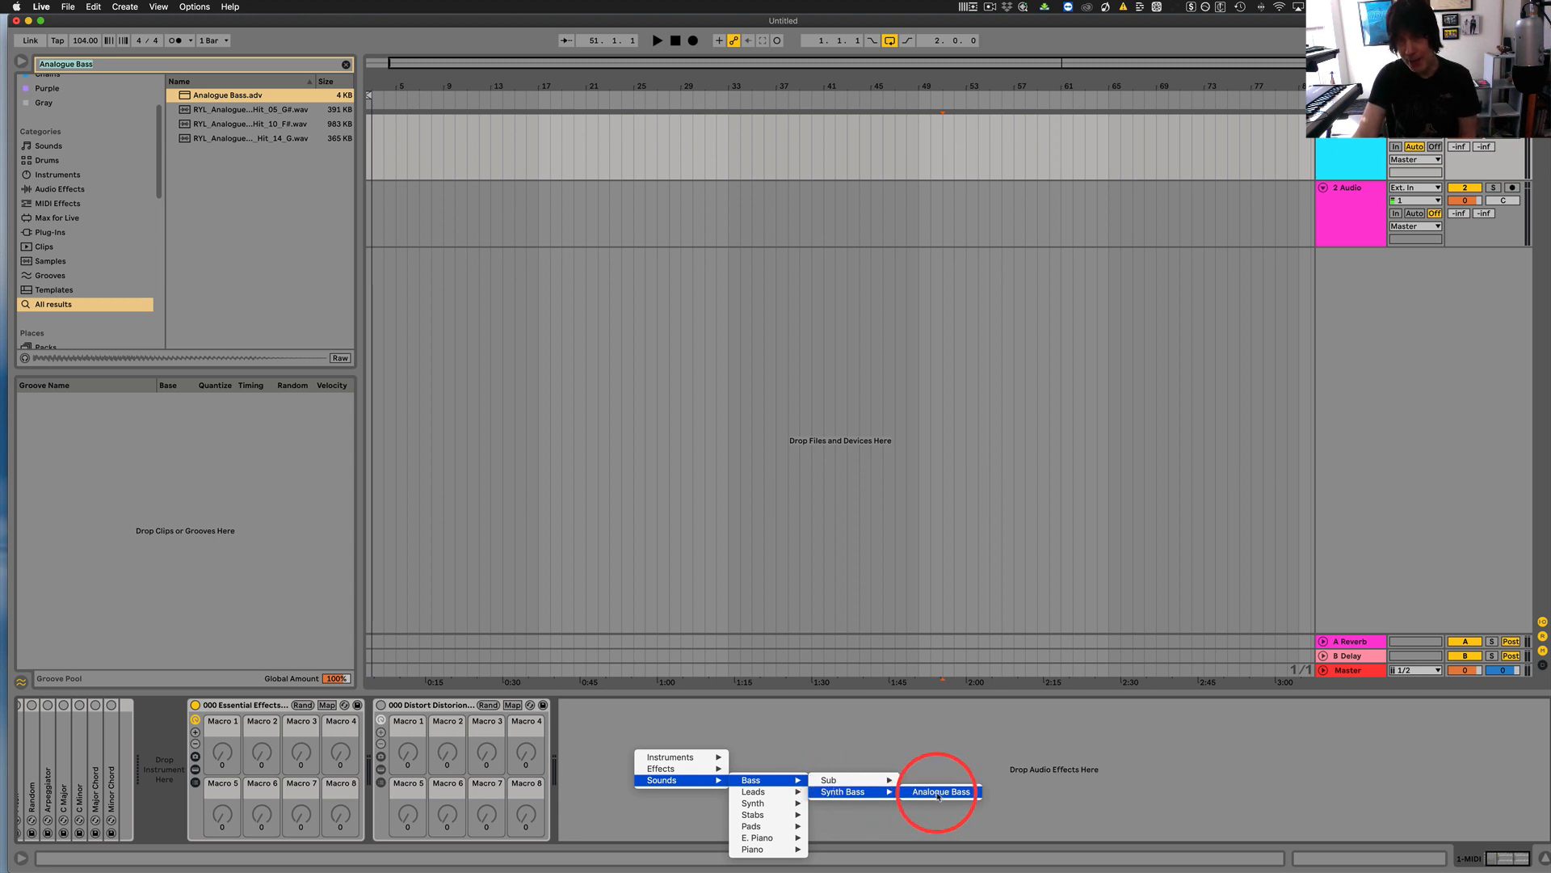
click(938, 791)
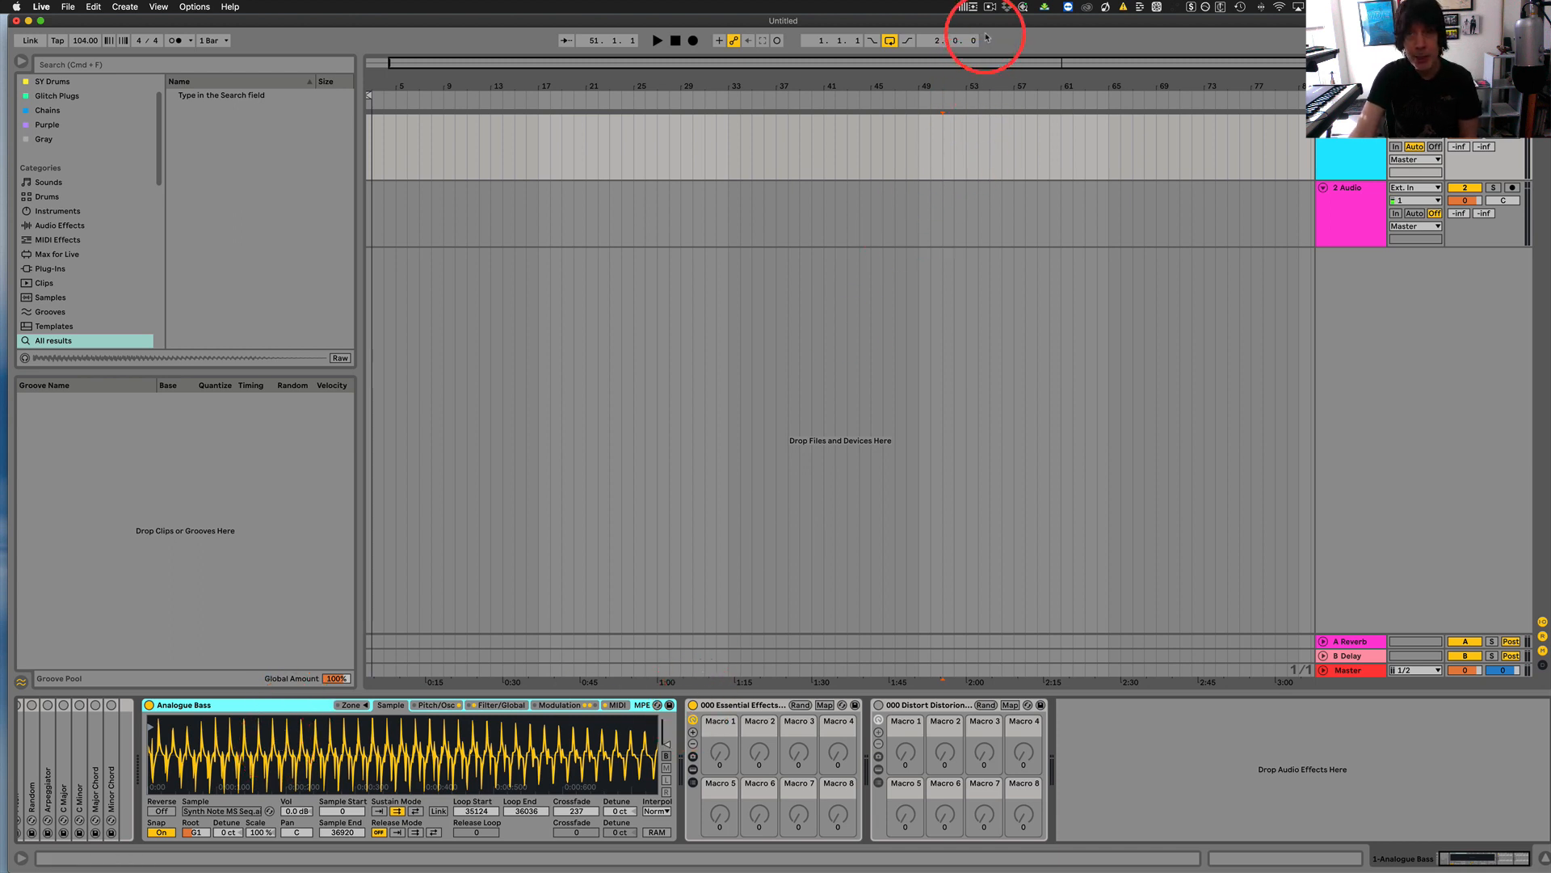
Reopen menuconfig.ini from Live Enhancement Suite and copy subboombass from the SubBoomBass entry's search line.
click(967, 10)
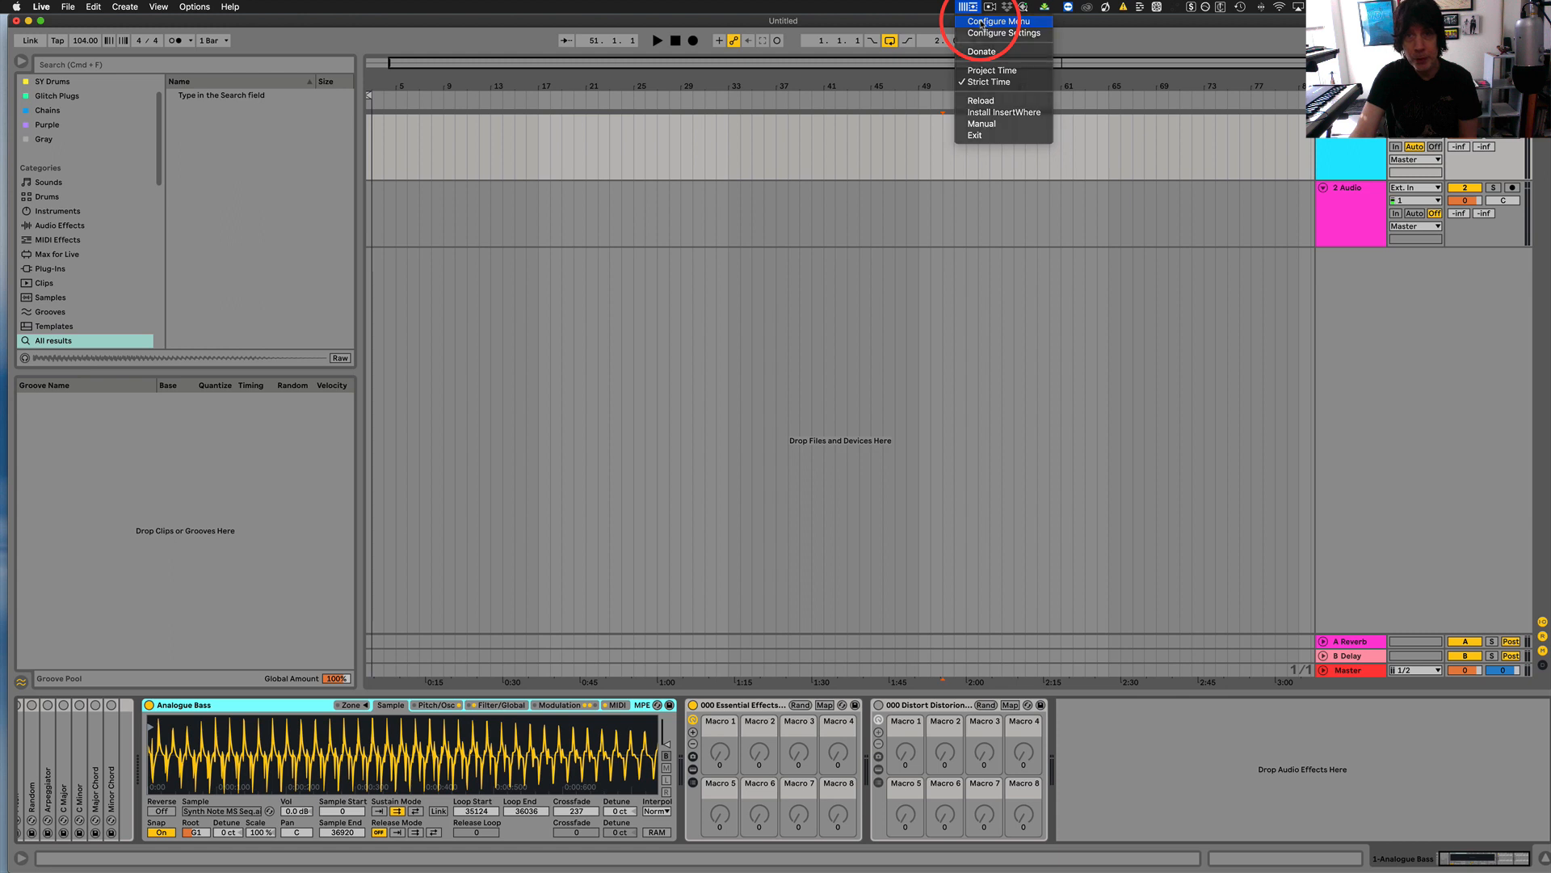
click(982, 24)
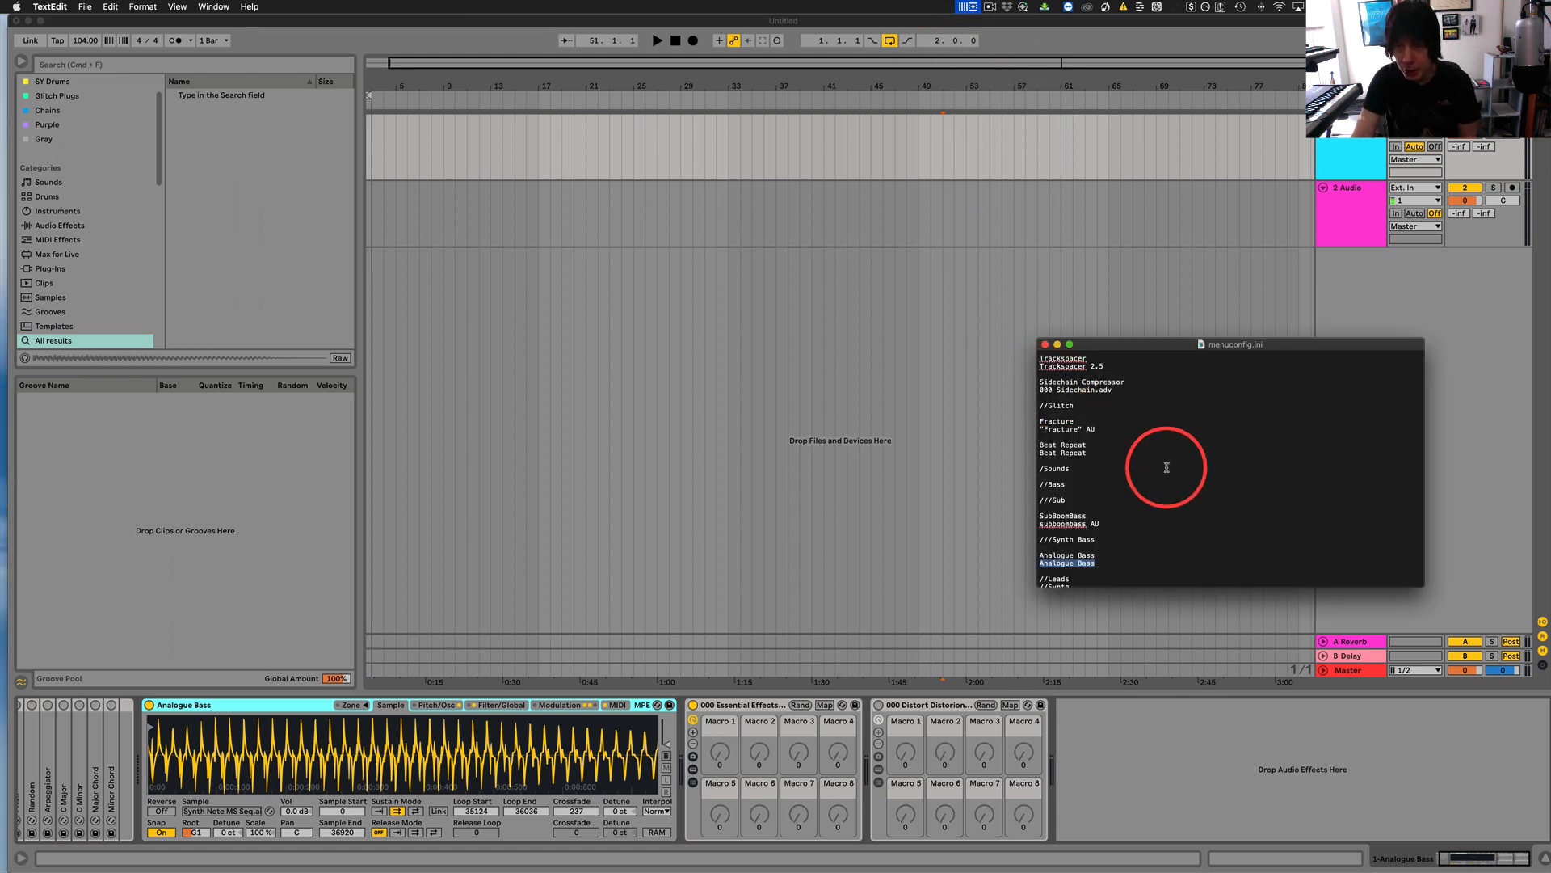
scroll(1166, 467, down, 3)
scroll(1166, 467, down, 3)
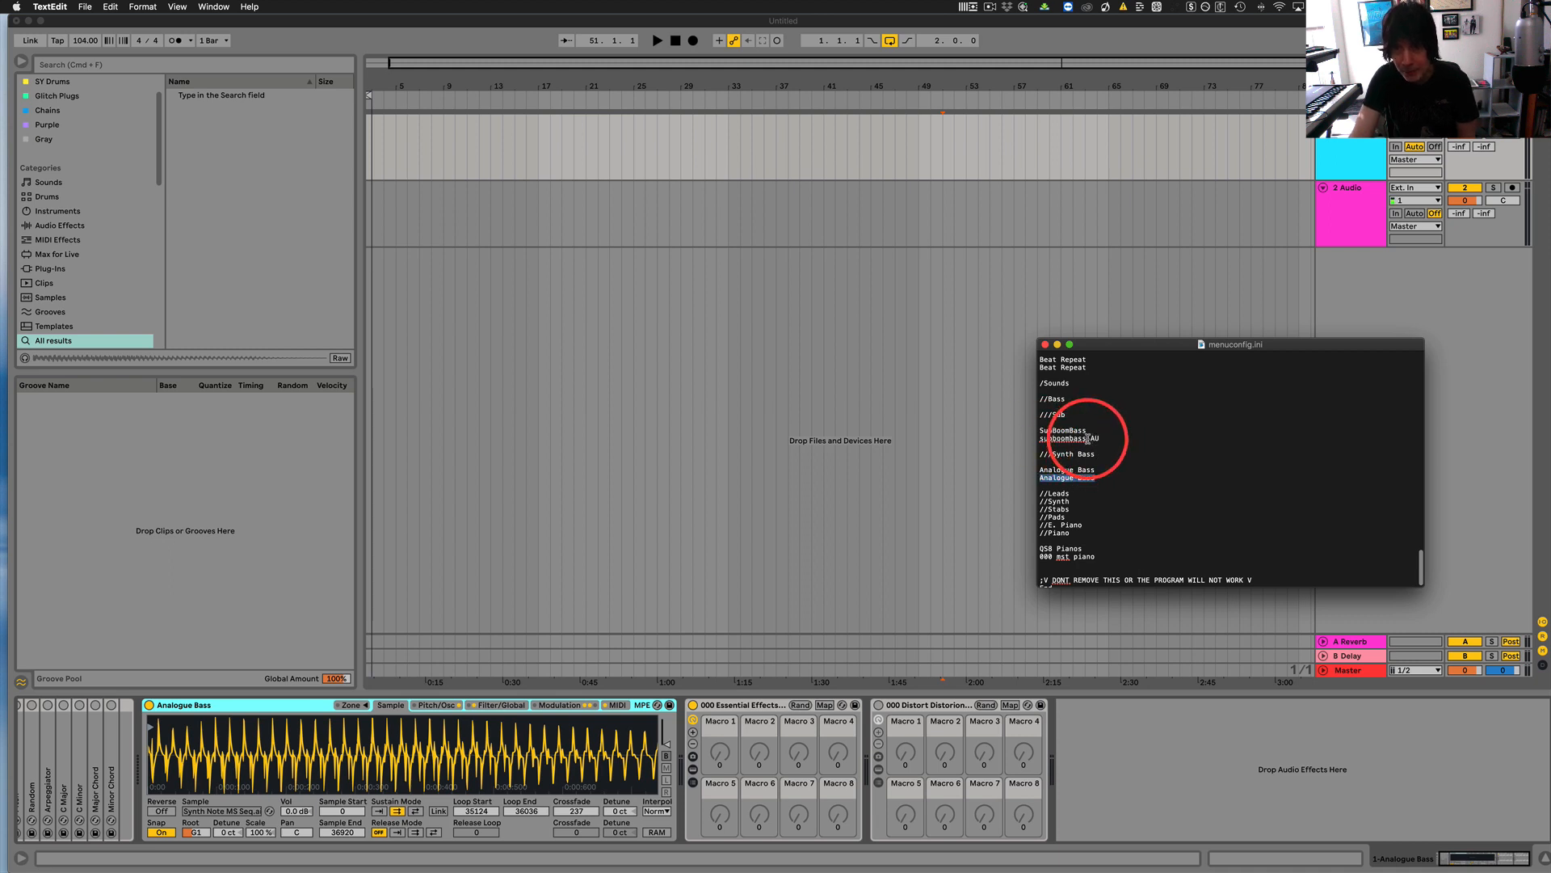
drag(1087, 439, 1040, 438)
key(cmd+c)
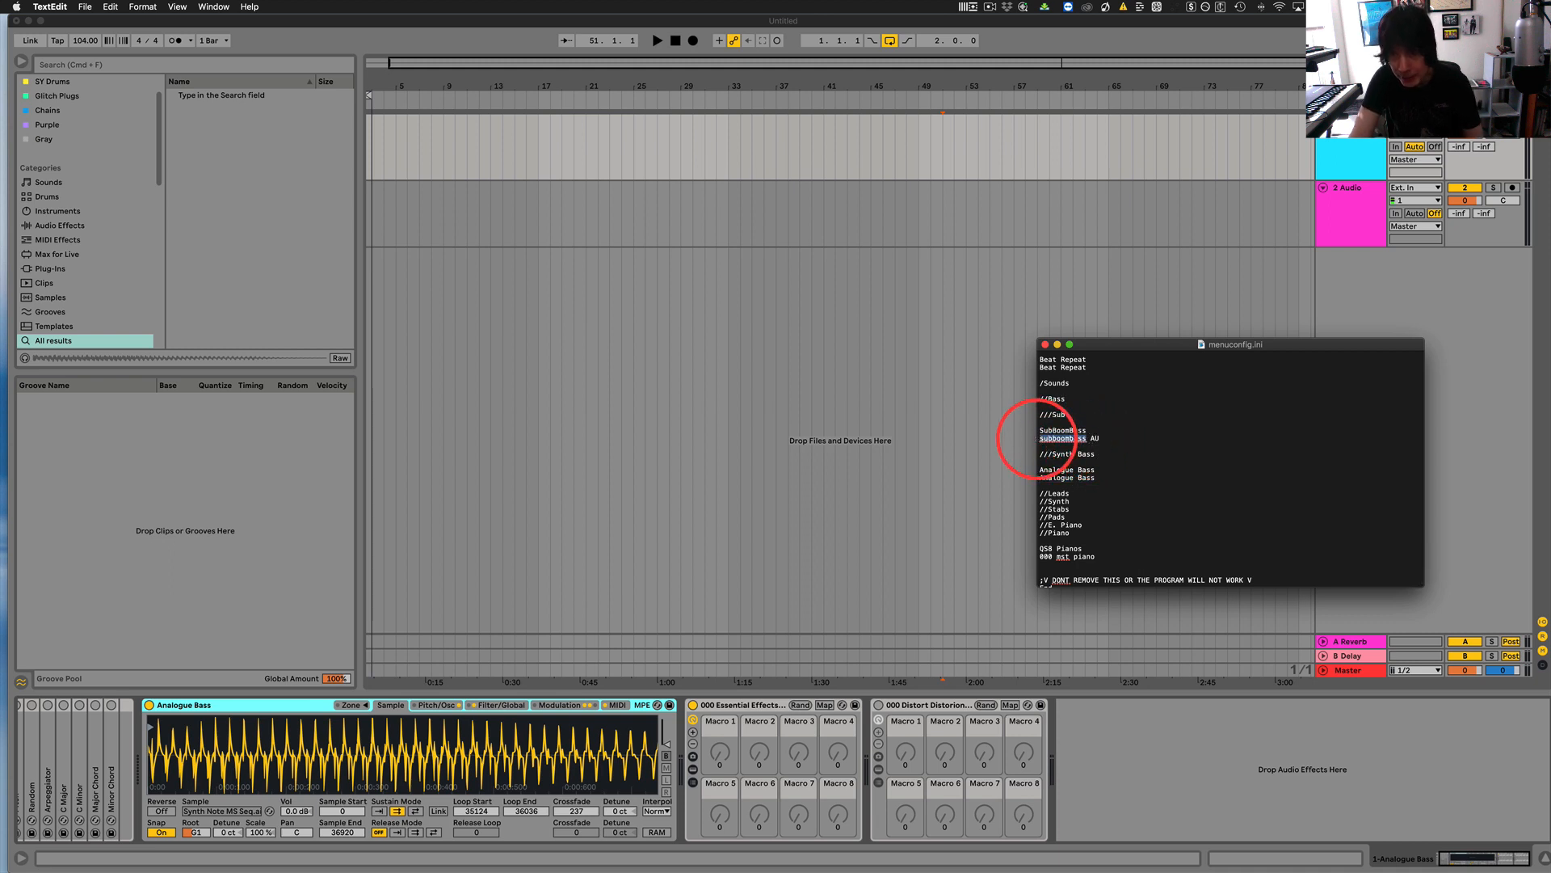
Switch to Ableton Live, search the browser for subboombass, and narrow the search to subboombass au.
click(90, 64)
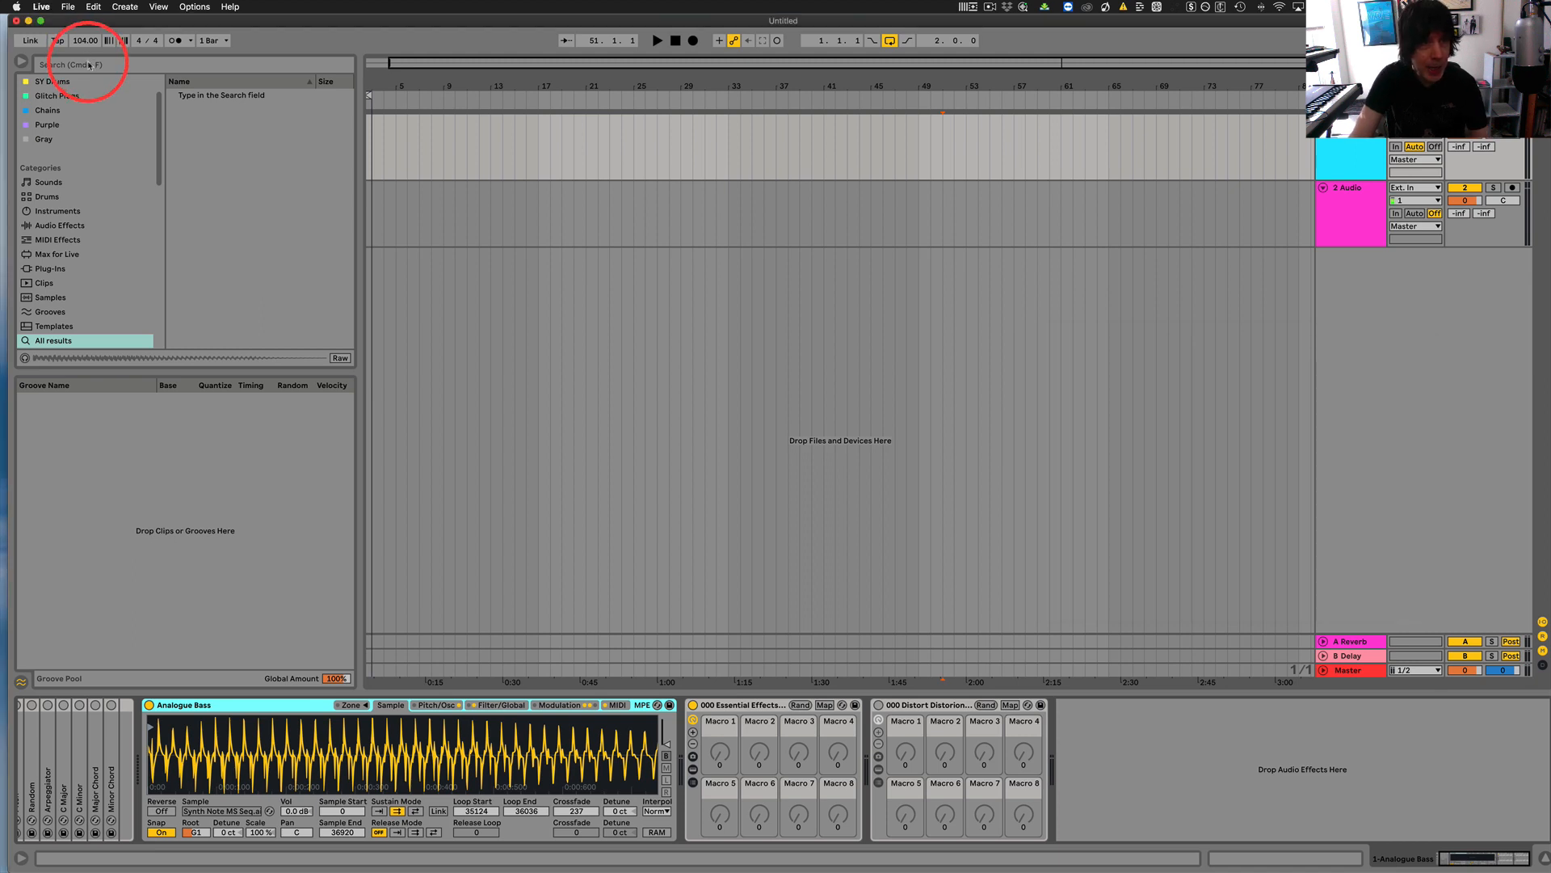
key(cmd+v)
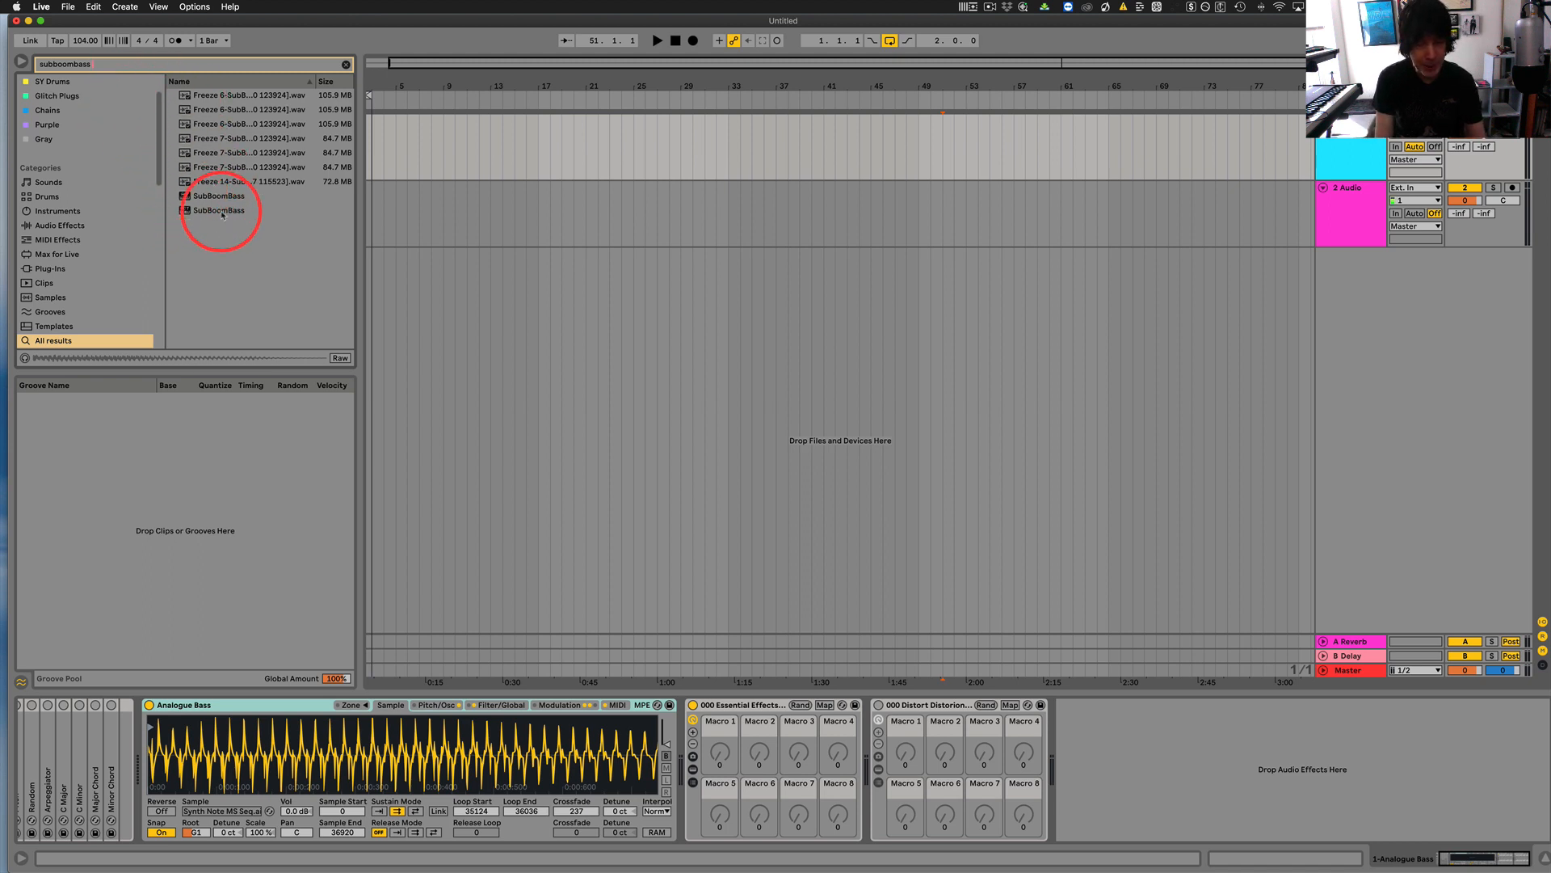
text(au)
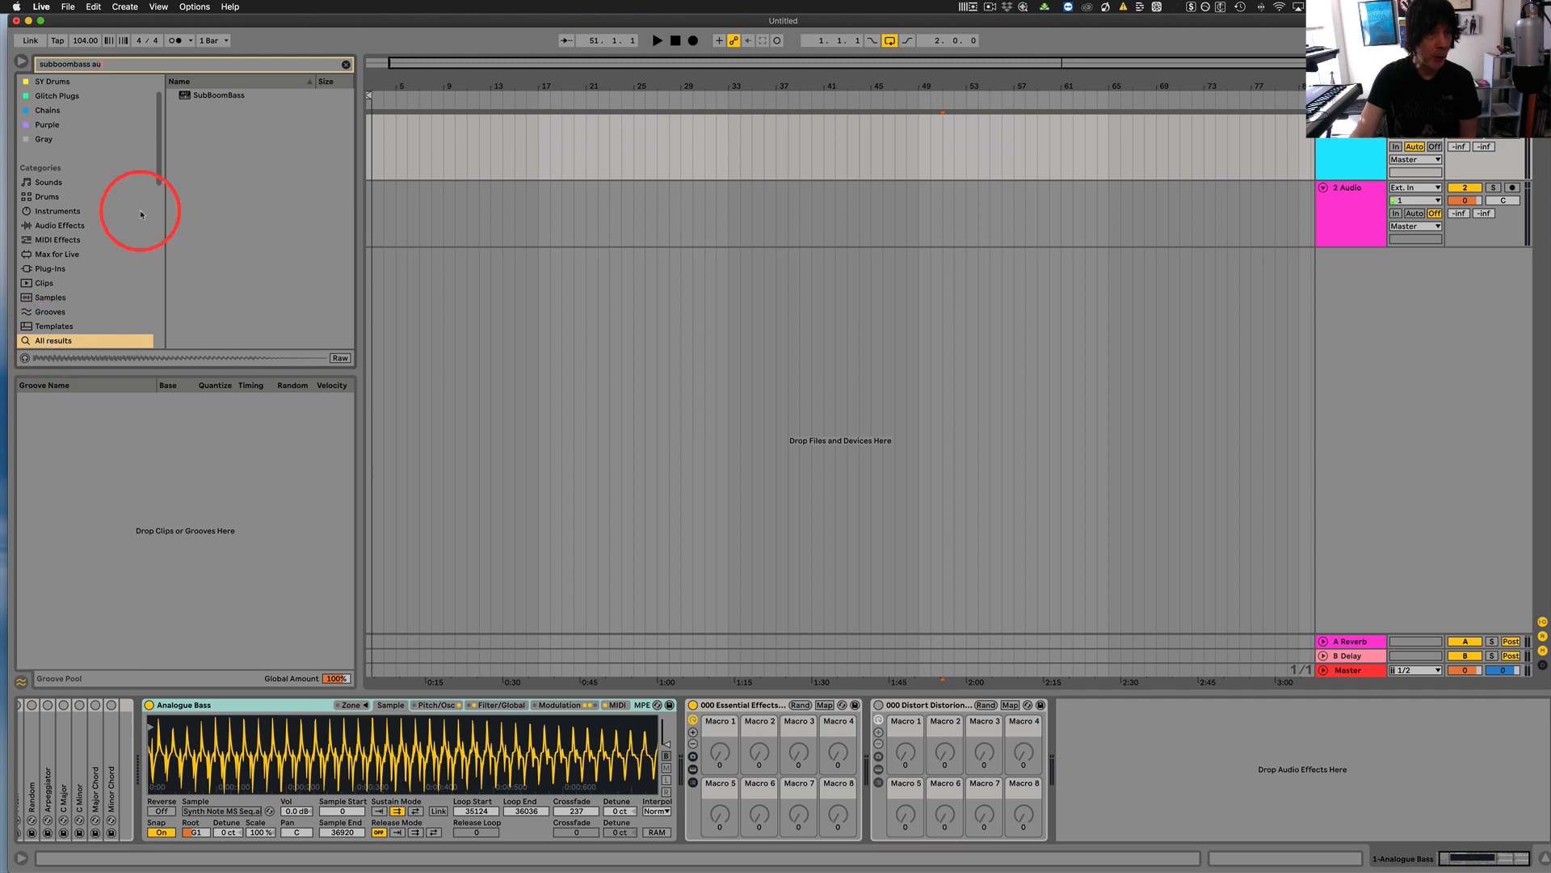
drag(114, 68, 54, 65)
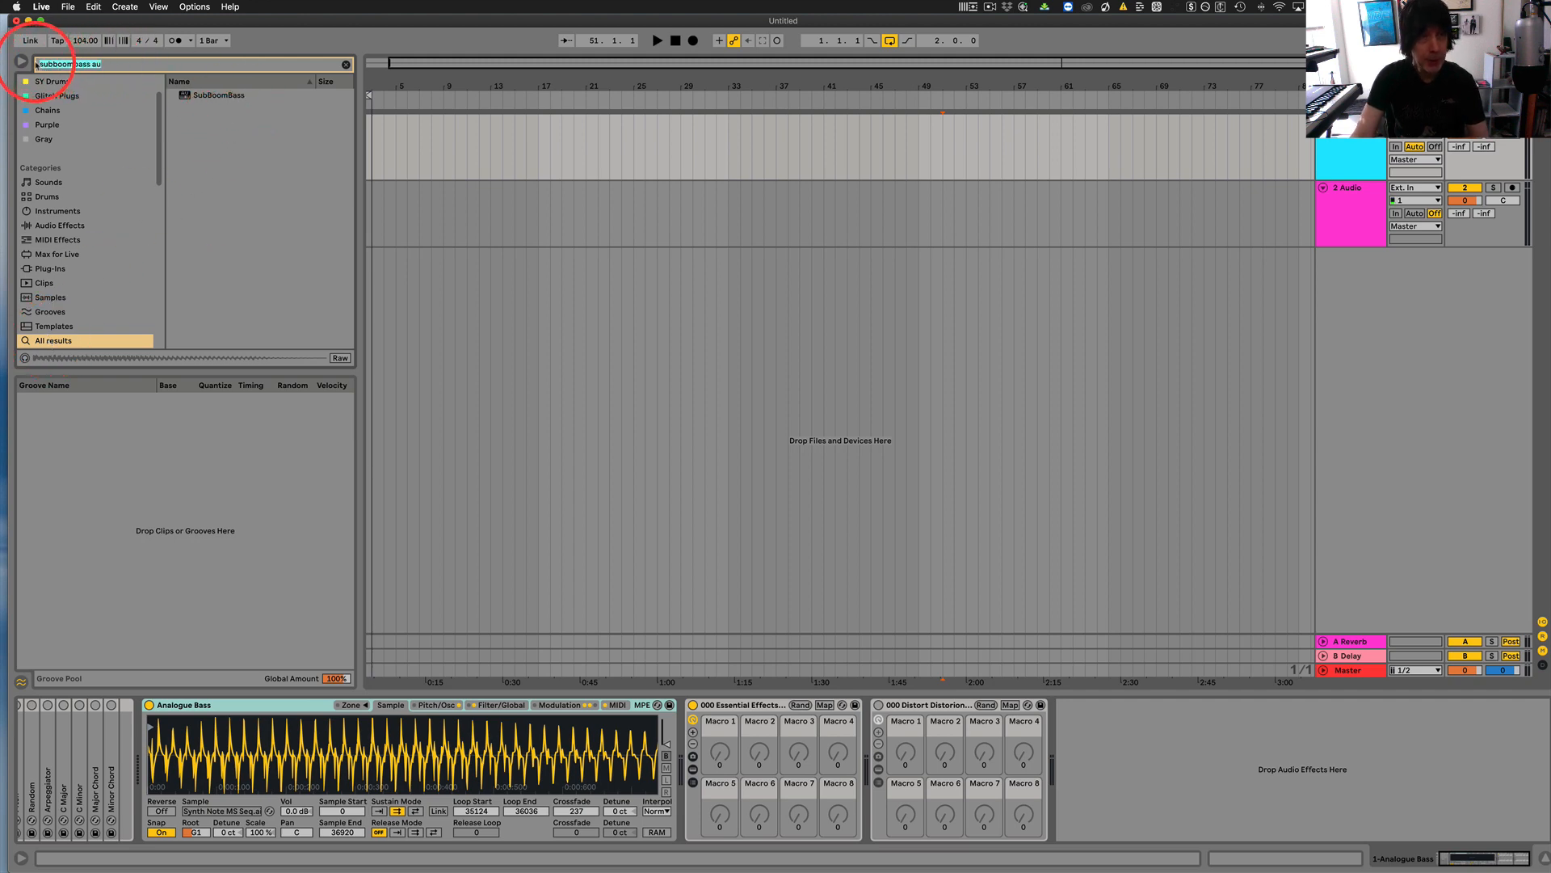
Return to menuconfig.ini and highlight the subboombass AU line under SubBoomBass for comparison with the browser search.
click(846, 853)
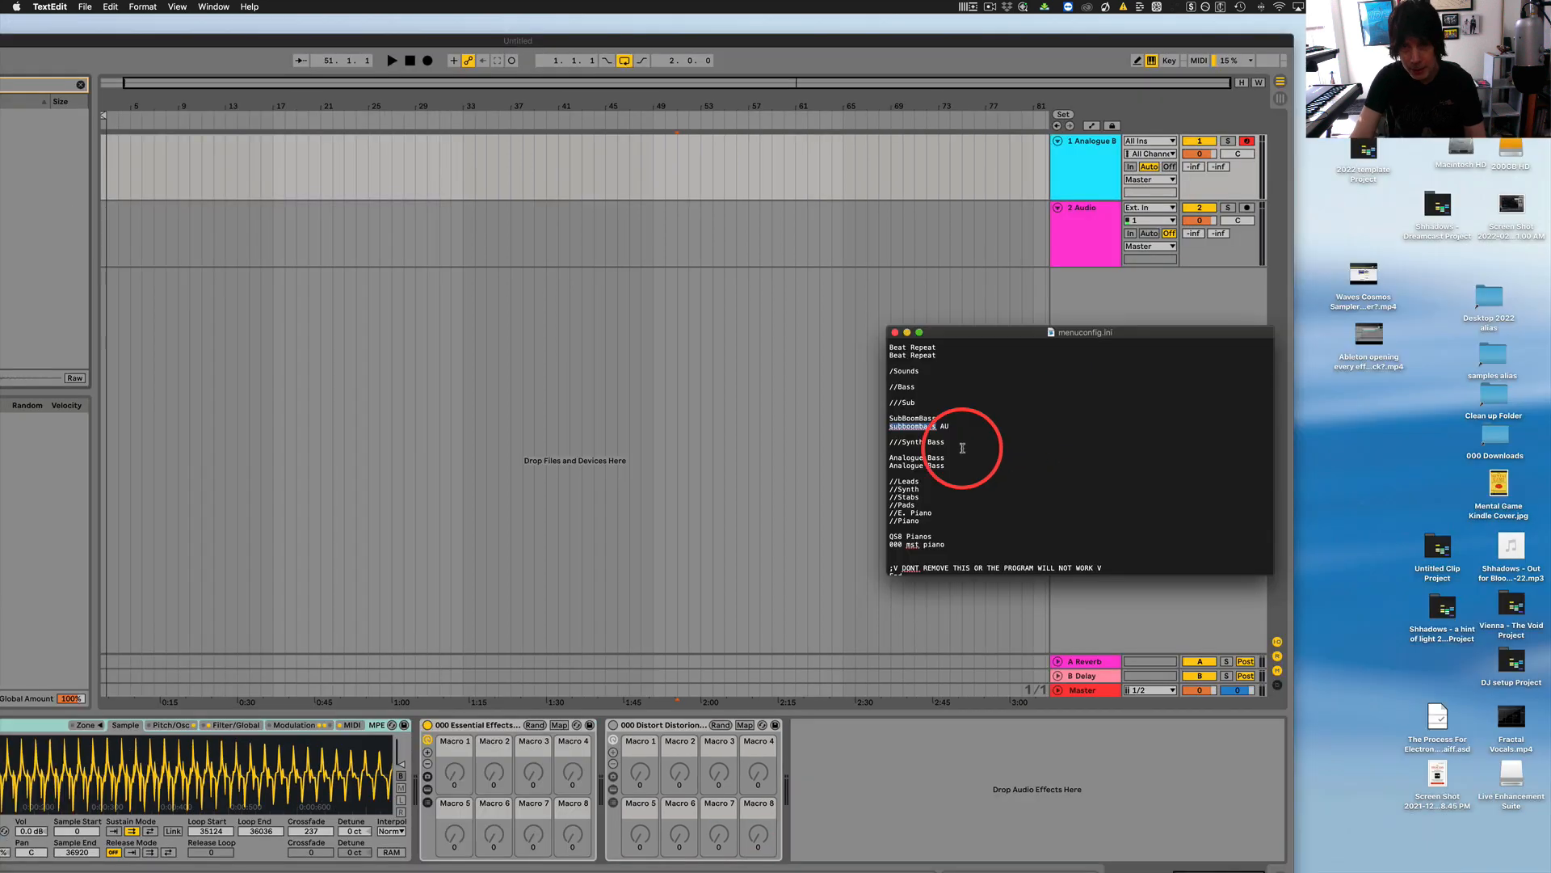
drag(950, 426, 883, 425)
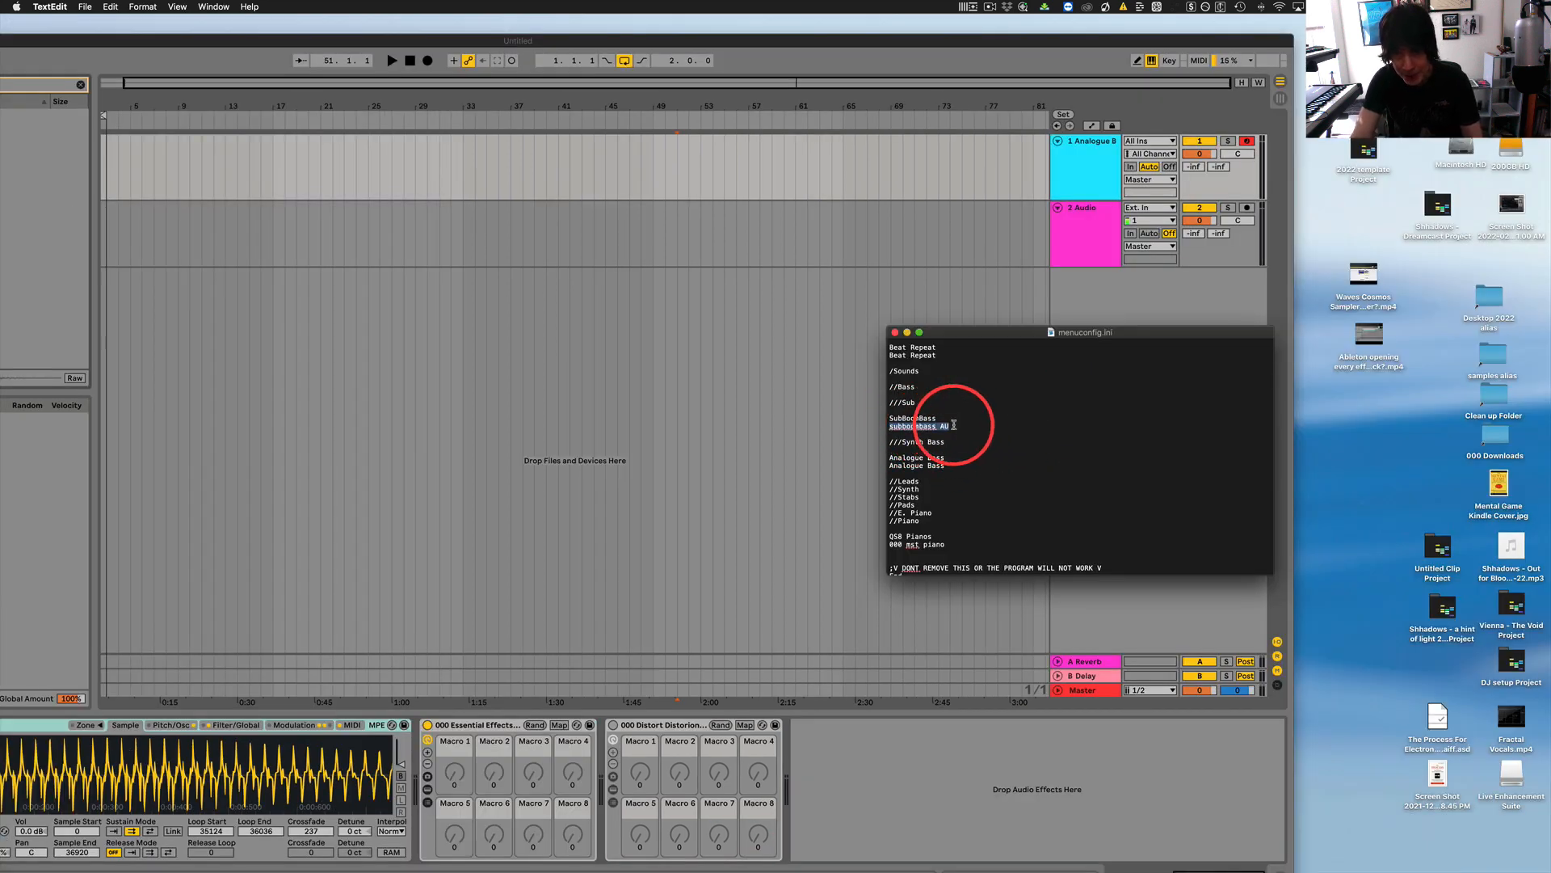
click(954, 424)
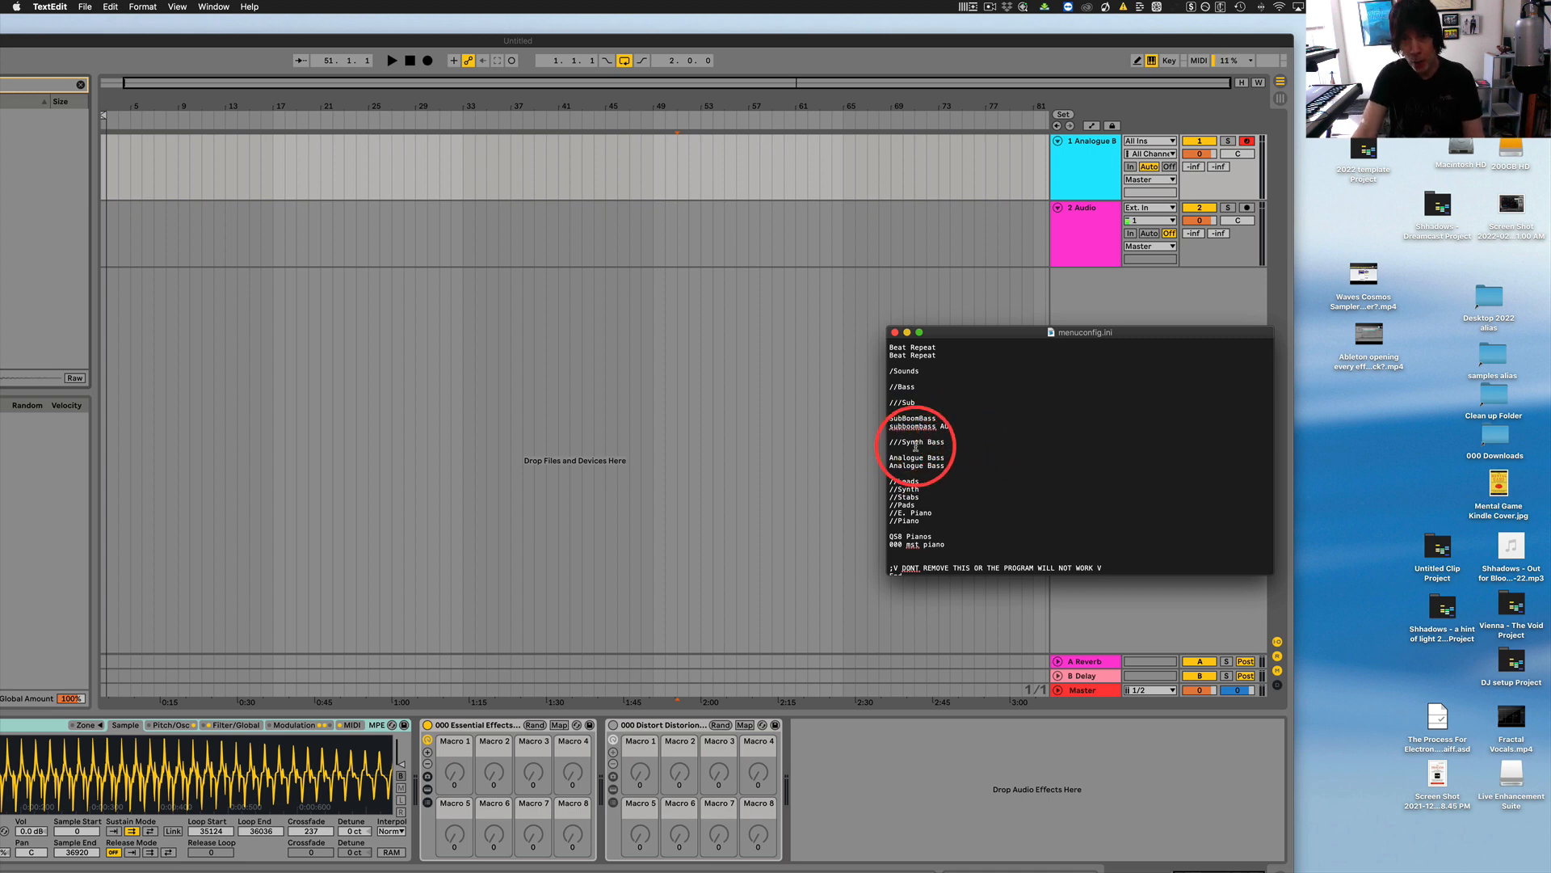
Rename the //Synth category under /Sounds to //Synths, matching the //Synths header under /Instruments.
drag(999, 332, 1076, 280)
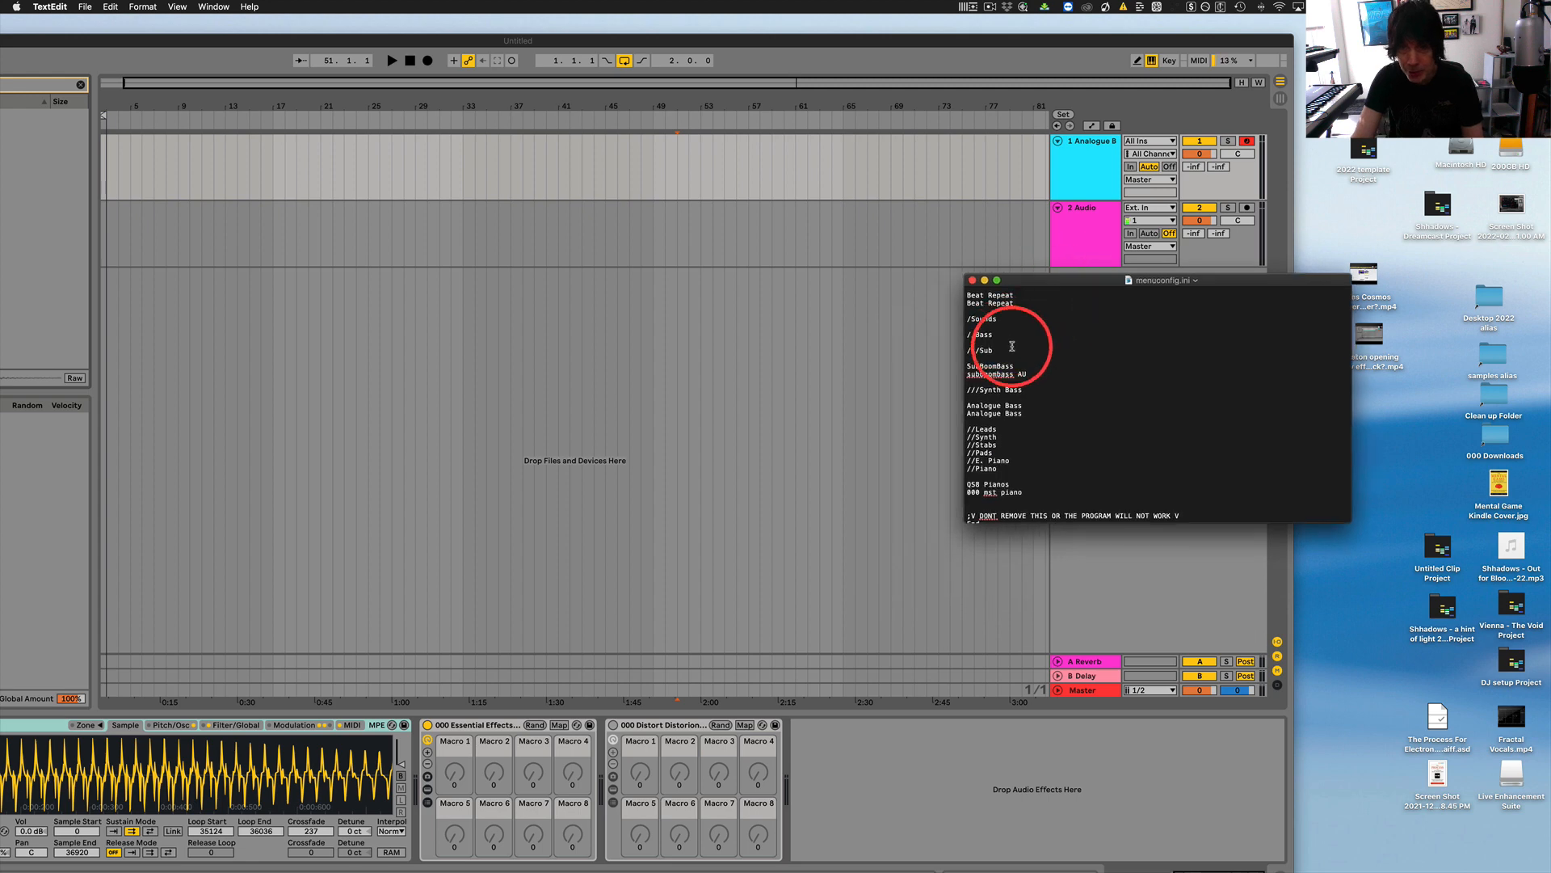
scroll(1056, 381, up, 4)
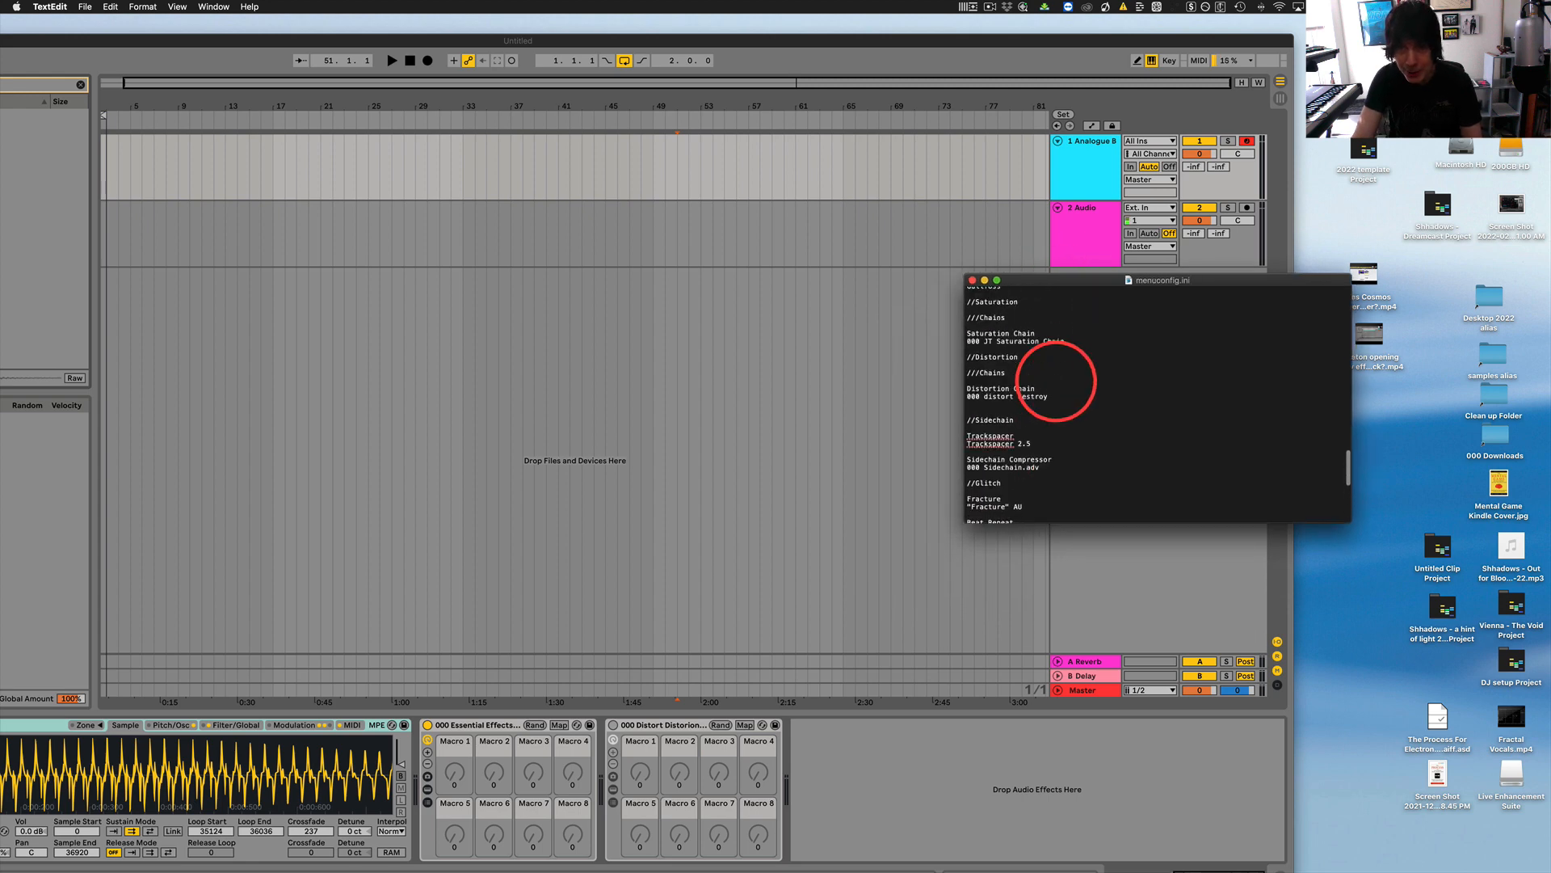
scroll(1056, 381, up, 15)
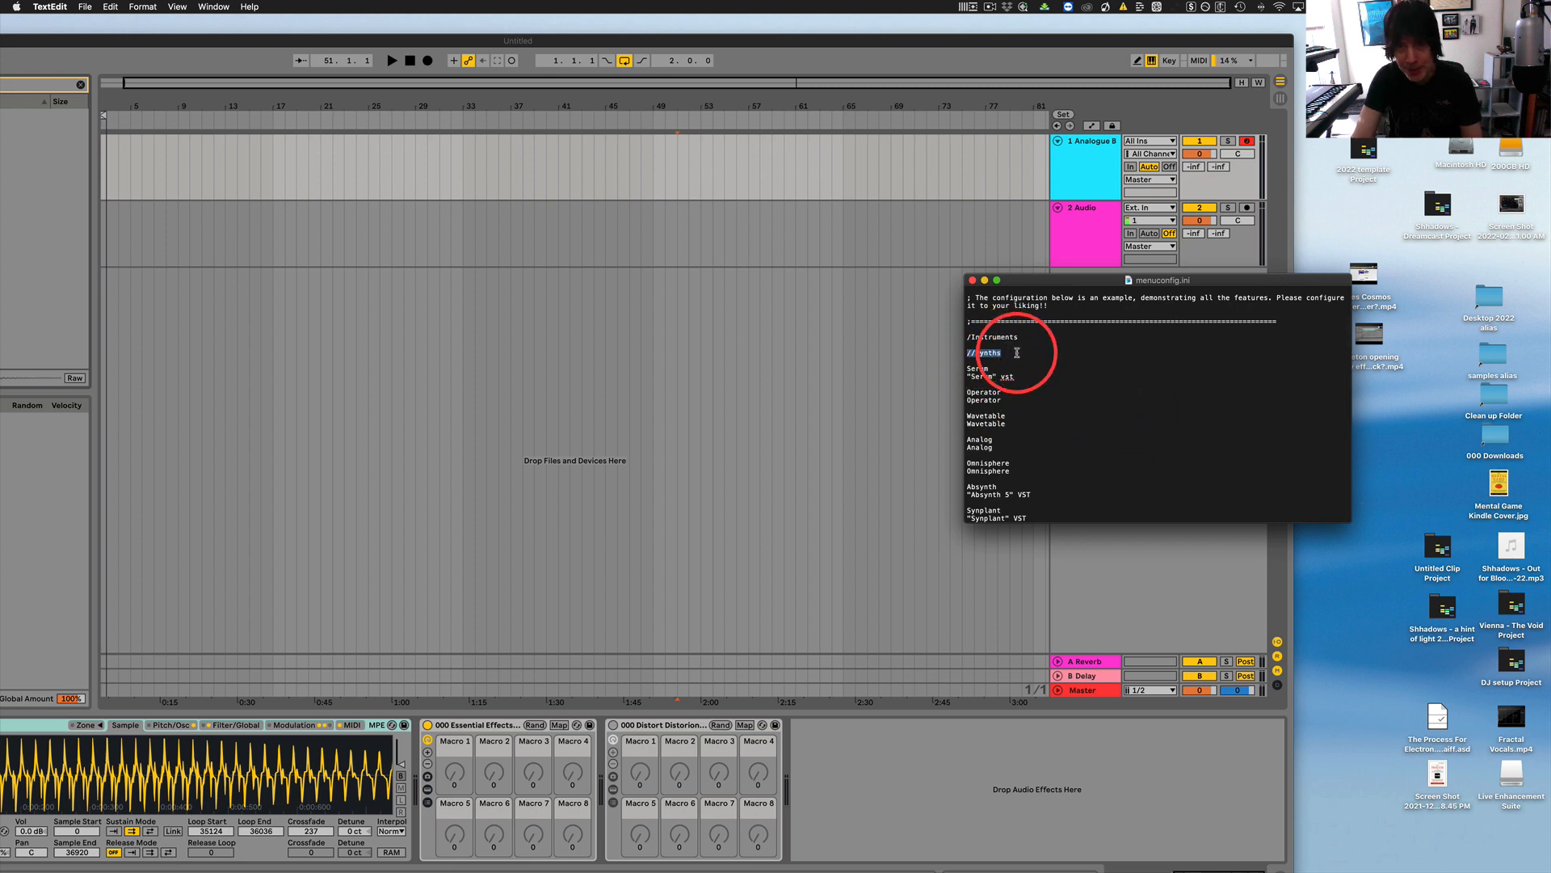
scroll(1067, 397, down, 15)
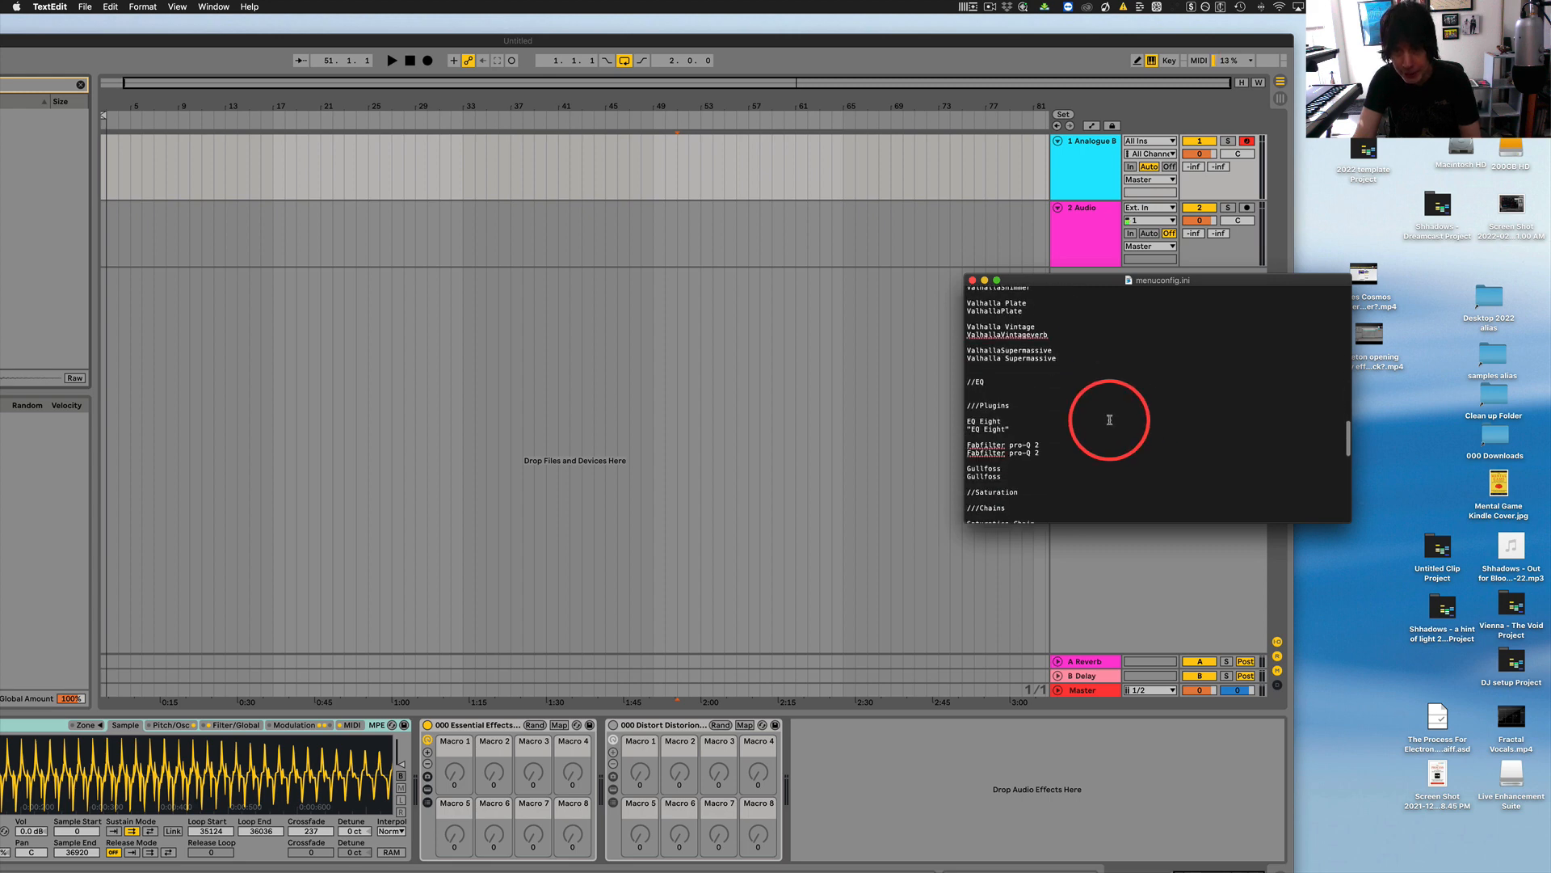
scroll(1131, 429, down, 5)
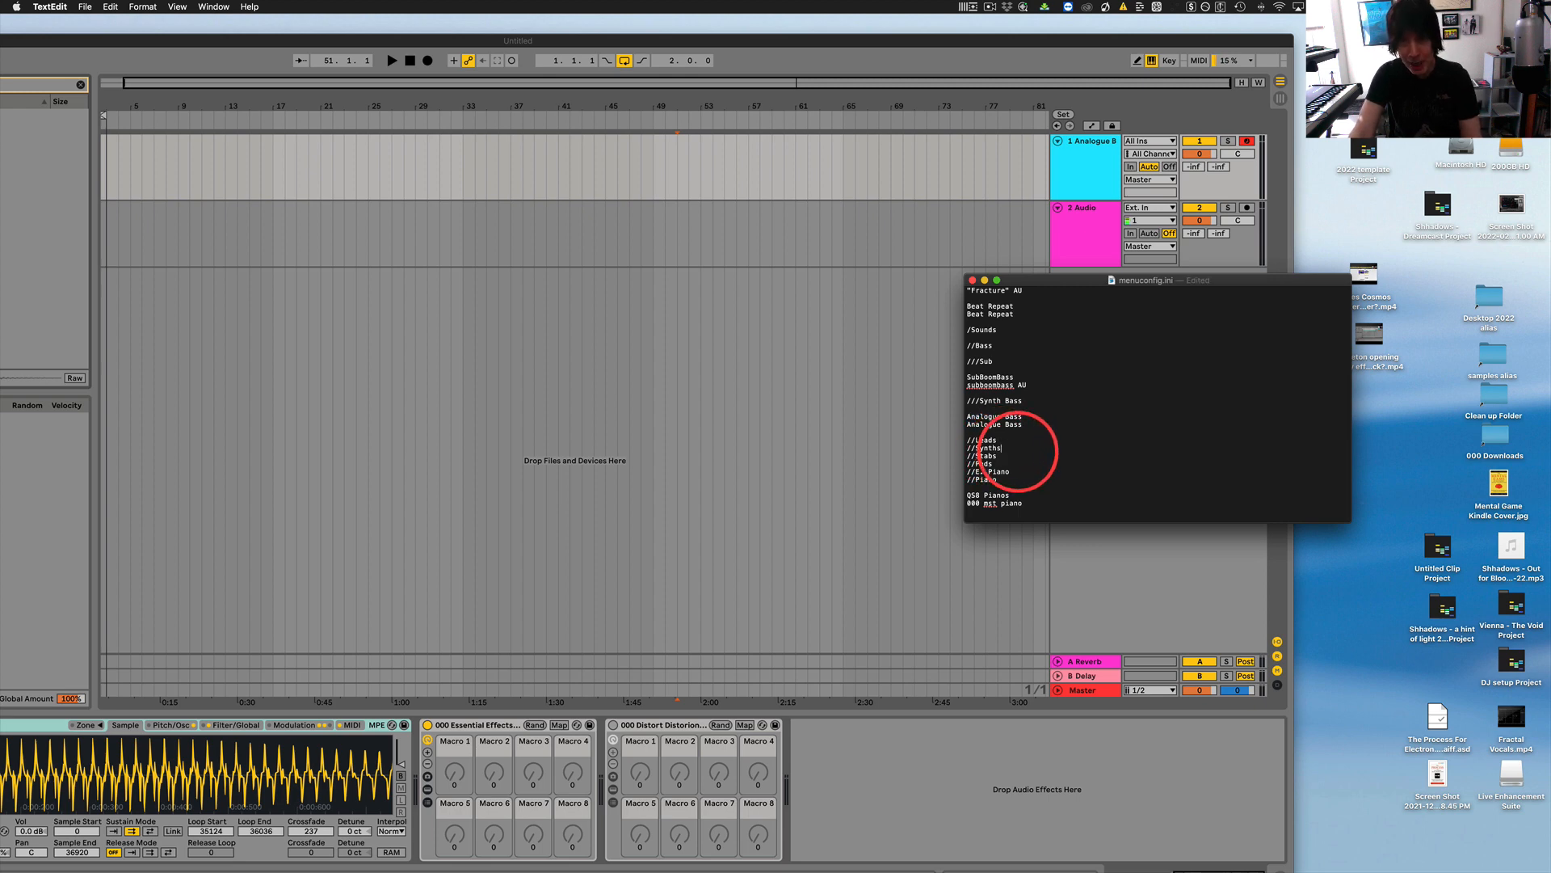
scroll(1022, 455, up, 1)
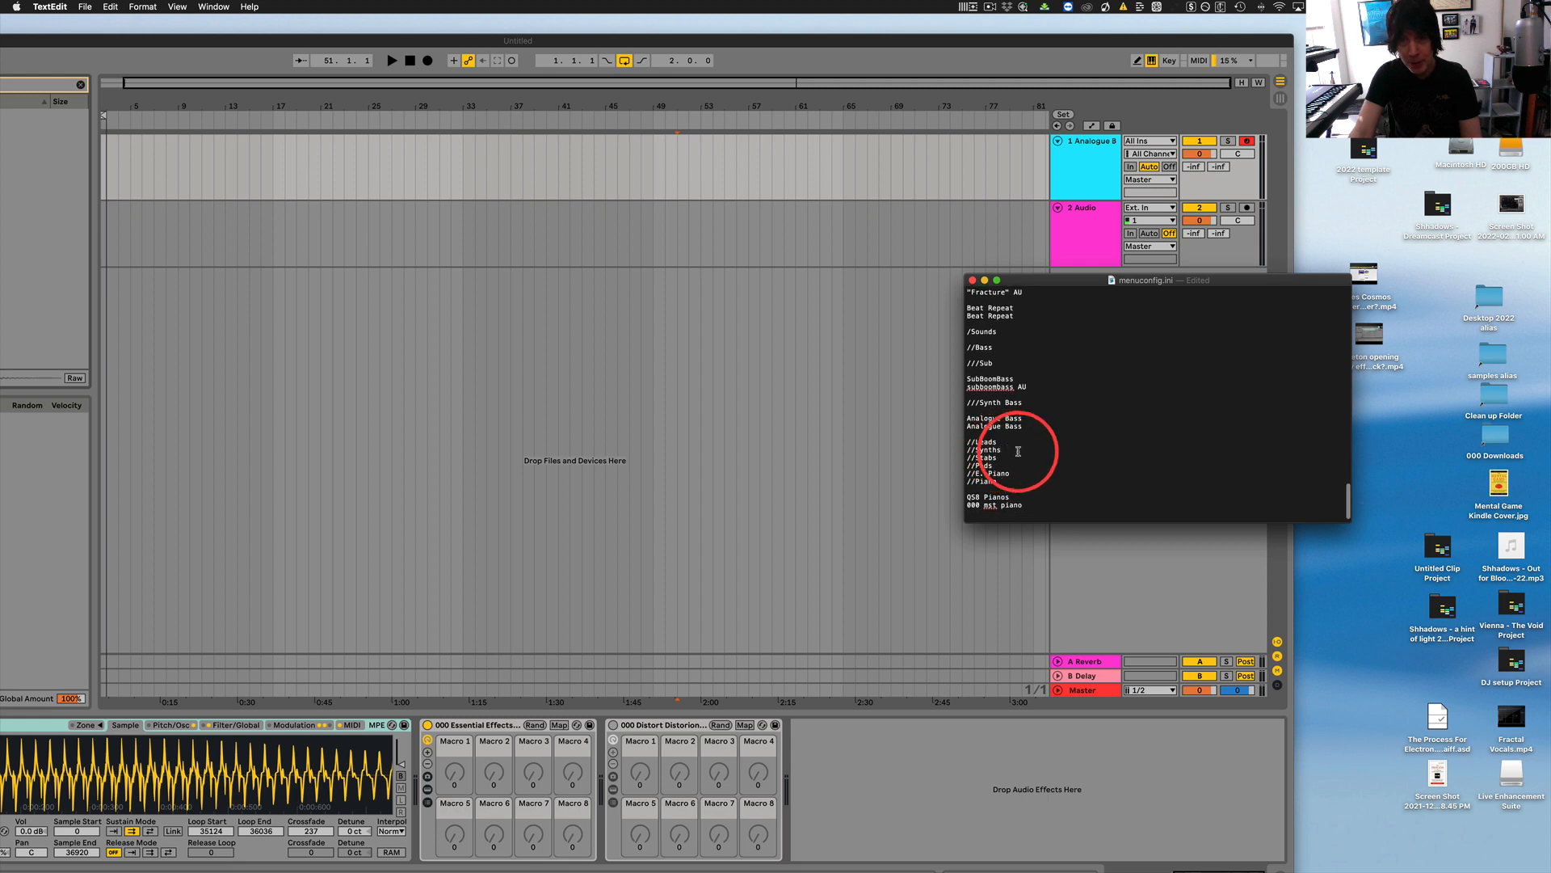
scroll(1033, 449, up, 15)
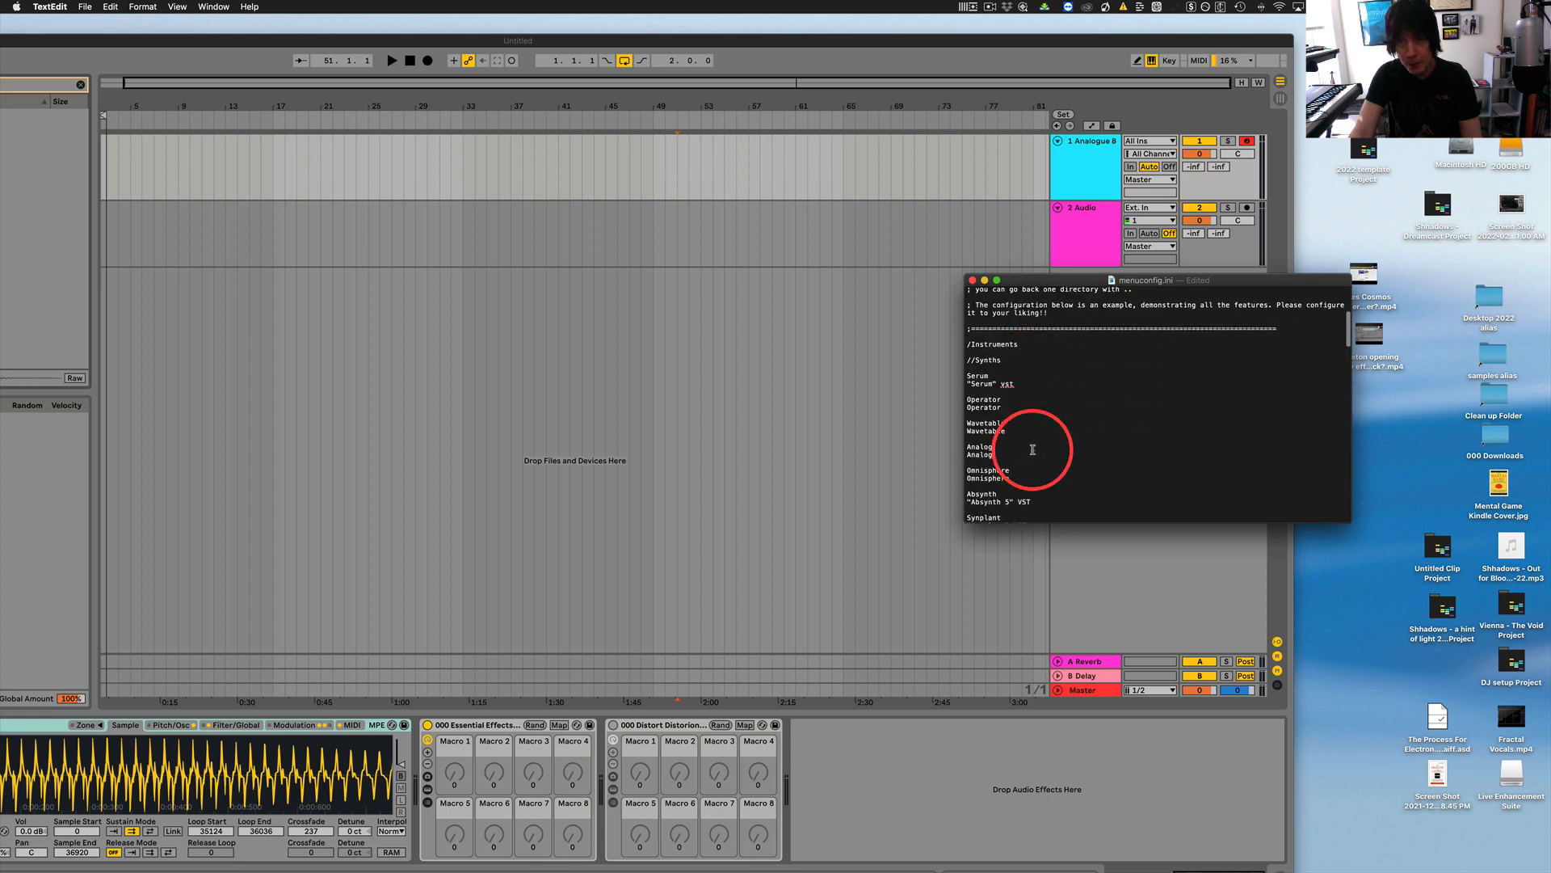
scroll(1070, 405, down, 2)
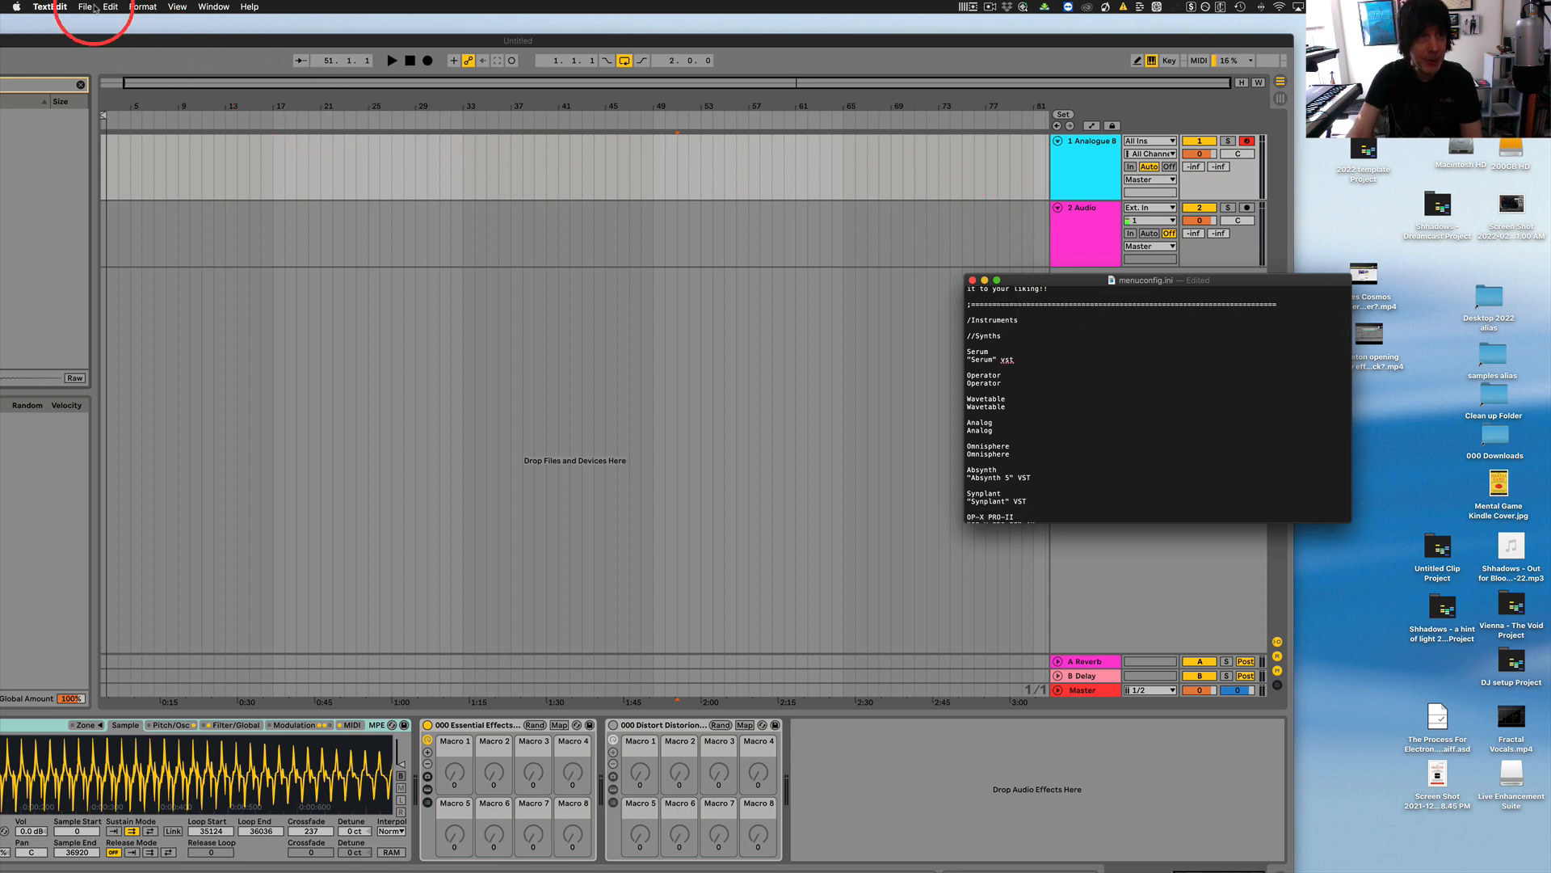
Save the category name change in menuconfig.ini and reload Live Enhancement Suite.
click(85, 8)
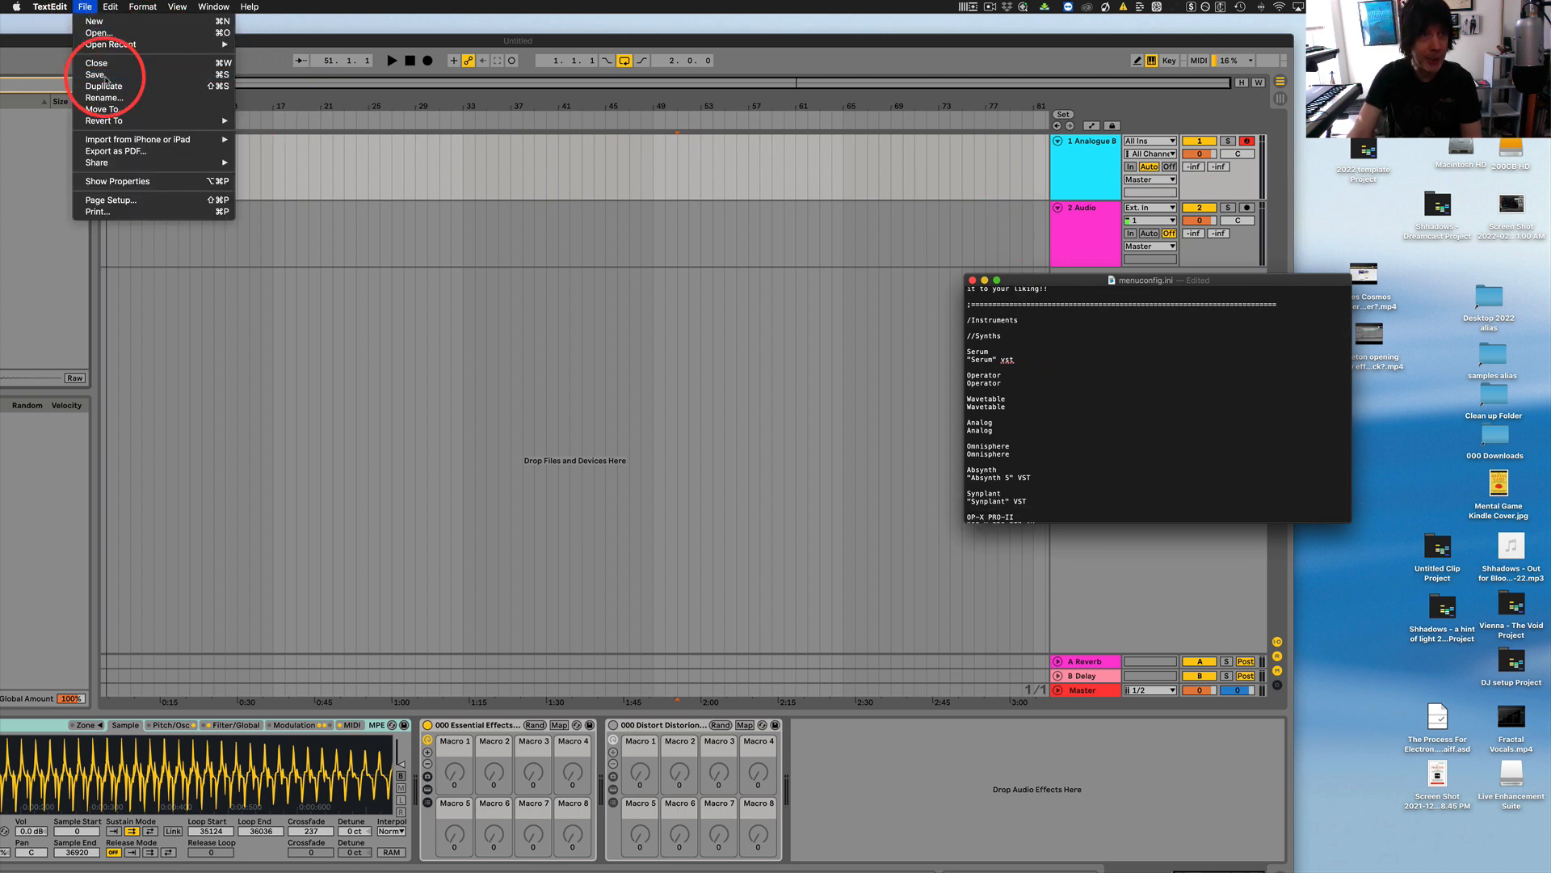
click(105, 77)
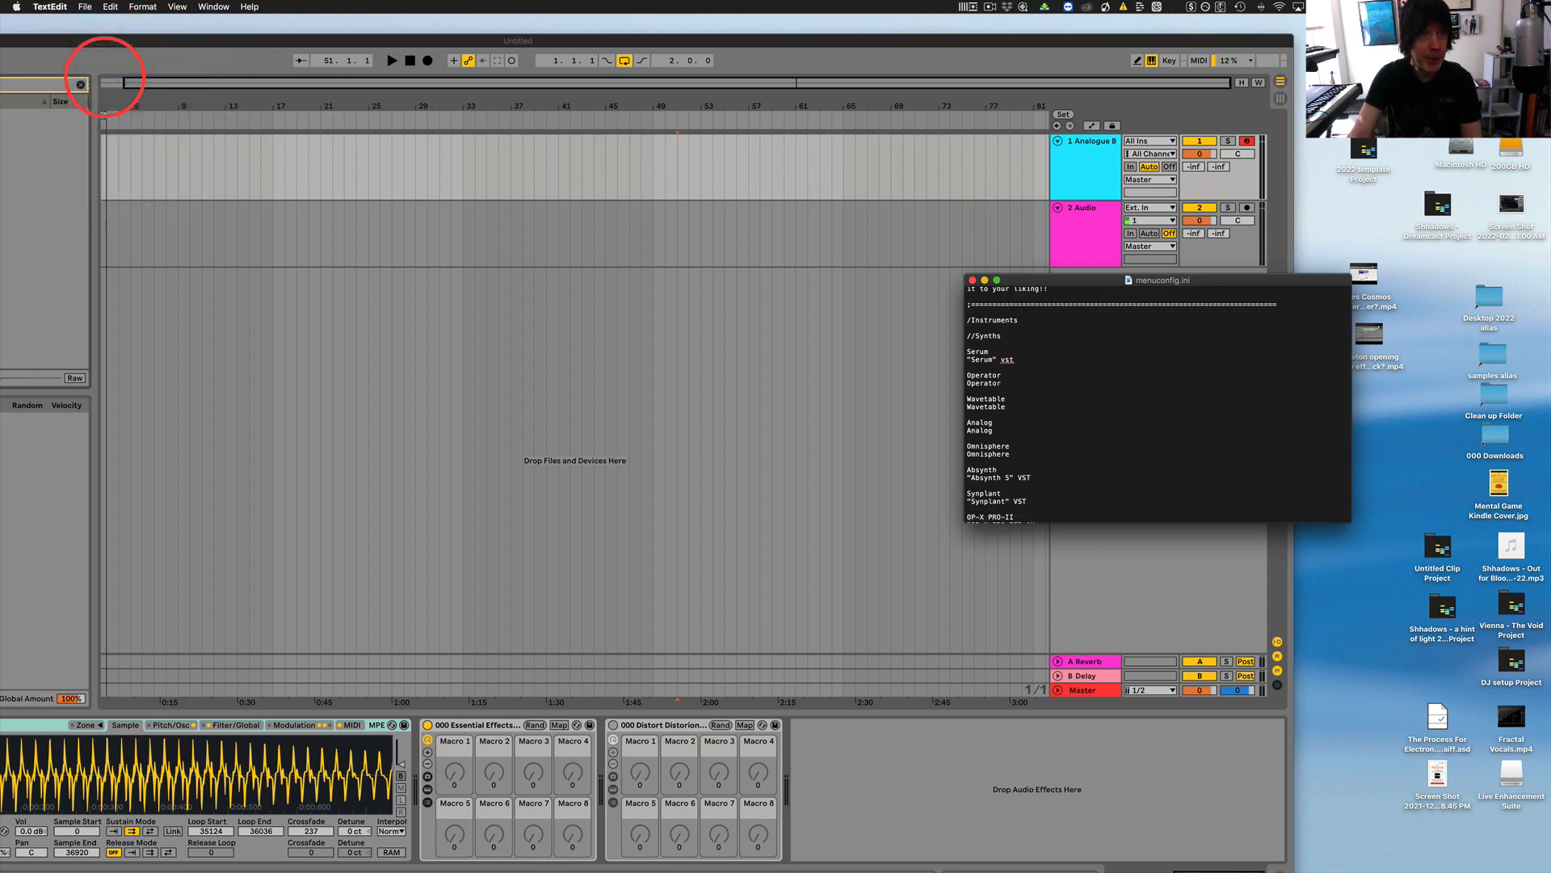
click(970, 7)
click(981, 23)
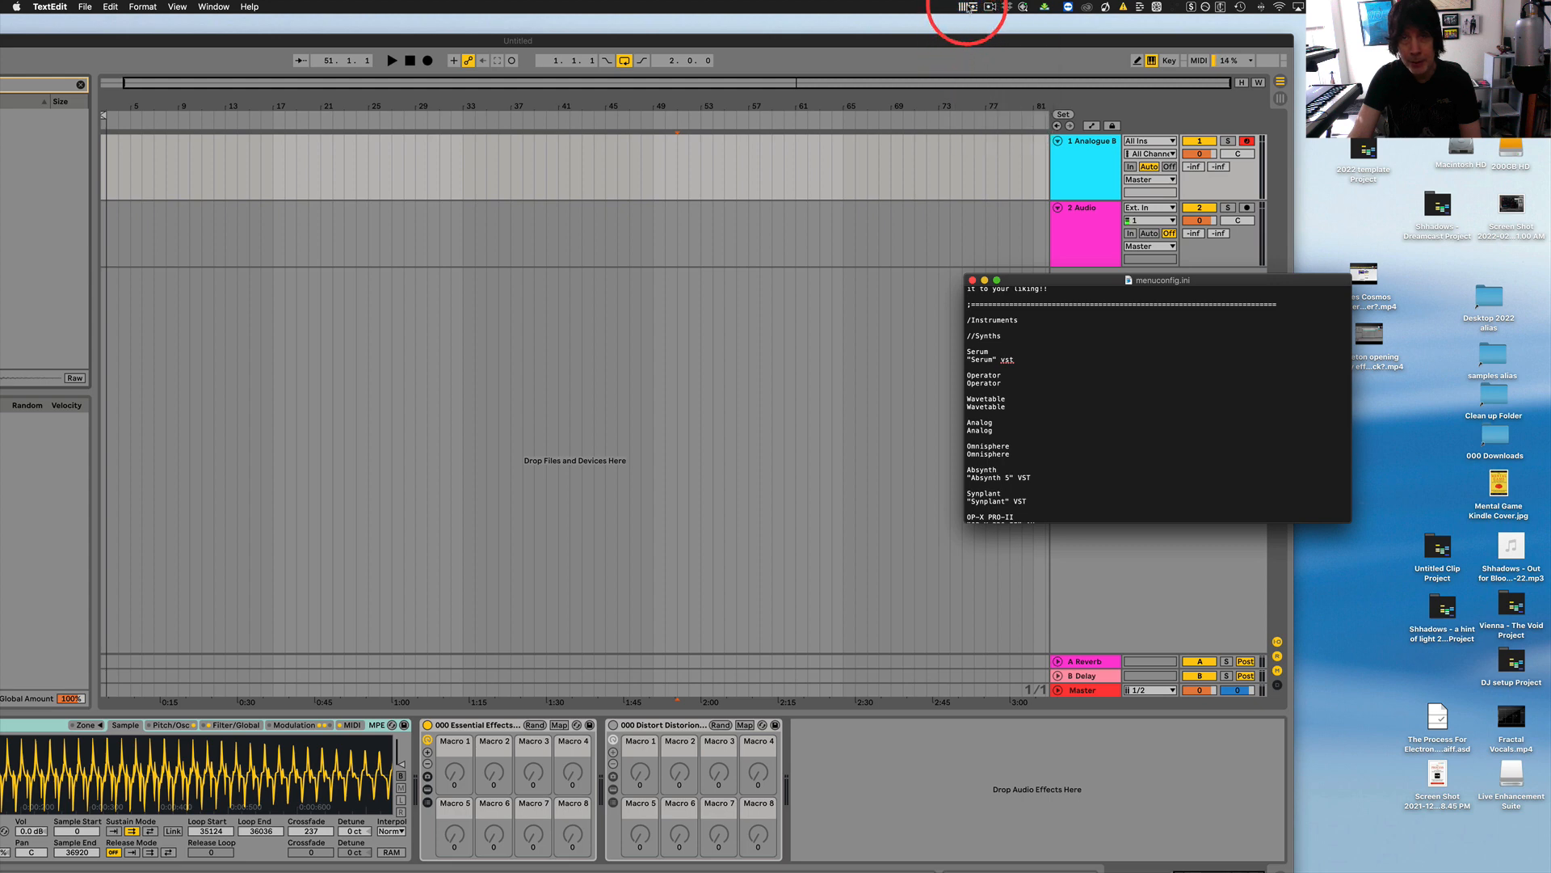
click(969, 8)
click(994, 101)
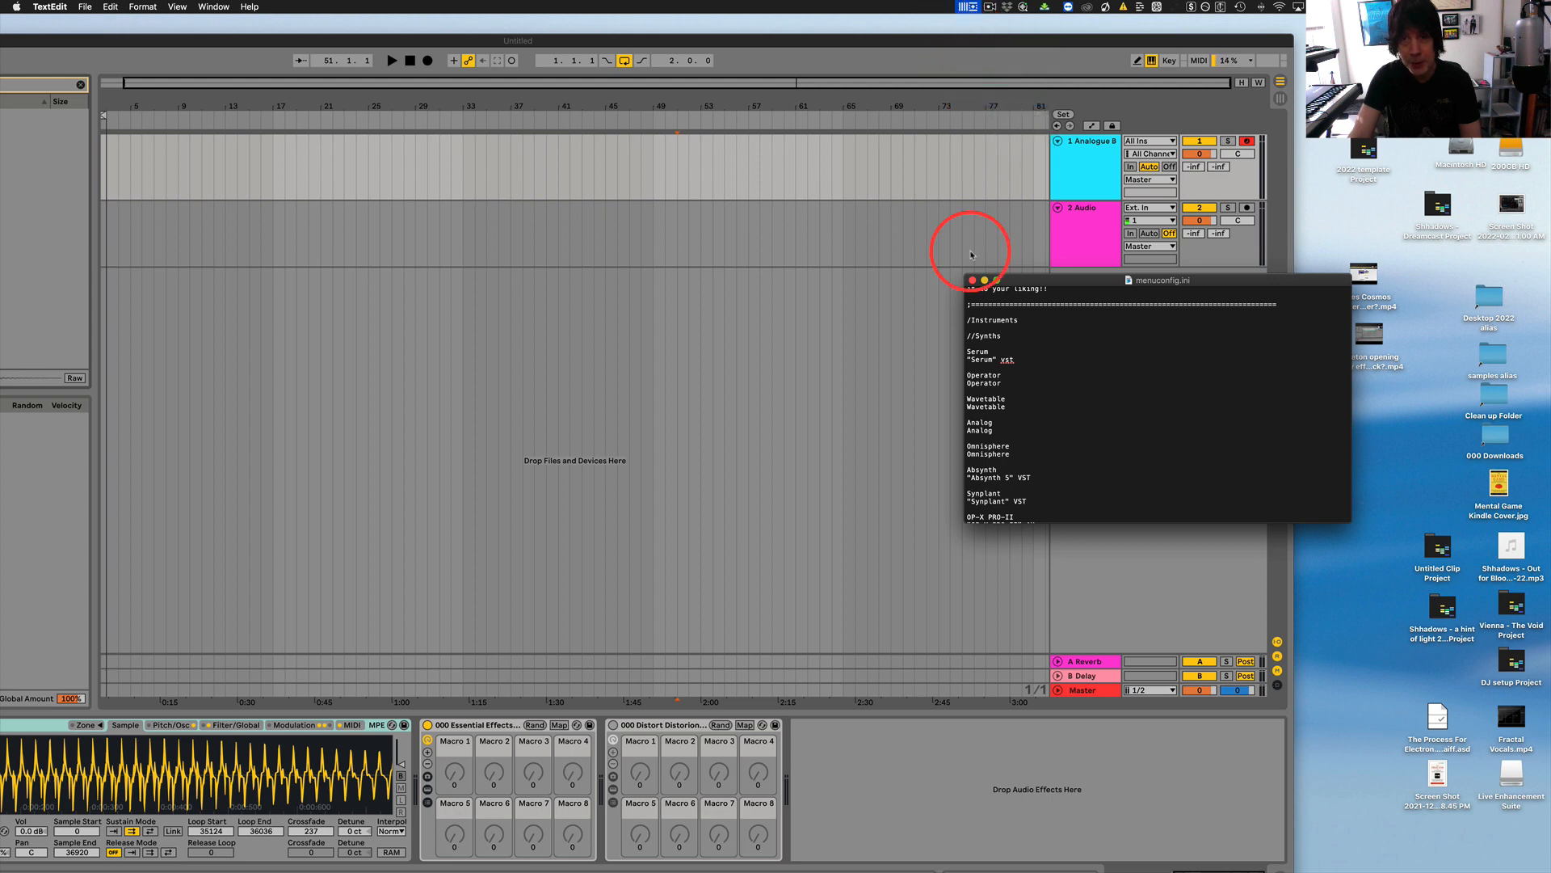
click(905, 774)
right_click(906, 773)
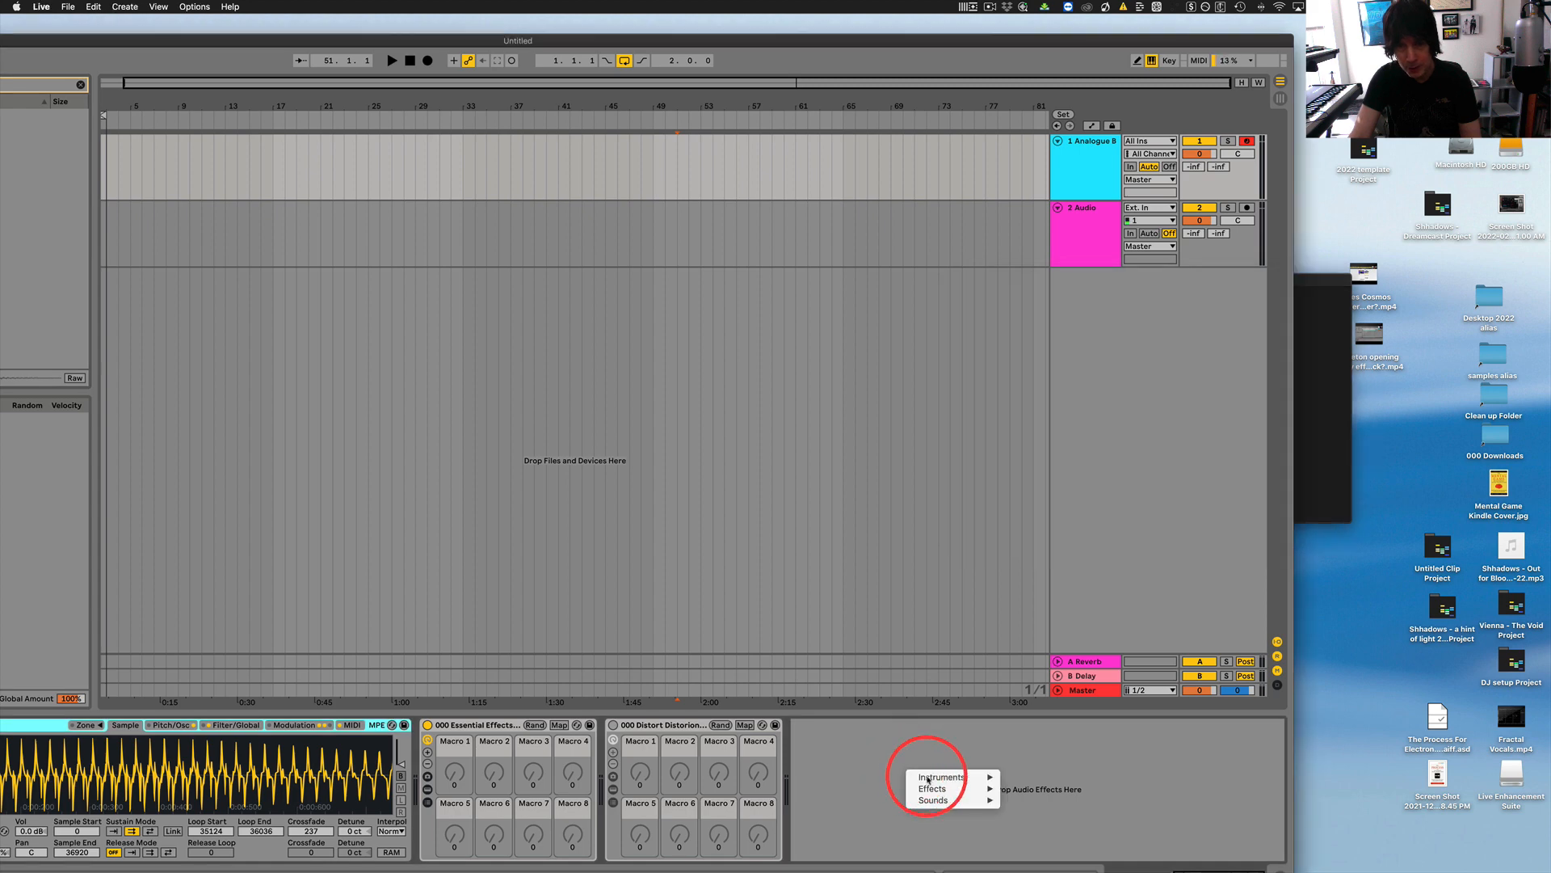
mouse_move(946, 802)
mouse_move(1051, 816)
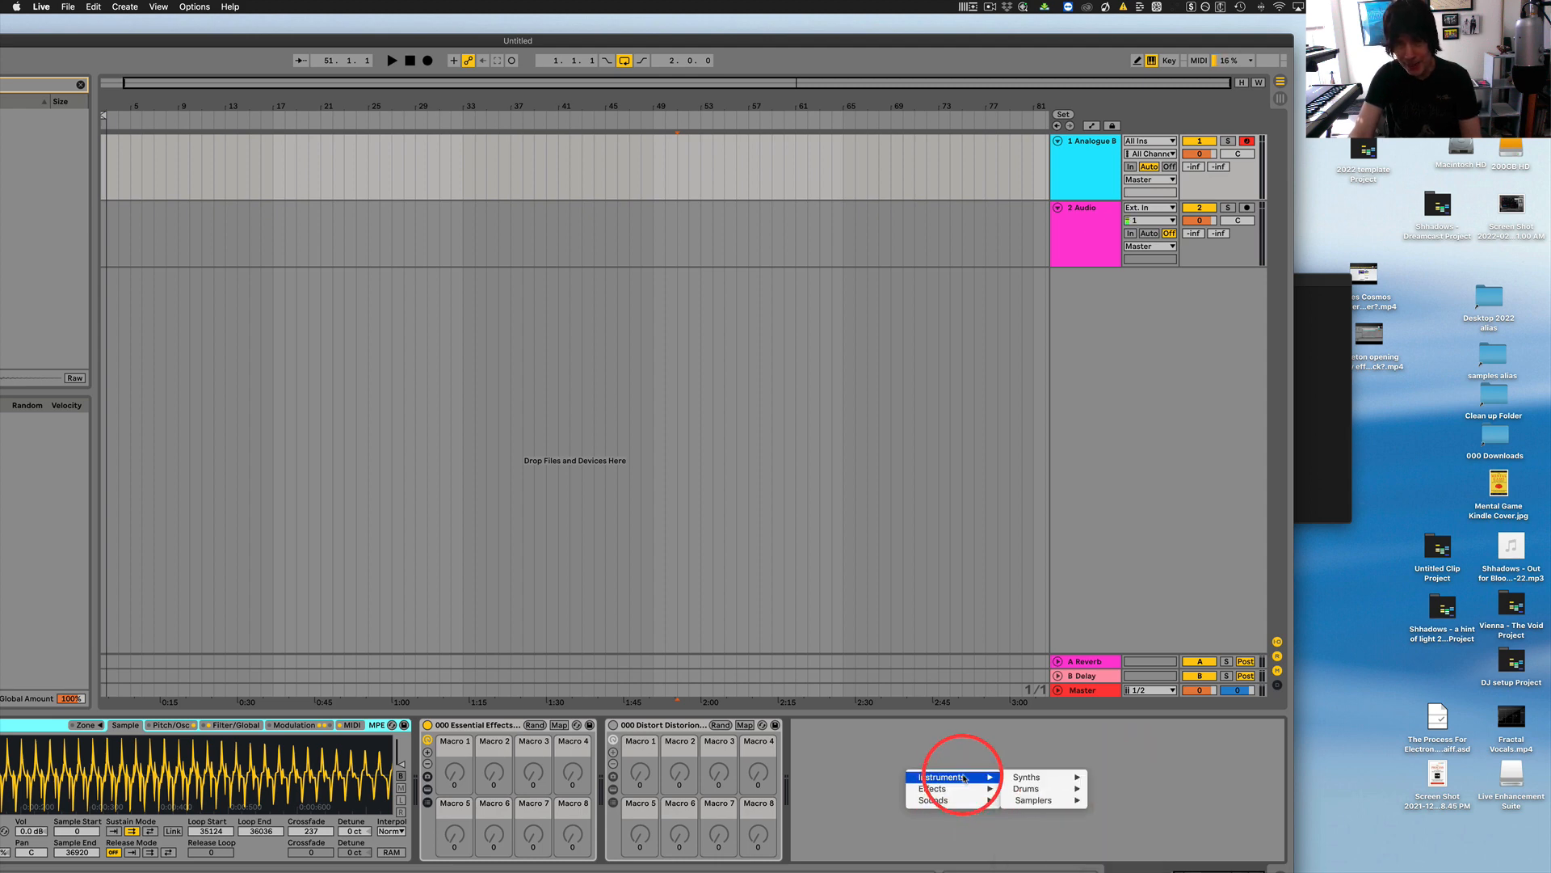
mouse_move(1051, 777)
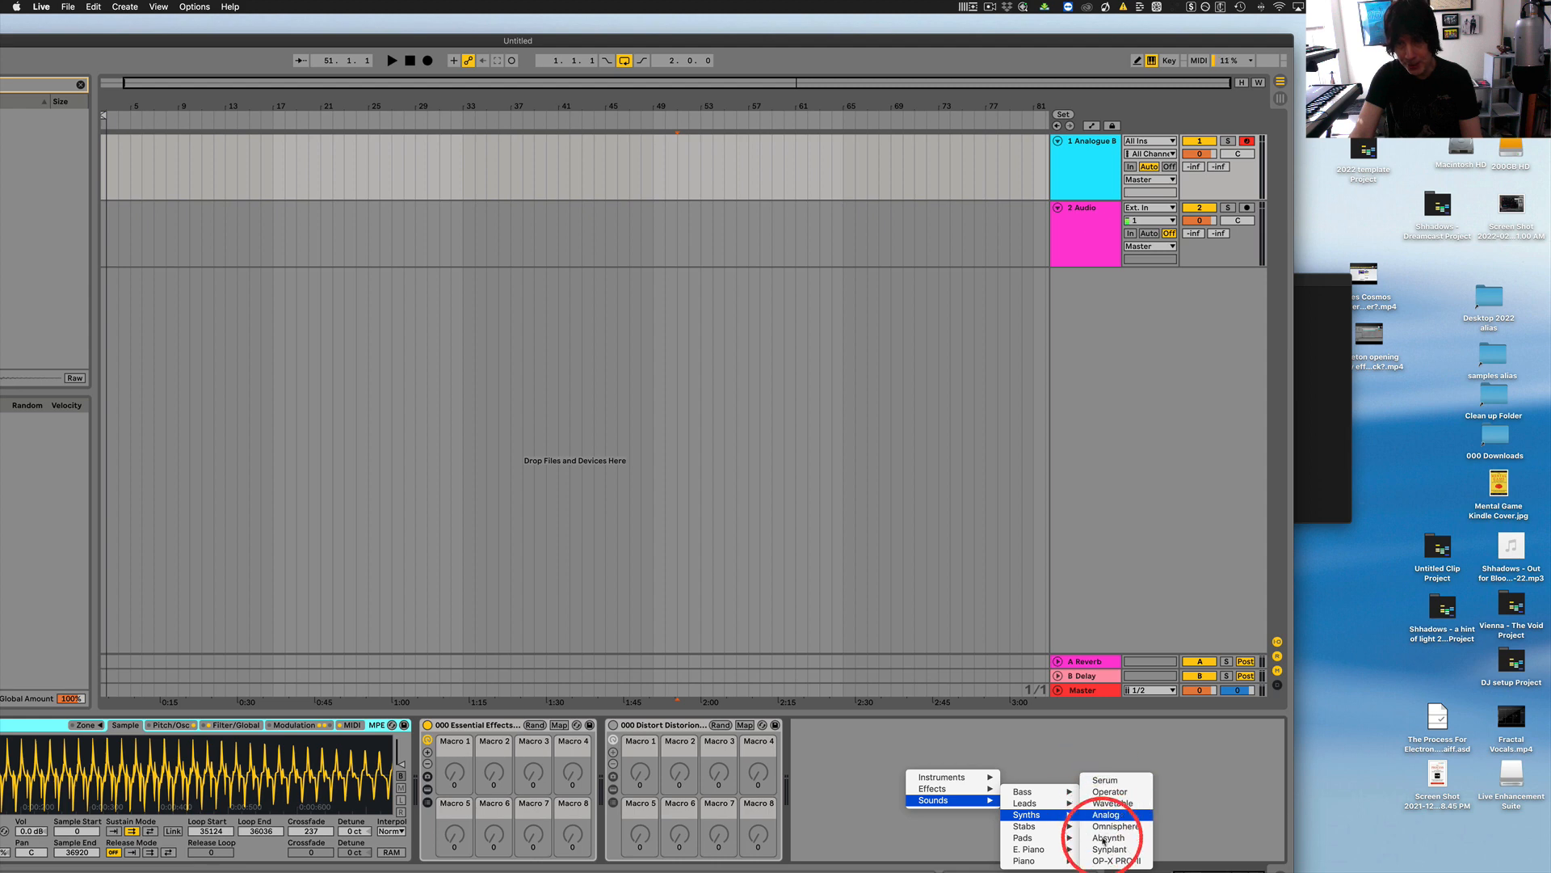
click(1185, 744)
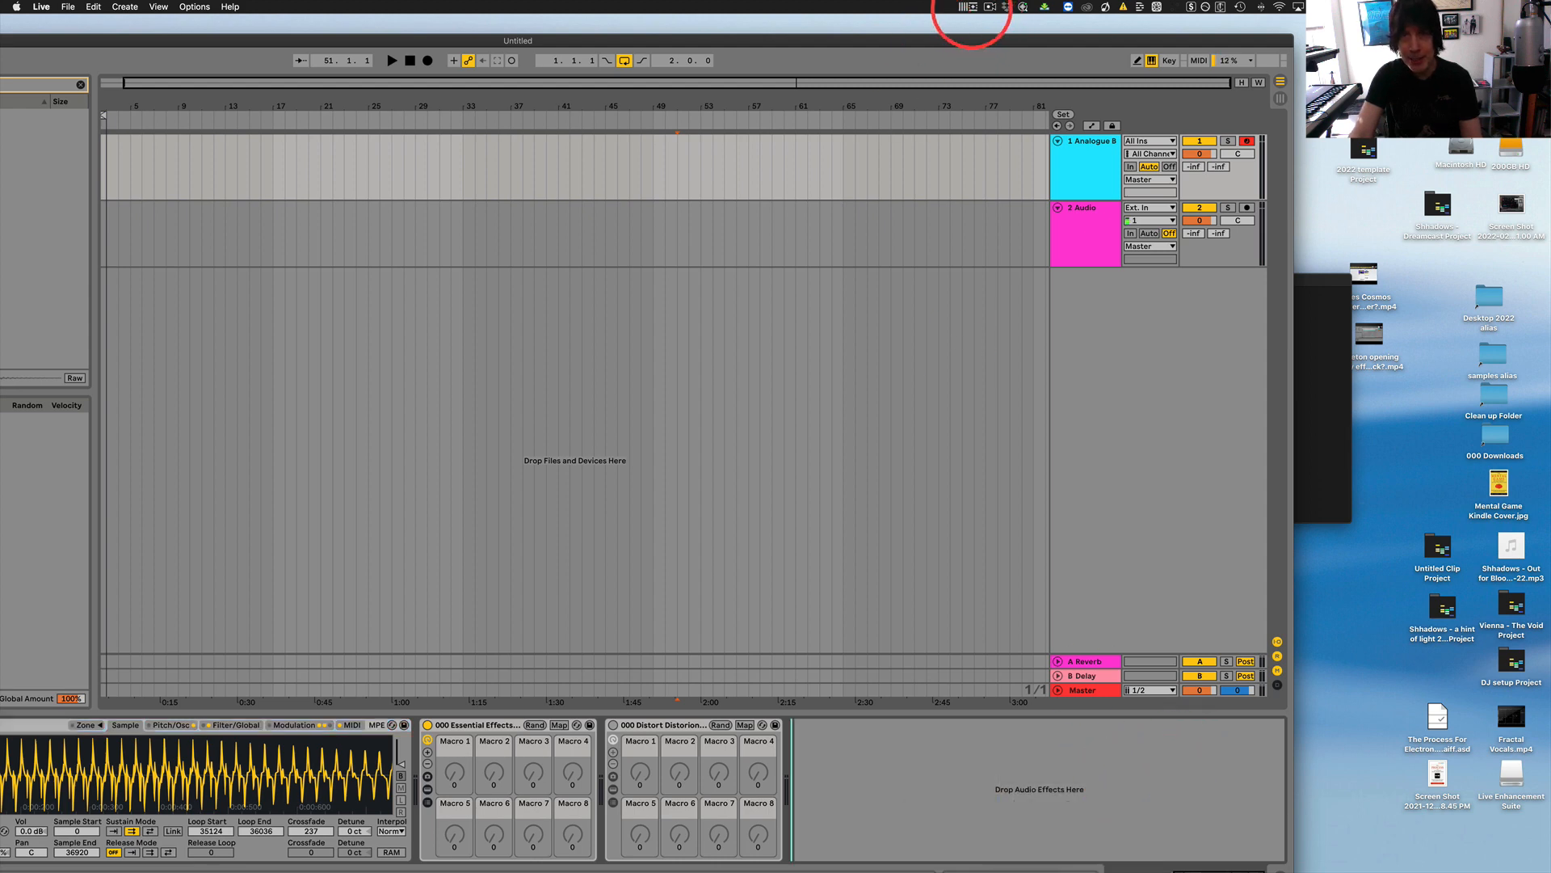
Return to menuconfig.ini and rename the //Synths category under /Sounds to //Synth.
click(1309, 279)
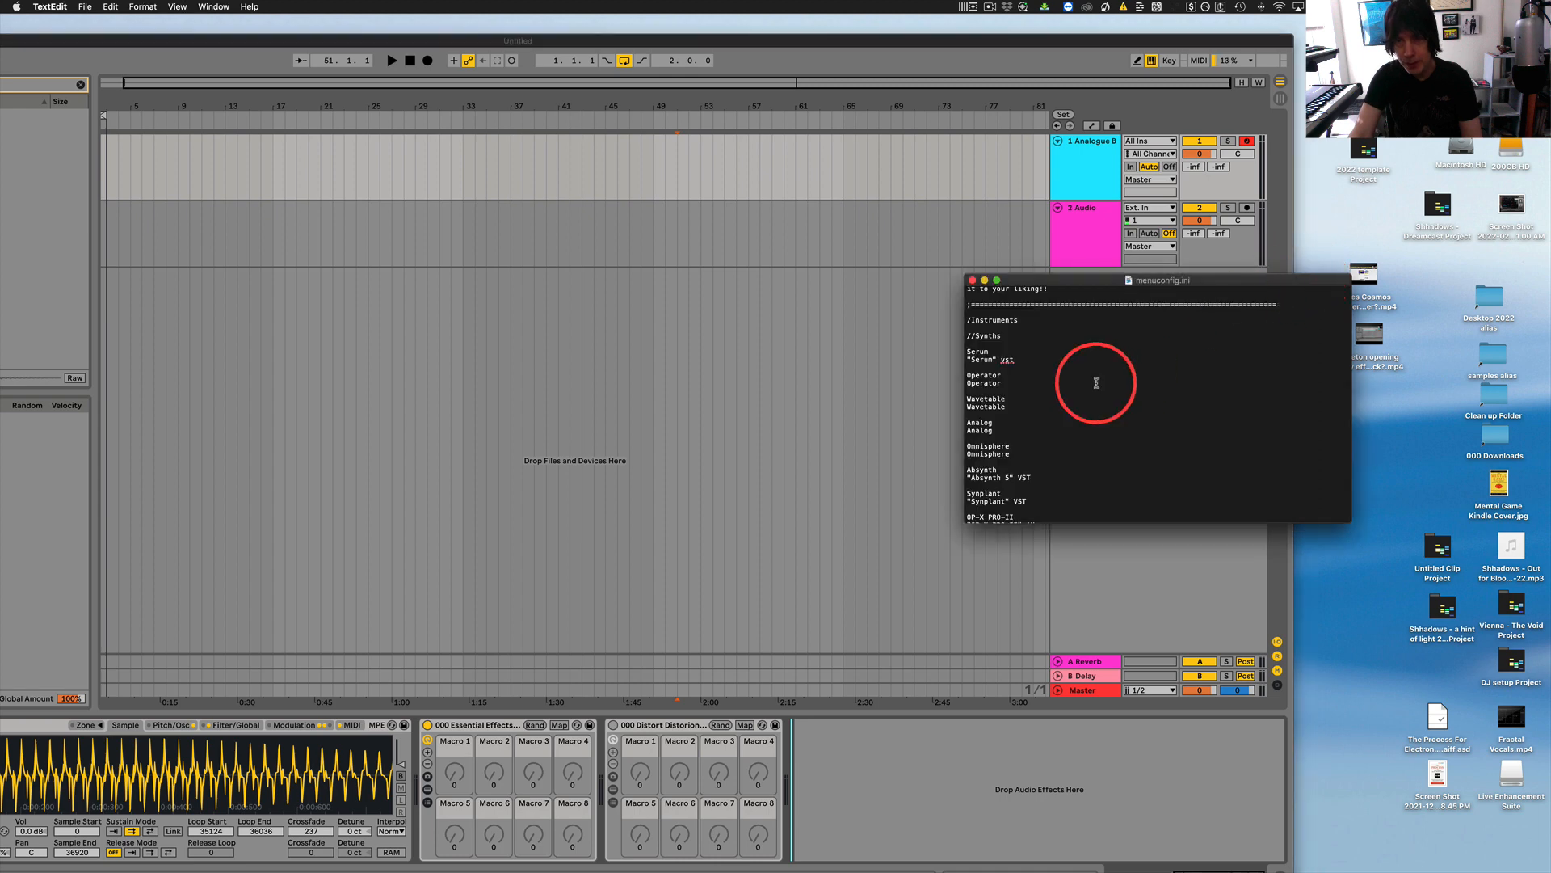
scroll(1063, 424, down, 20)
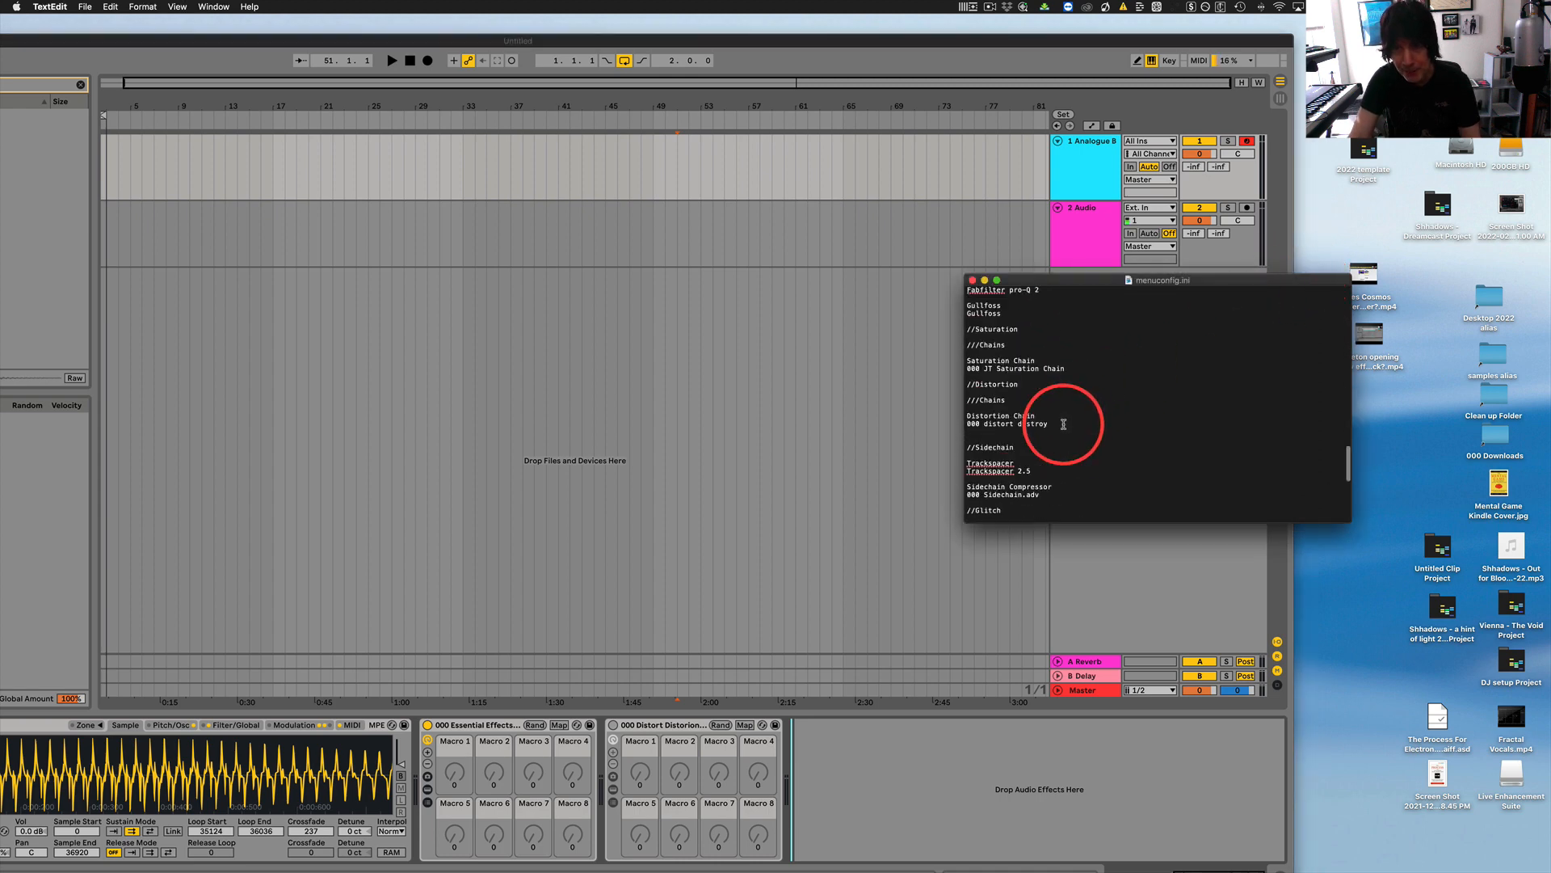
scroll(1069, 424, down, 6)
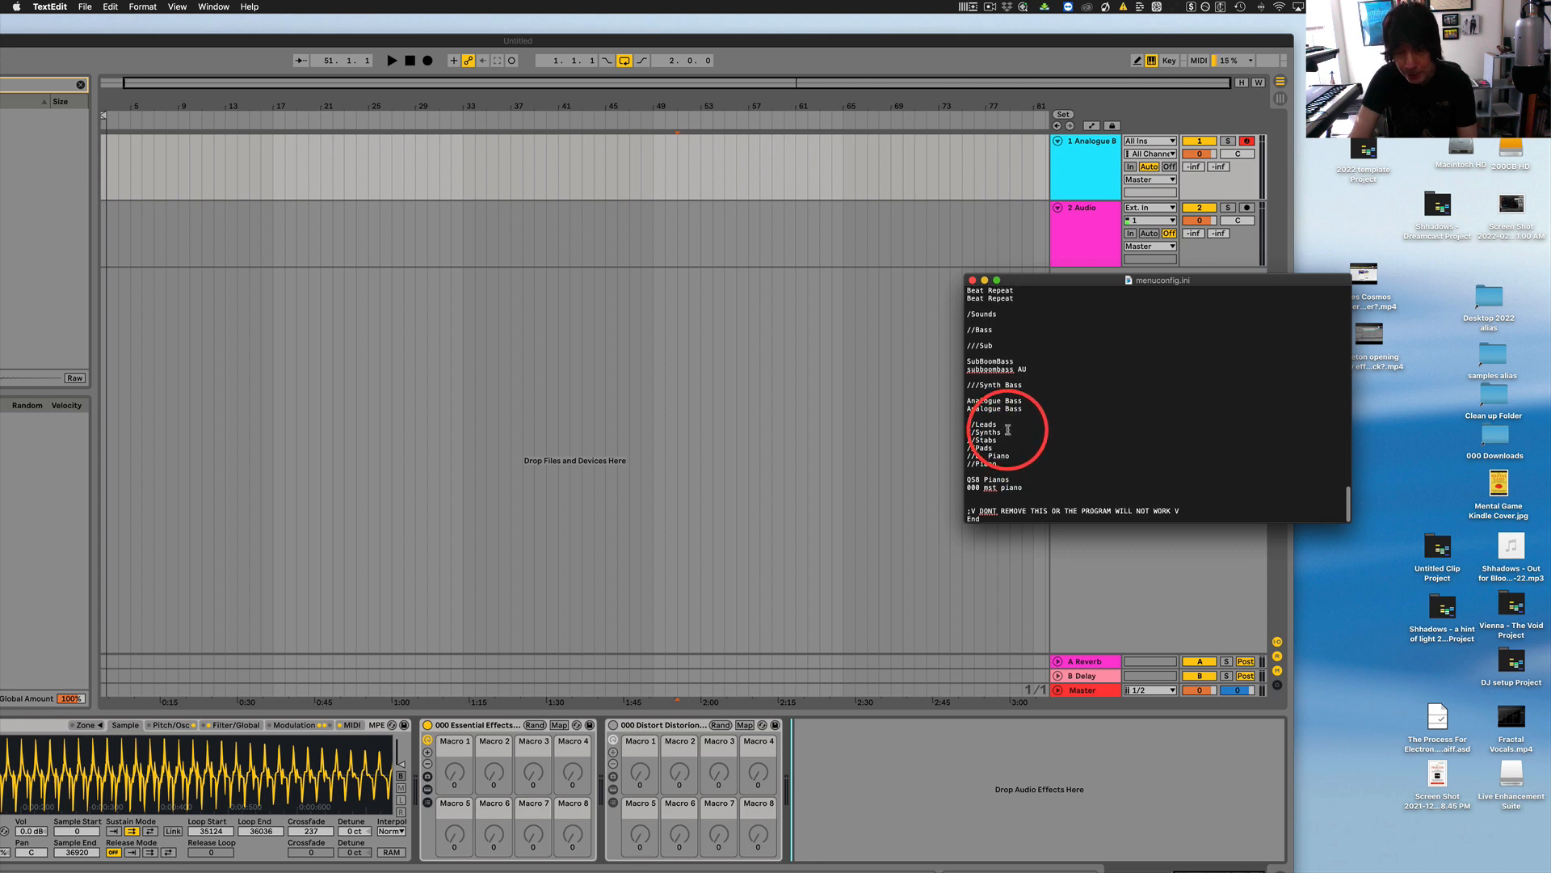
key(BackSpace)
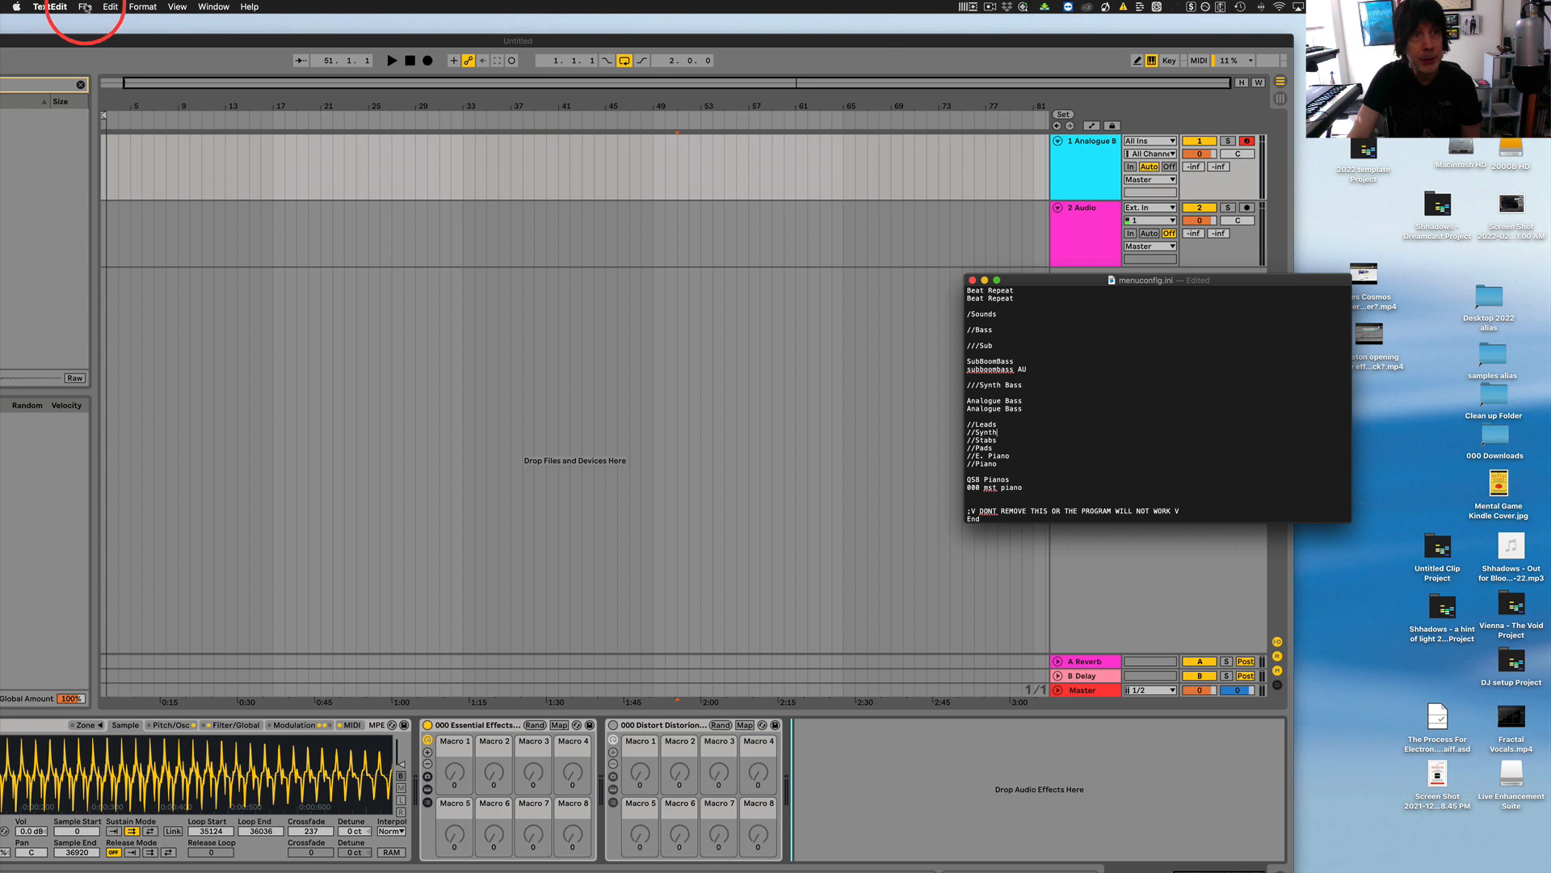
Save menuconfig.ini with the //Synth category name and reload Live Enhancement Suite to apply it.
click(85, 7)
click(153, 97)
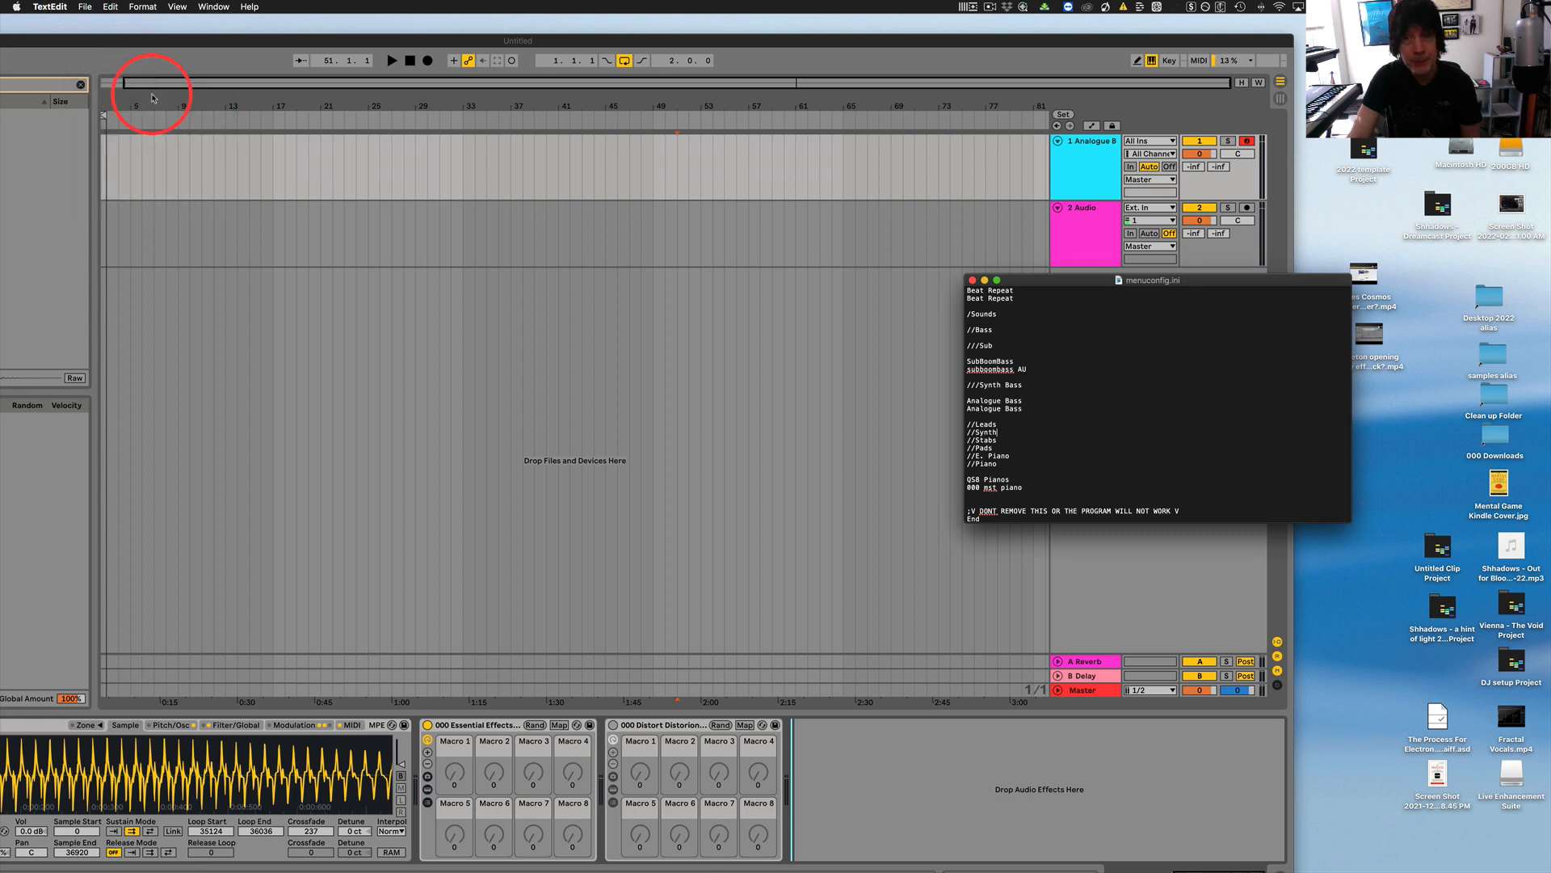
click(968, 6)
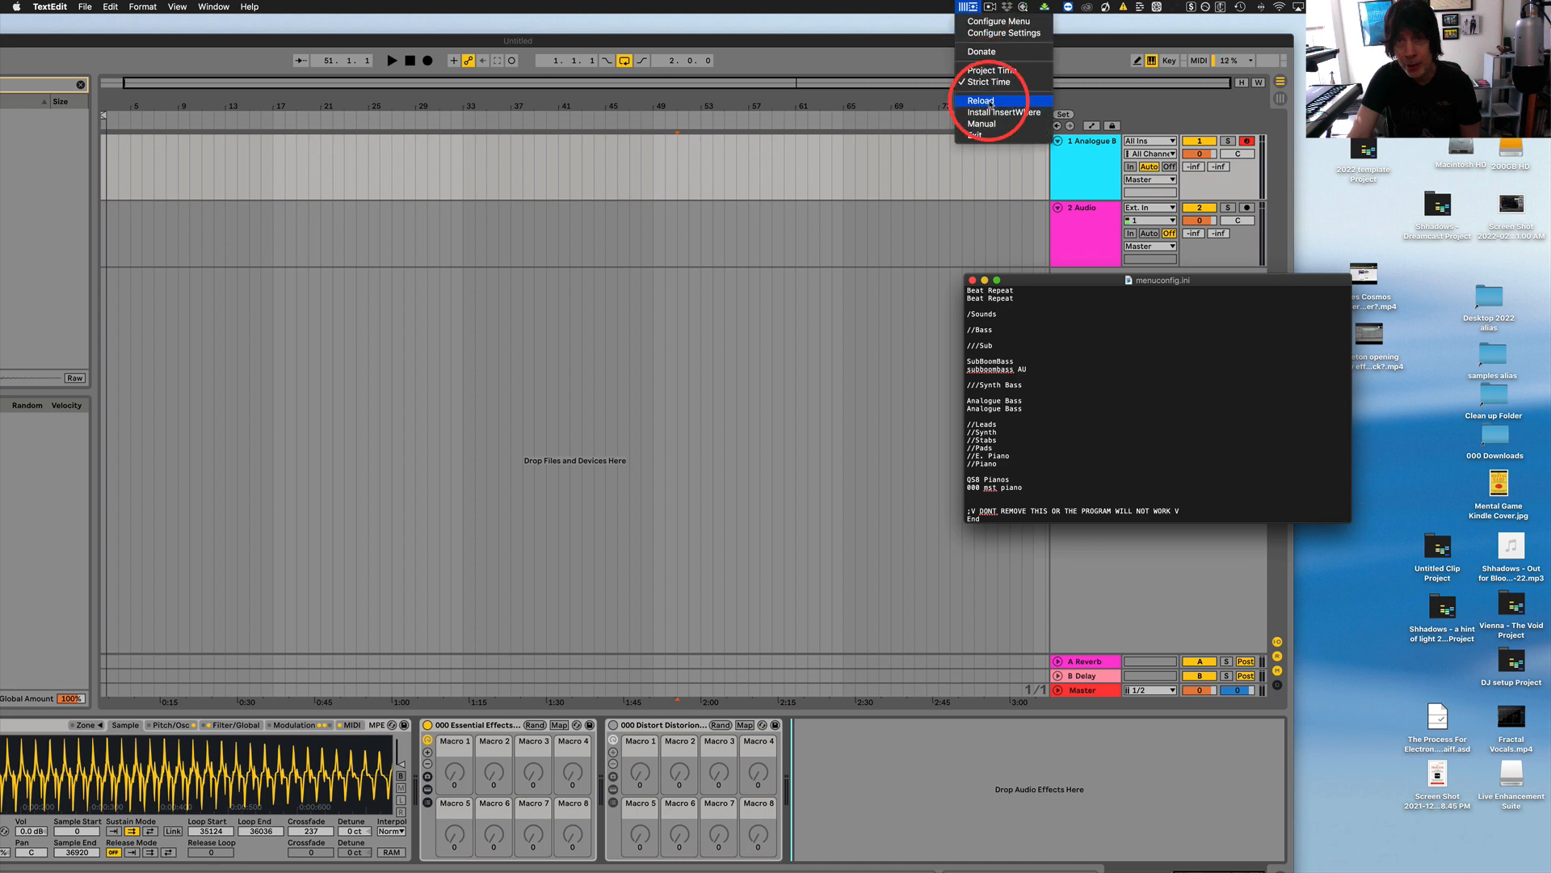
click(989, 102)
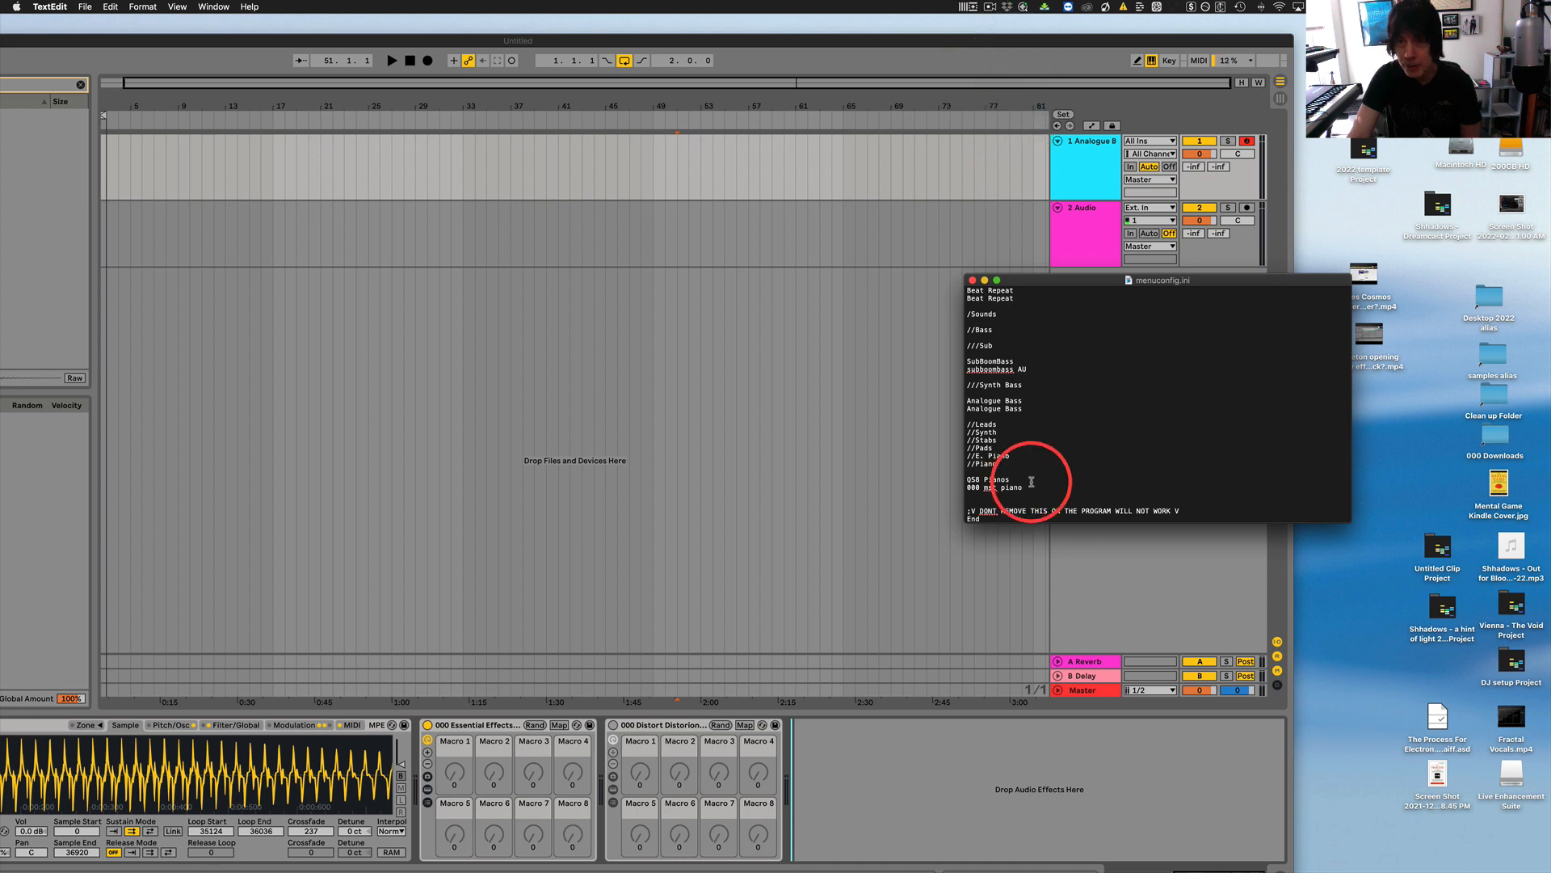
Review menuconfig.ini, from the effects entries to the syntax notes and the /Instruments categories.
scroll(1042, 426, down, 15)
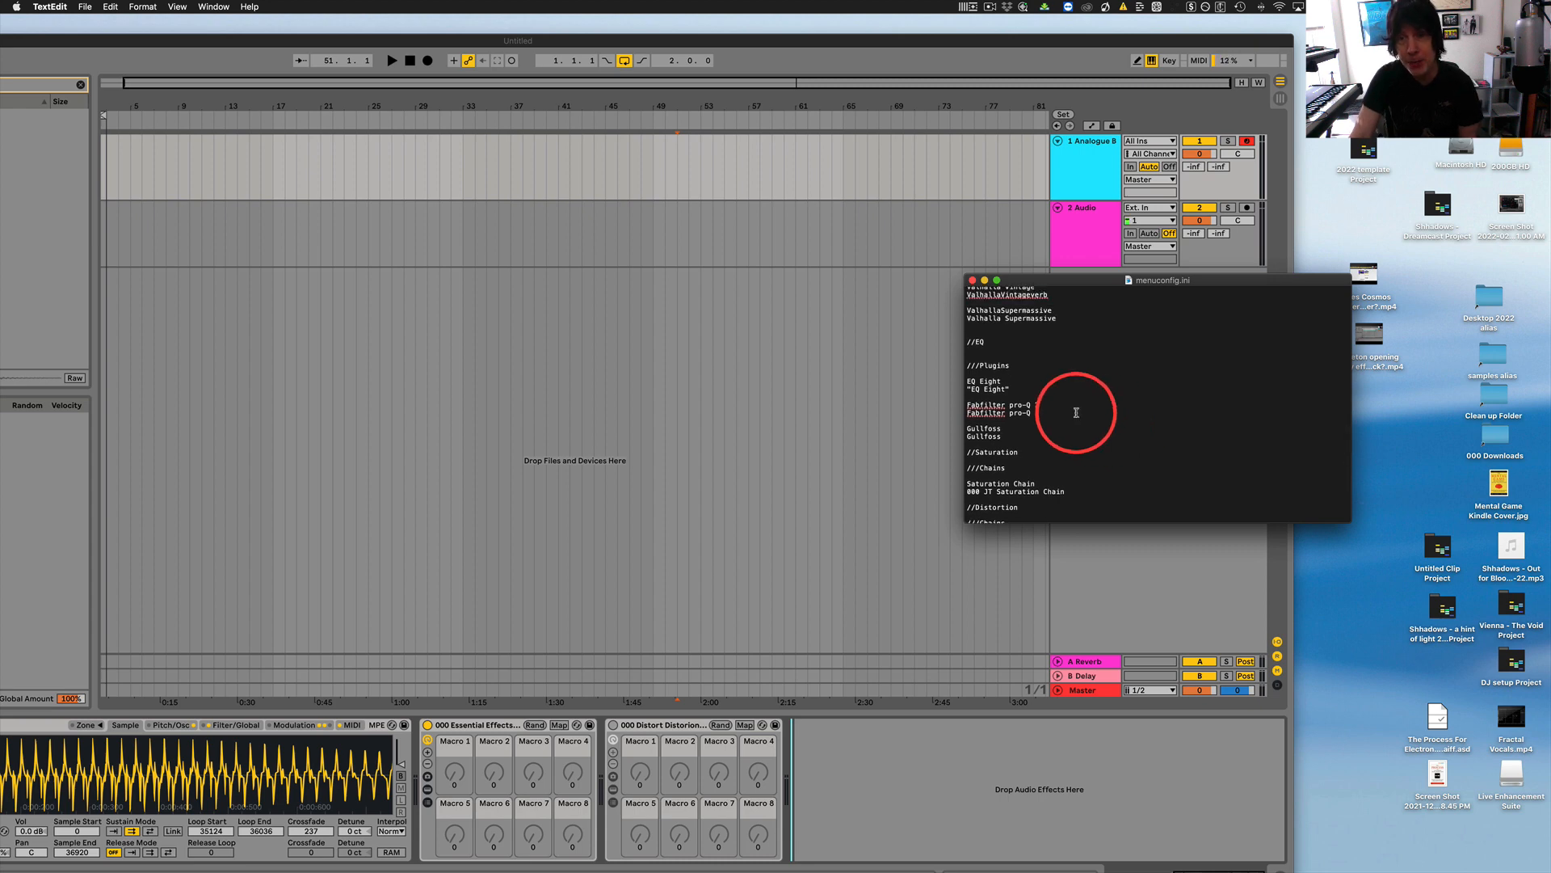
scroll(1123, 417, up, 10)
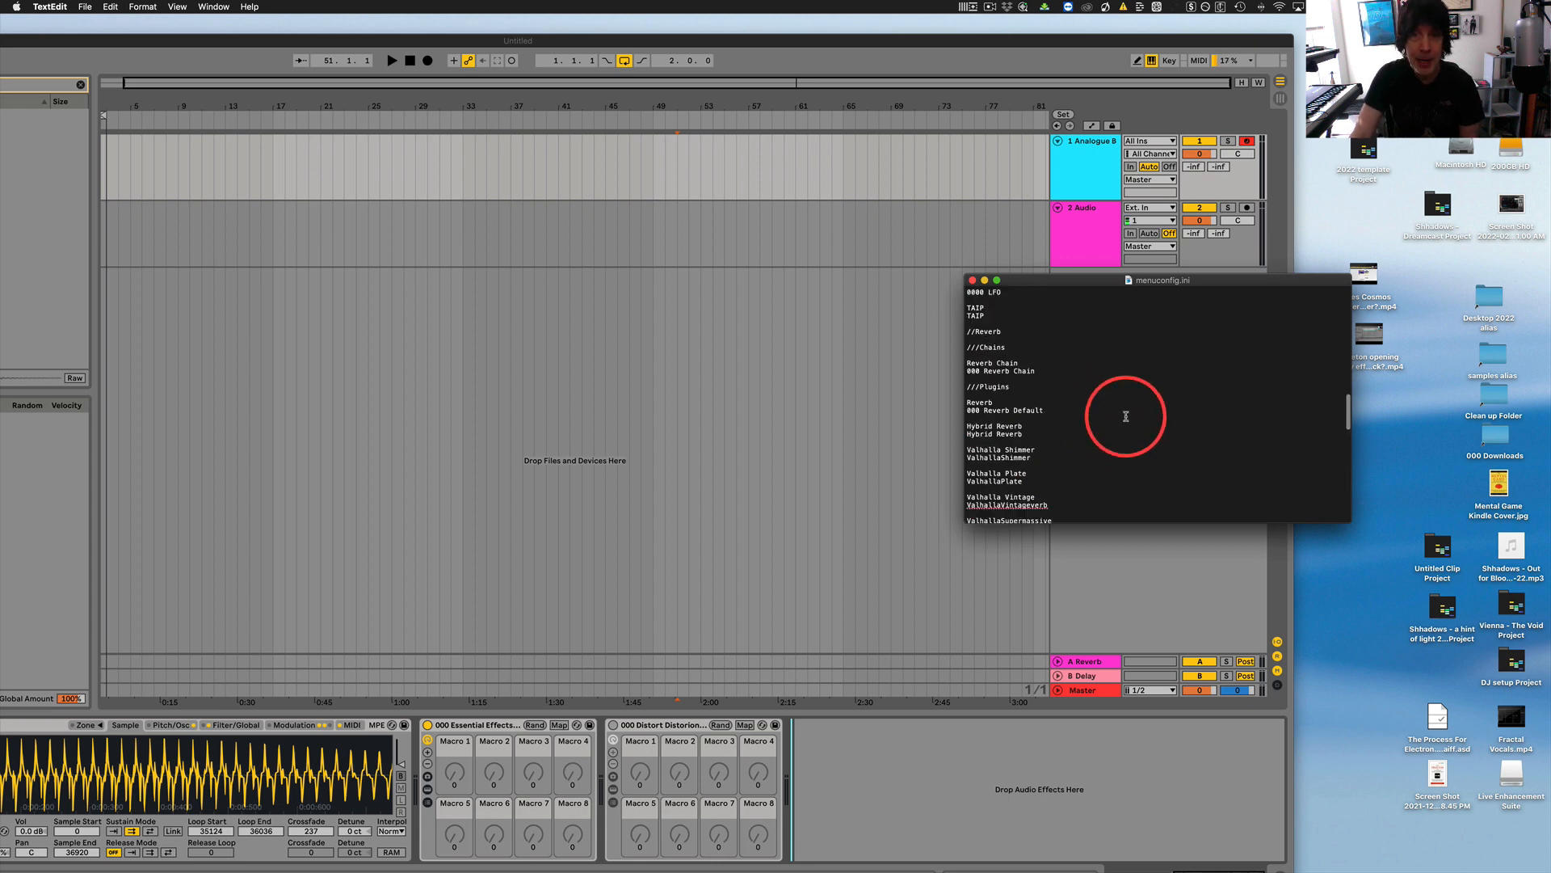
scroll(1126, 416, up, 5)
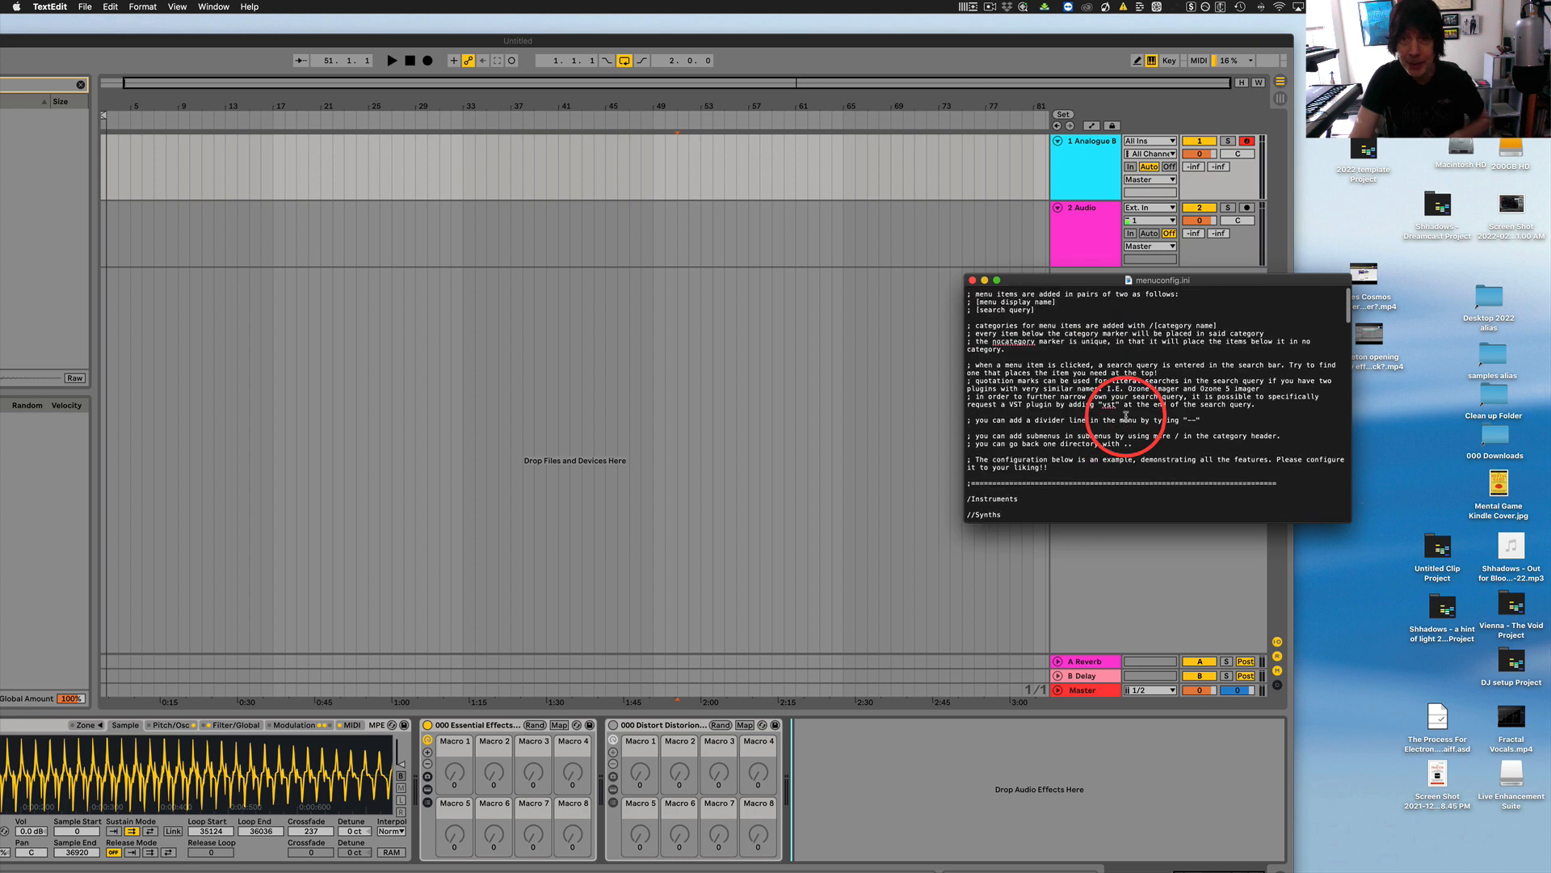
scroll(1075, 416, down, 2)
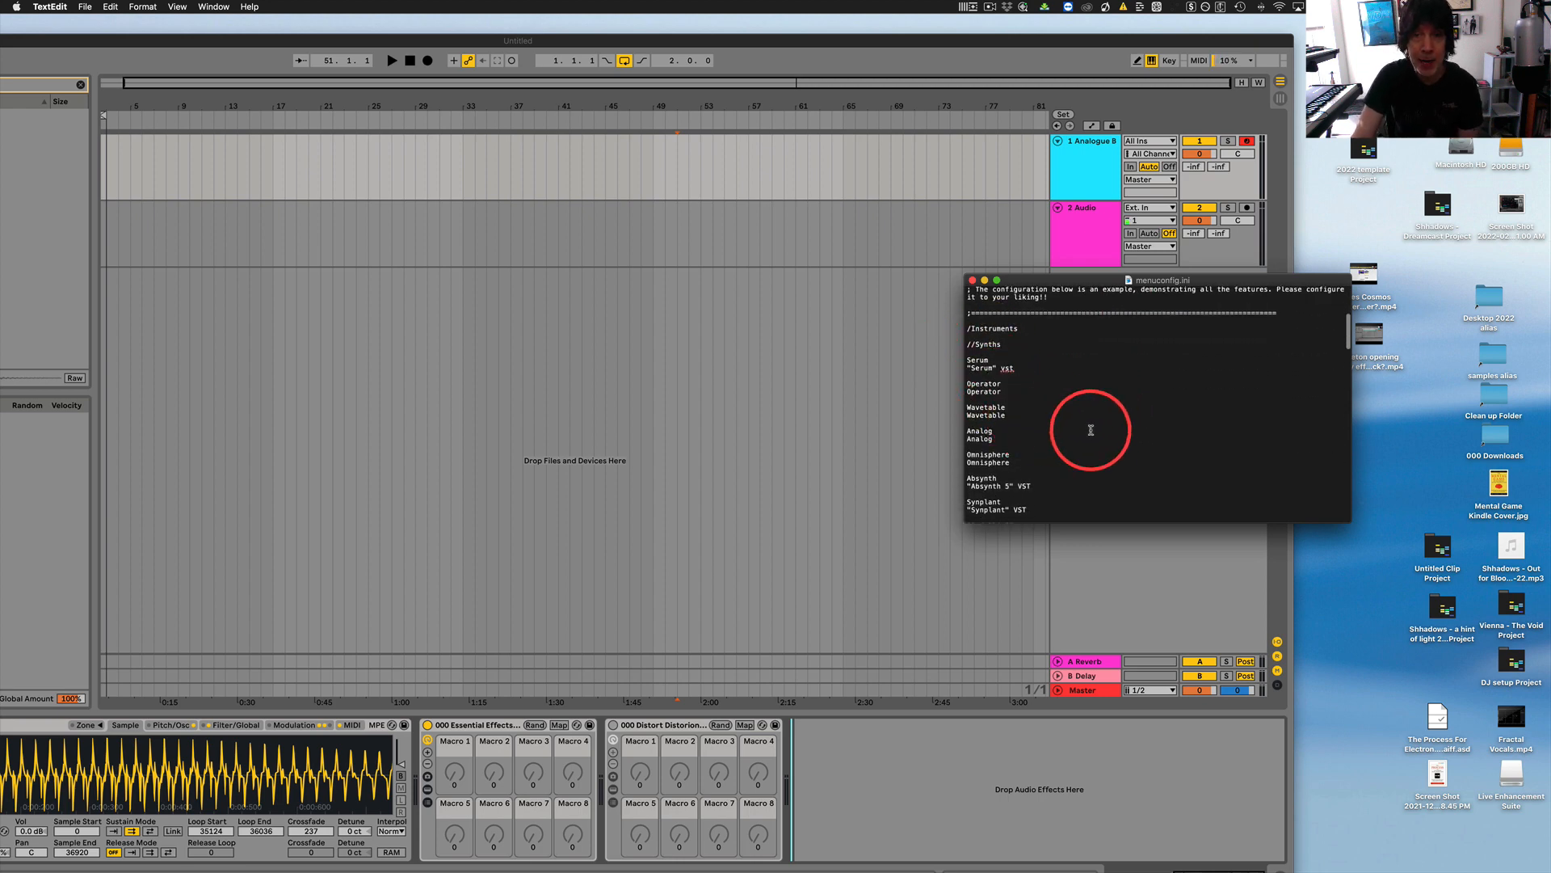
scroll(1091, 423, down, 5)
scroll(1012, 425, down, 5)
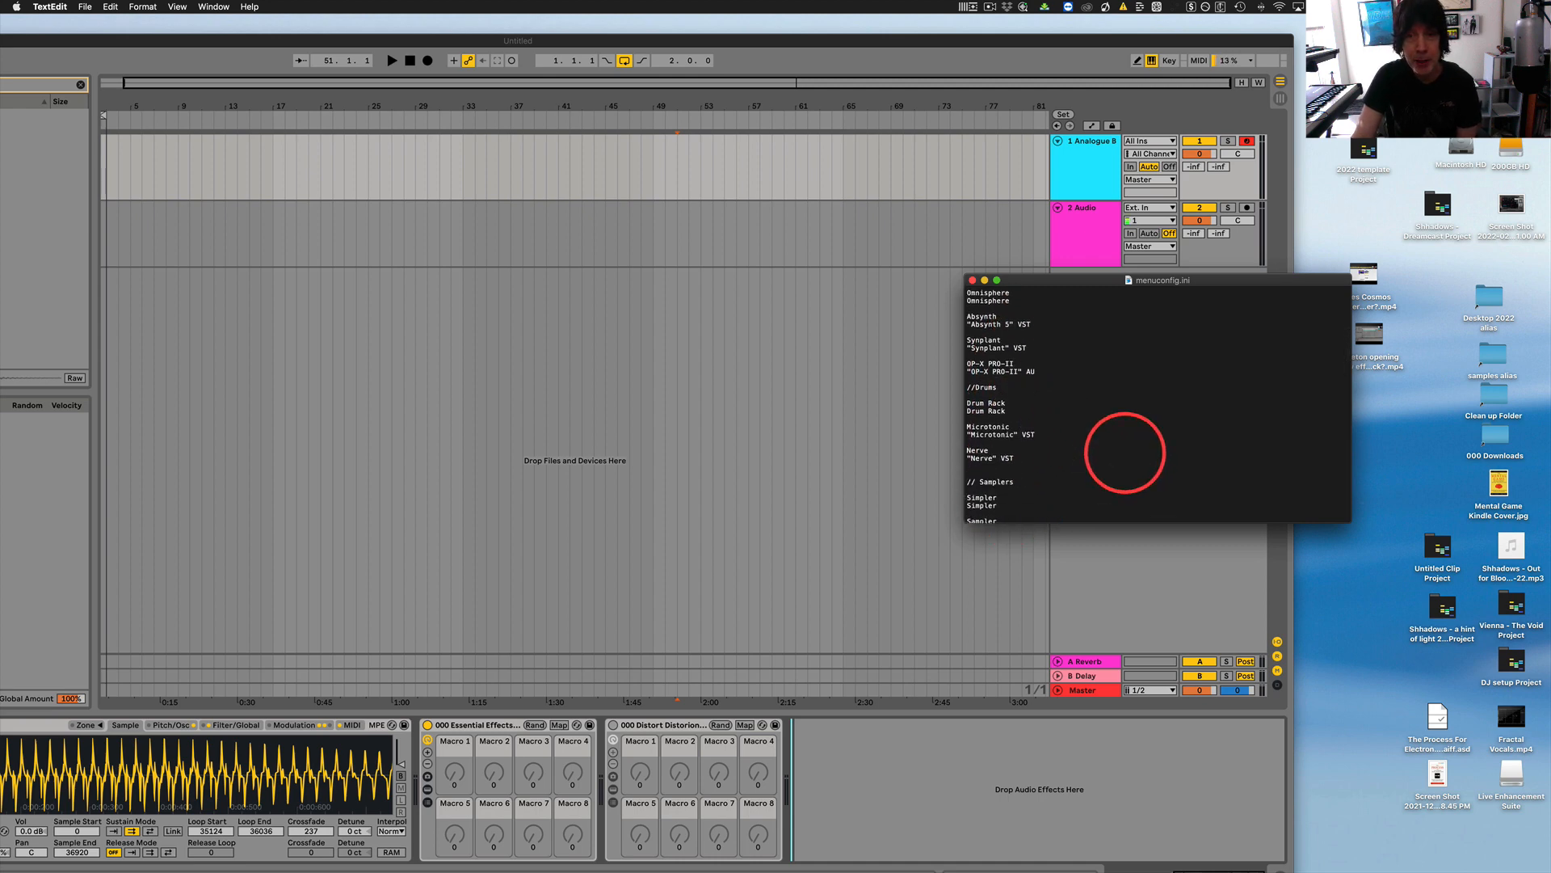
Bring Live's whole window back into view and clear the browser's subboombass au search.
double_click(1001, 38)
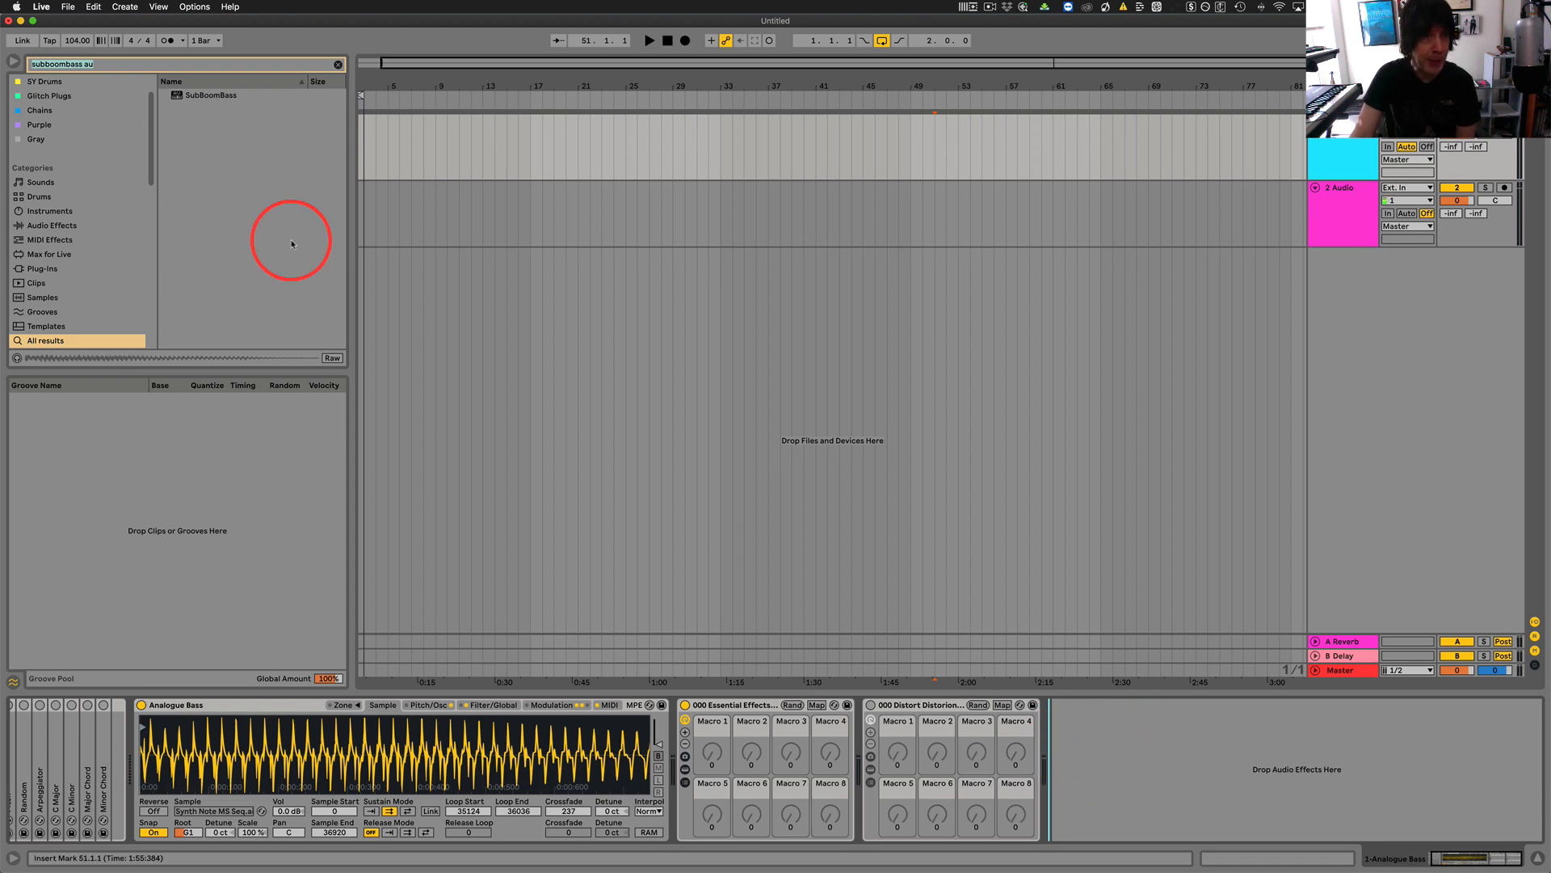
click(337, 63)
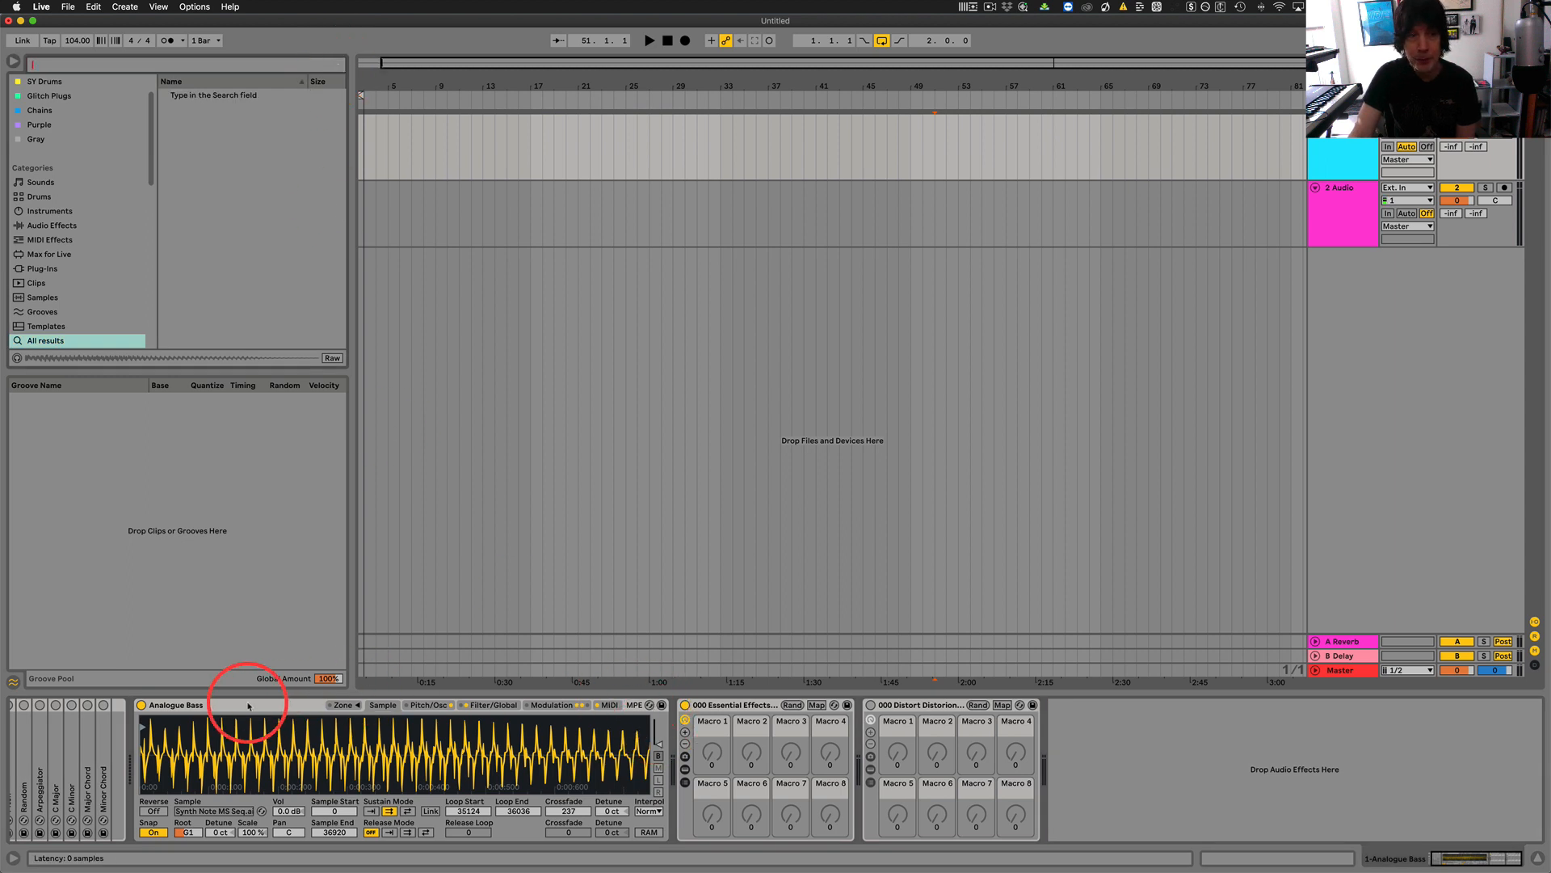
scroll(117, 786, left, 3)
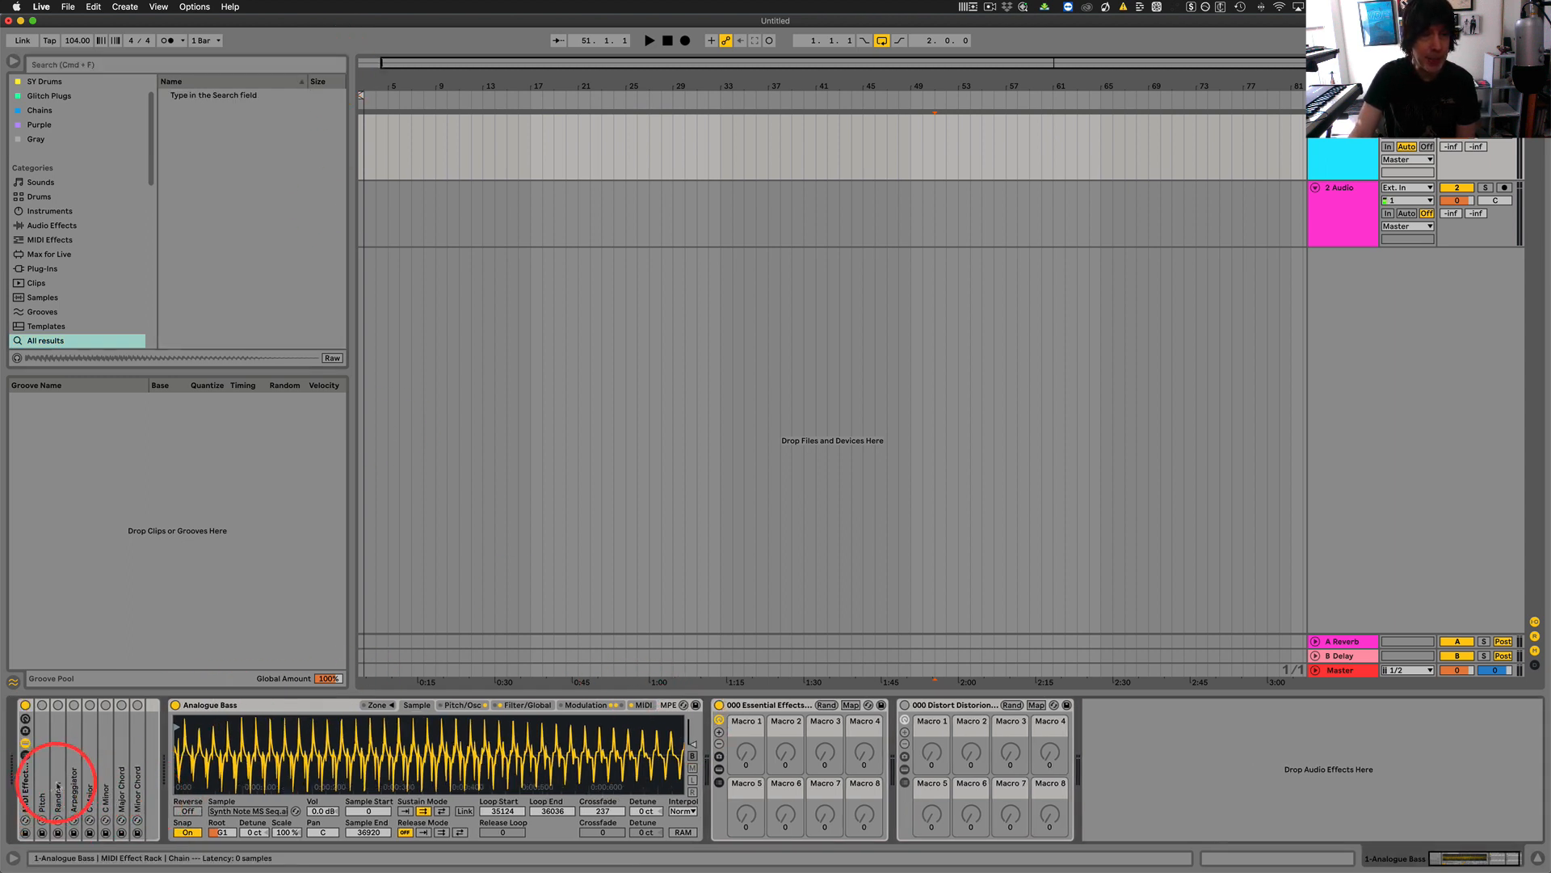
Locate the Save as Default Audio Track option for the 2 Audio track, without applying it.
click(1342, 187)
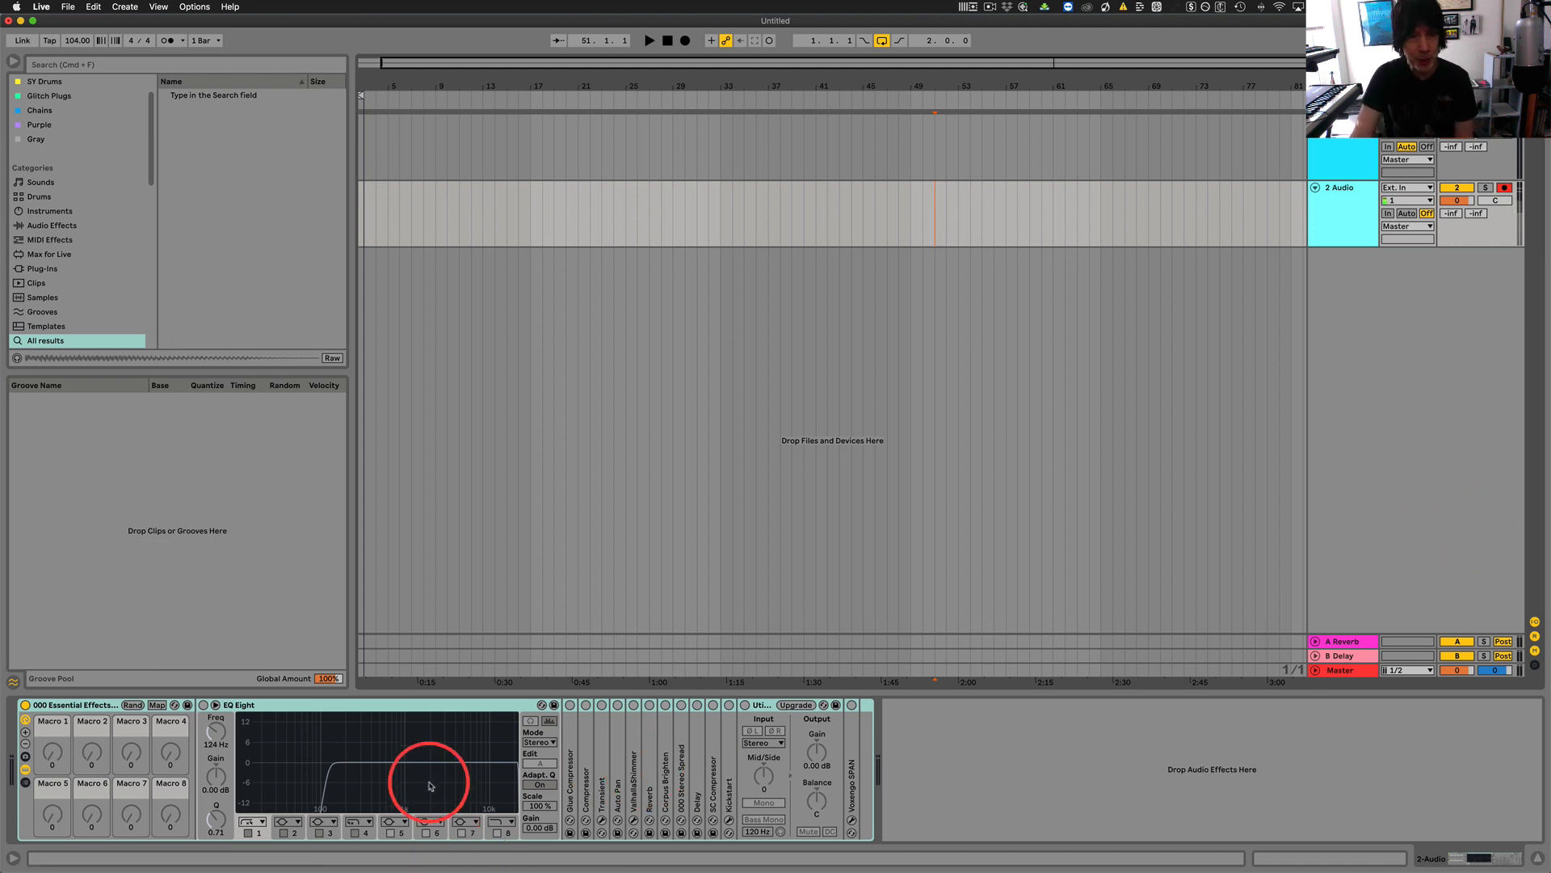
right_click(1342, 191)
right_click(1342, 192)
click(1333, 195)
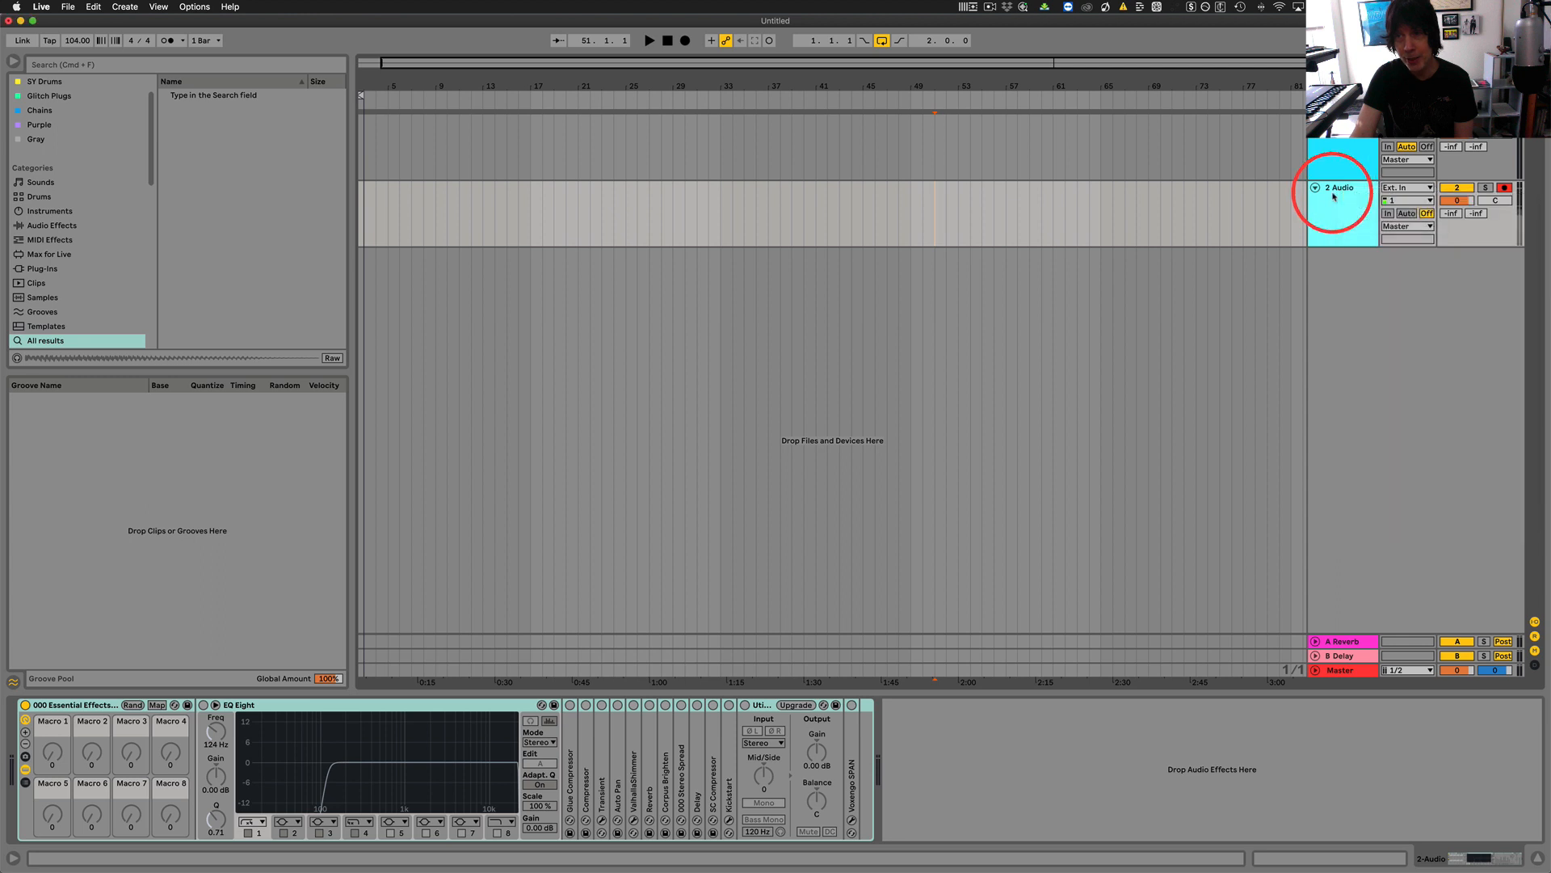
right_click(1333, 196)
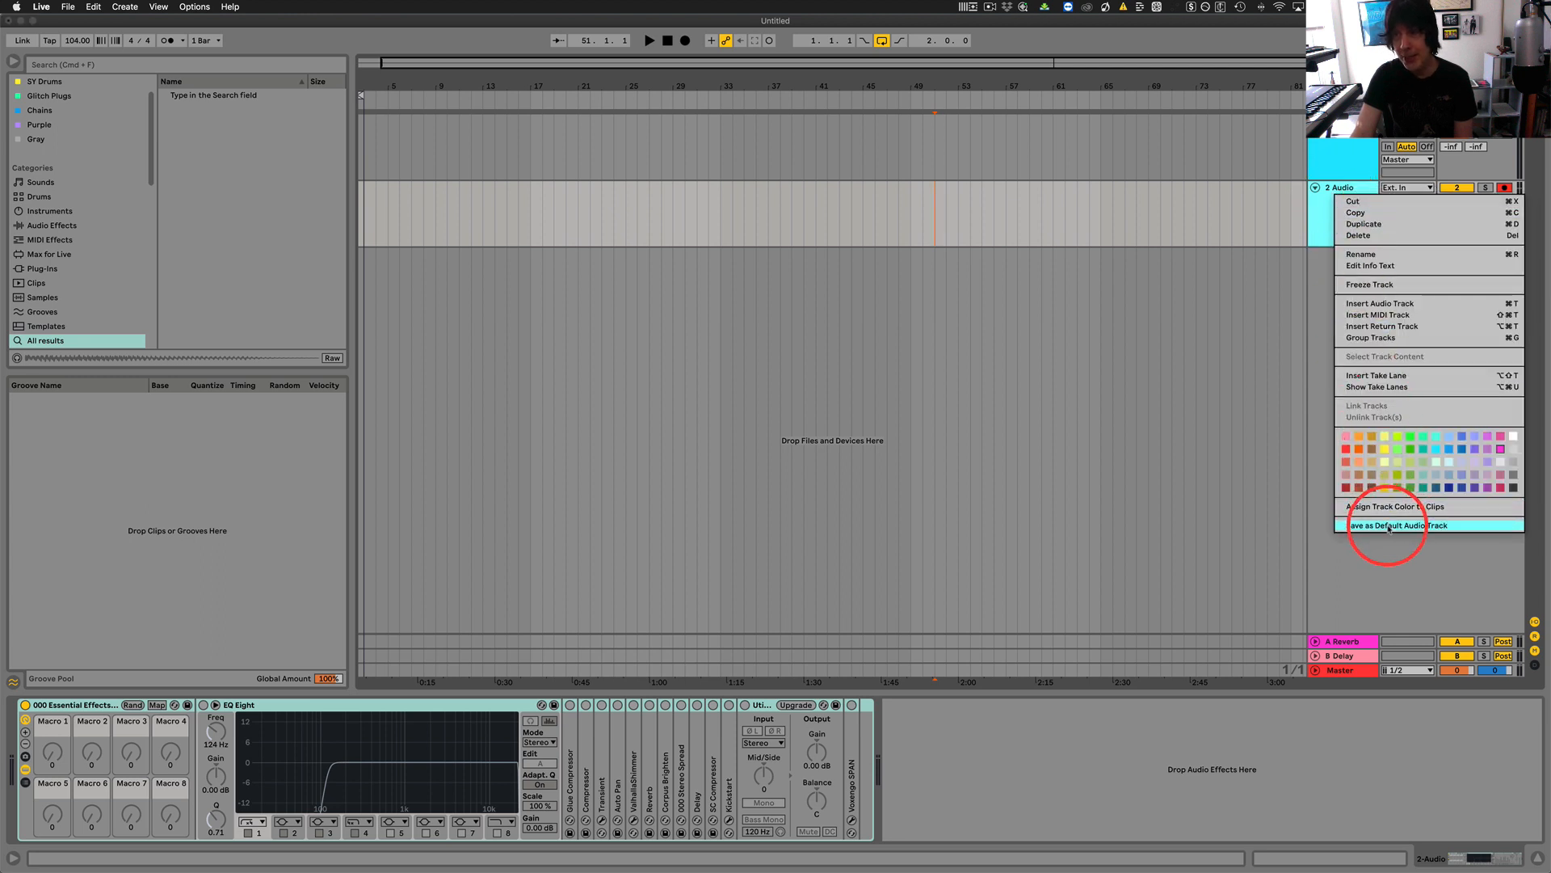
click(1334, 155)
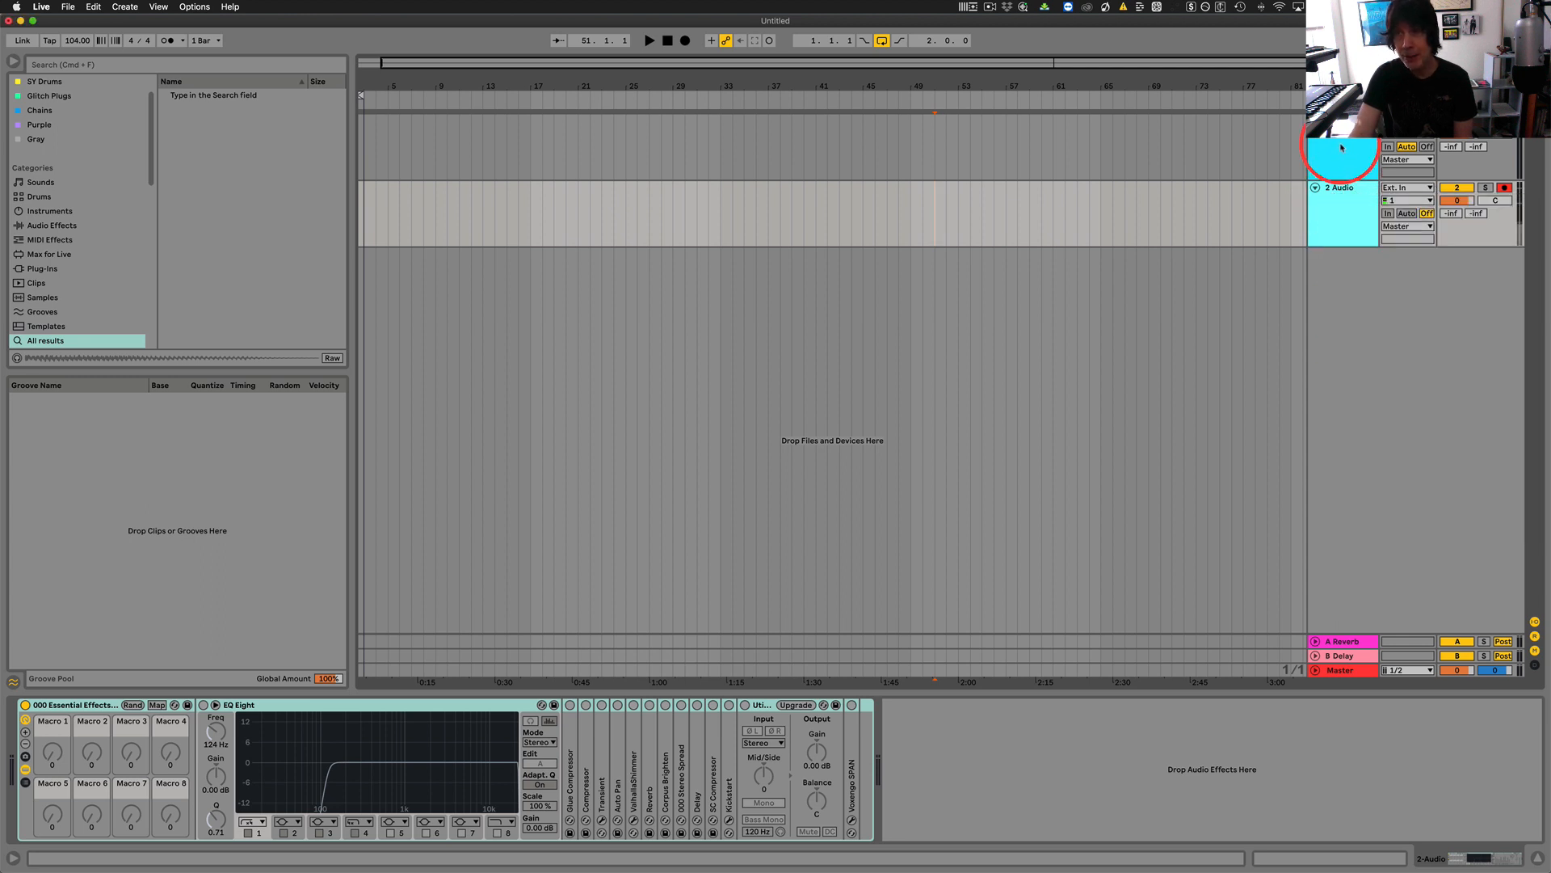
Locate the Save as Default MIDI Track option for the Analogue Bass track and leave without applying it.
click(1338, 139)
right_click(1348, 127)
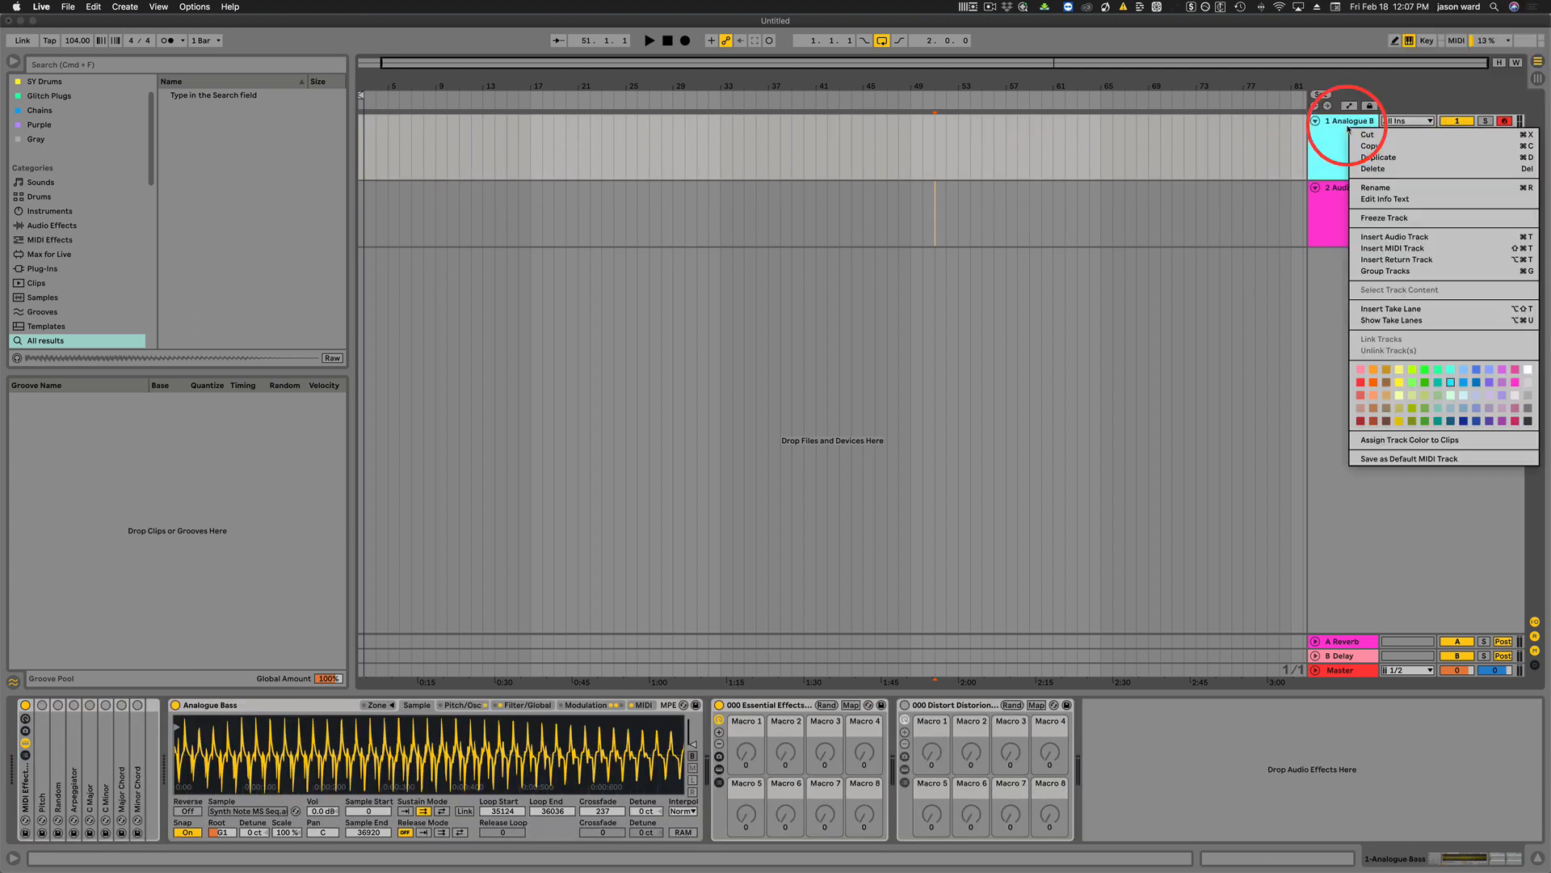
click(1426, 459)
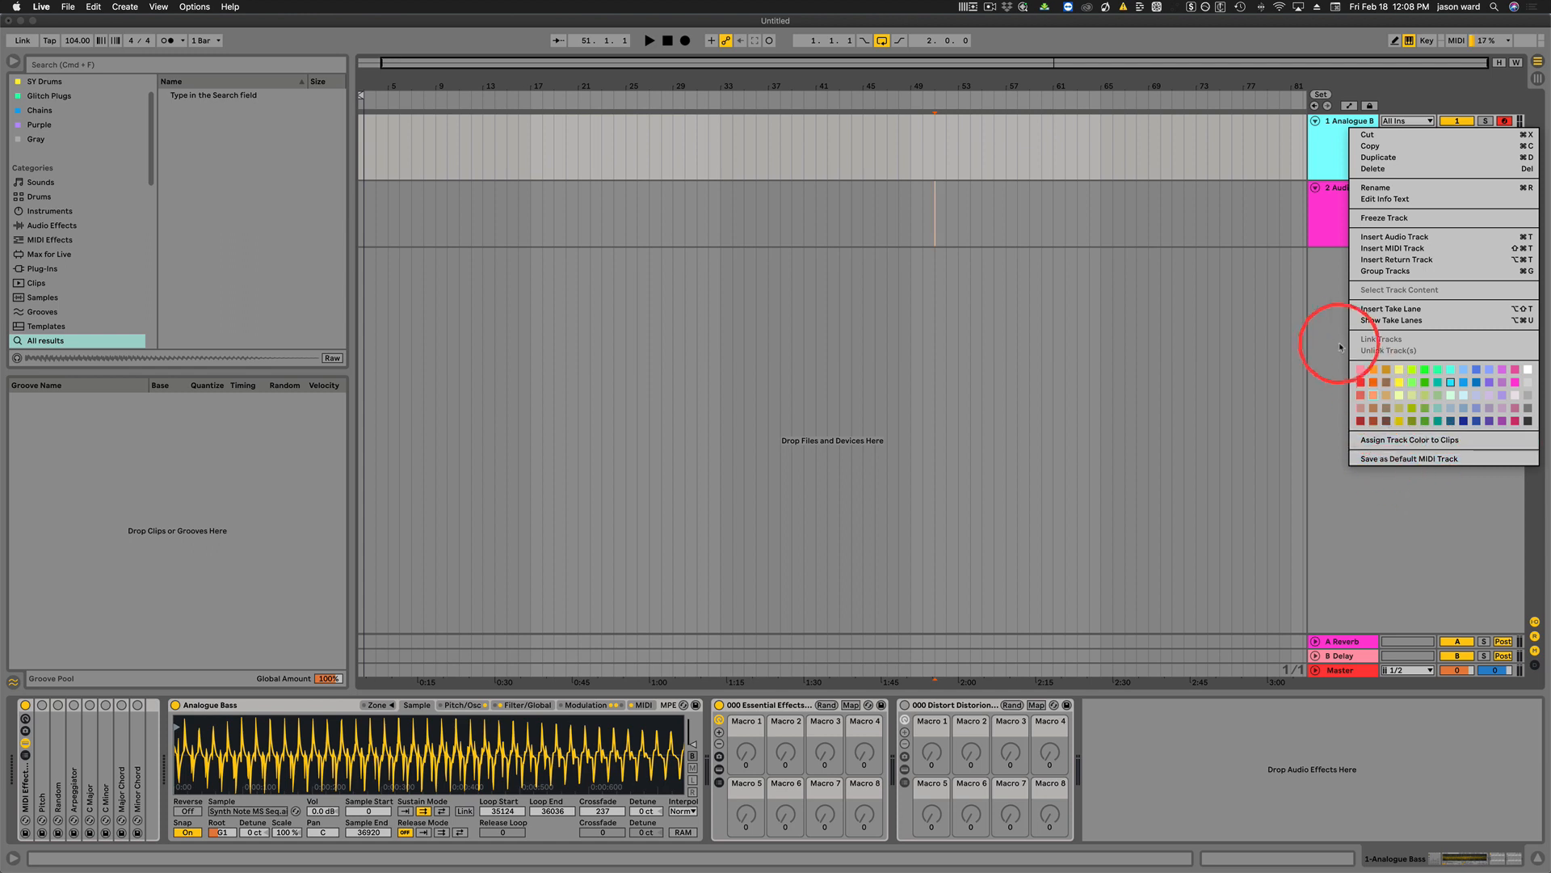
click(1318, 299)
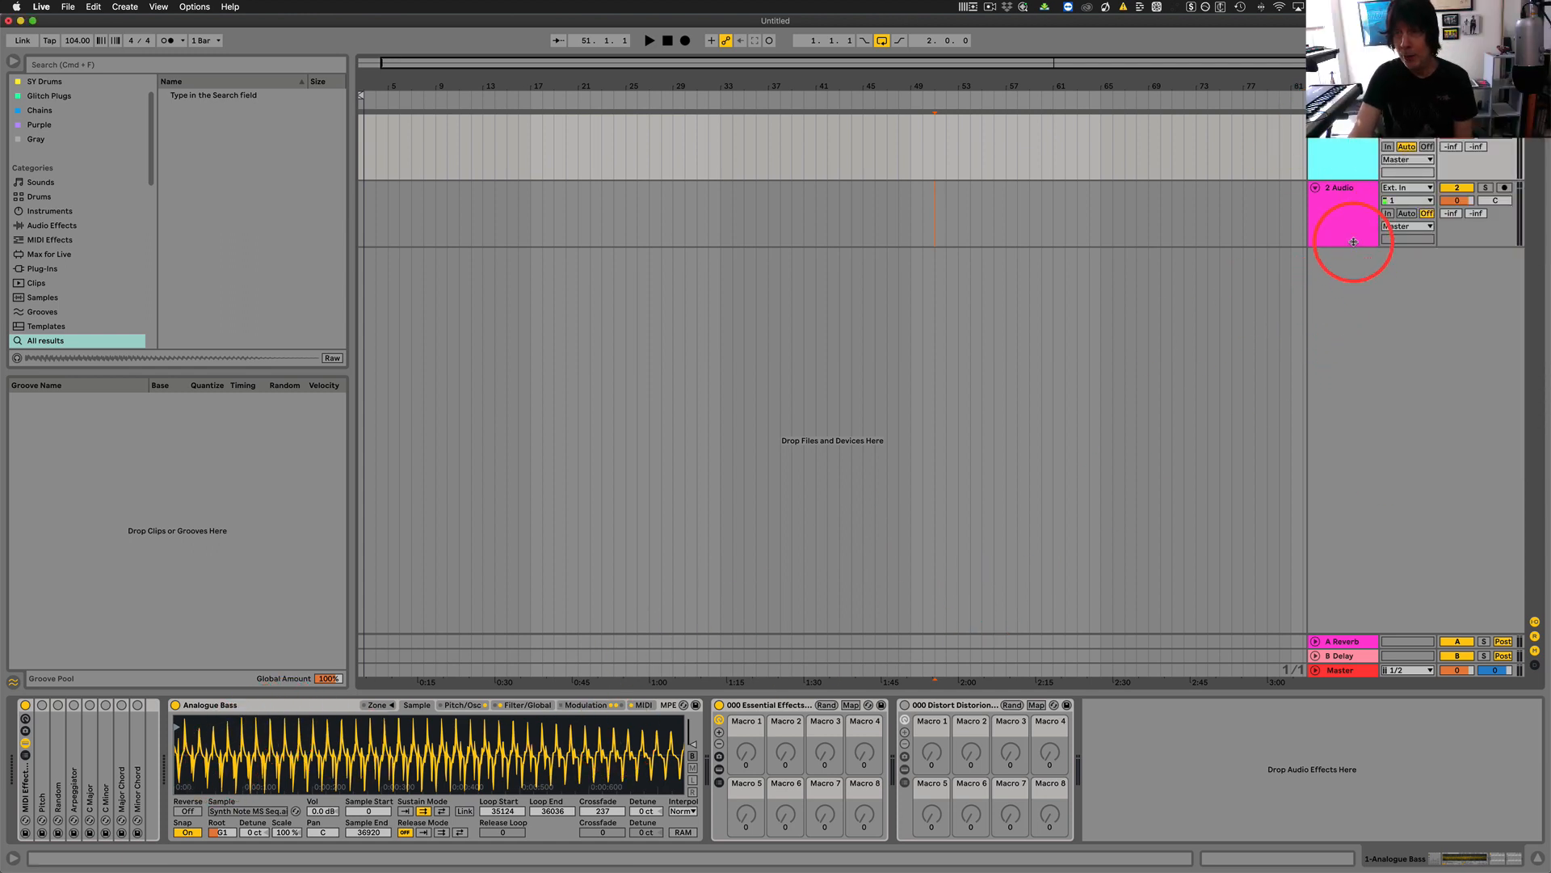
Insert a new MIDI track below 2 Audio and hide the devices inside its 000 Essential Effects rack.
click(1348, 200)
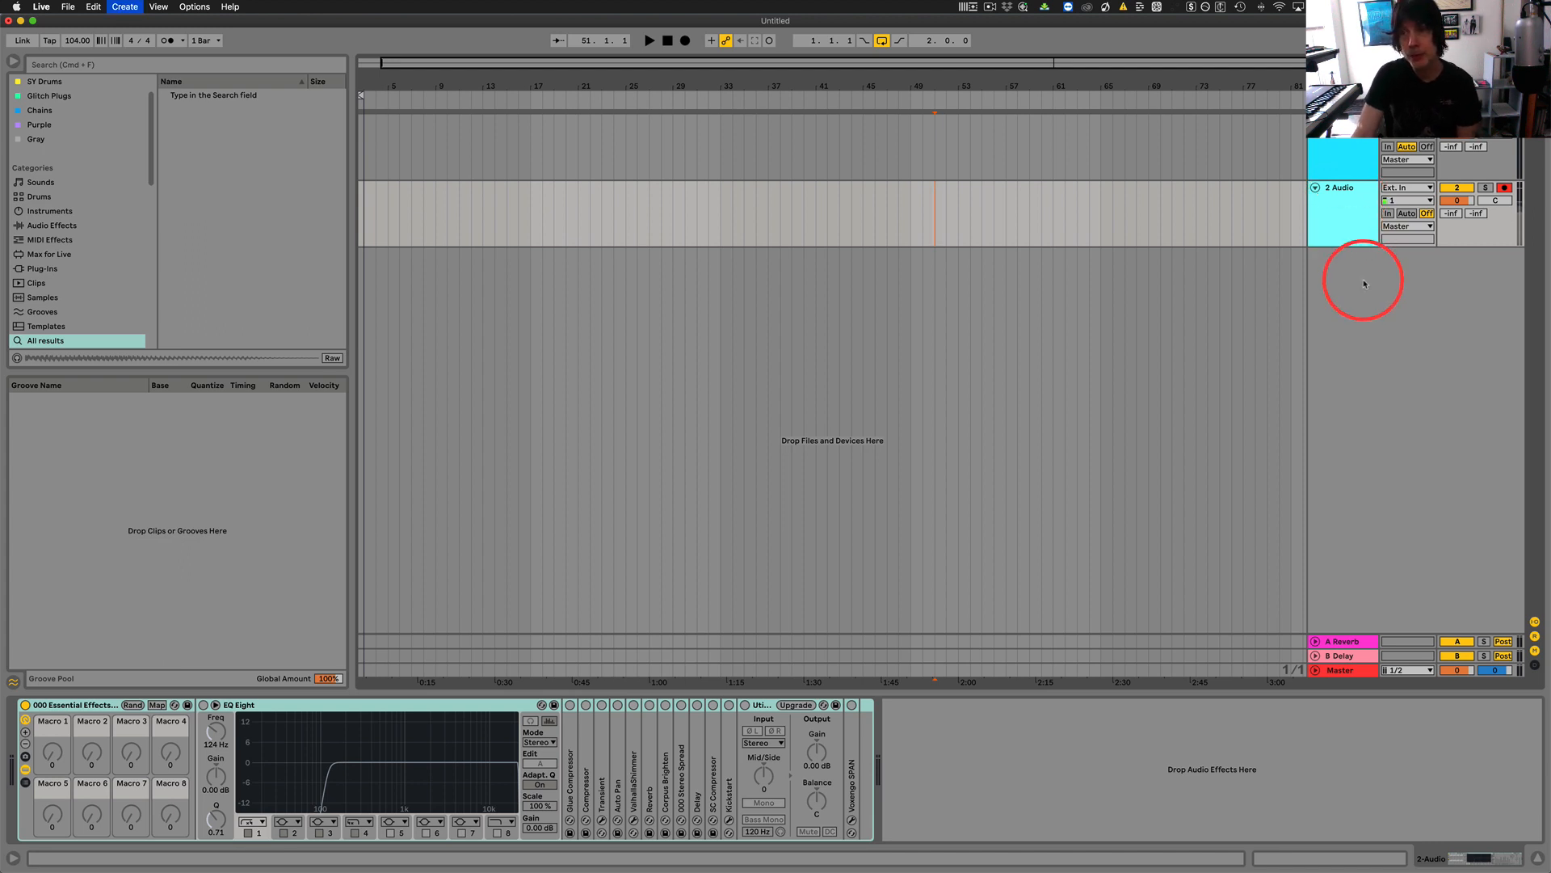
key(super+shift+t)
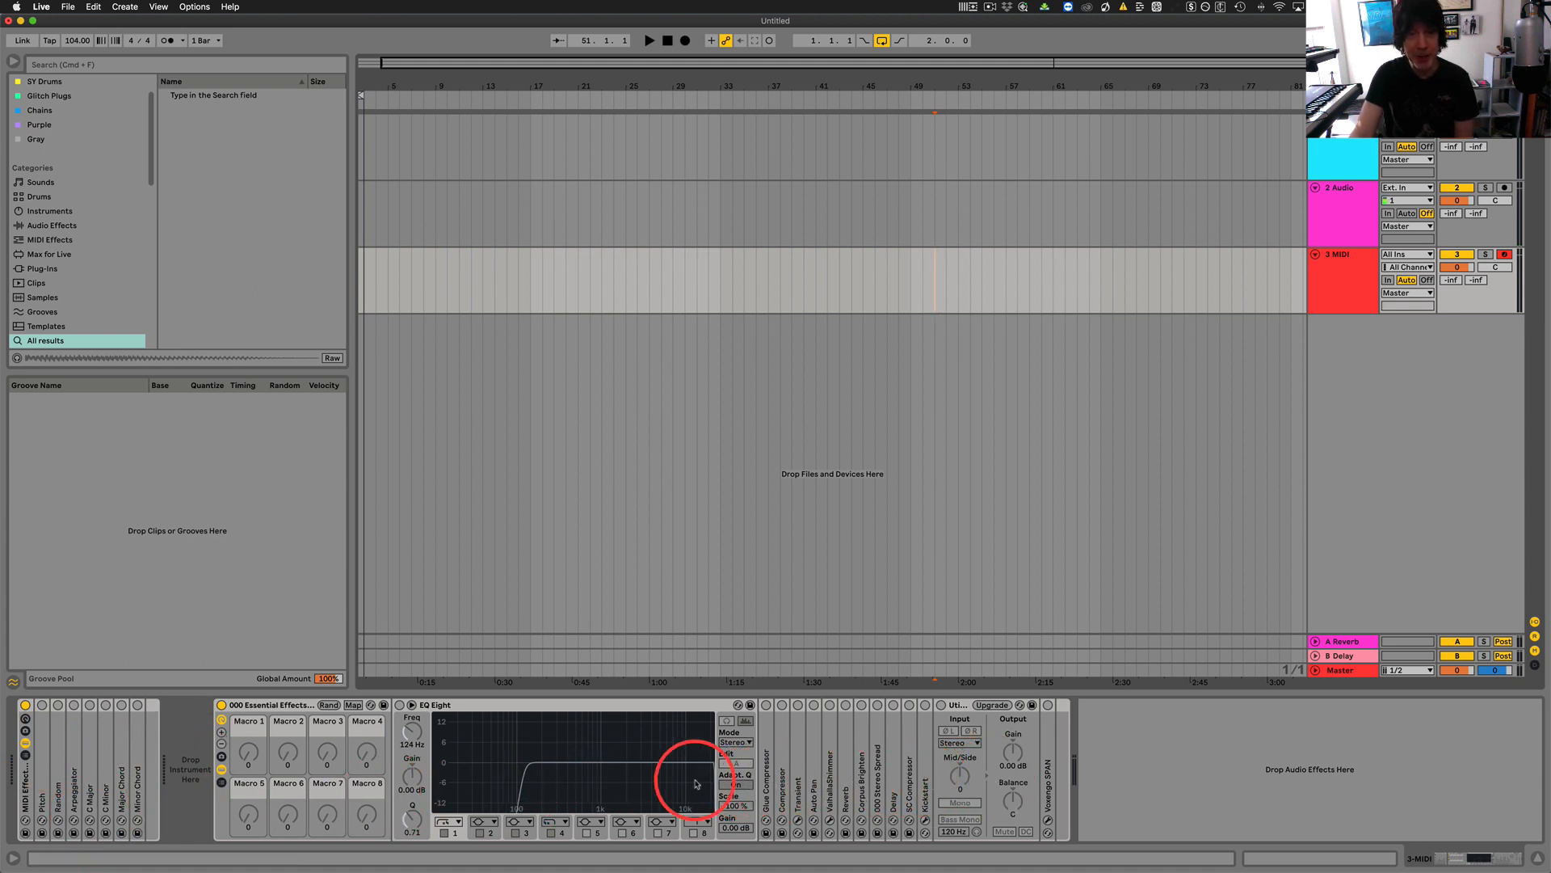
right_click(1190, 761)
click(1216, 725)
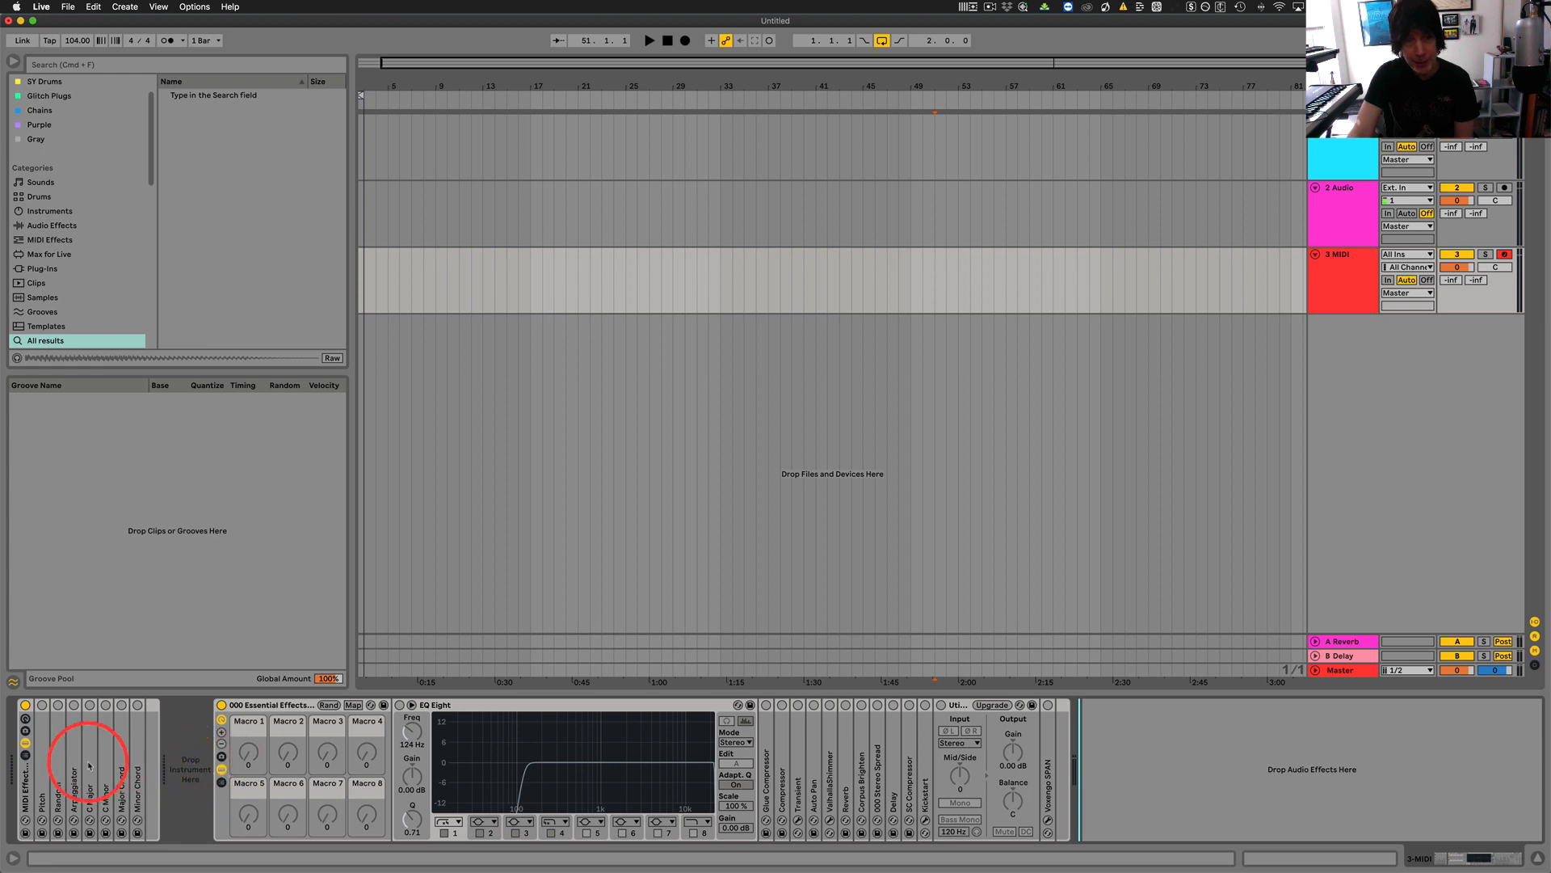
click(221, 769)
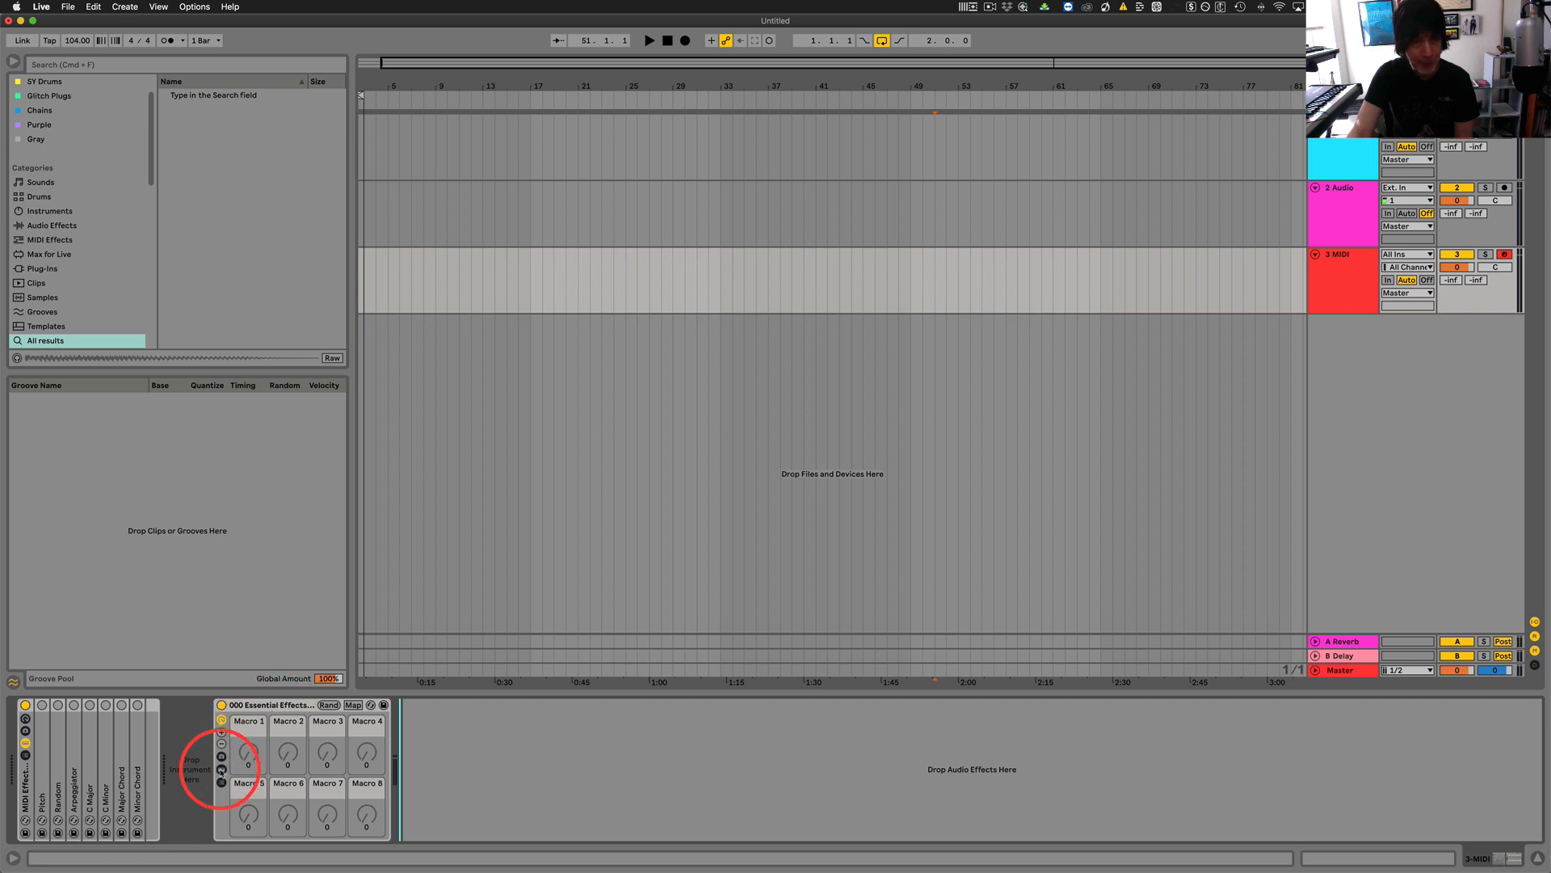
Try adding TAIP from the Effects category after the new MIDI track's 000 Essential Effects rack, and delete it again.
right_click(503, 761)
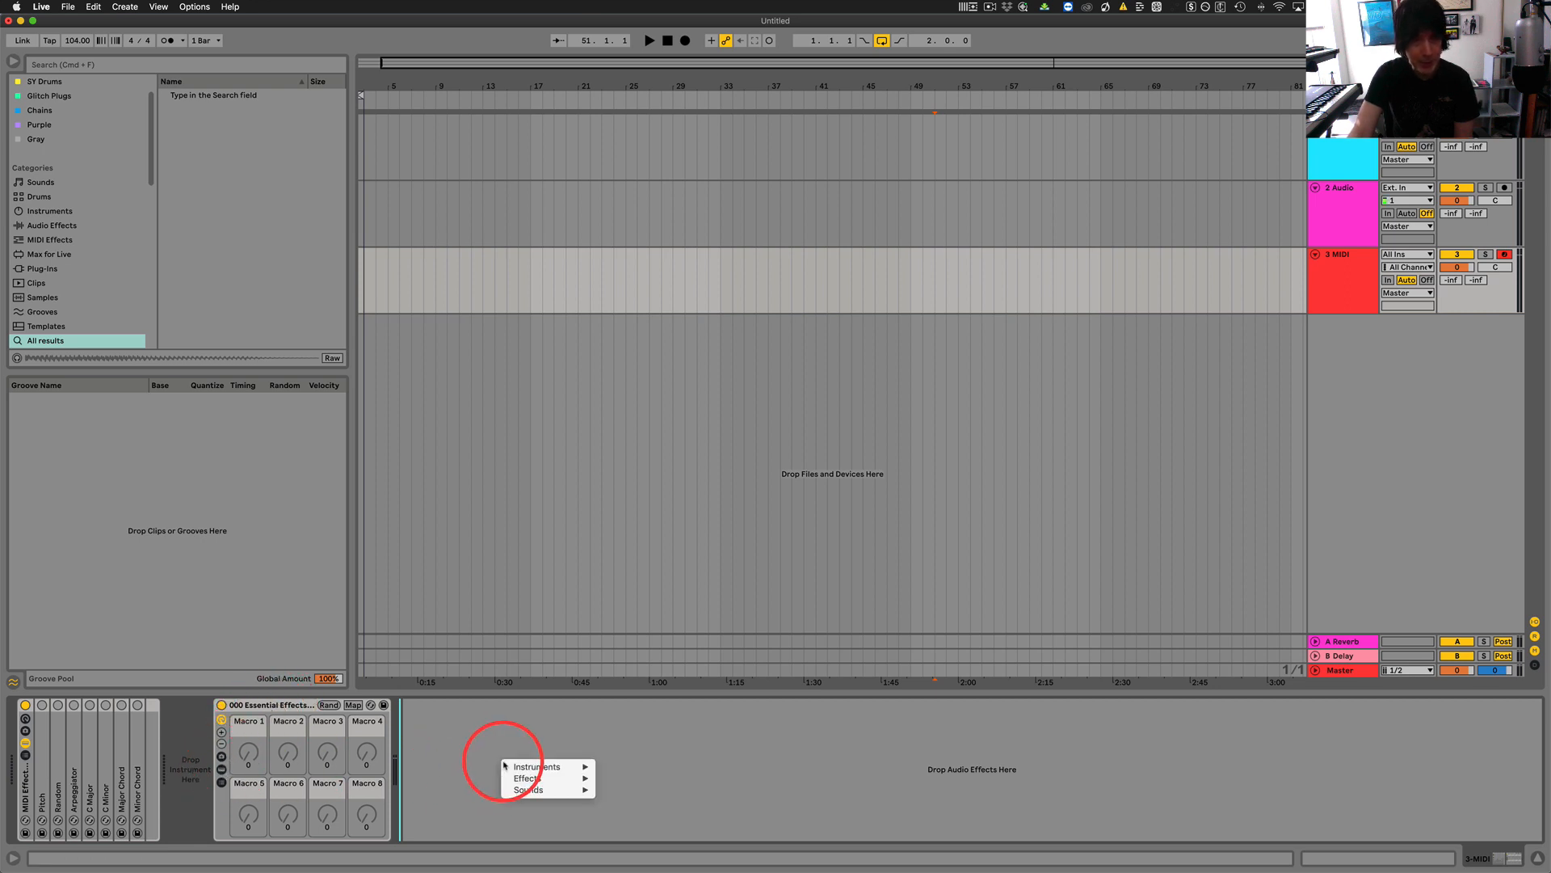
mouse_move(537, 778)
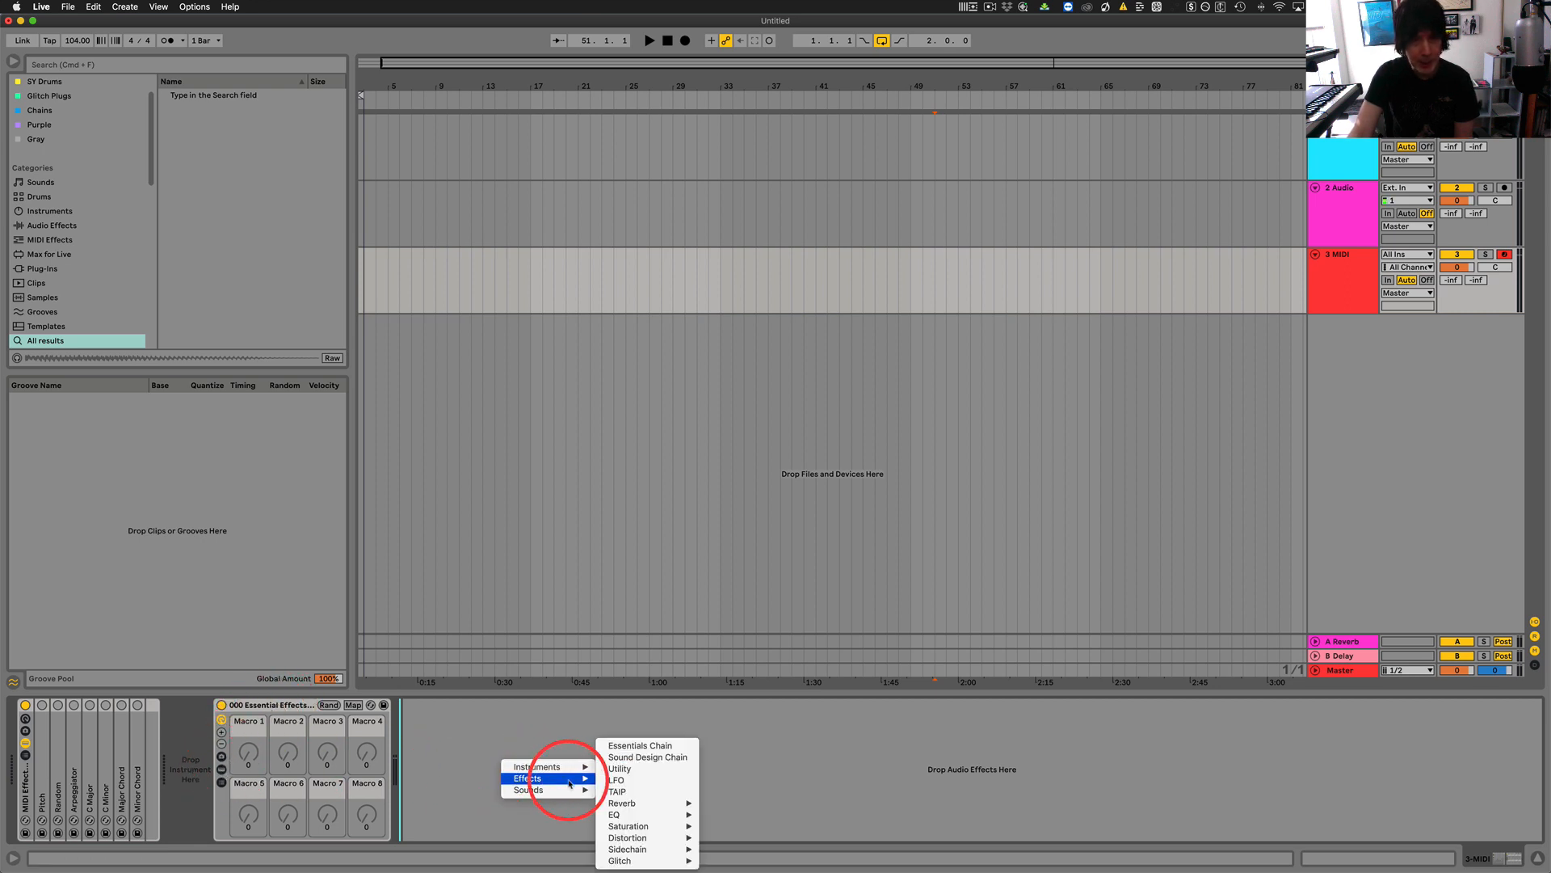
click(627, 792)
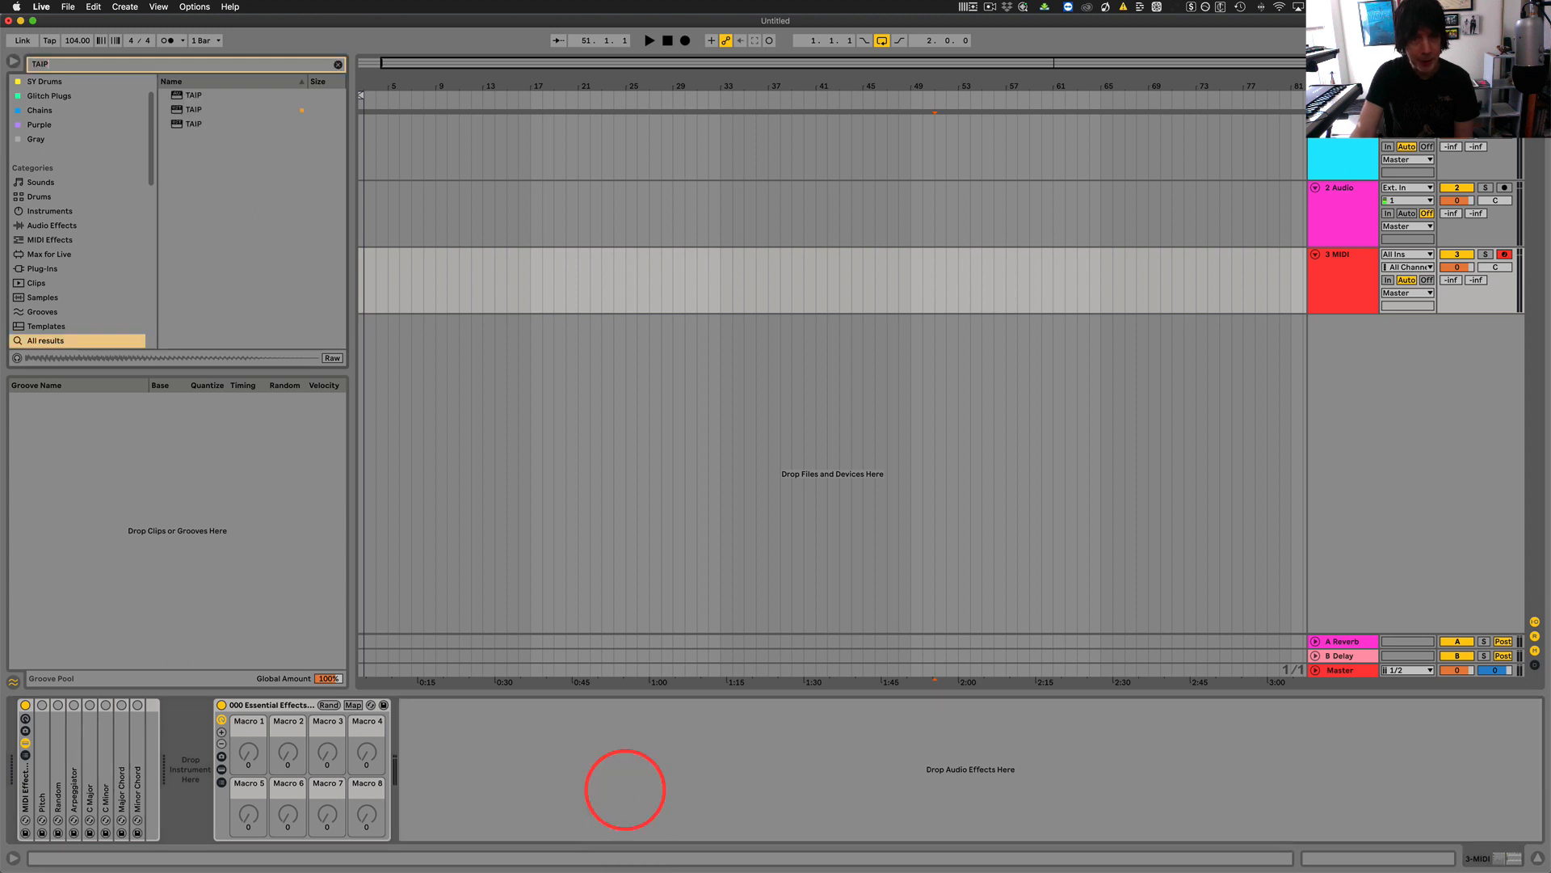
click(430, 705)
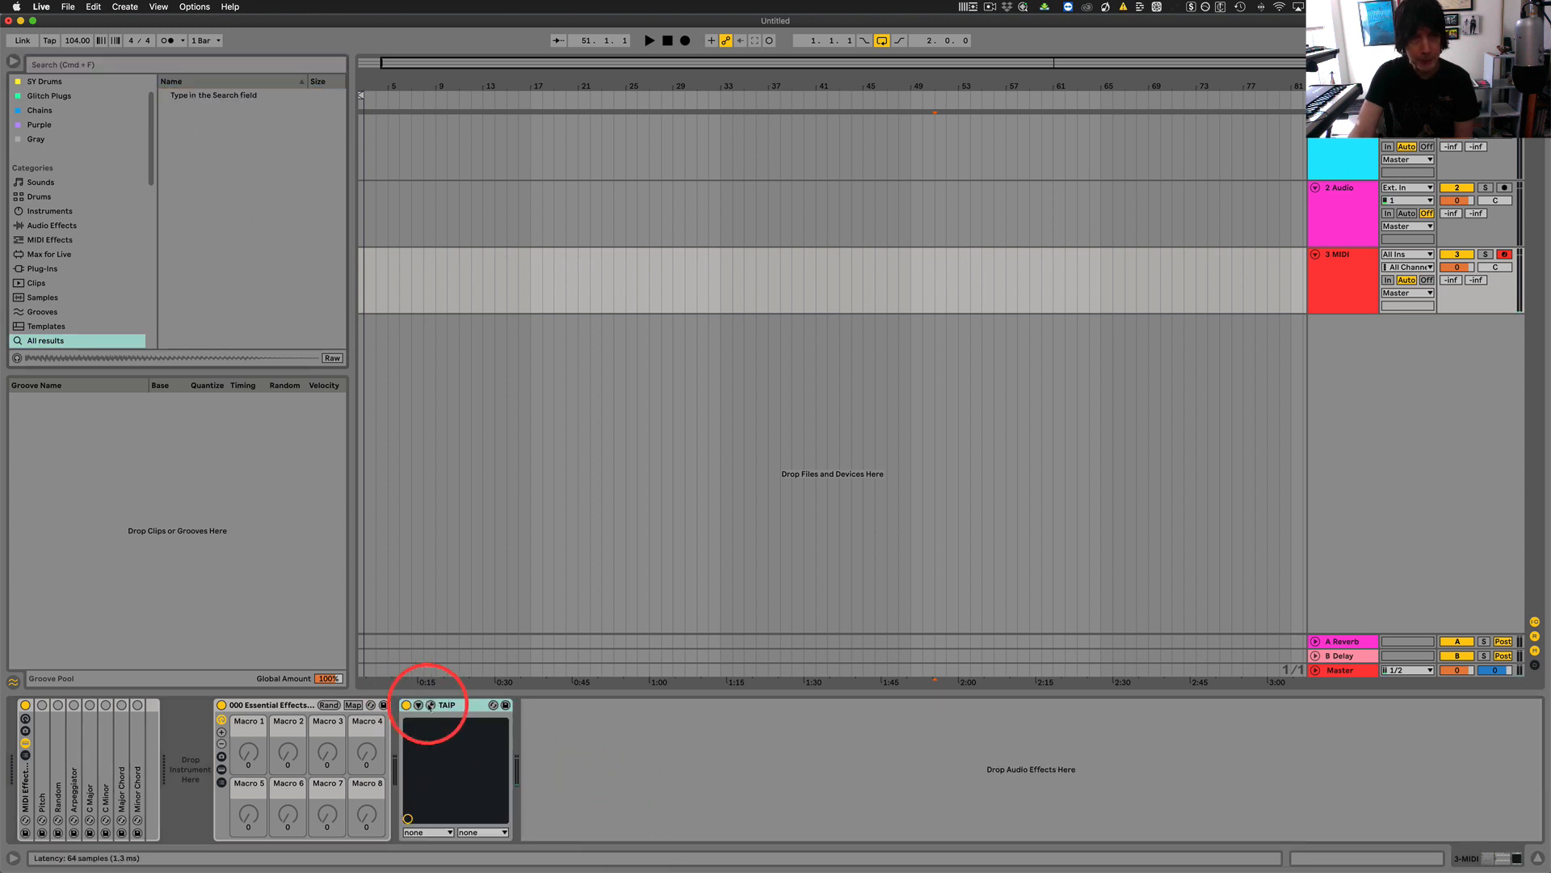
click(431, 706)
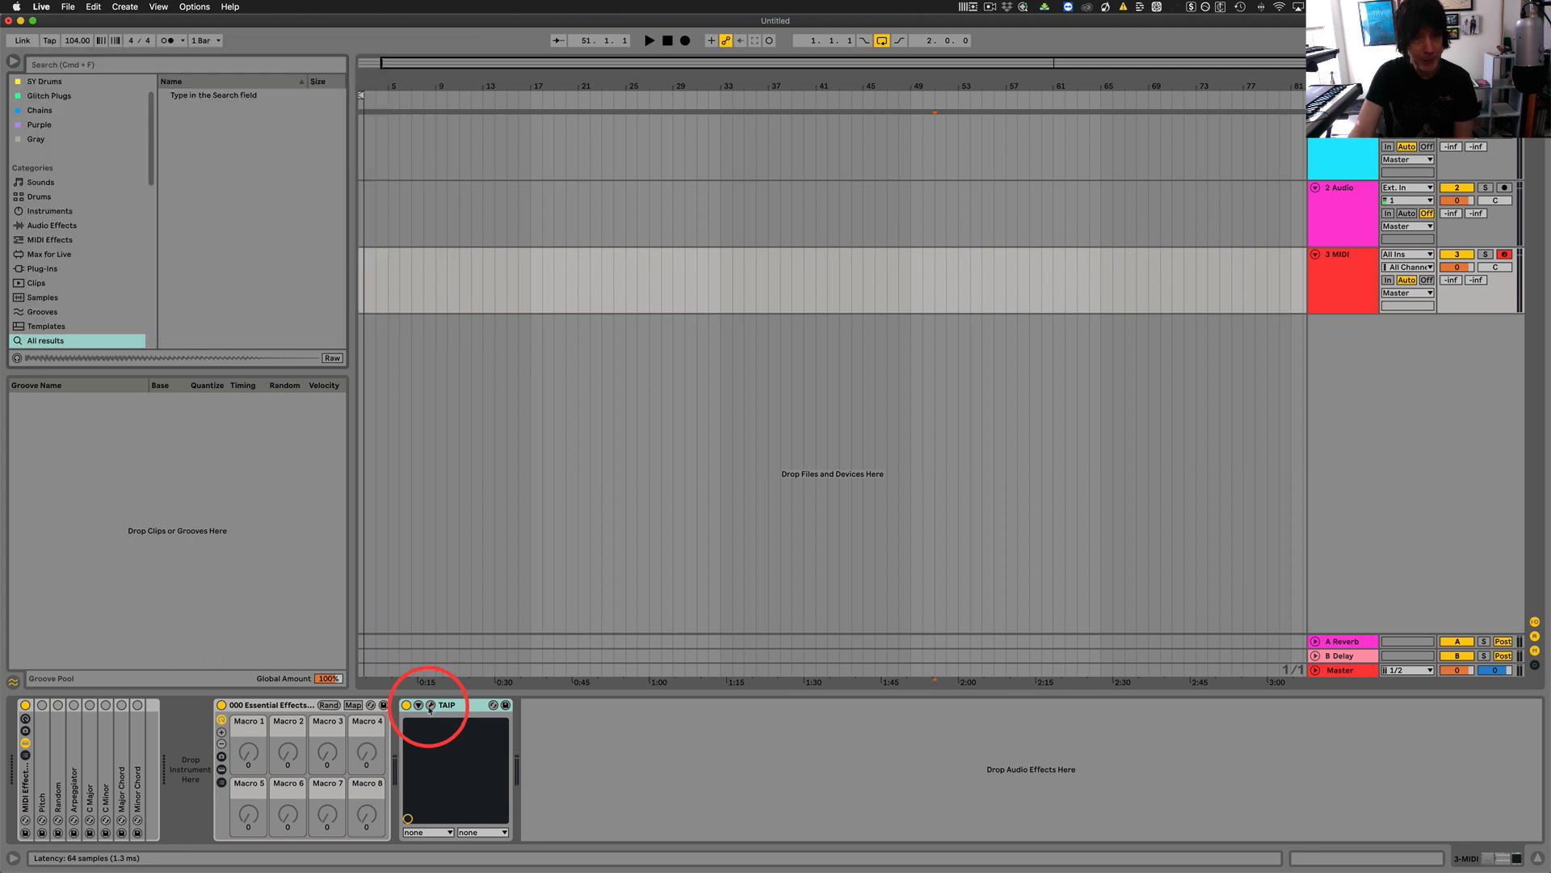
key(Delete)
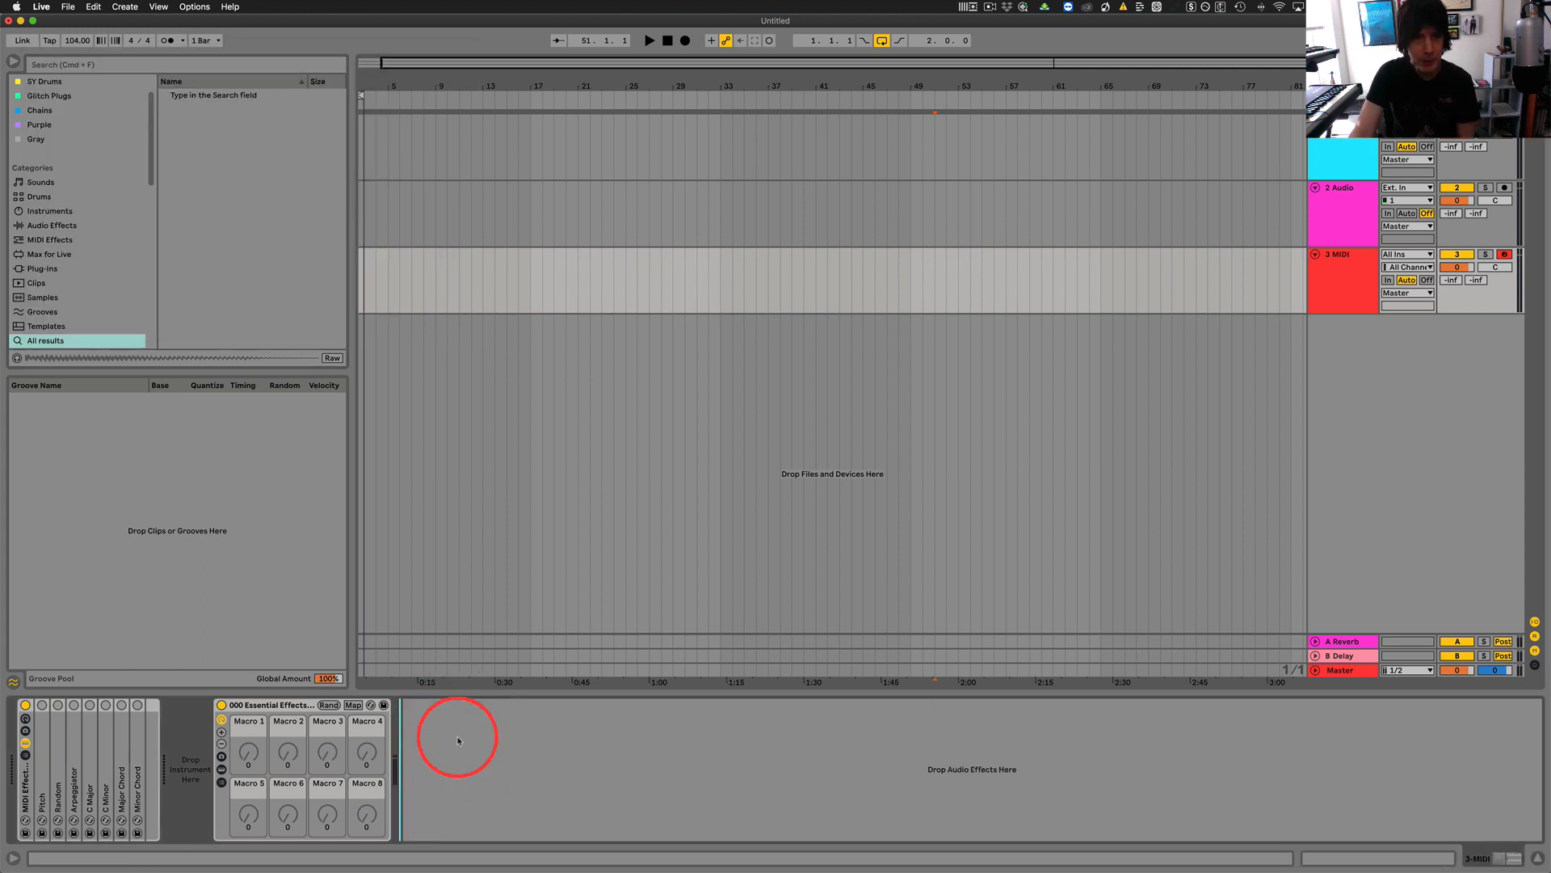